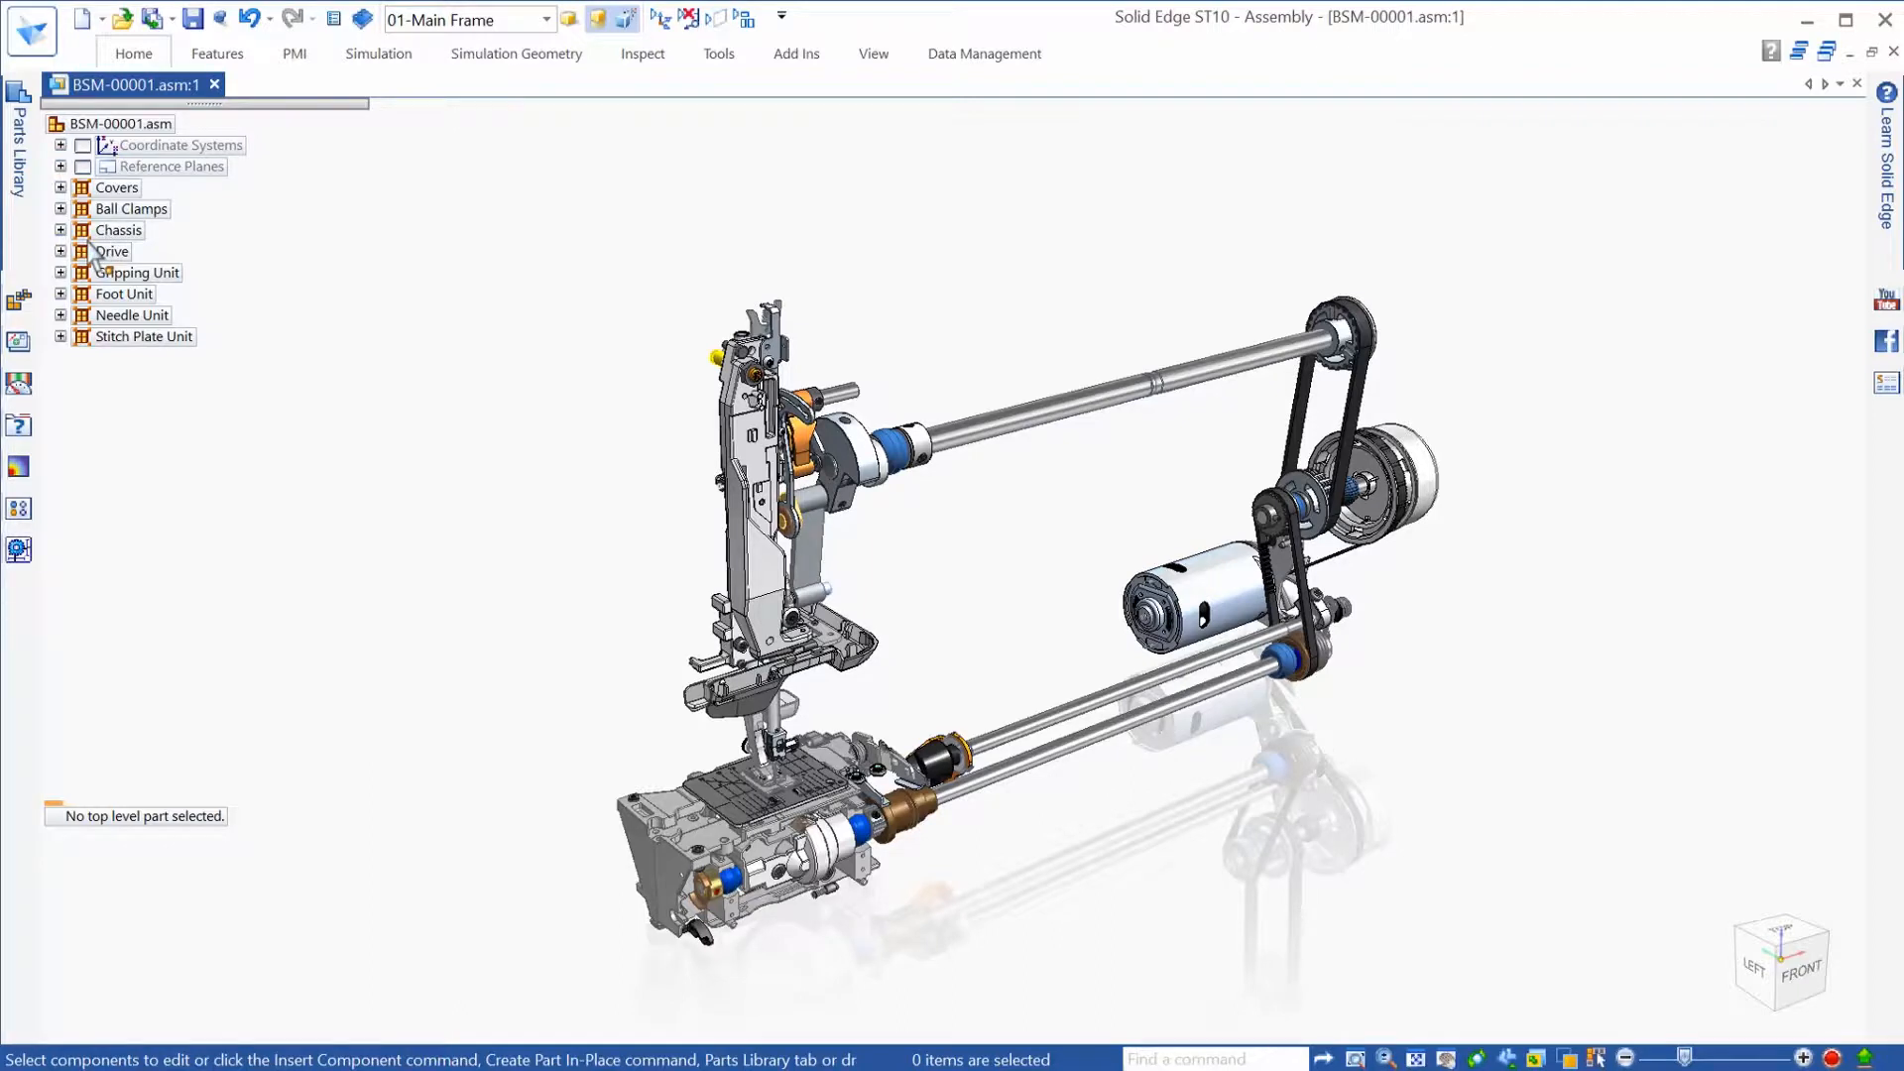
Step: Show the hidden frame part BSM-00252.par in the Chassis group and turn off the floor reflection
click(60, 231)
click(108, 252)
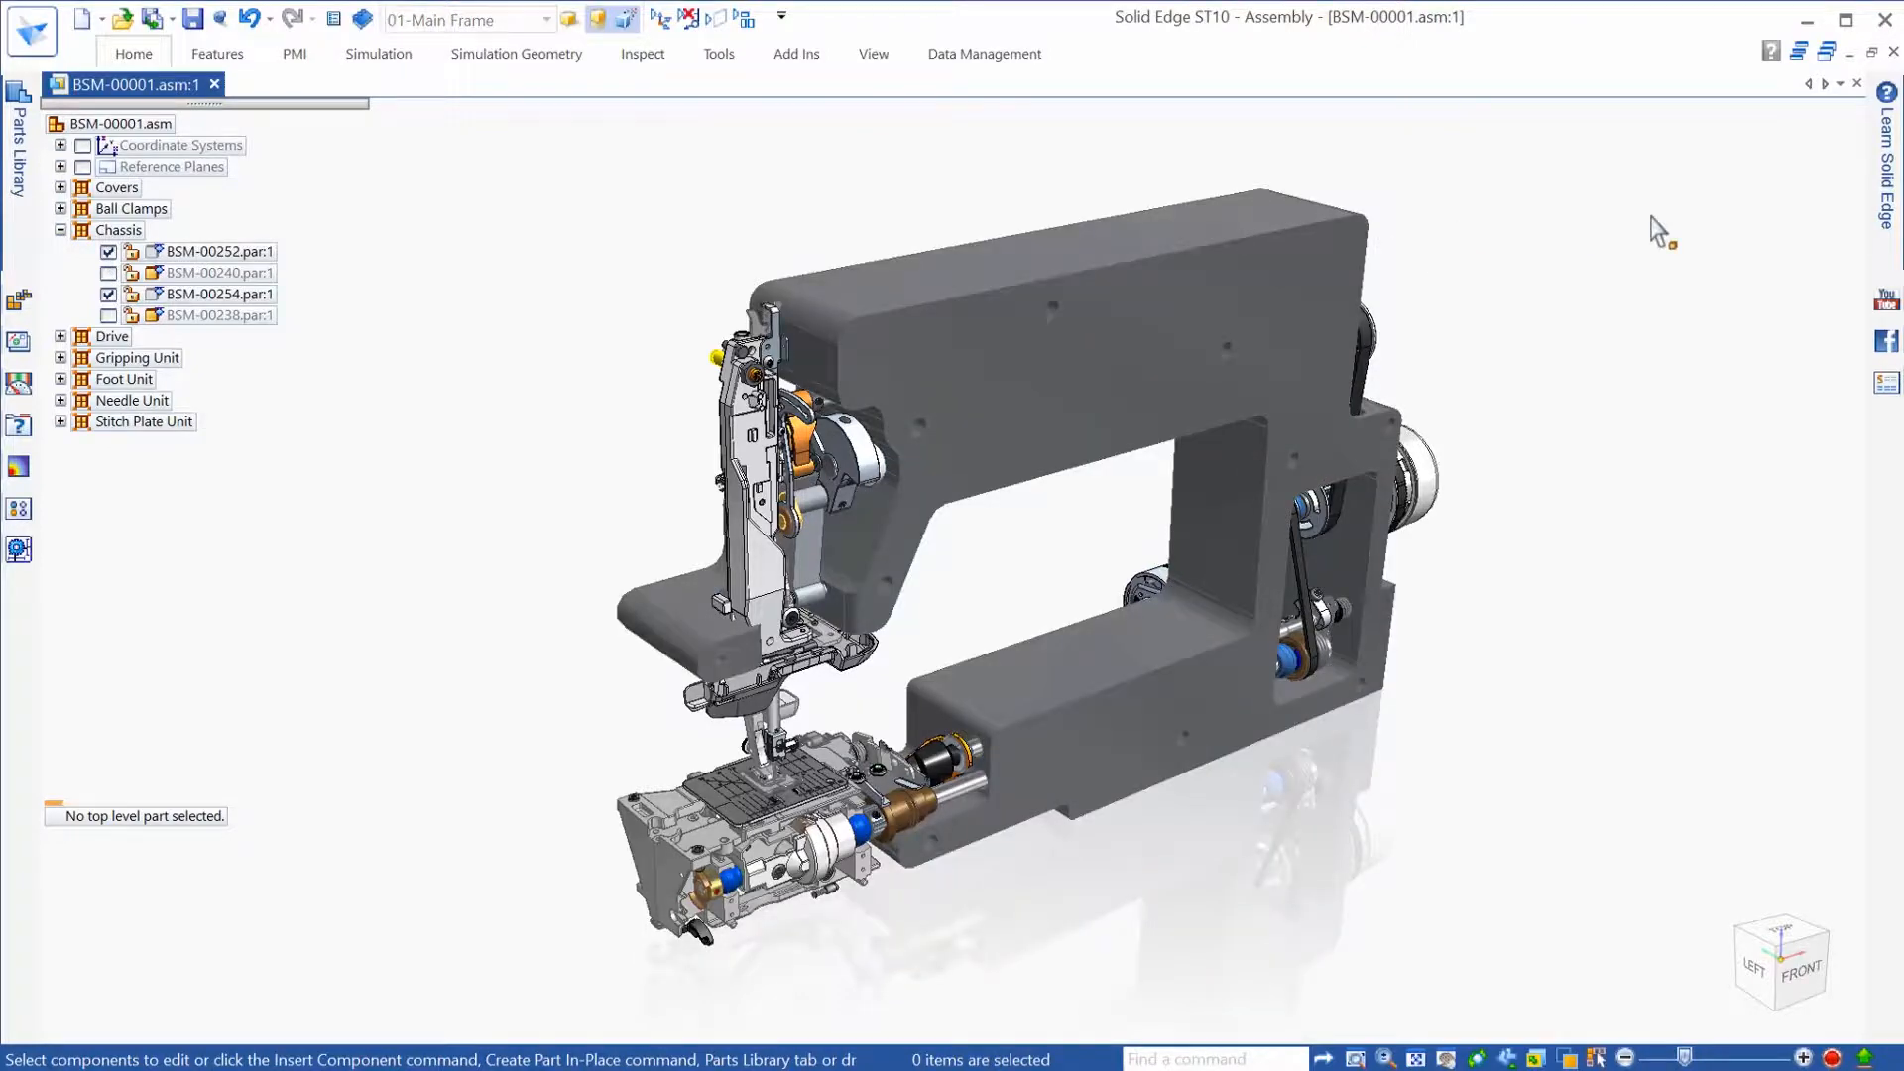
mouse_move(1609, 184)
middle_down()
mouse_move(1508, 234)
mouse_move(1599, 213)
middle_up()
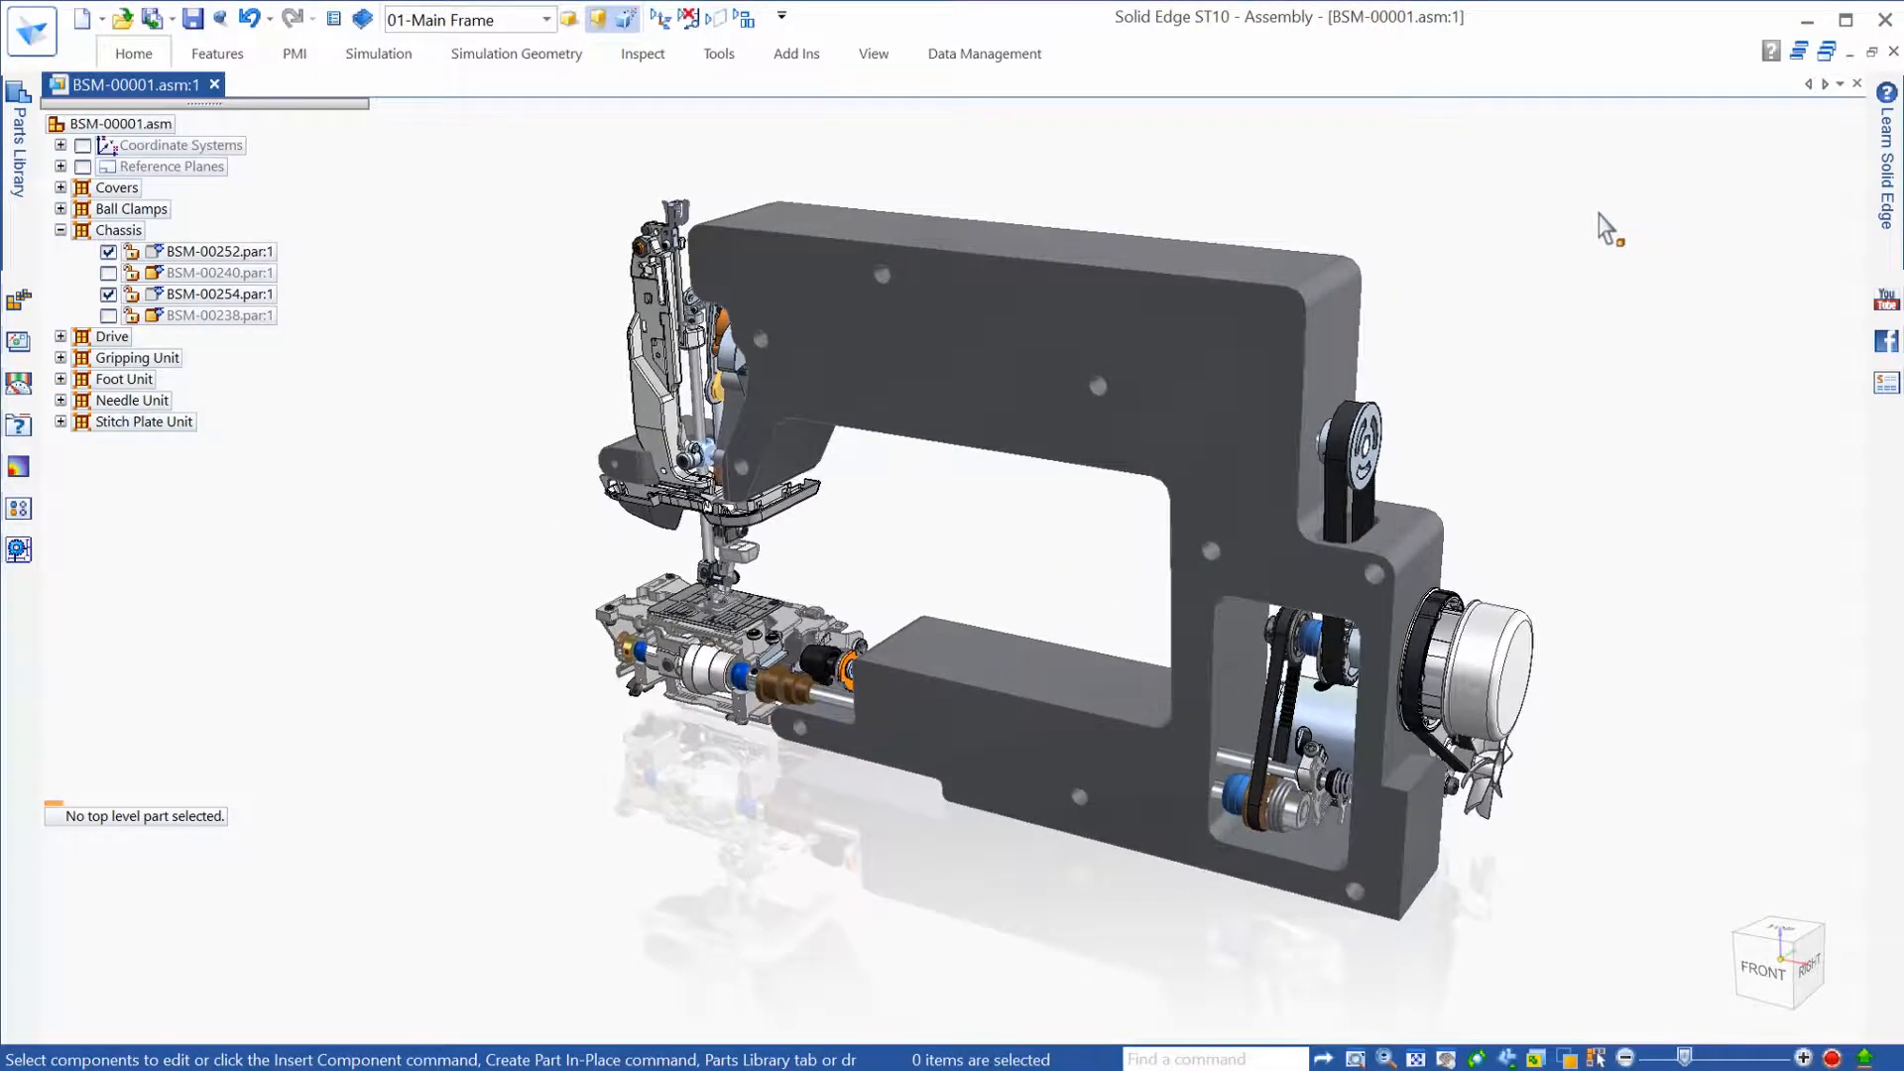
click(625, 19)
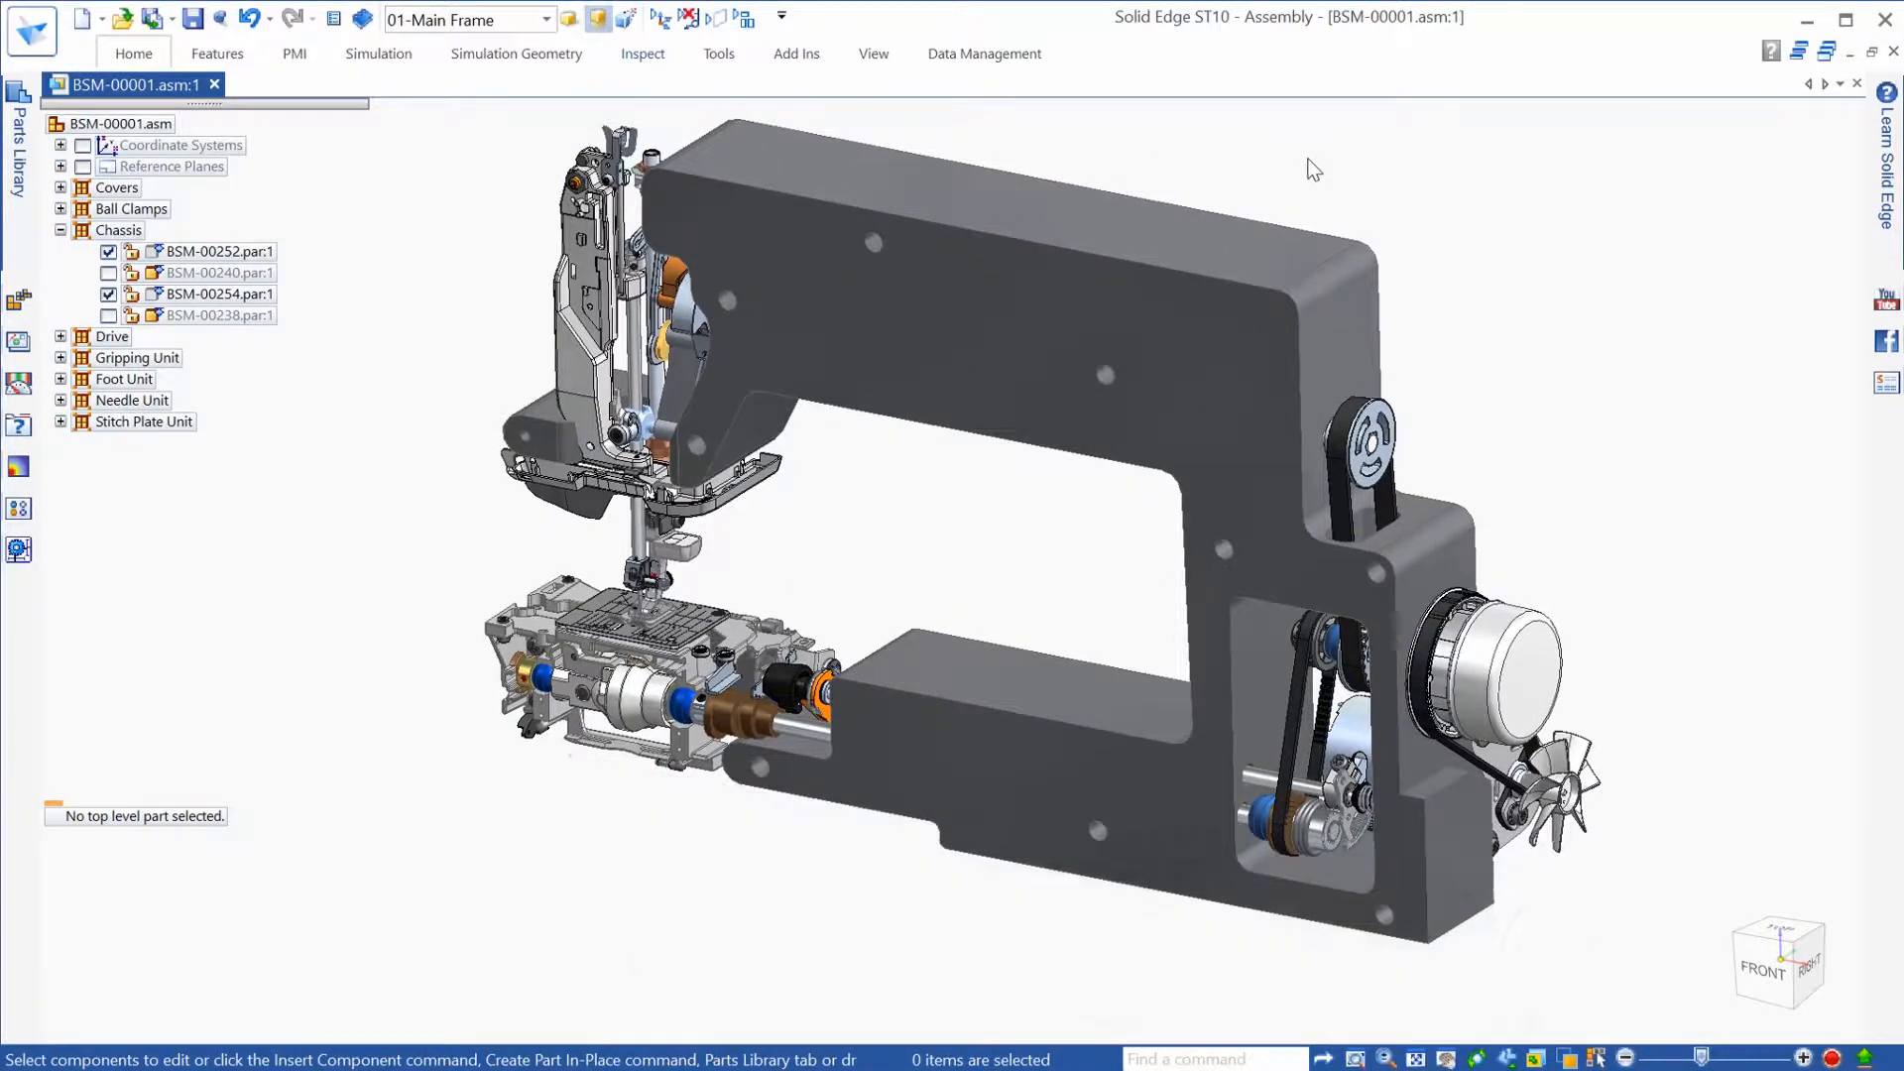
Step: Edit the frame part BSM-00252.par in place within the assembly and bring up the generative design tools
click(1293, 324)
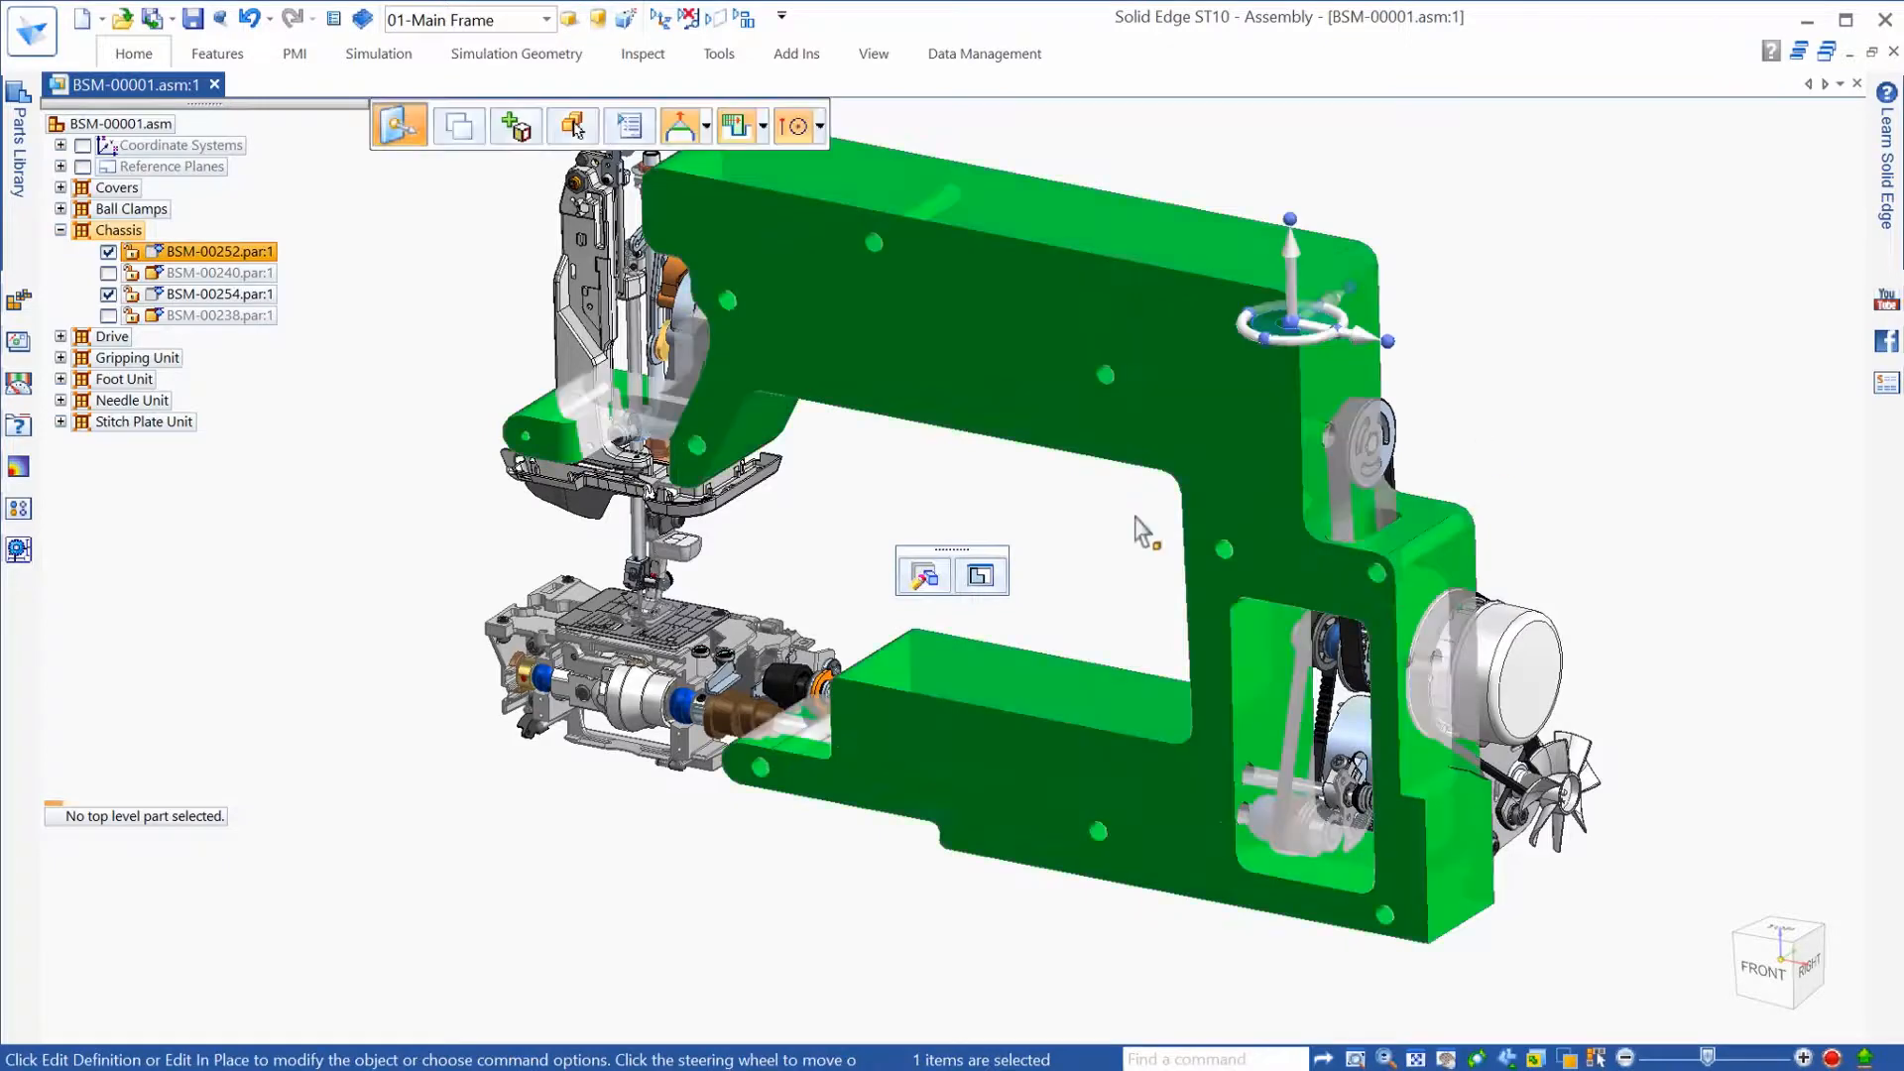
click(980, 576)
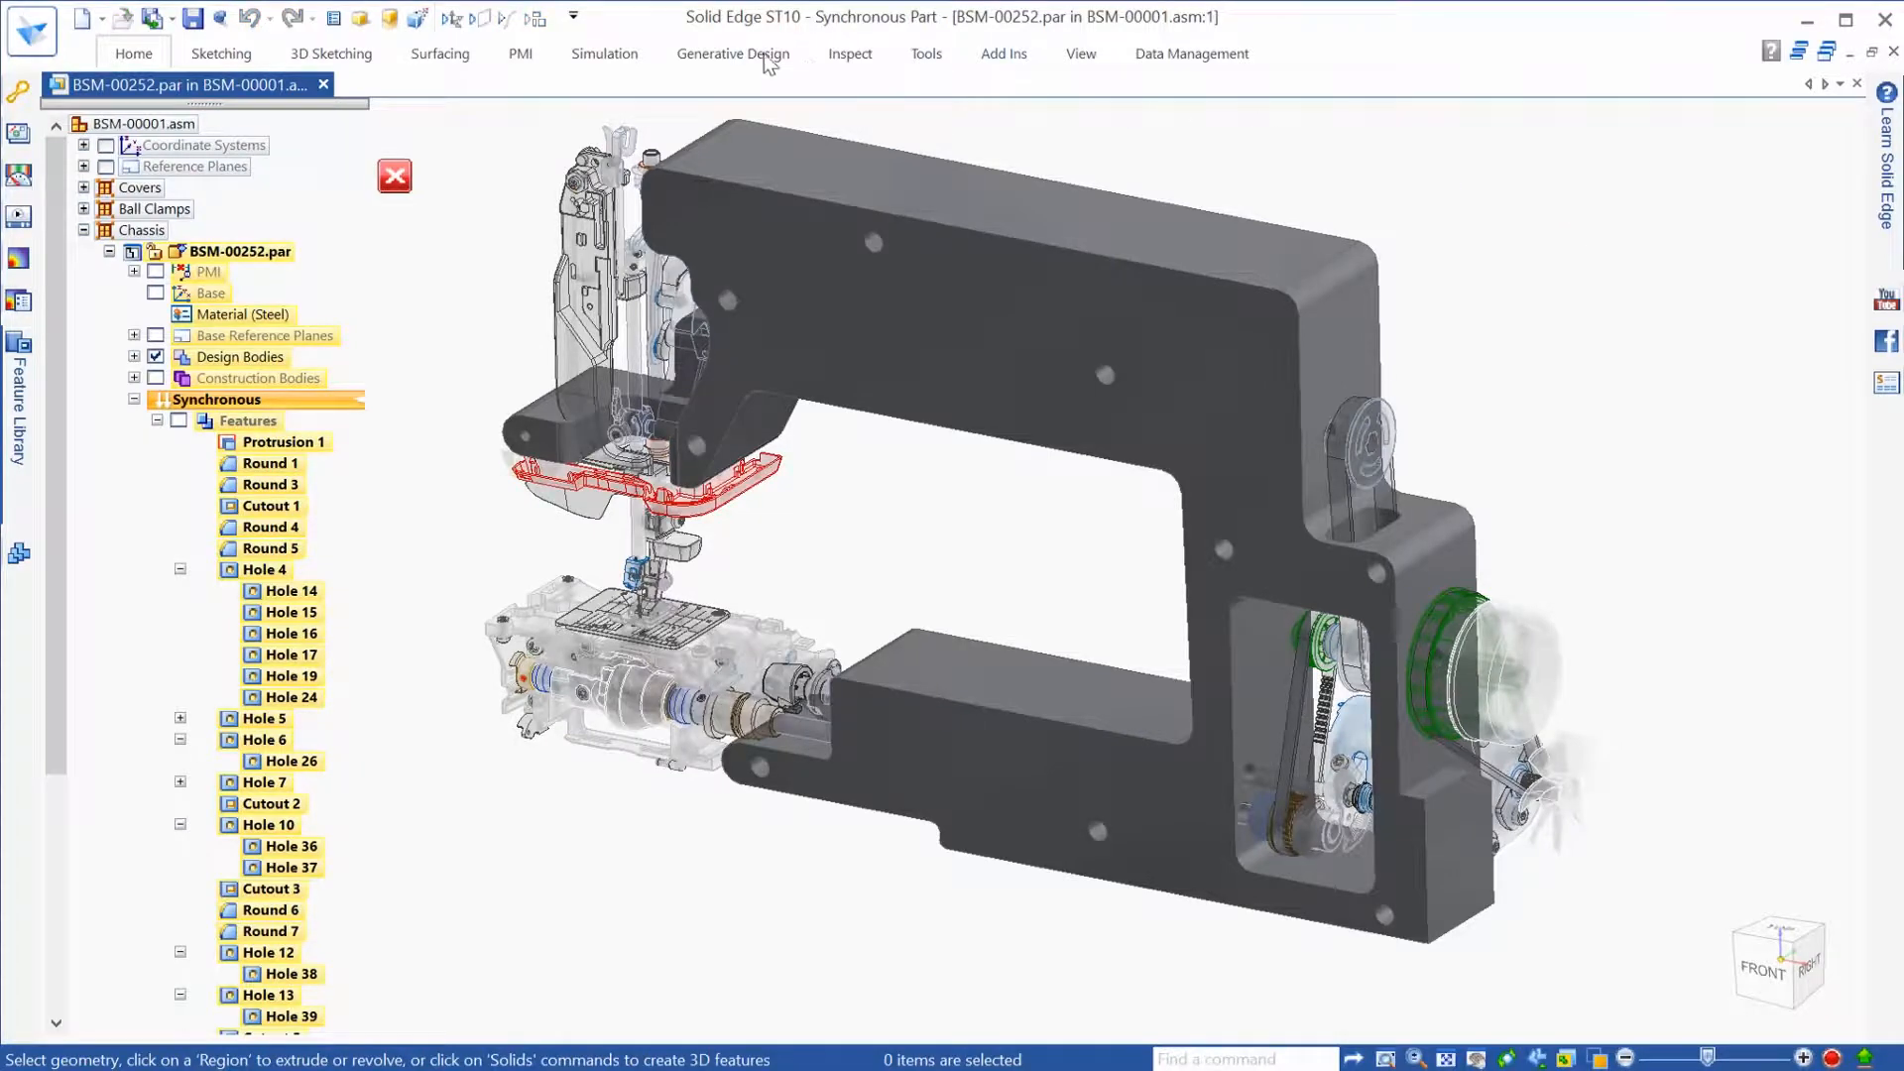
double_click(735, 55)
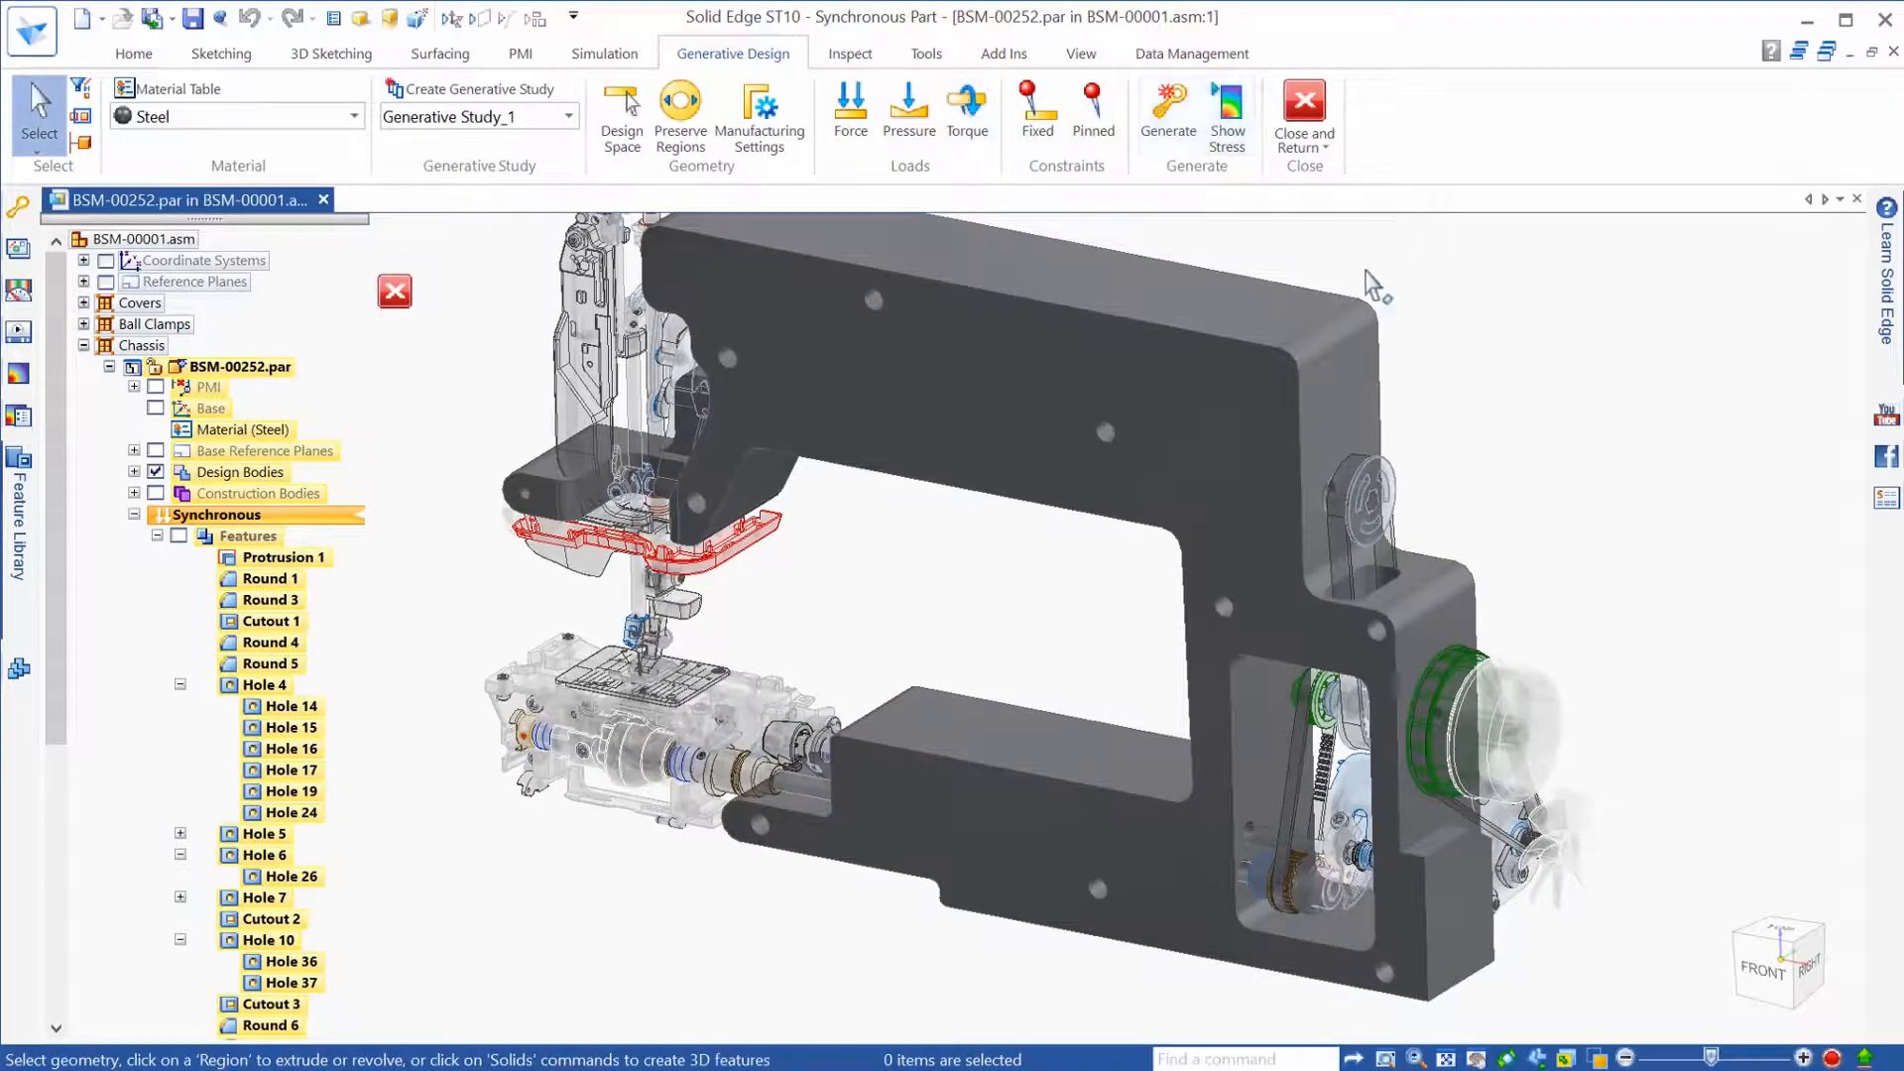
Step: Apply a 1000 mN force with a 1.00 mm offset and flipped direction to the flat top face at the arm's needle end
click(851, 114)
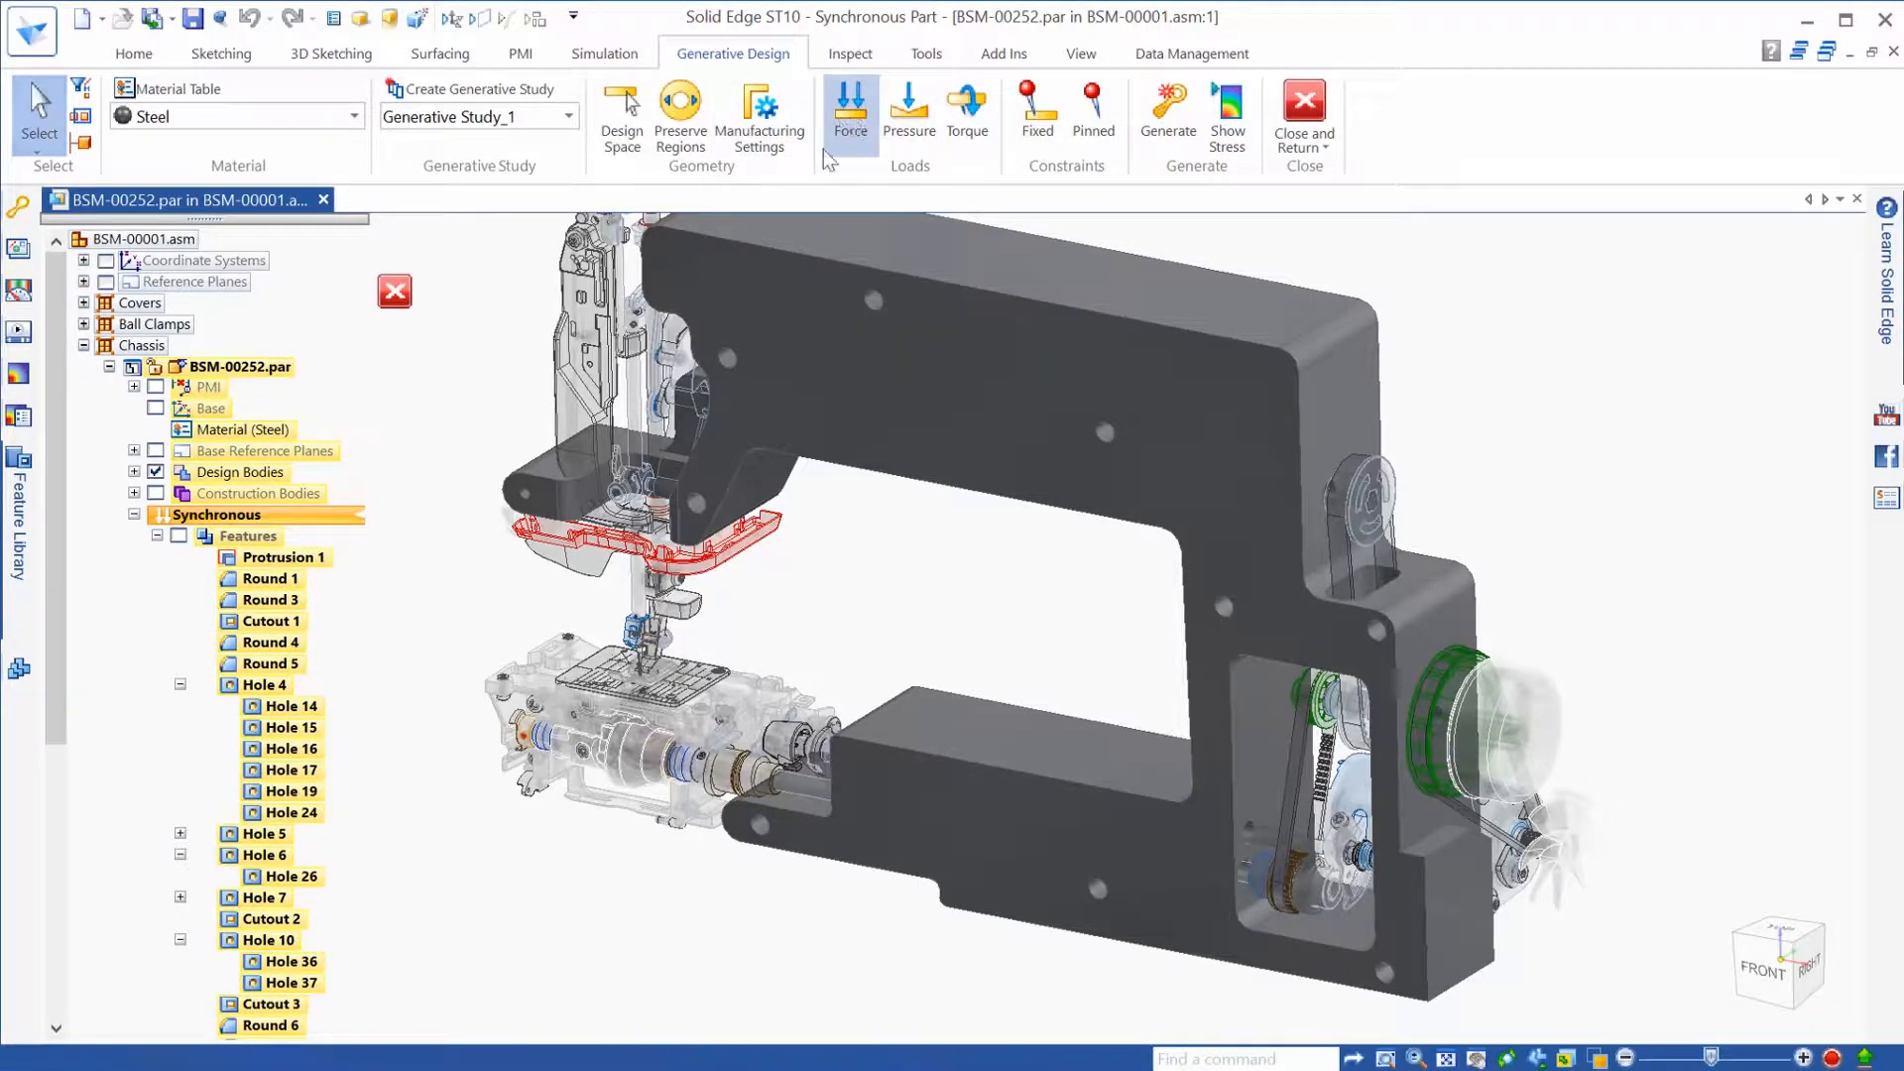
click(558, 469)
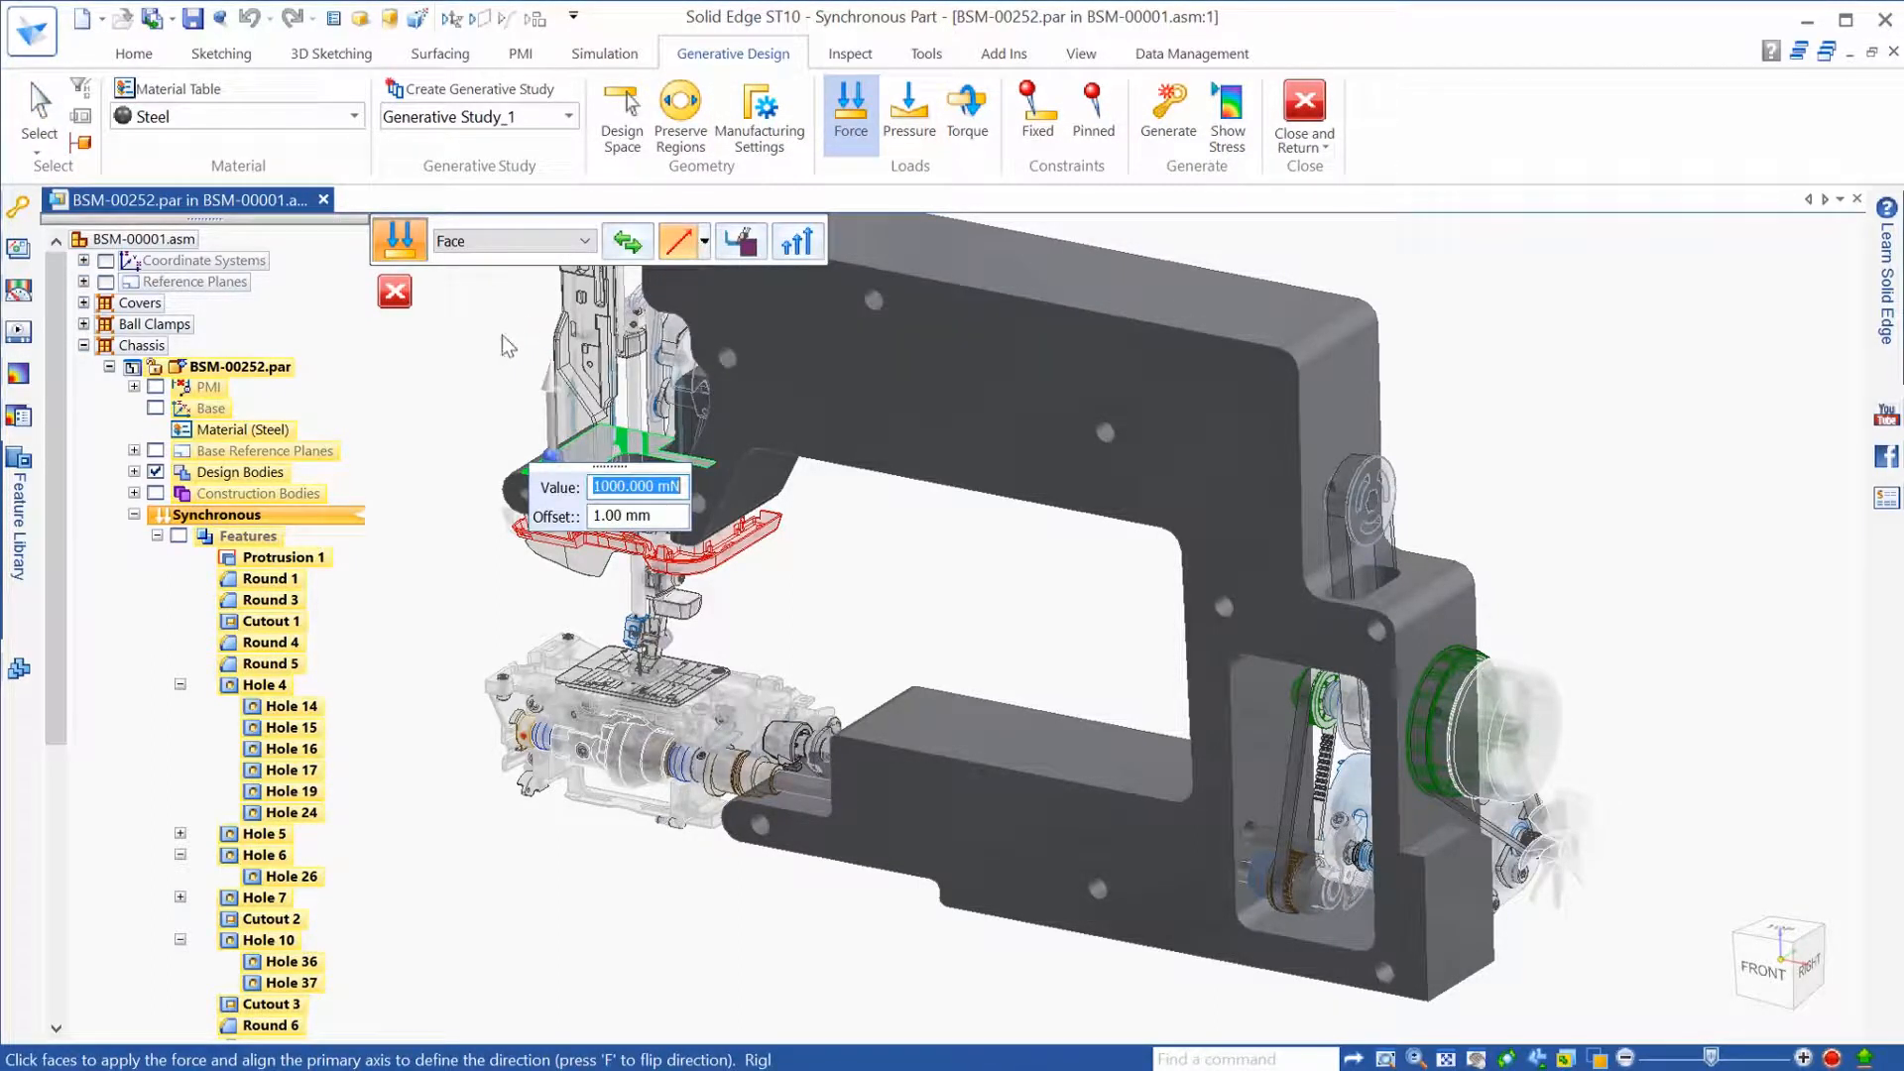
click(632, 245)
right_click(440, 344)
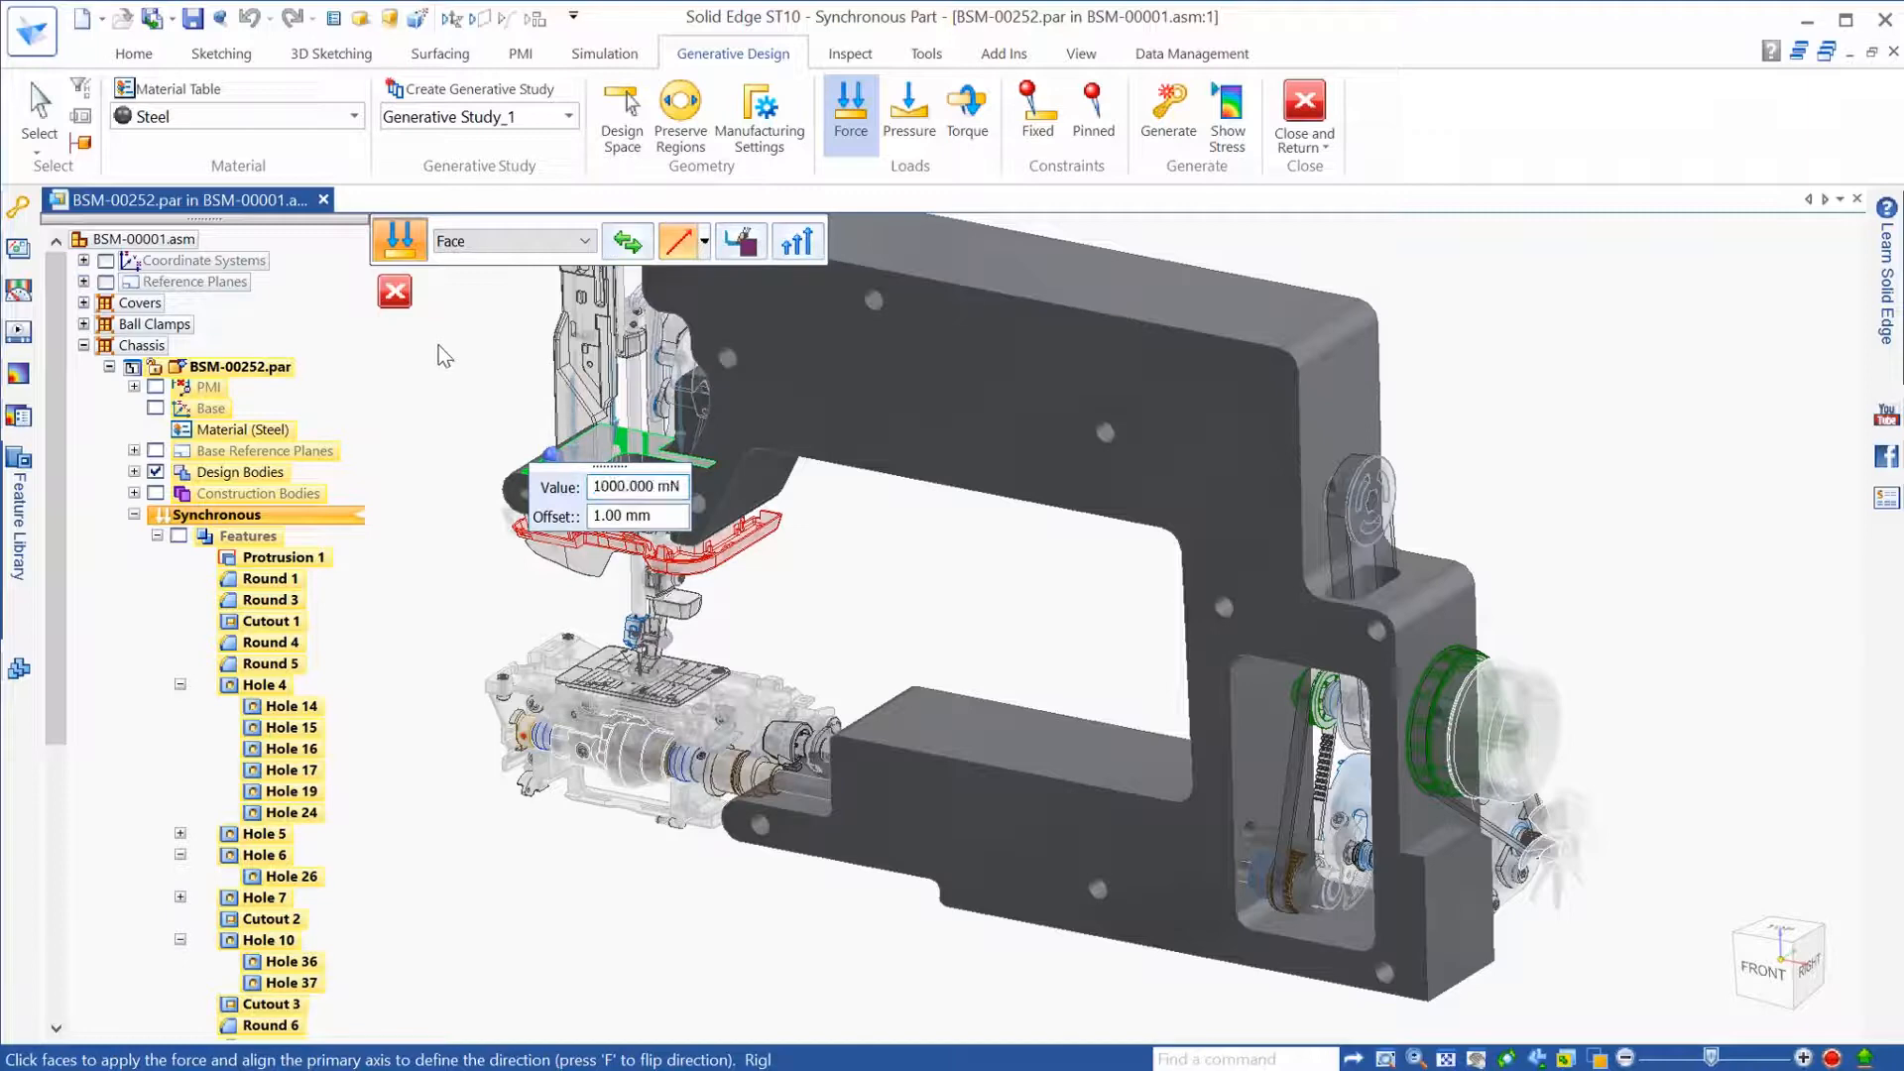
Step: Apply a Fixed constraint with a 1.00 mm offset to the frame's bottom face
click(1038, 122)
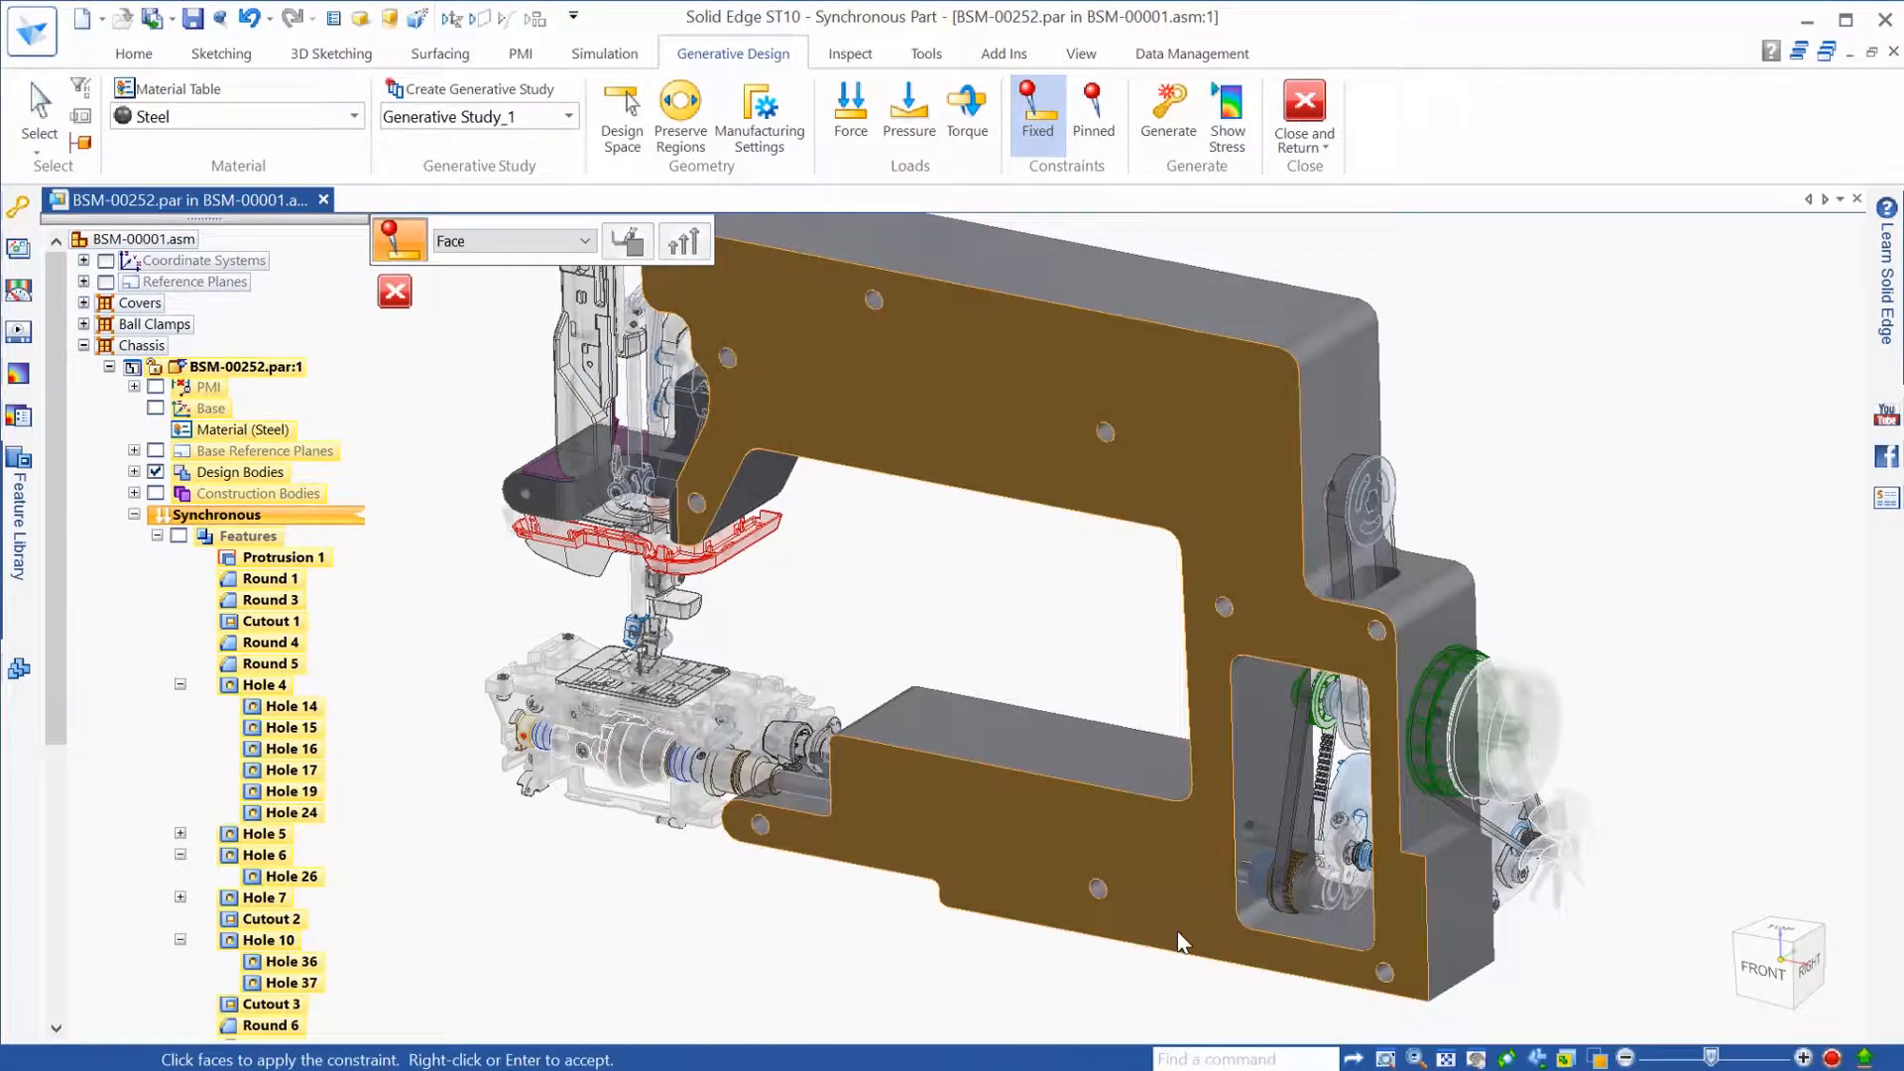
right_click(1176, 931)
click(1311, 974)
right_click(1030, 977)
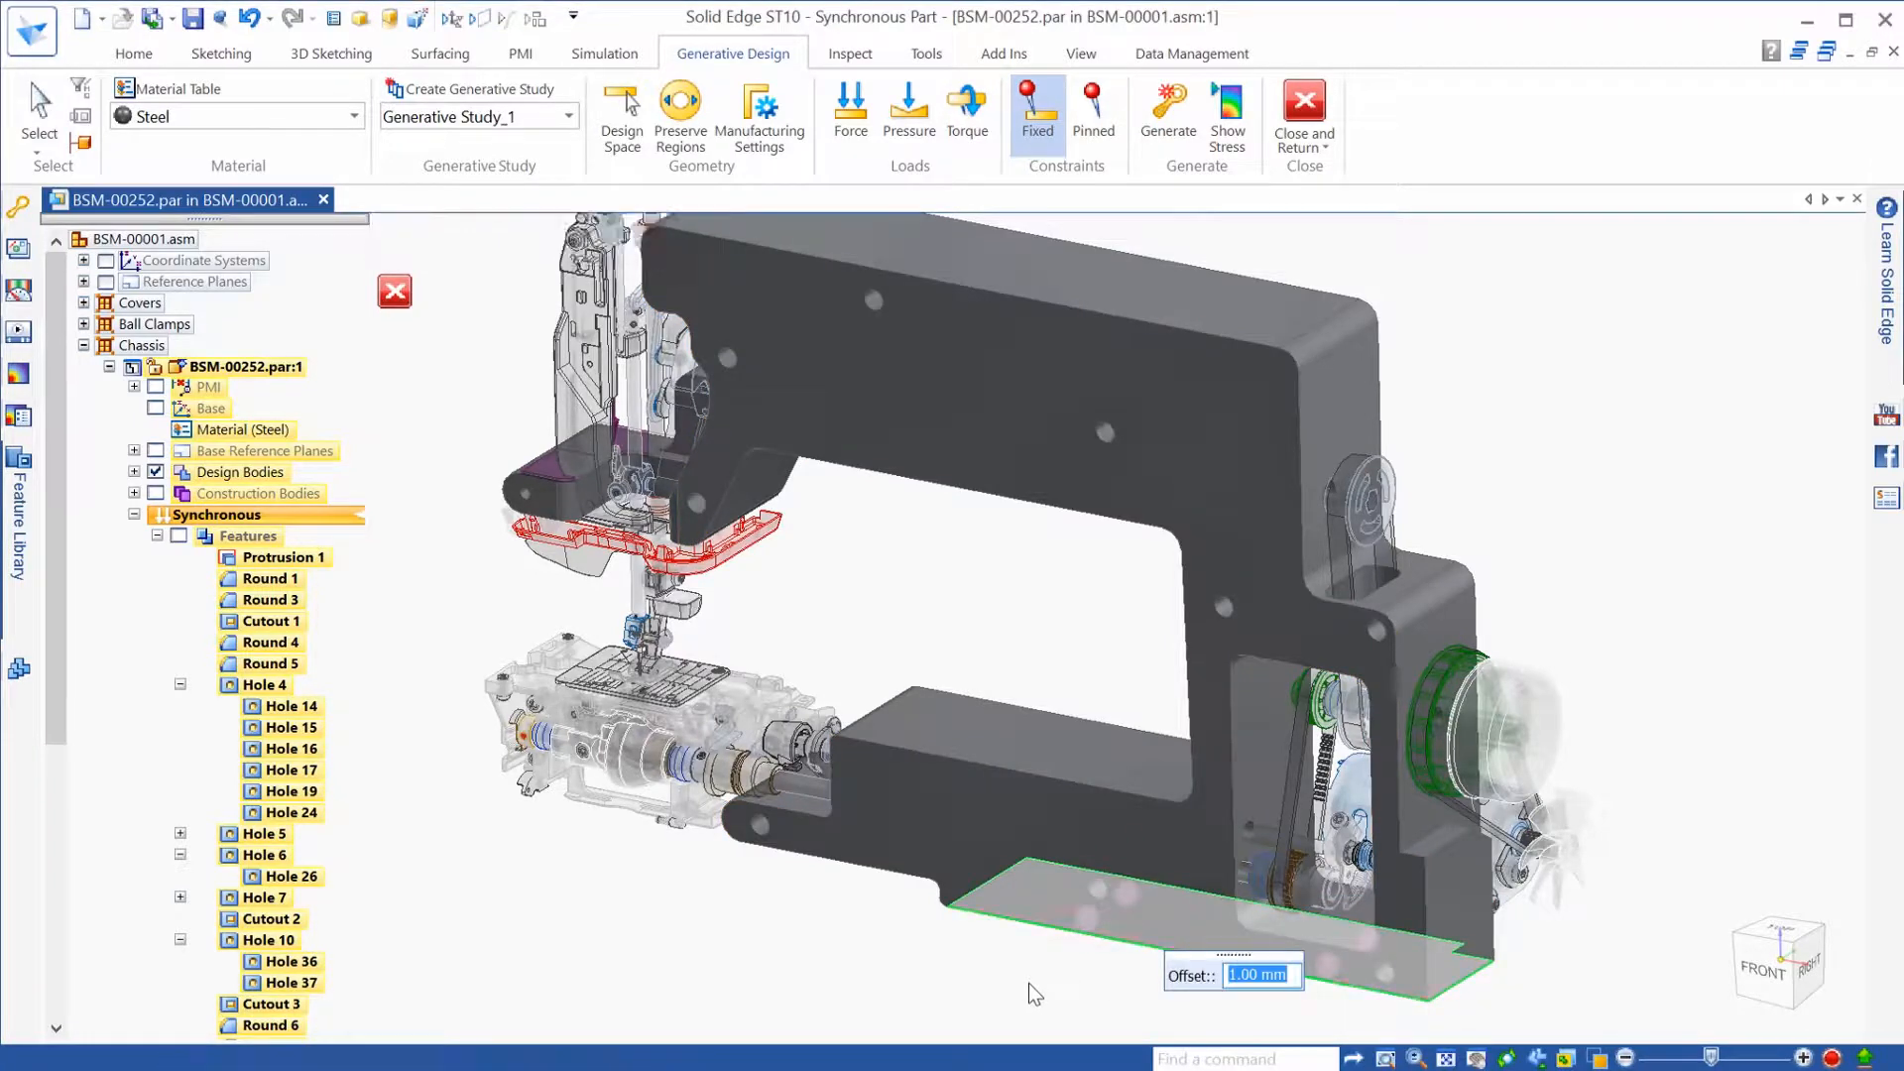
Step: Preserve two upper-arm mounting holes and the two long shaft bores in the lower arm with a 1.00 mm offset
click(680, 114)
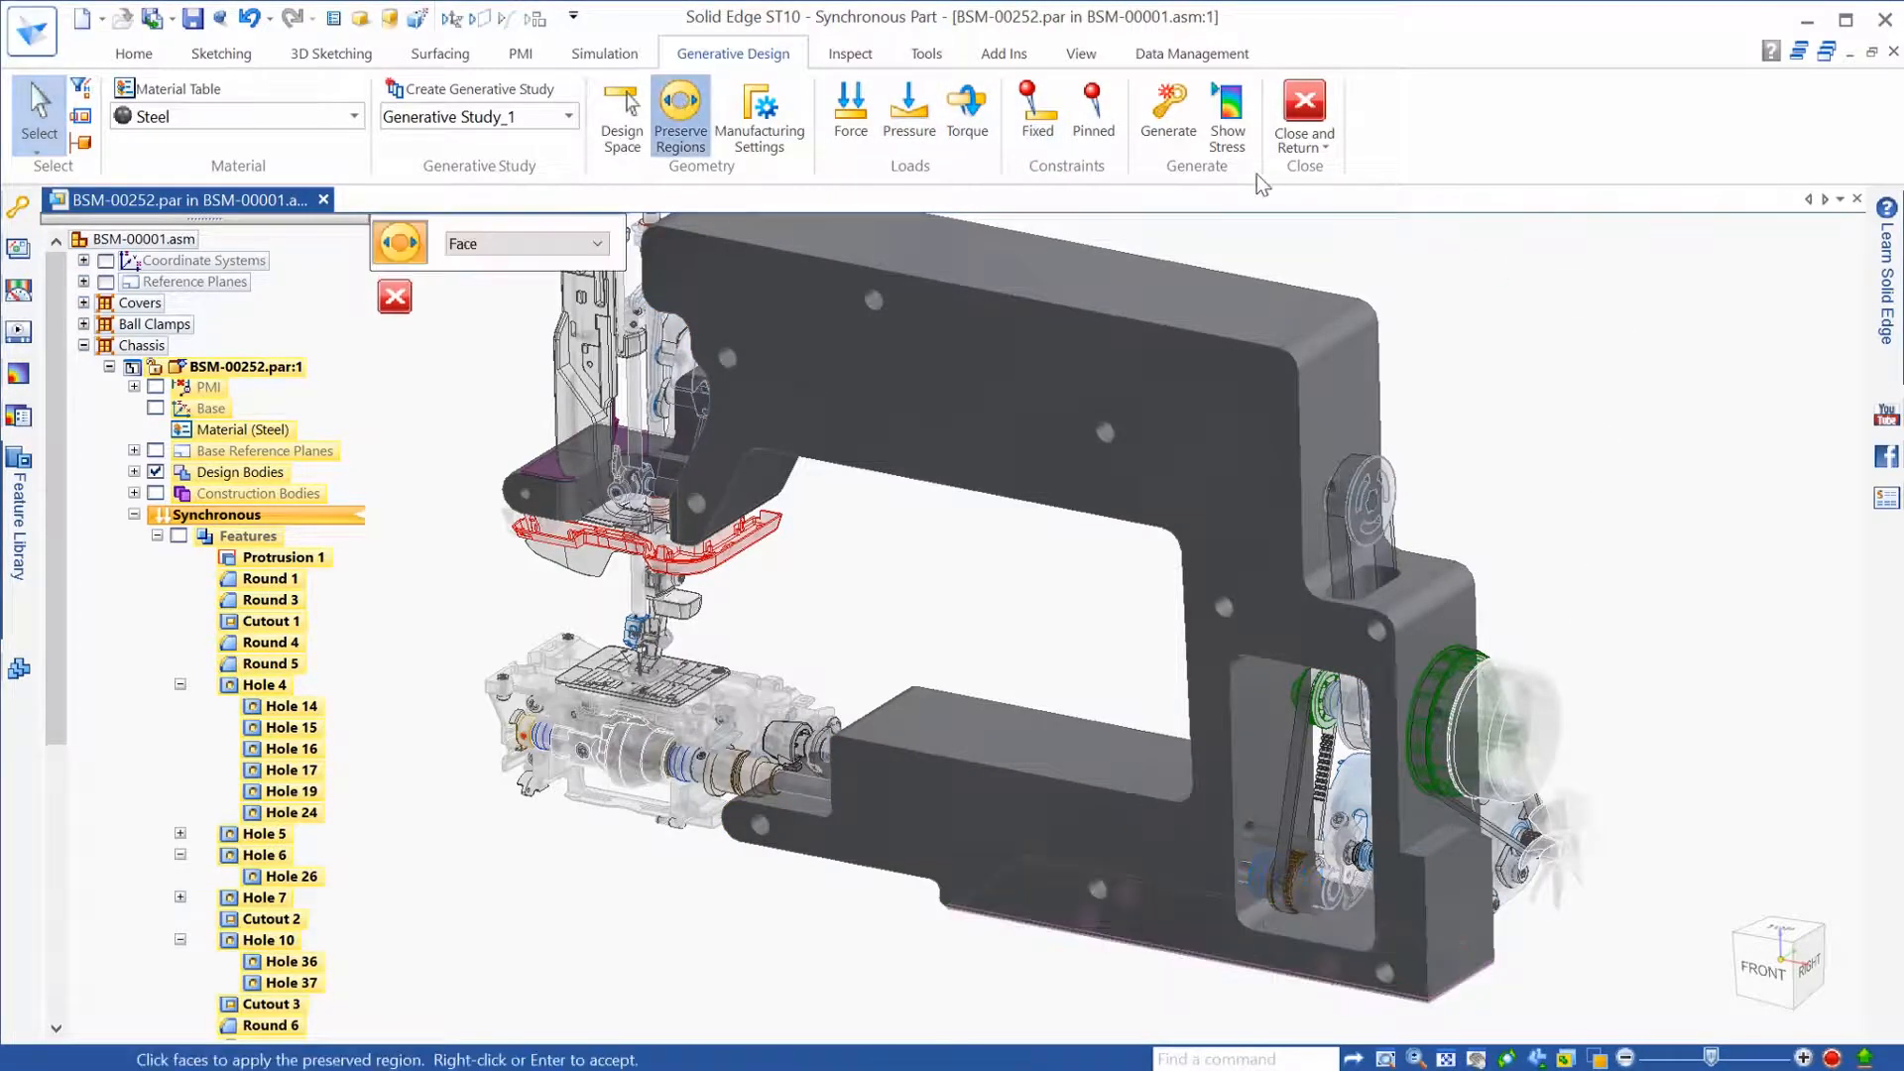
click(873, 297)
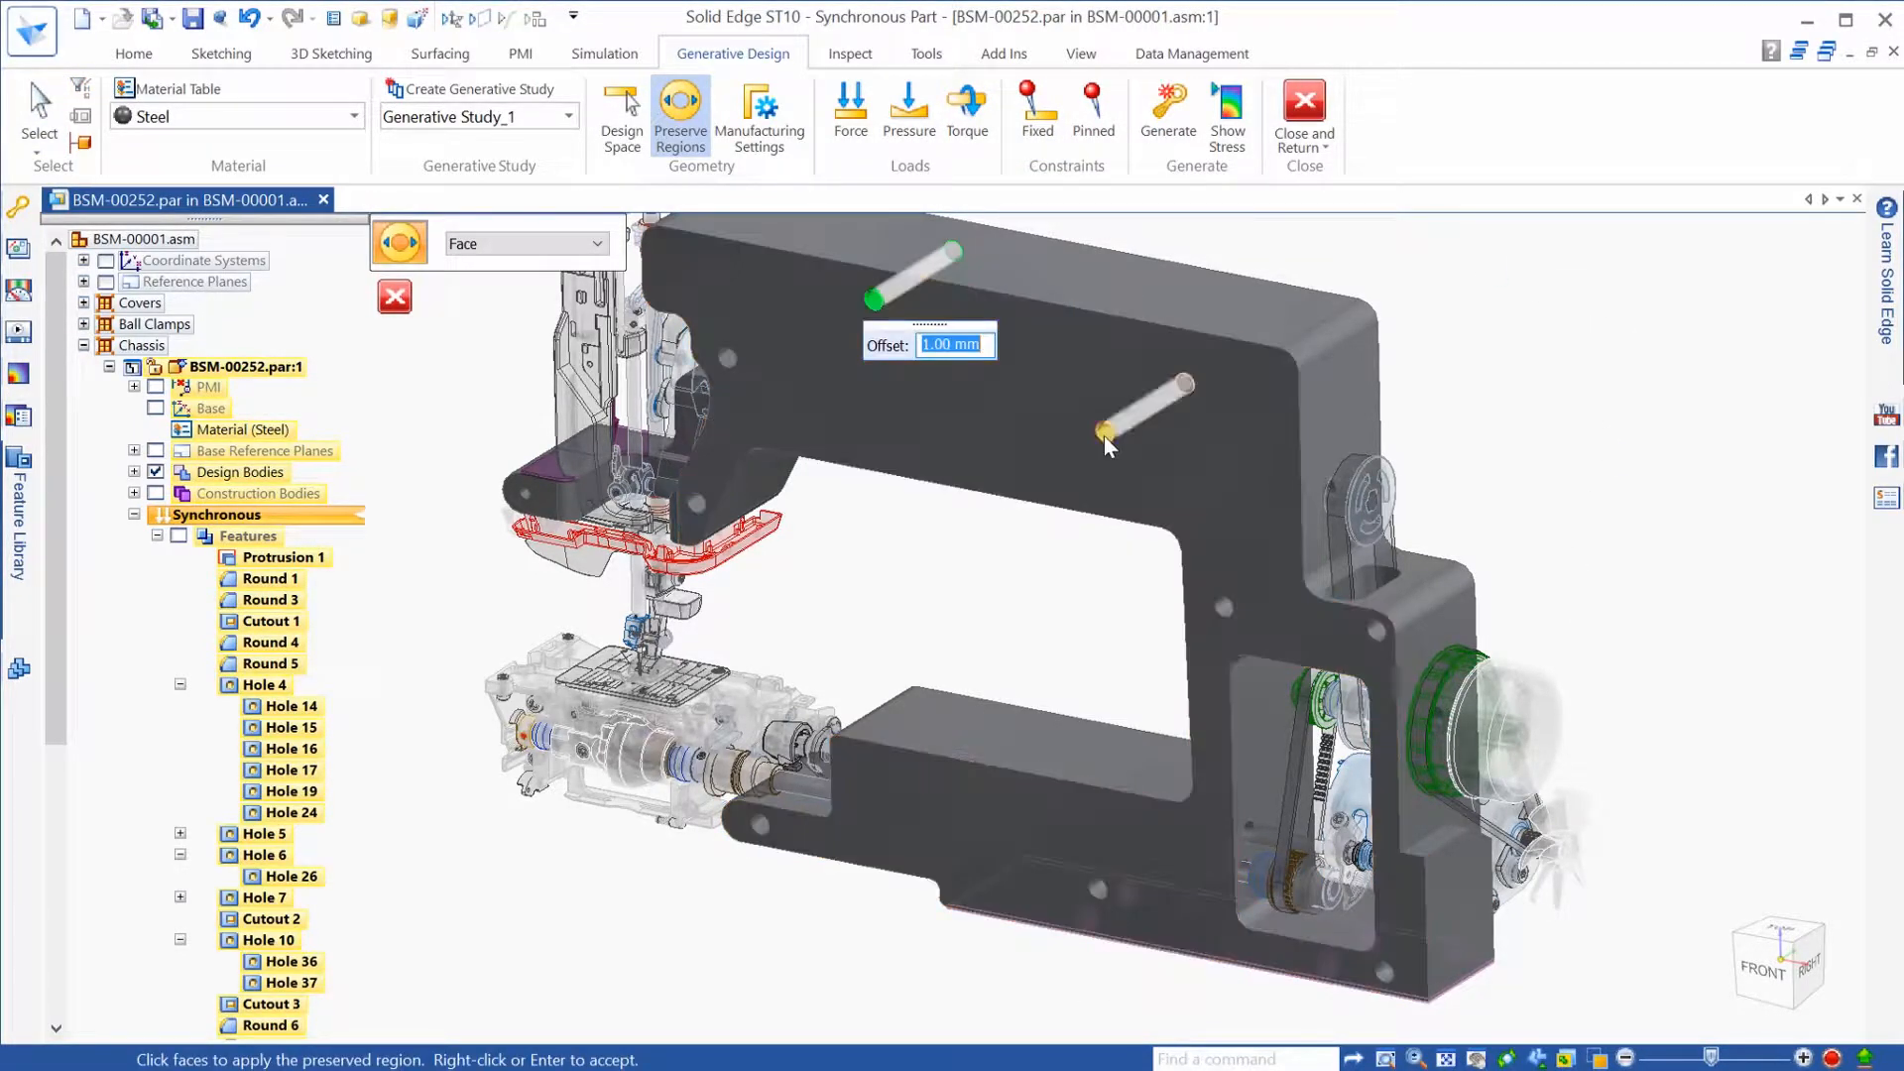
click(1104, 435)
scroll(1608, 343, up, 6)
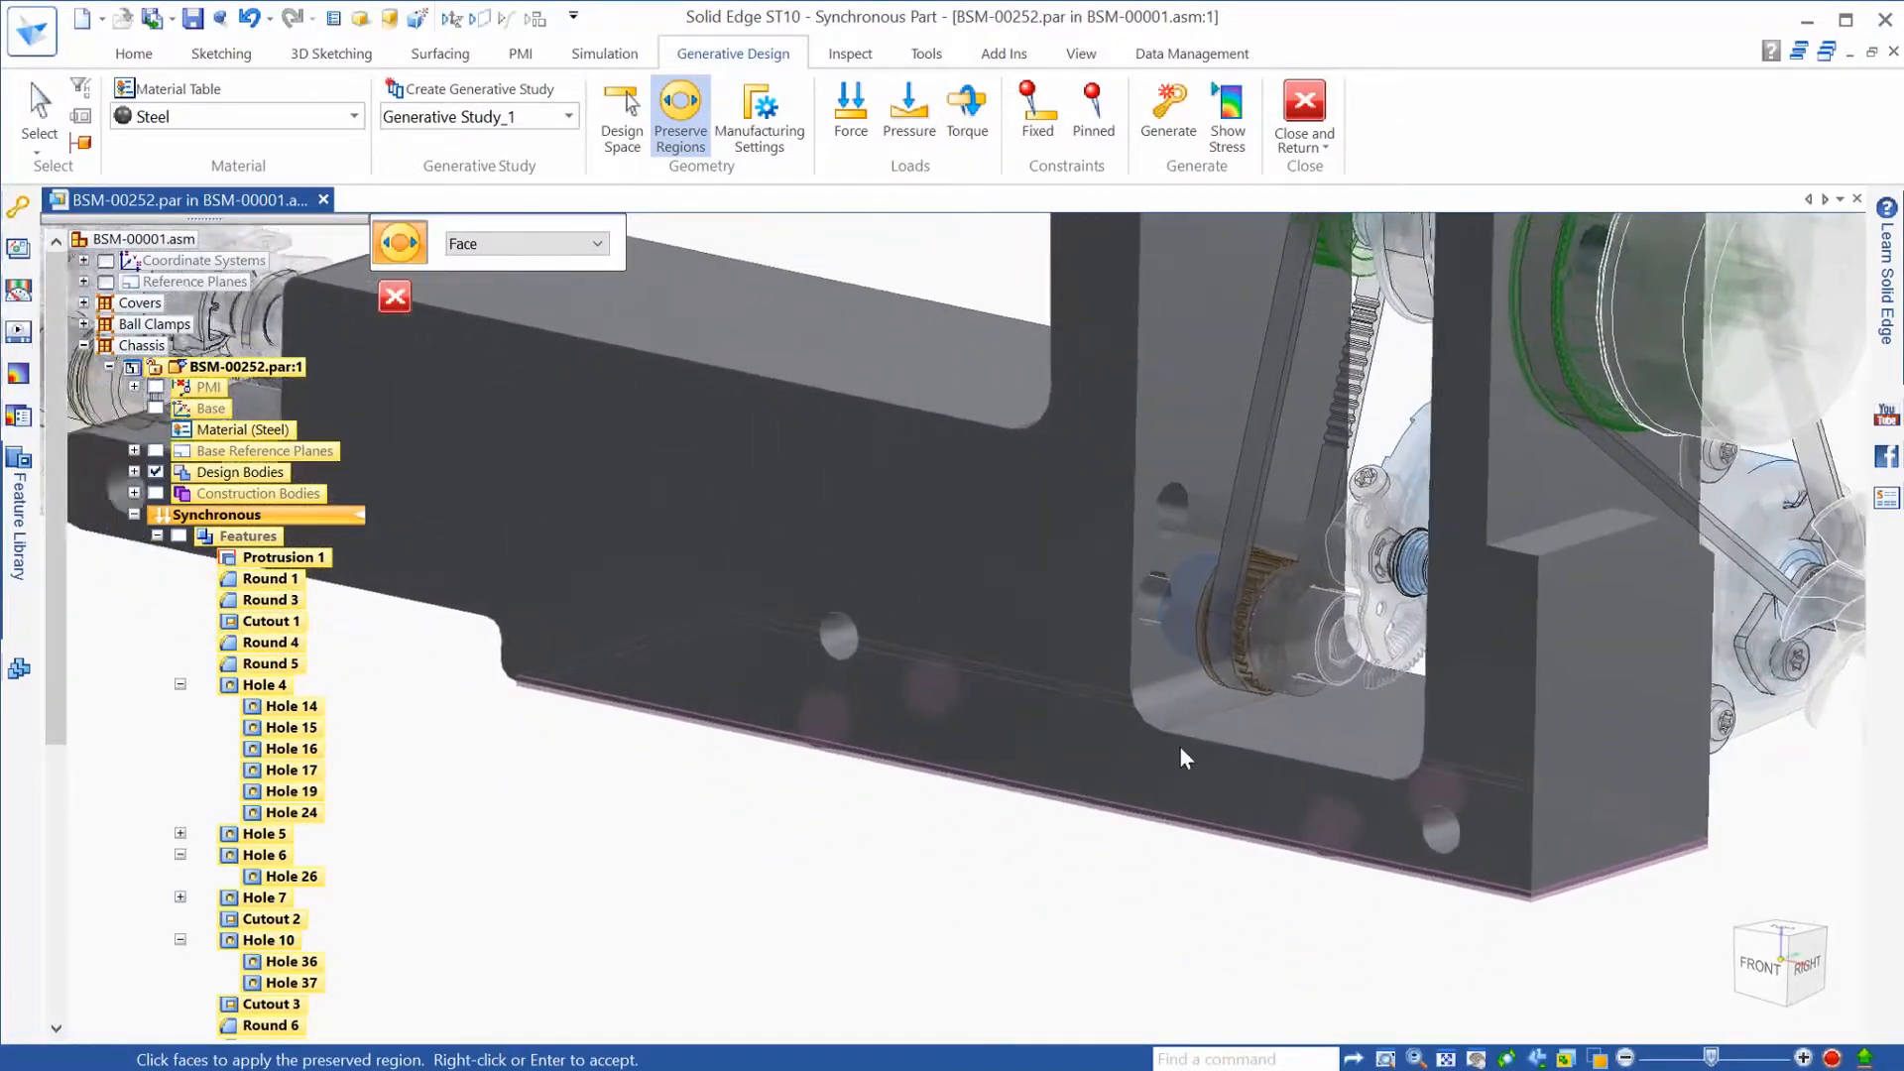
click(1186, 509)
click(1164, 619)
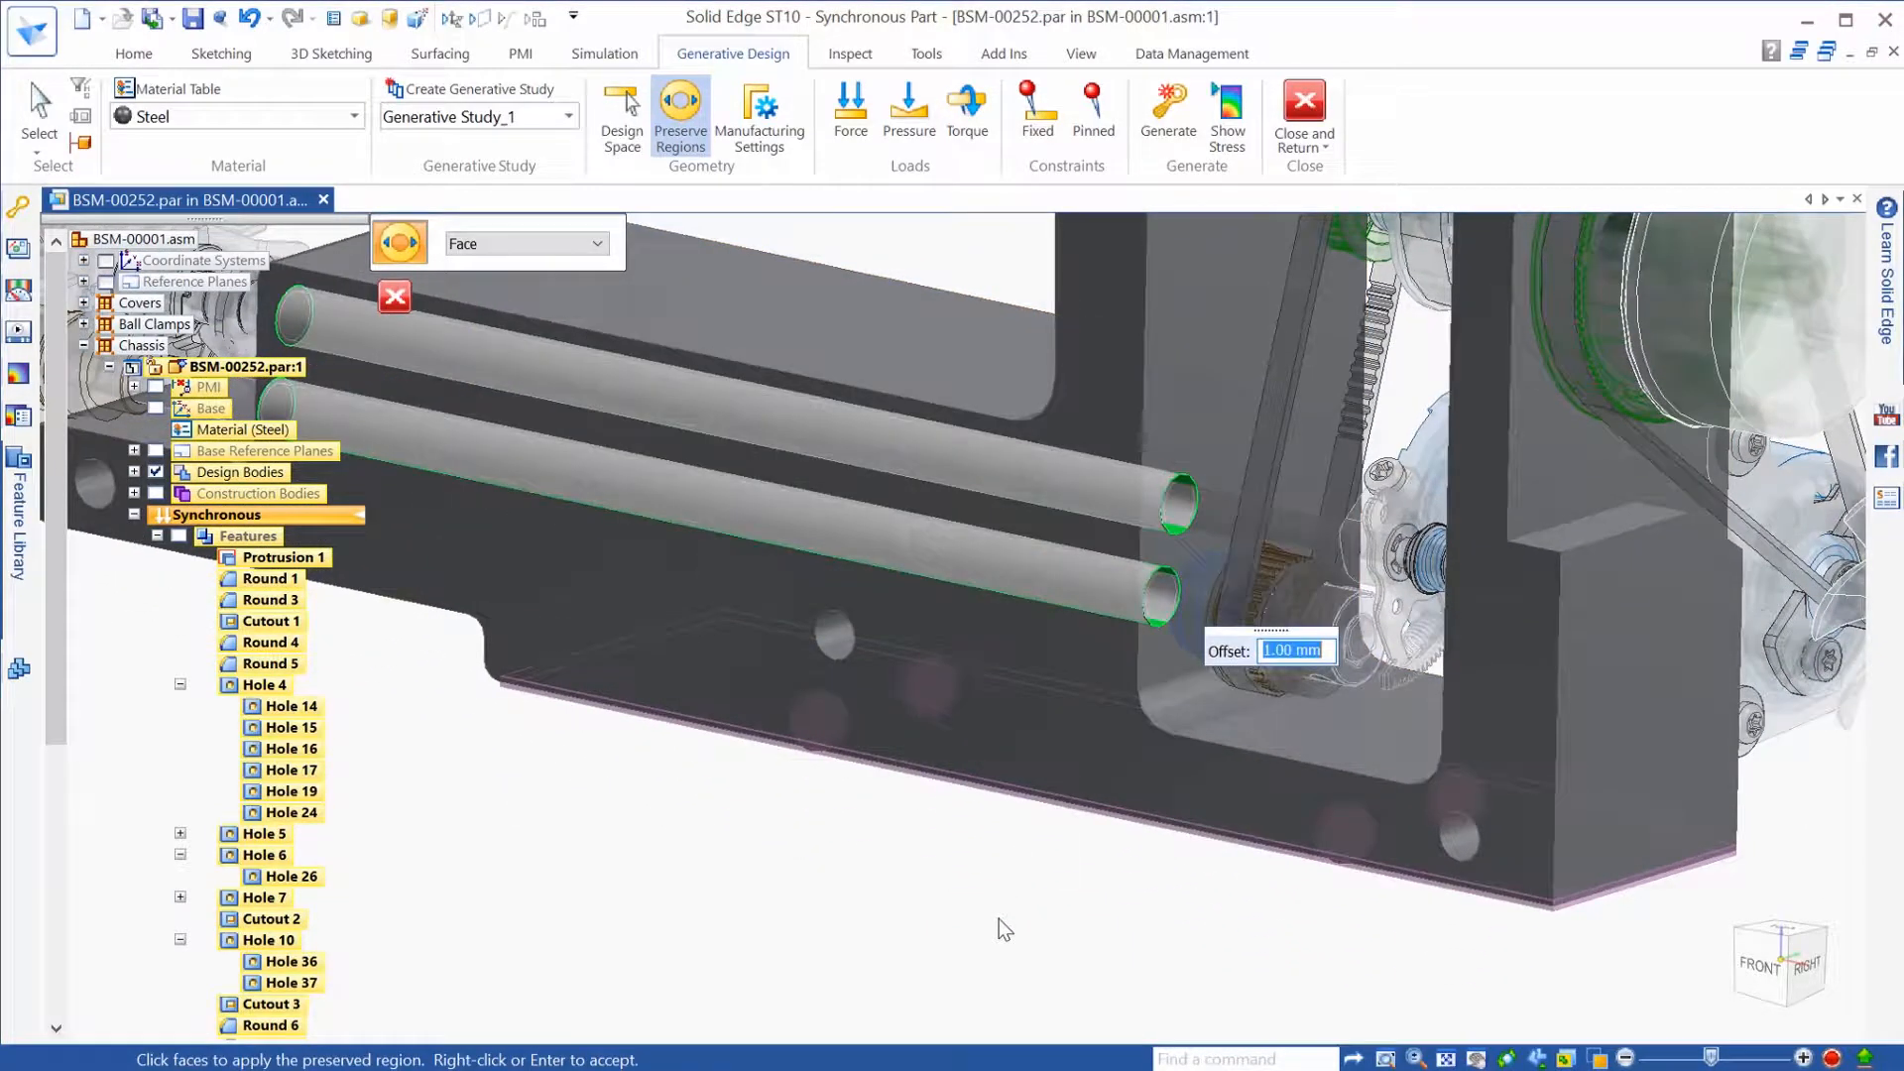
right_click(998, 918)
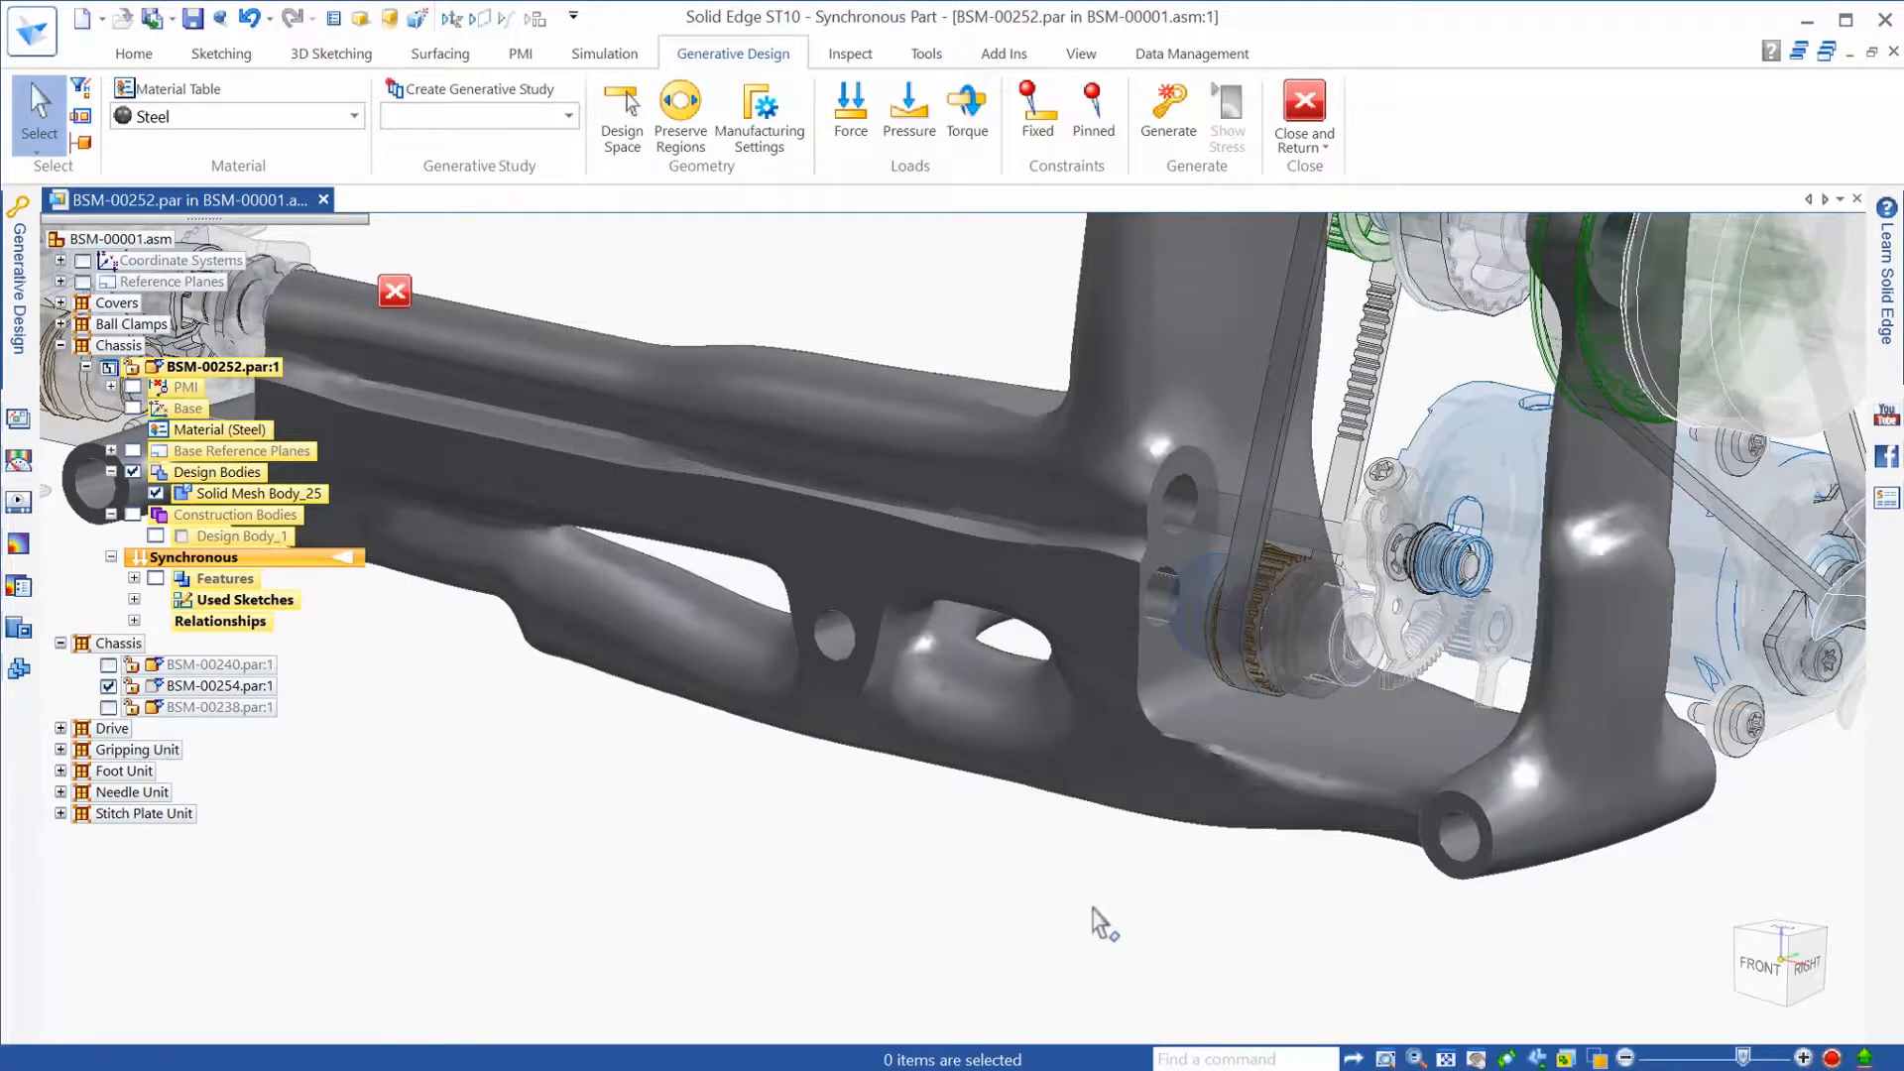
Step: Inspect the generated frame shape as a whole, in front and isometric views, and close the in-place edit
scroll(1107, 931, down, 3)
scroll(1687, 876, down, 4)
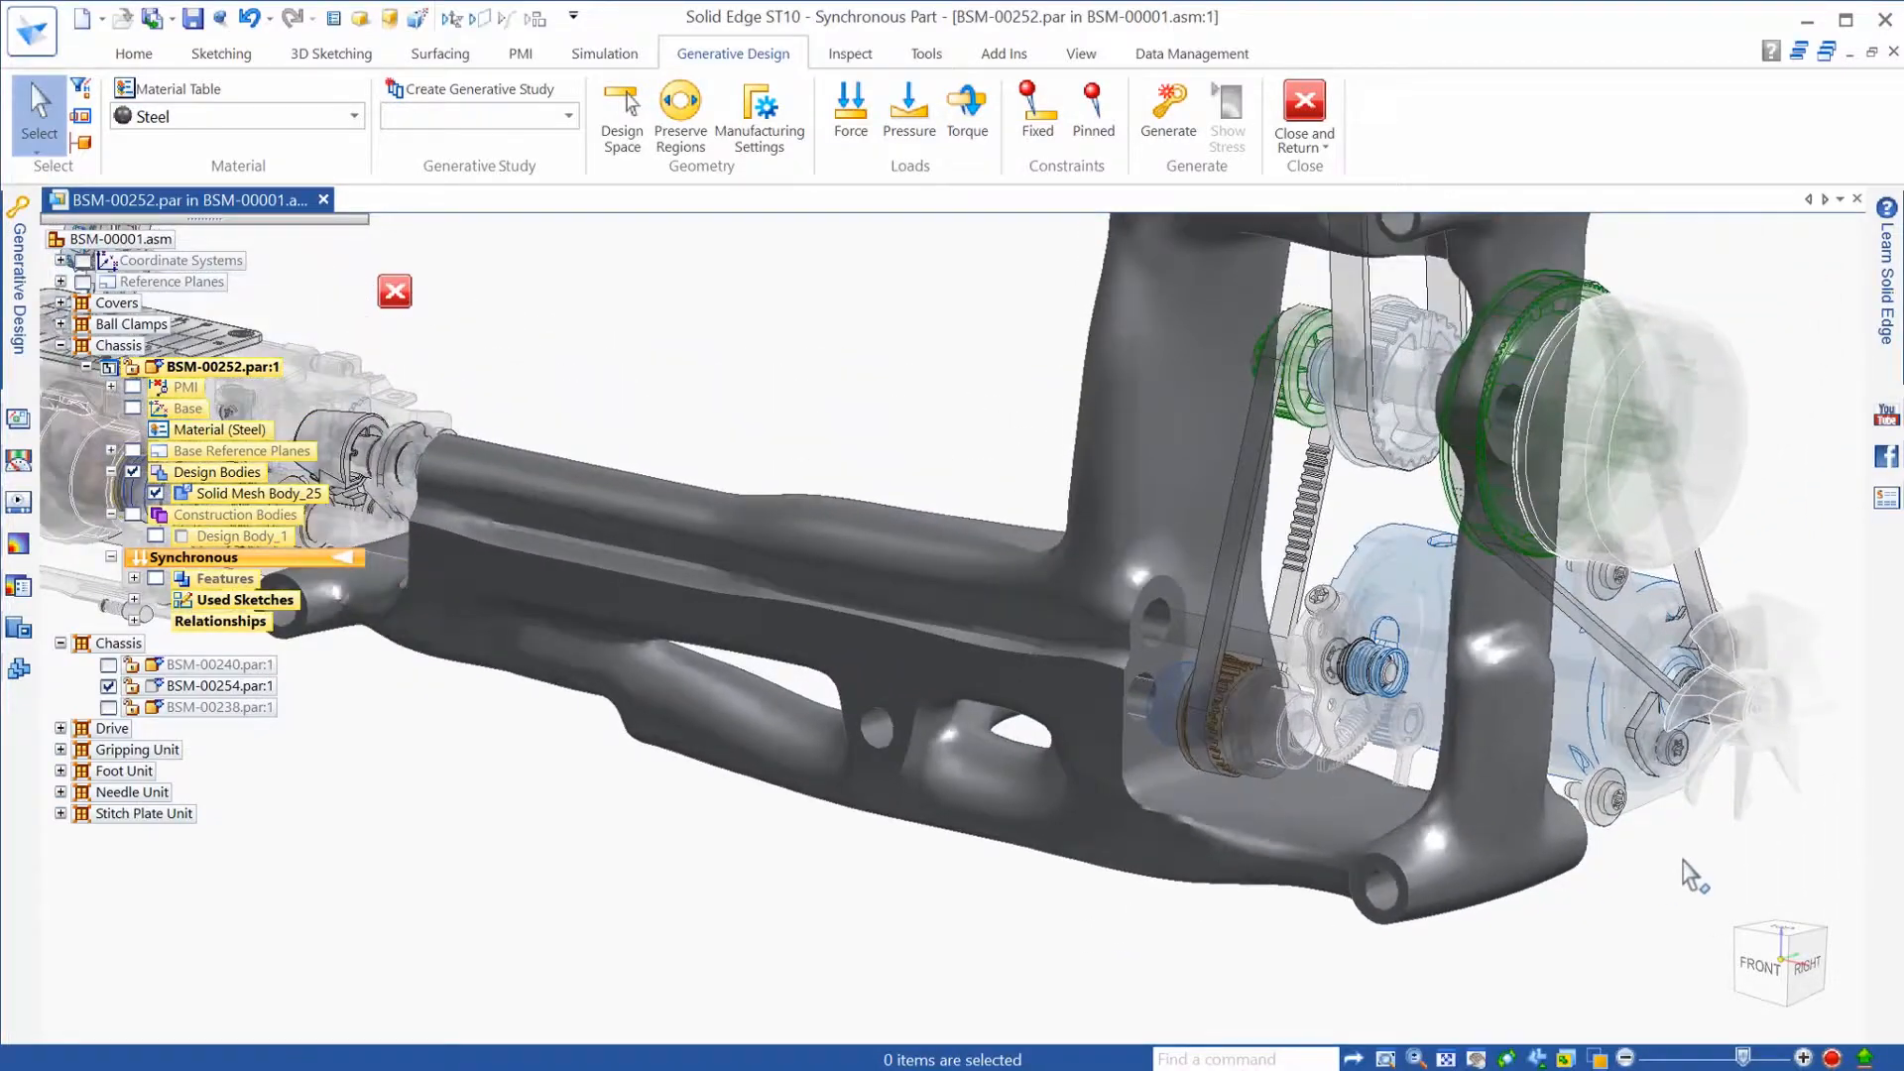
scroll(1725, 848, down, 5)
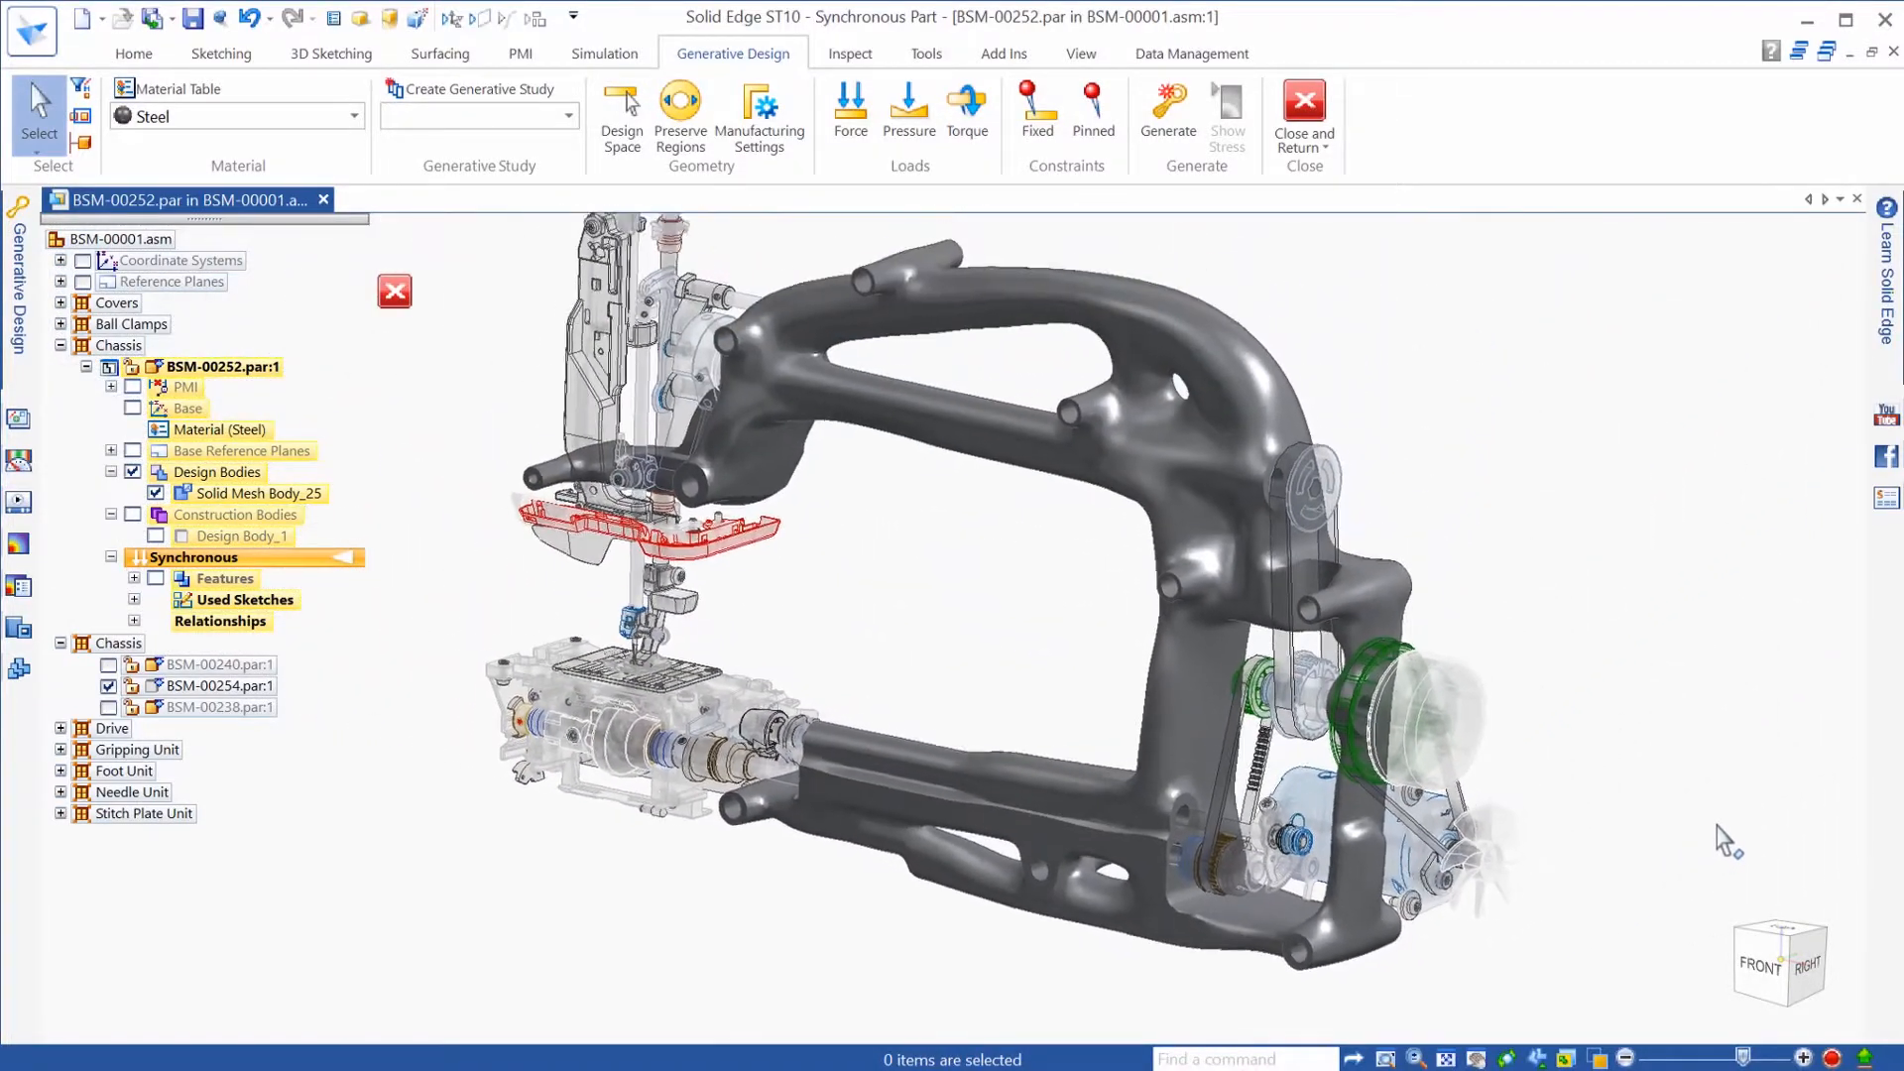
key(ctrl+f)
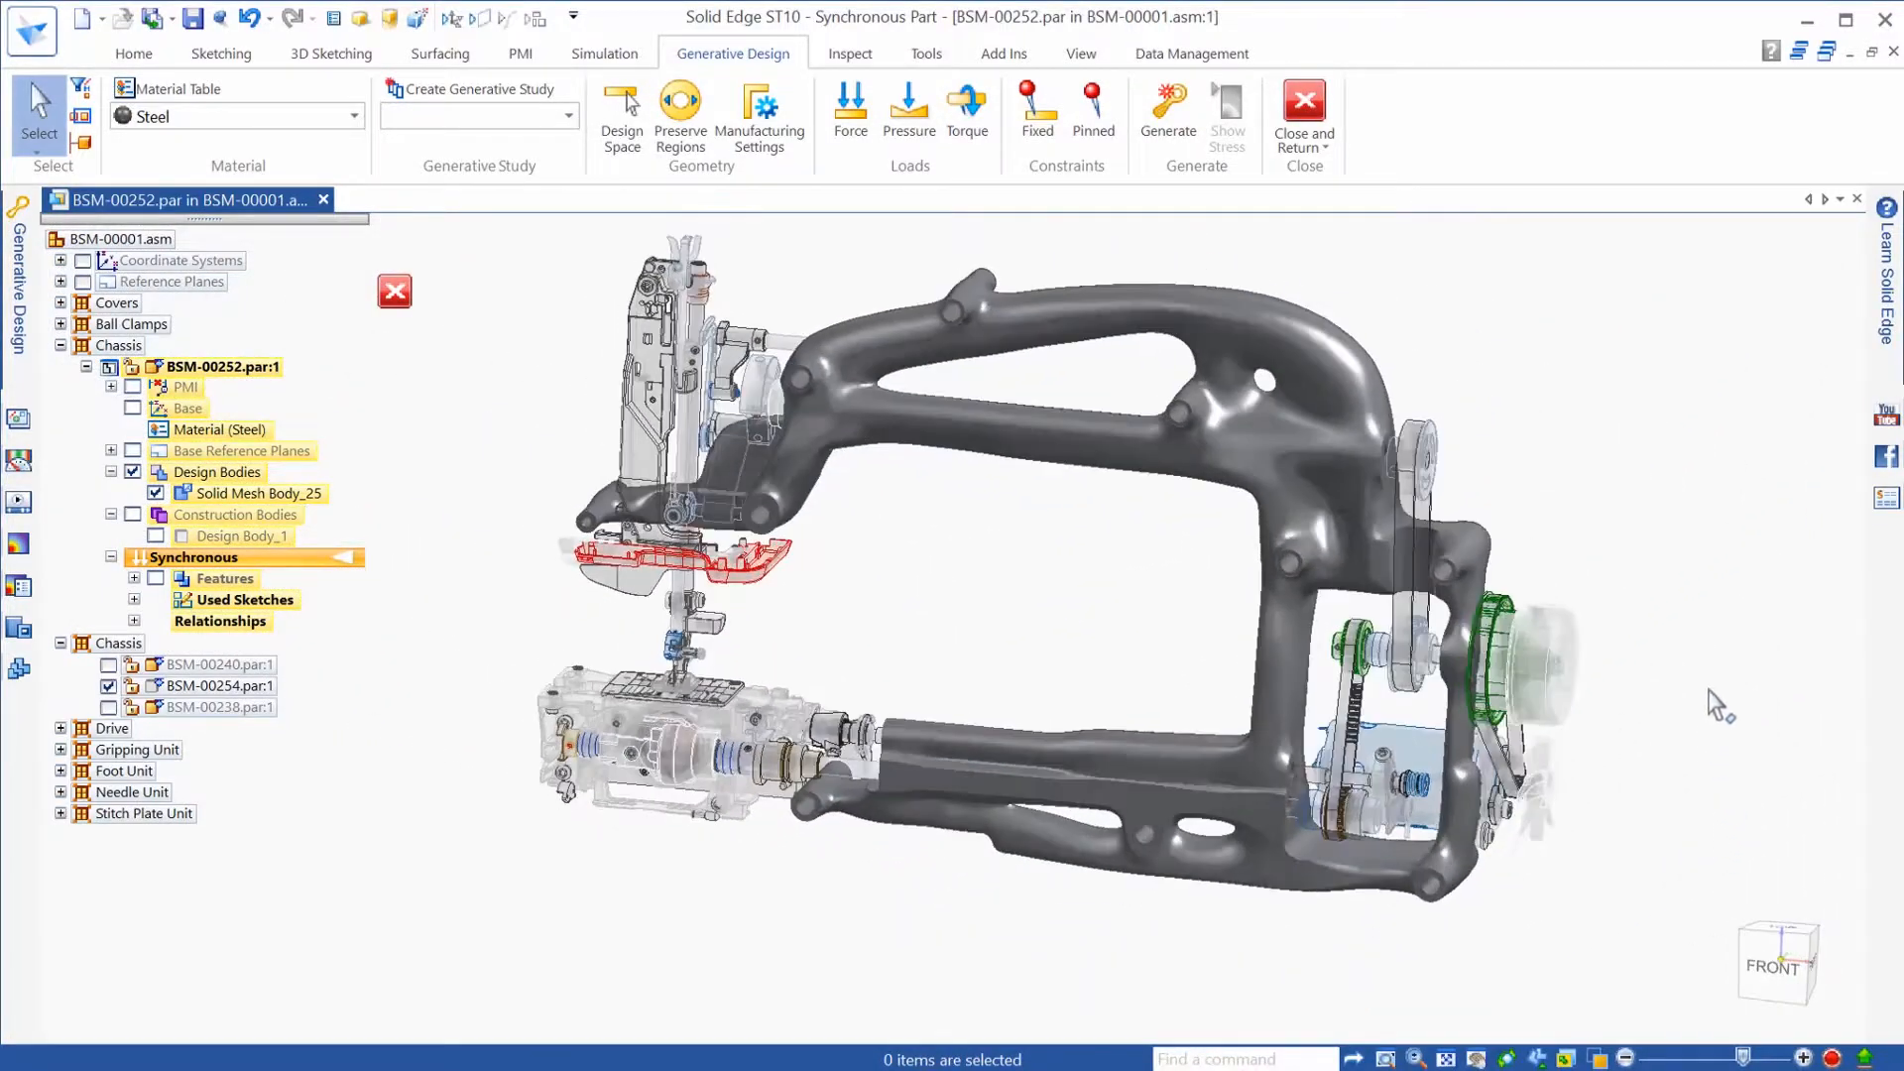
key(ctrl+i)
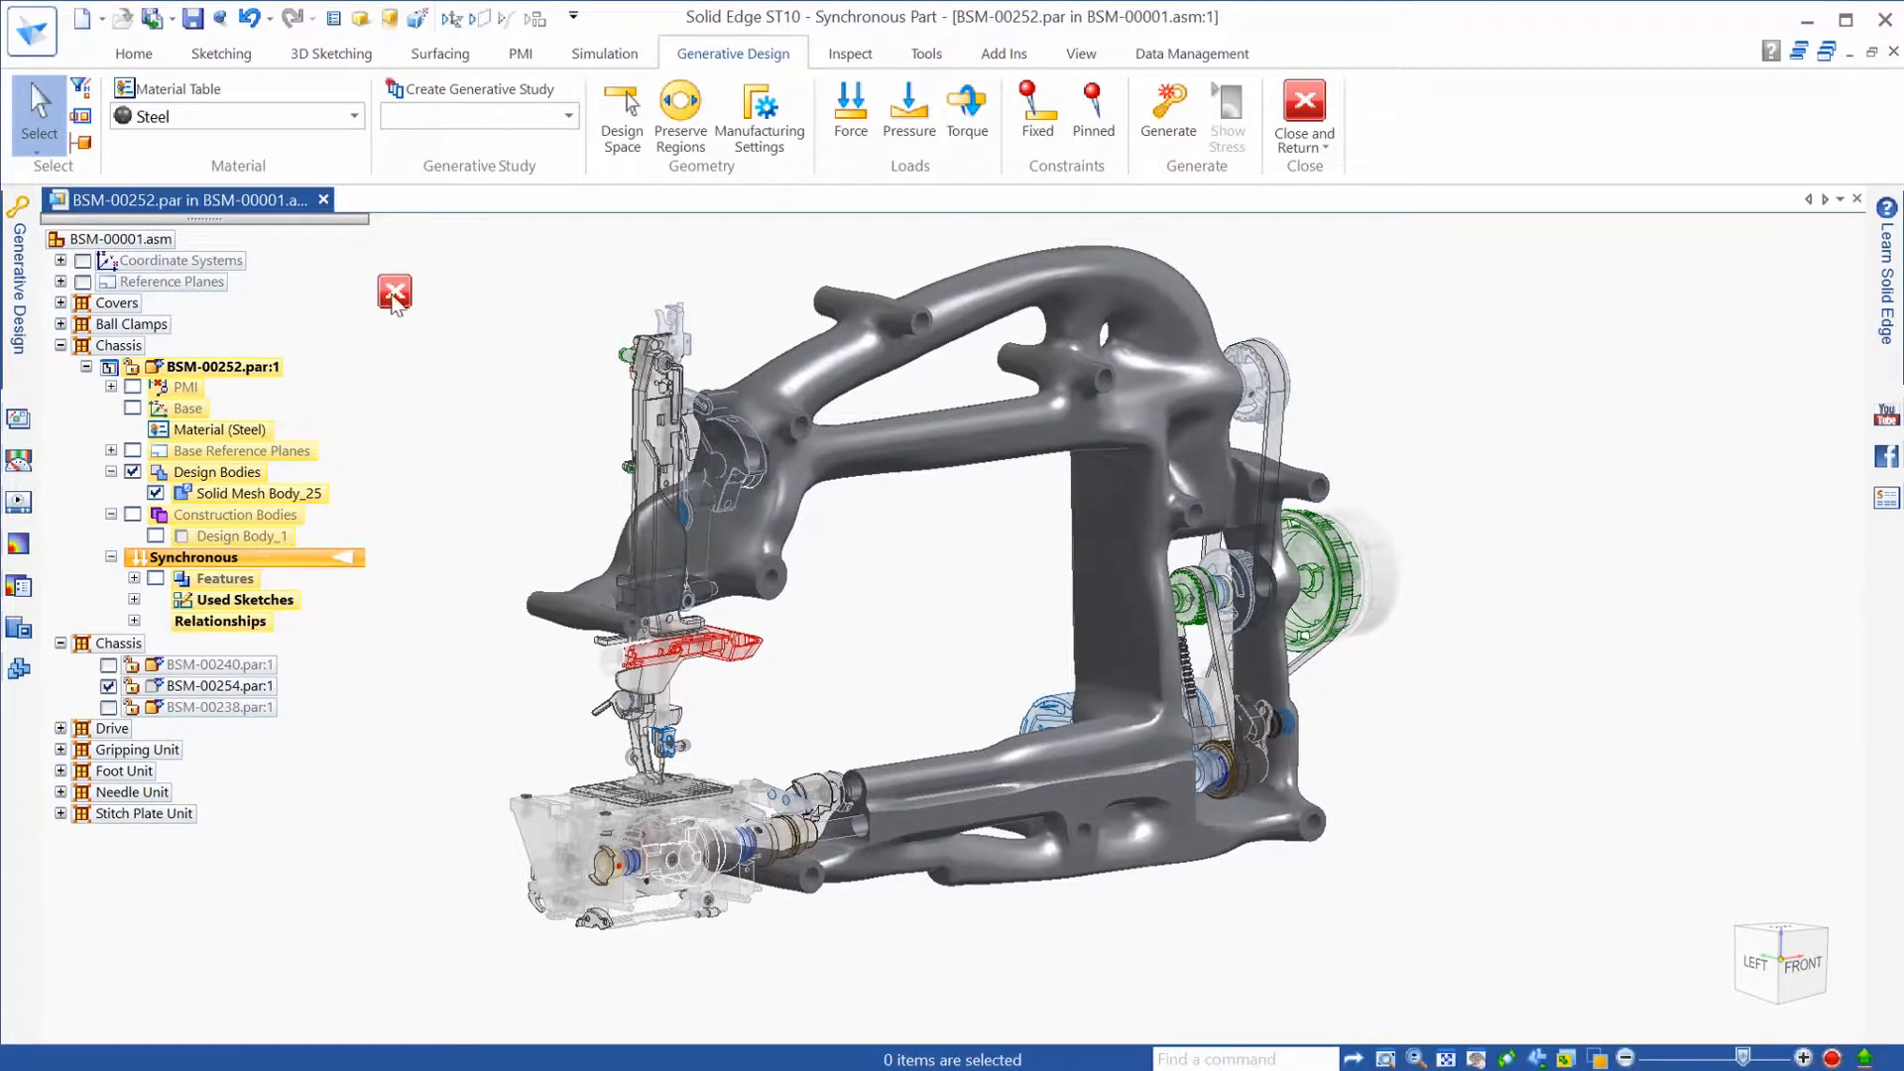
click(394, 294)
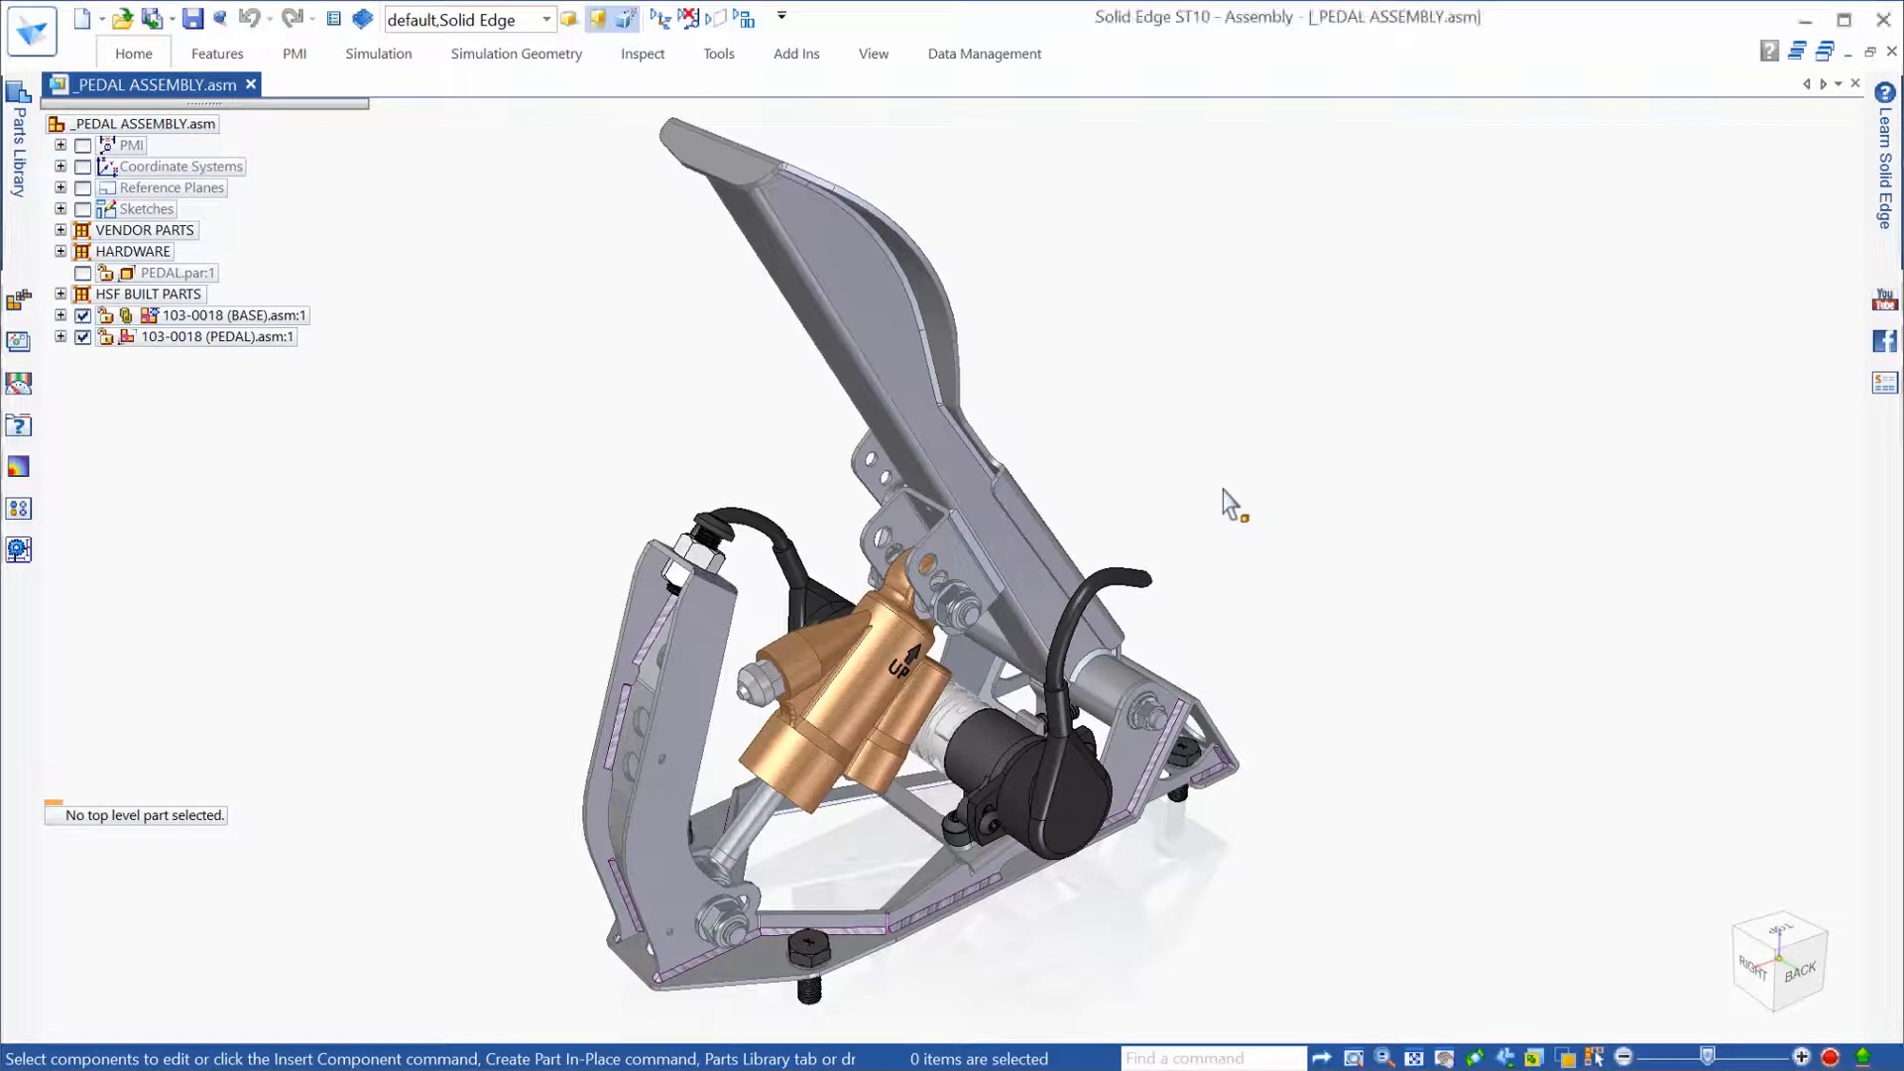
Step: Review the parts of the 103-0018 (PEDAL).asm subassembly, hide it and show PEDAL.par in its place
middle_drag(1244, 508, 1177, 370)
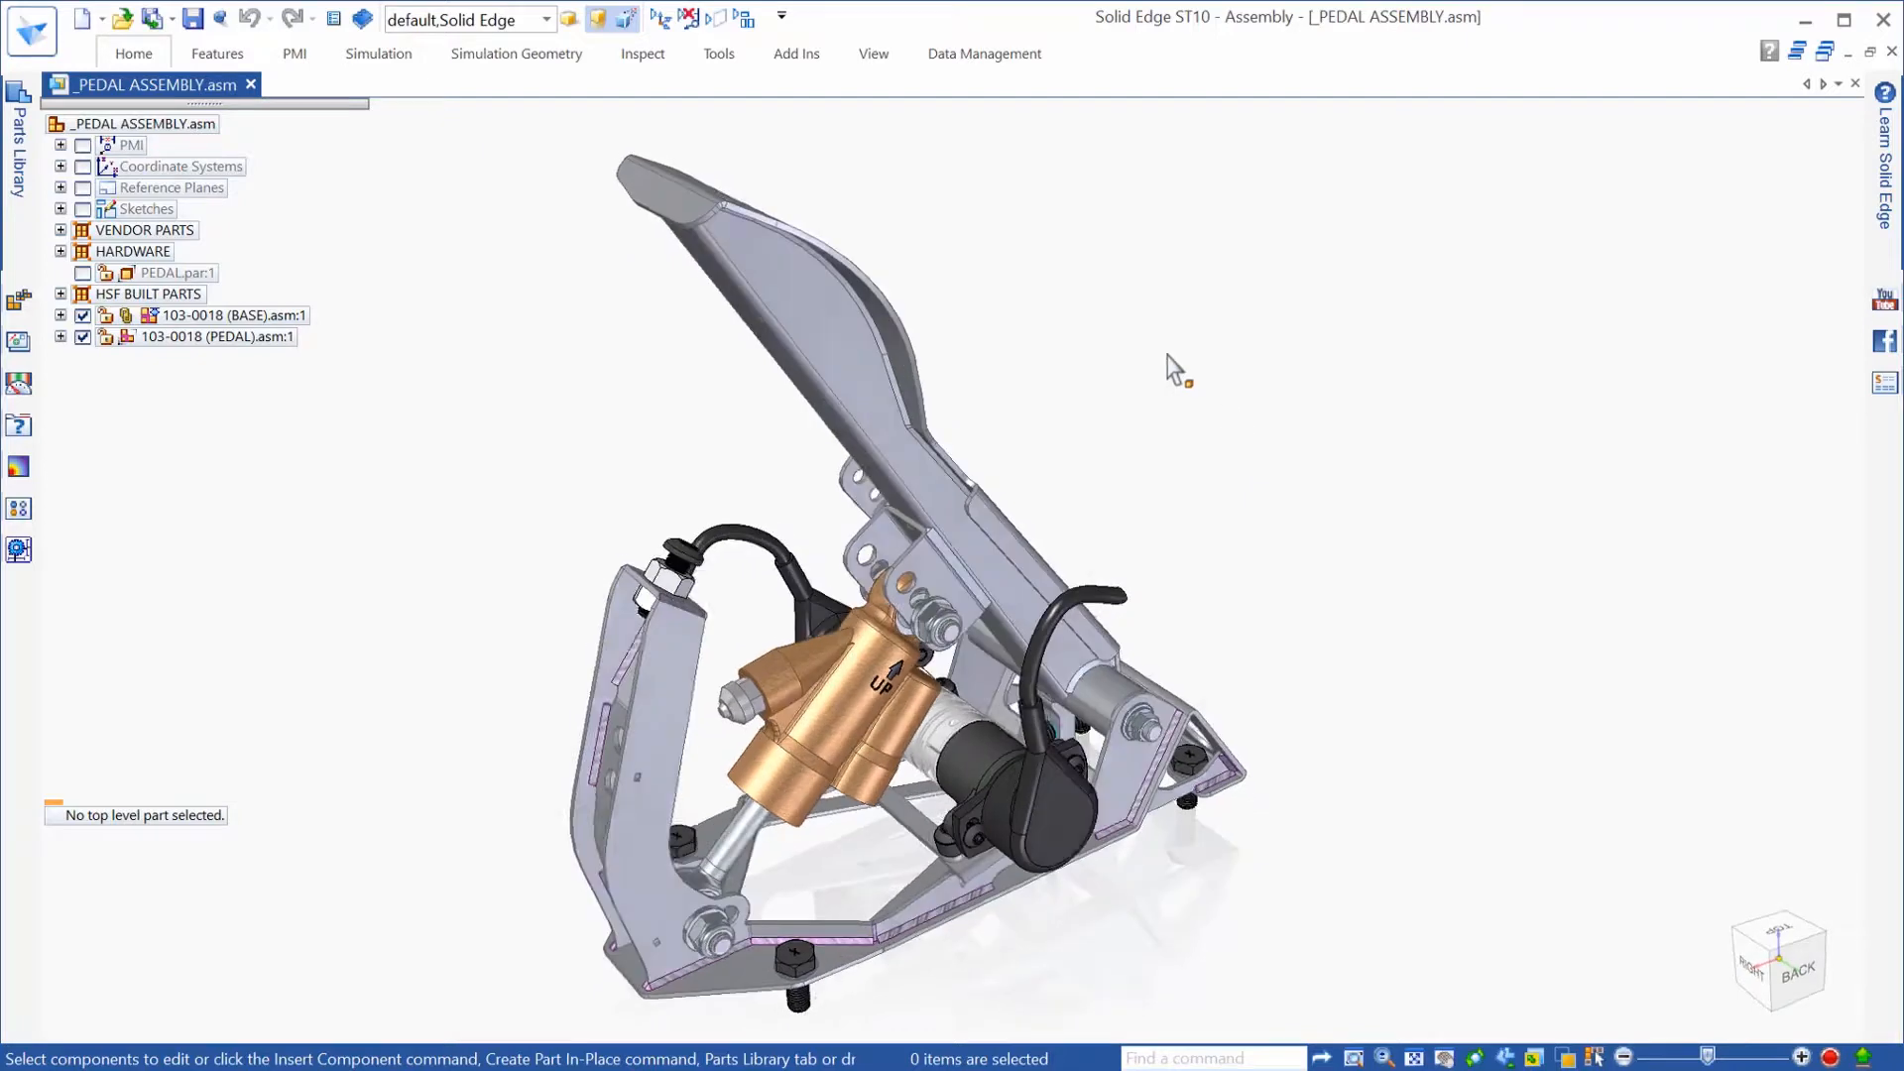
click(60, 336)
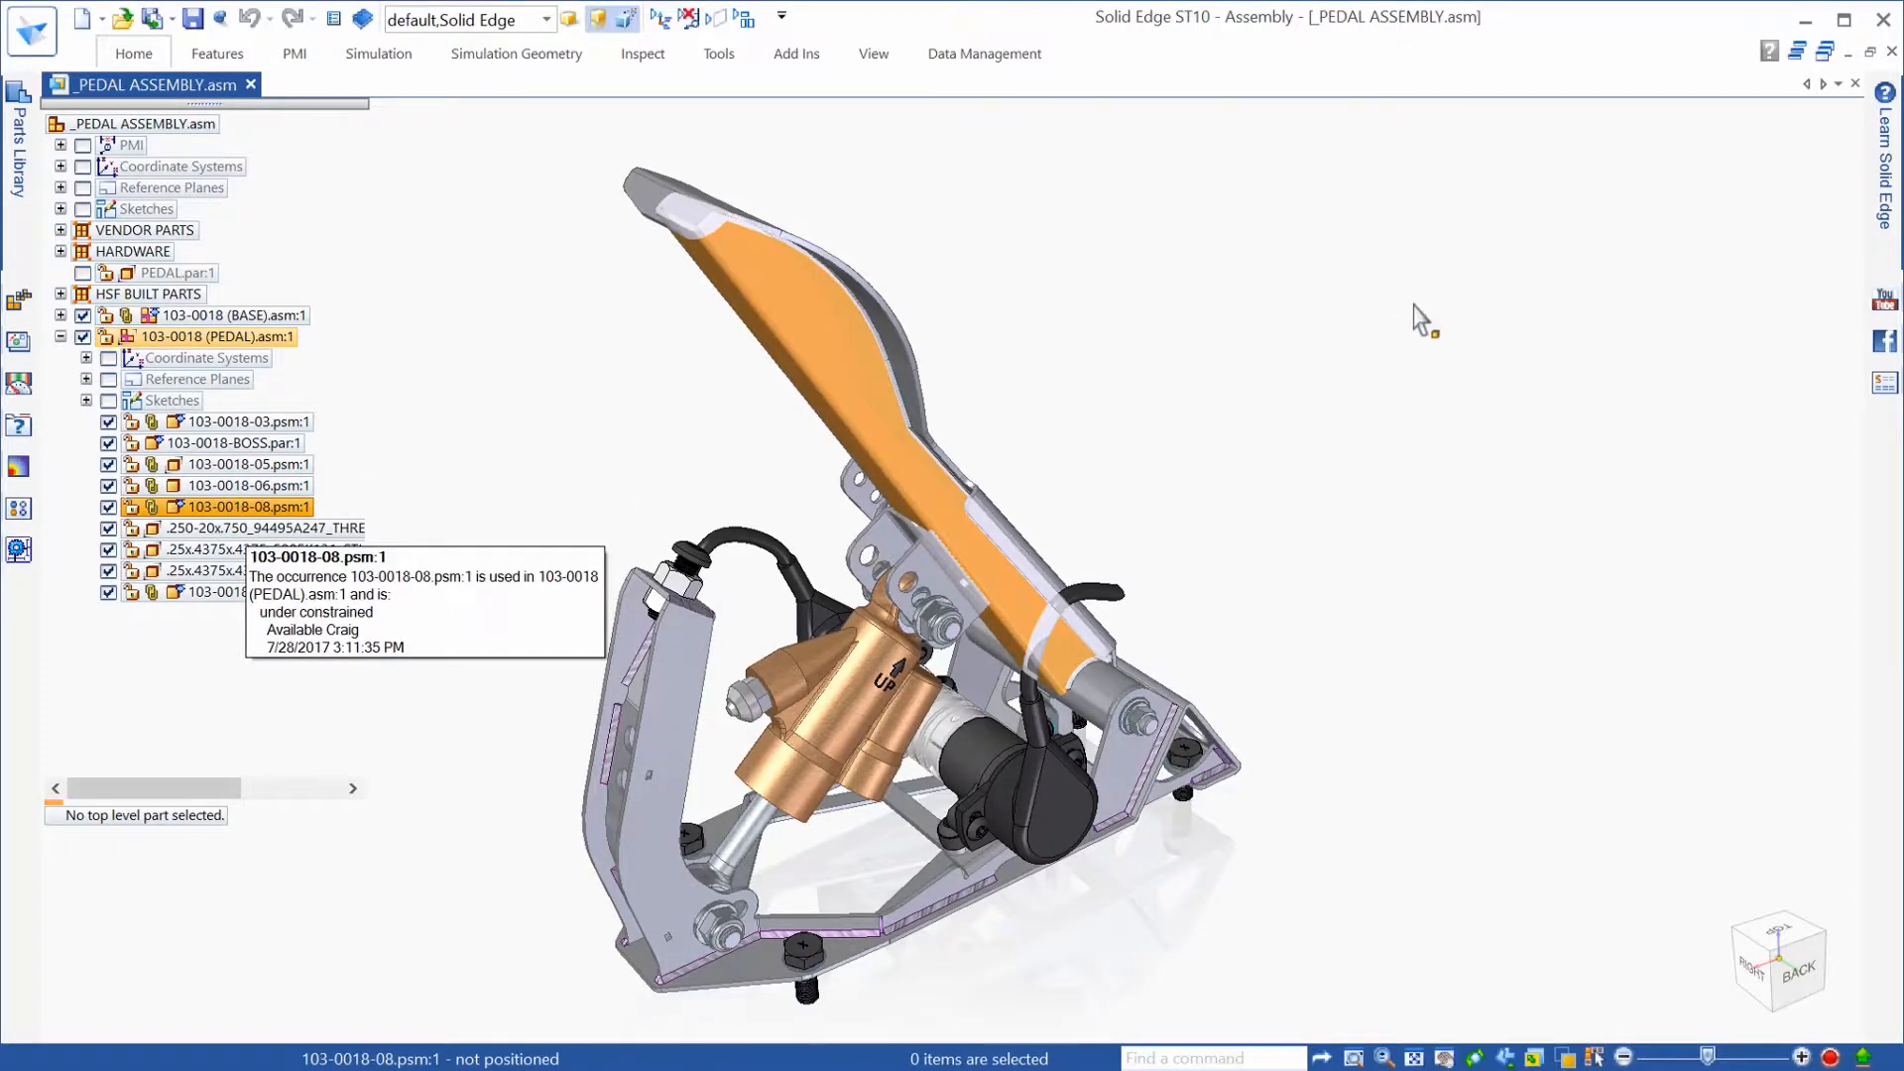
click(61, 336)
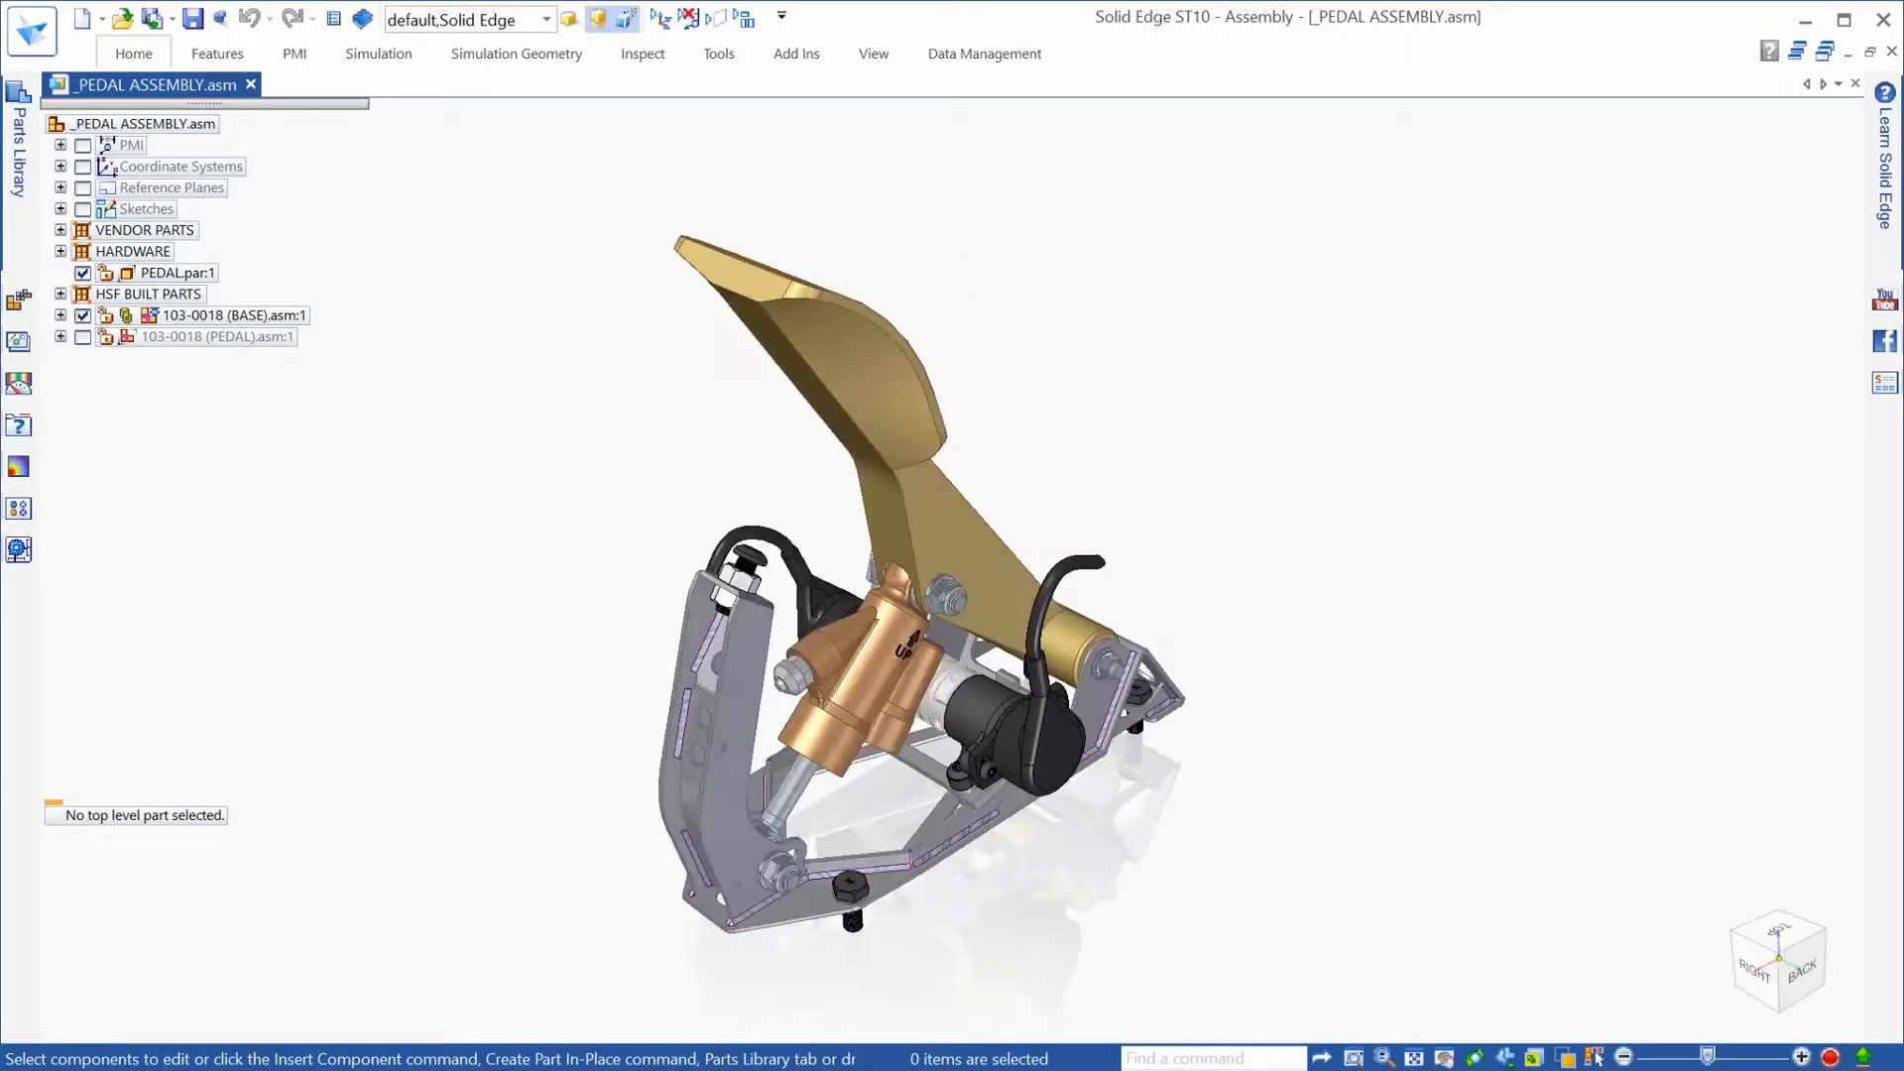
Step: Test the motion of PEDAL.par in the assembly with the Drag Component command
right_click(1409, 346)
click(1402, 399)
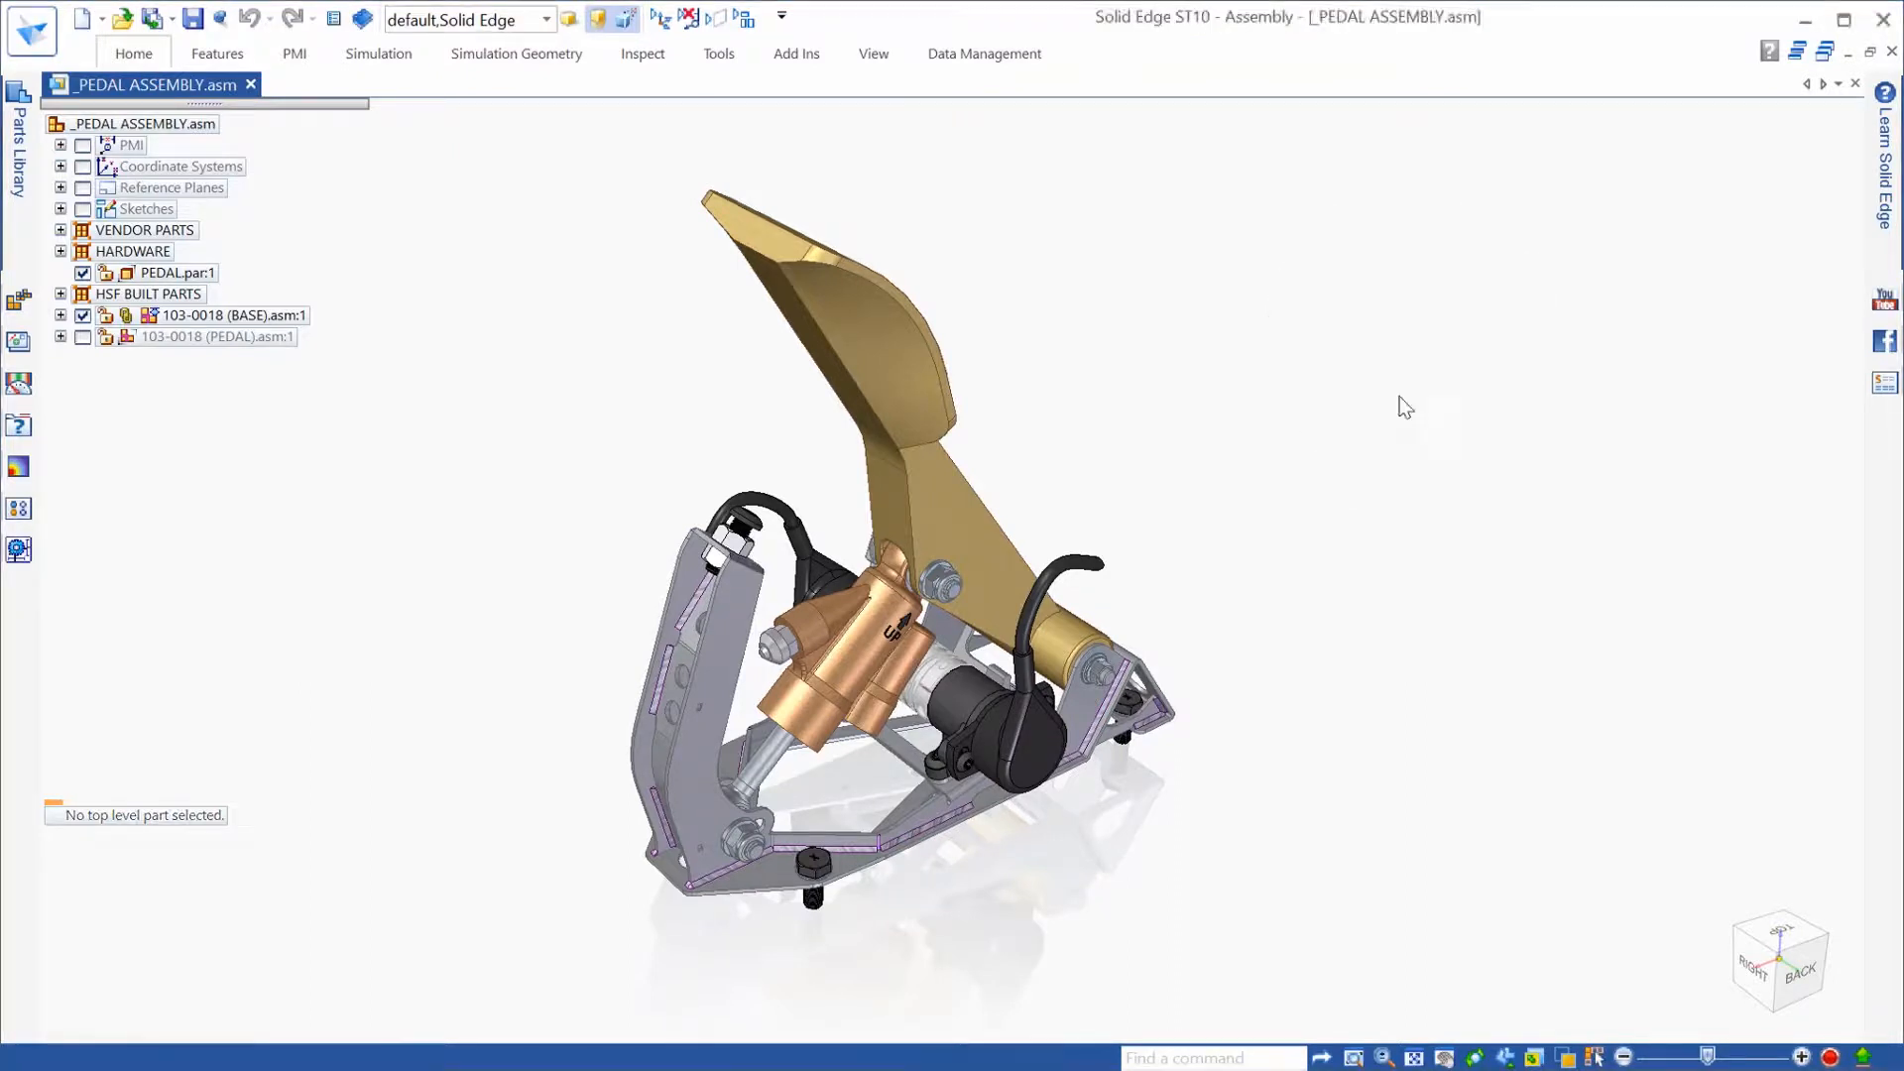
click(875, 317)
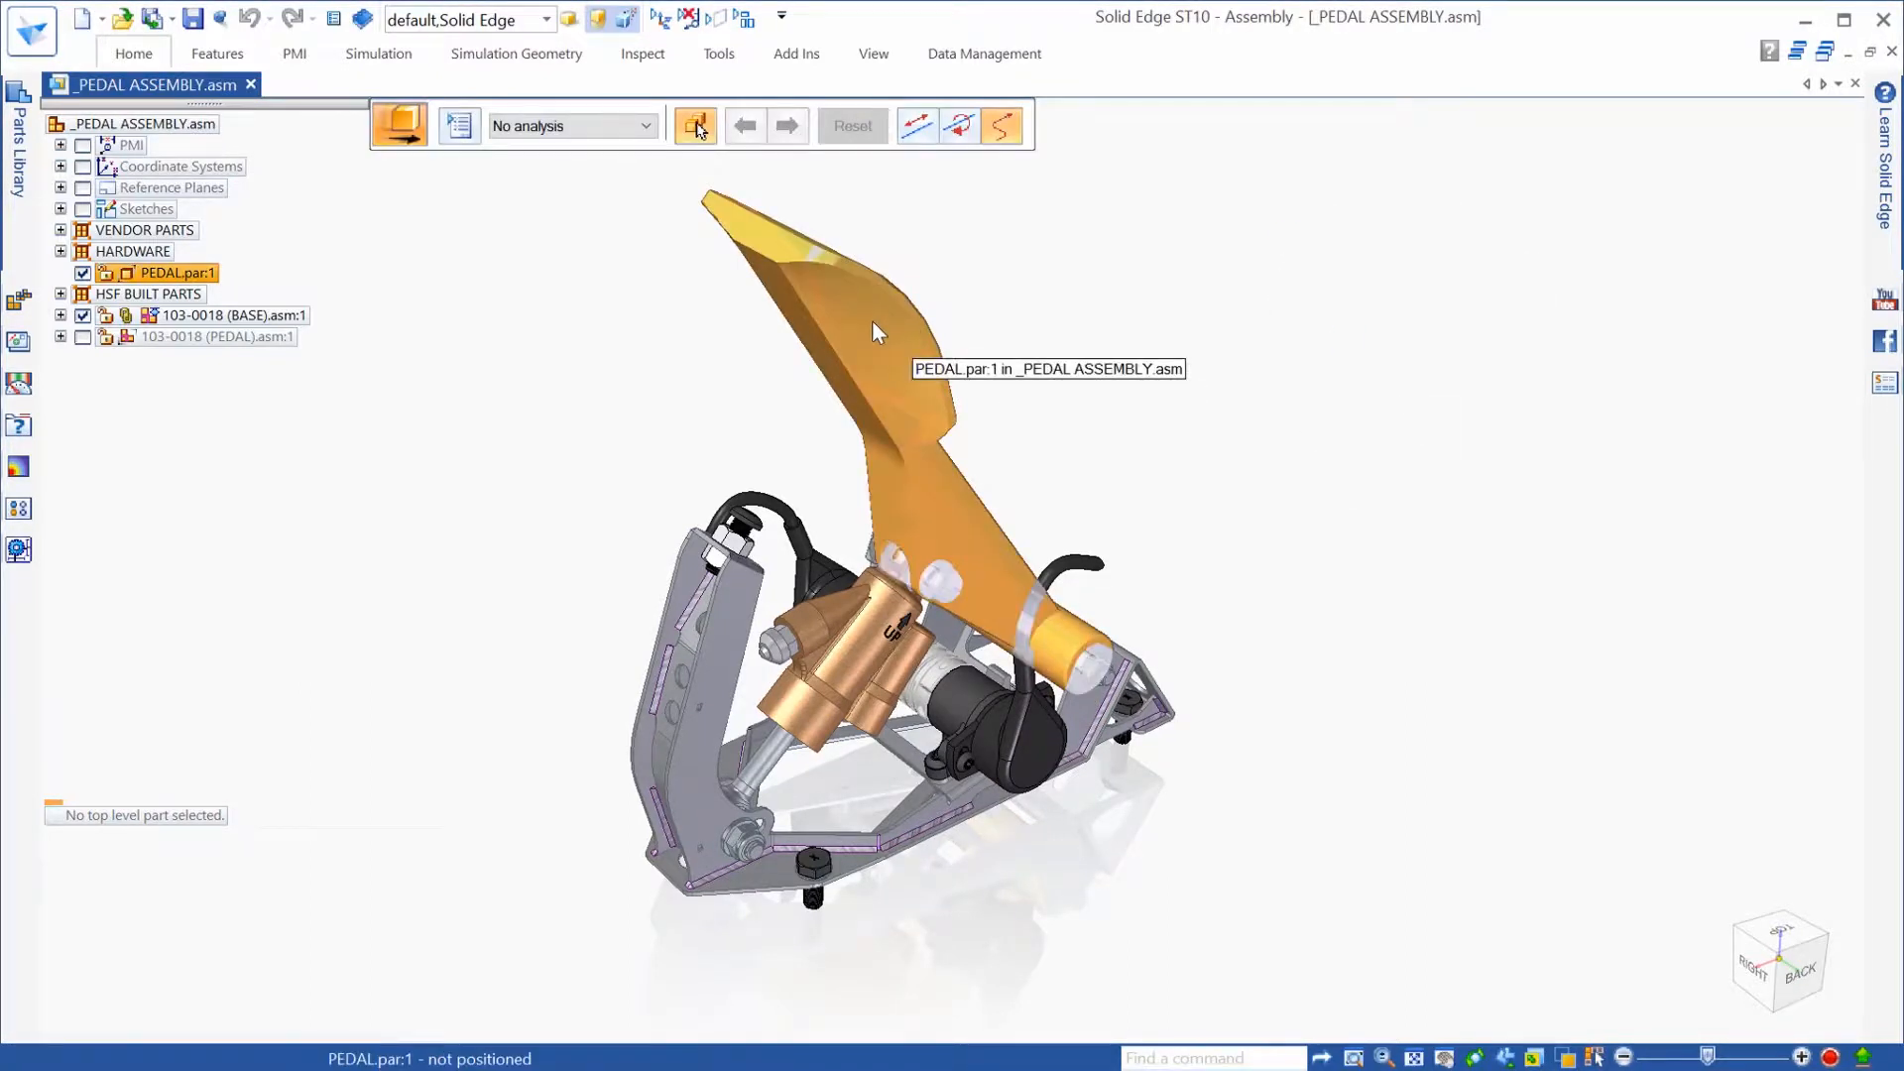
drag(872, 320, 822, 257)
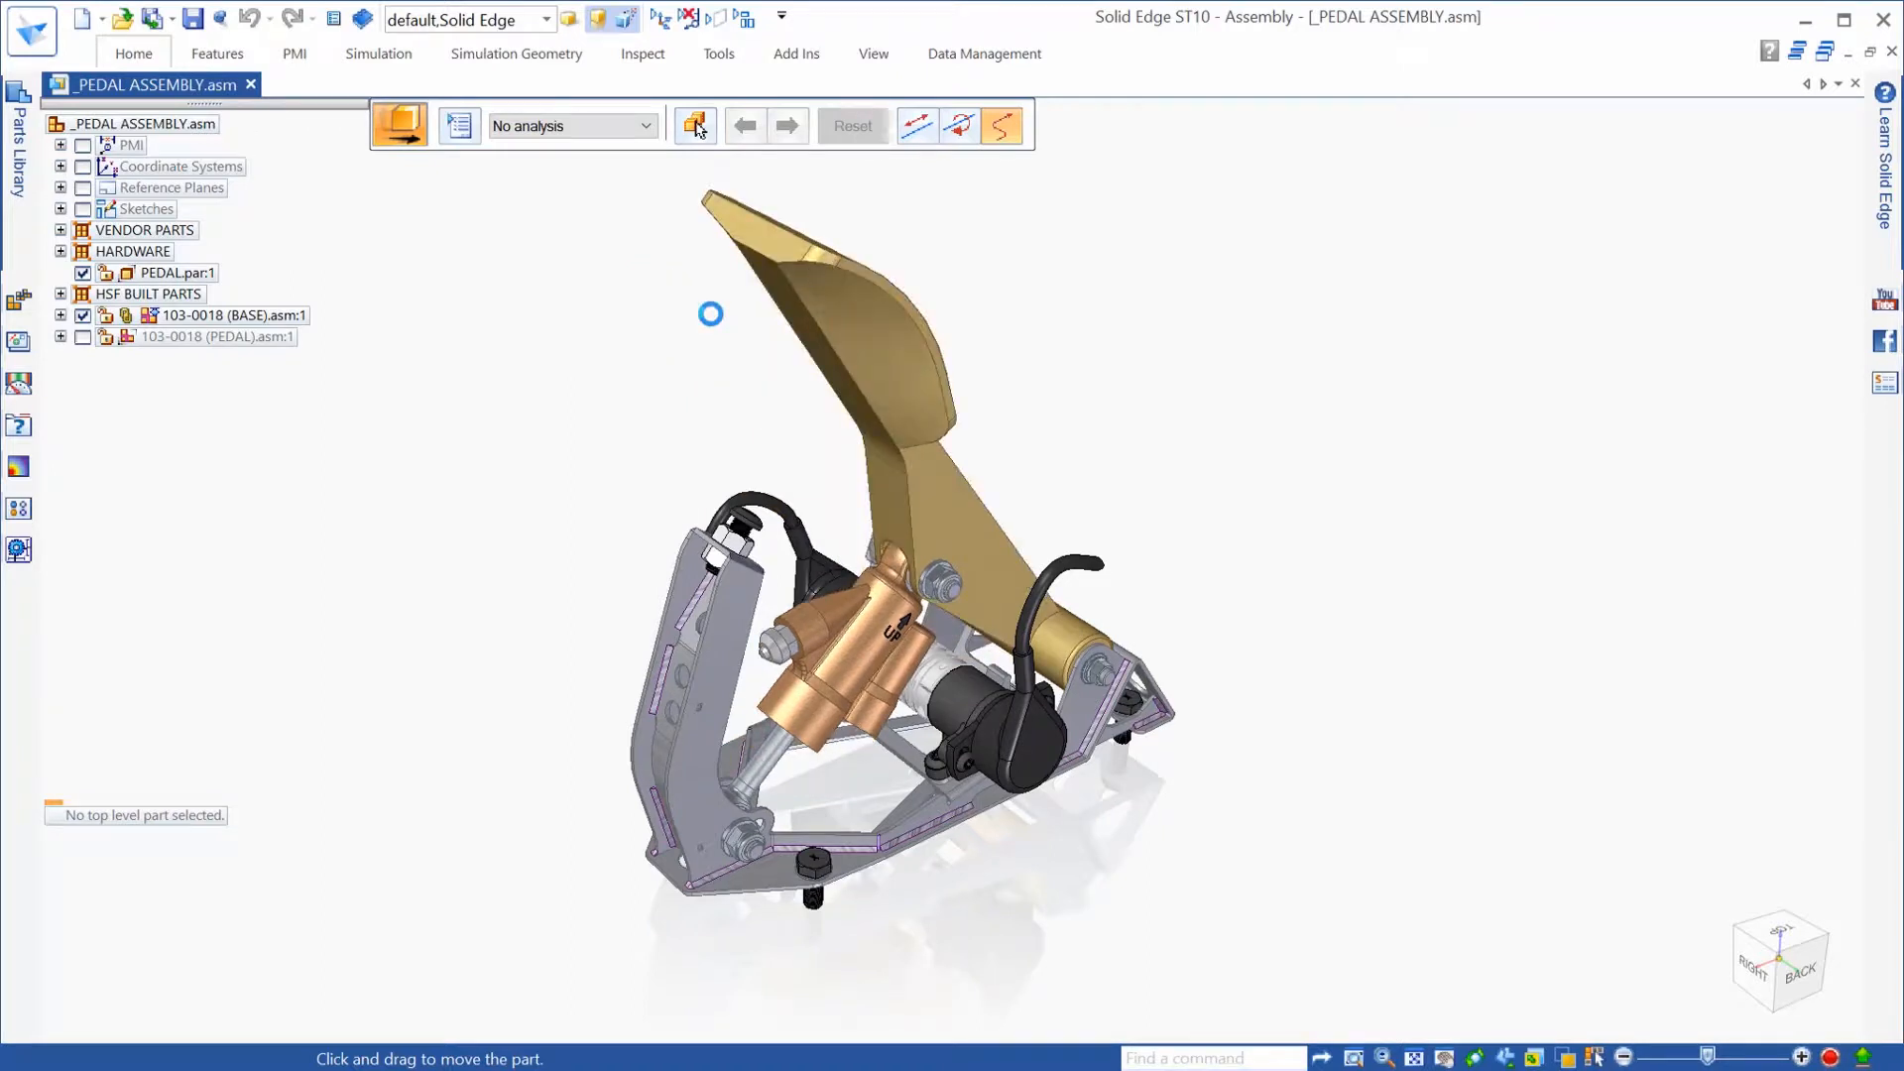
key(Escape)
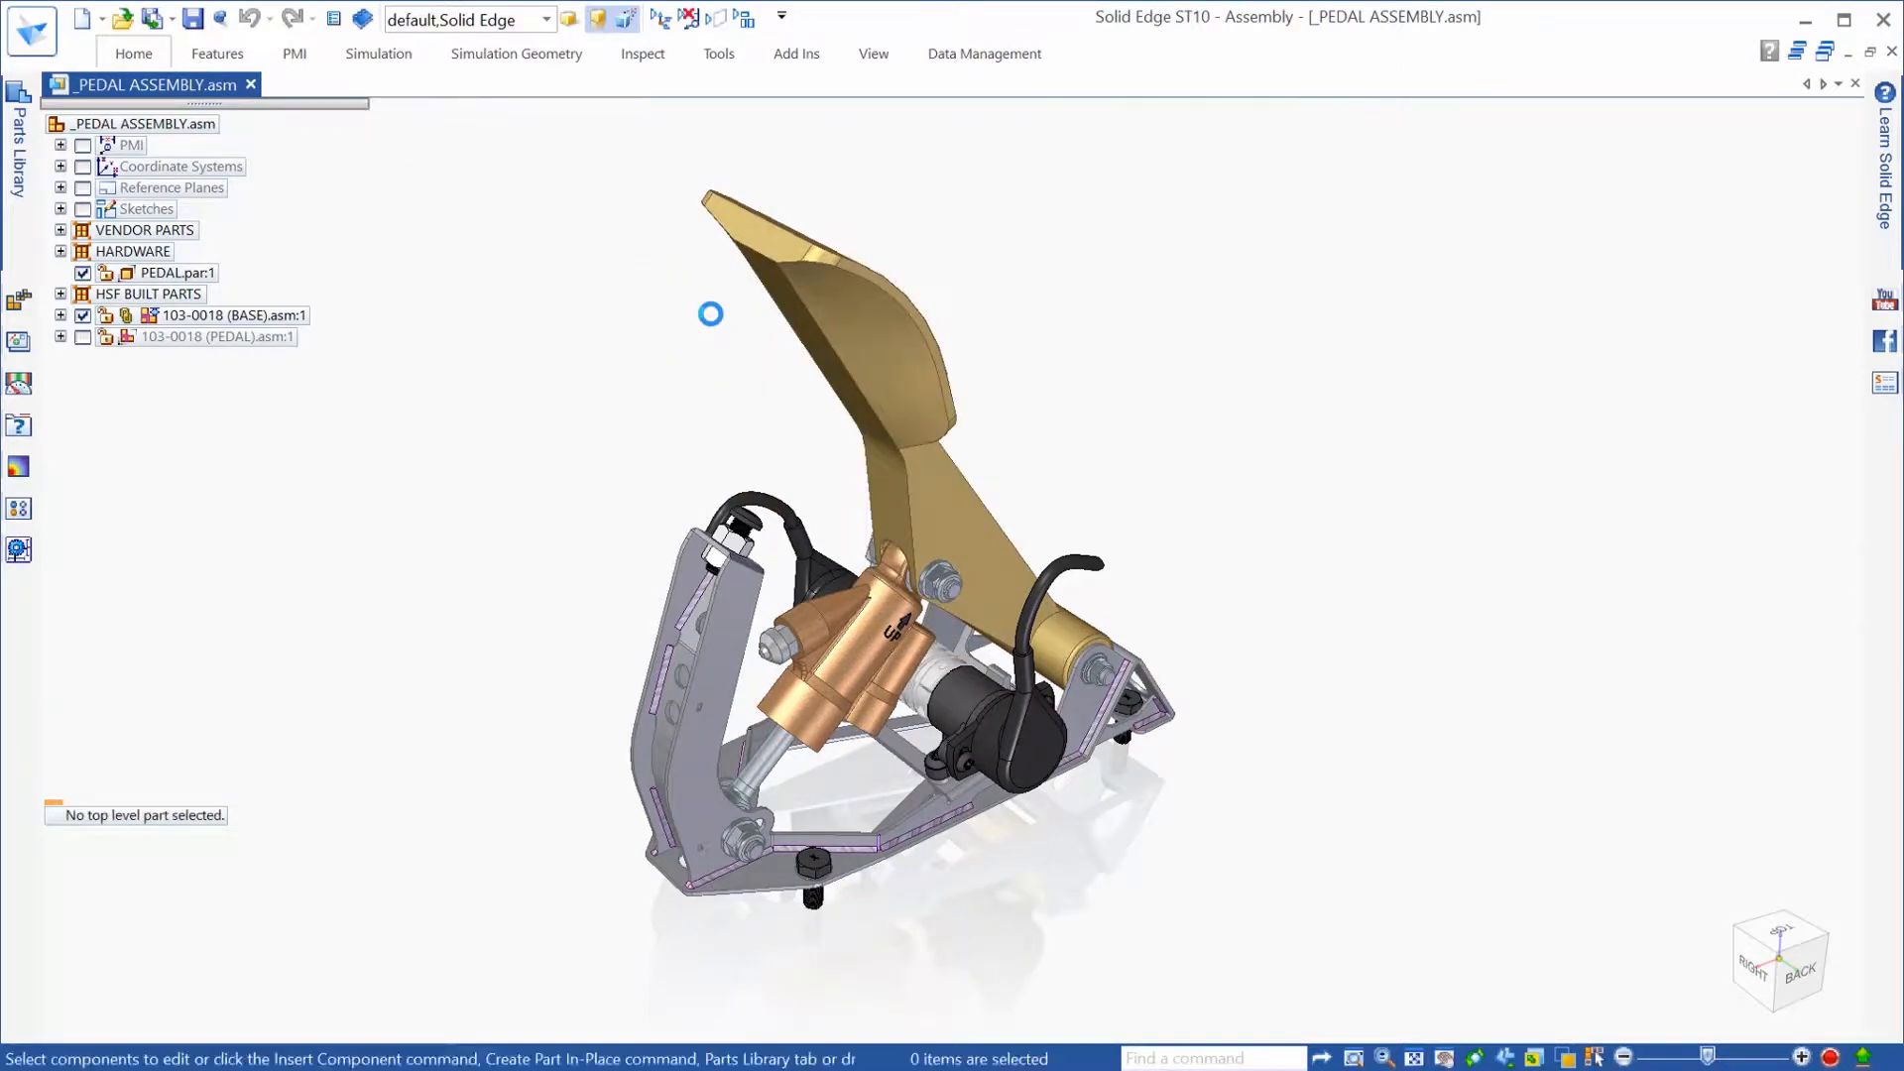
Step: Edit PEDAL.par in place within the pedal assembly and hide its base coordinate system
click(914, 368)
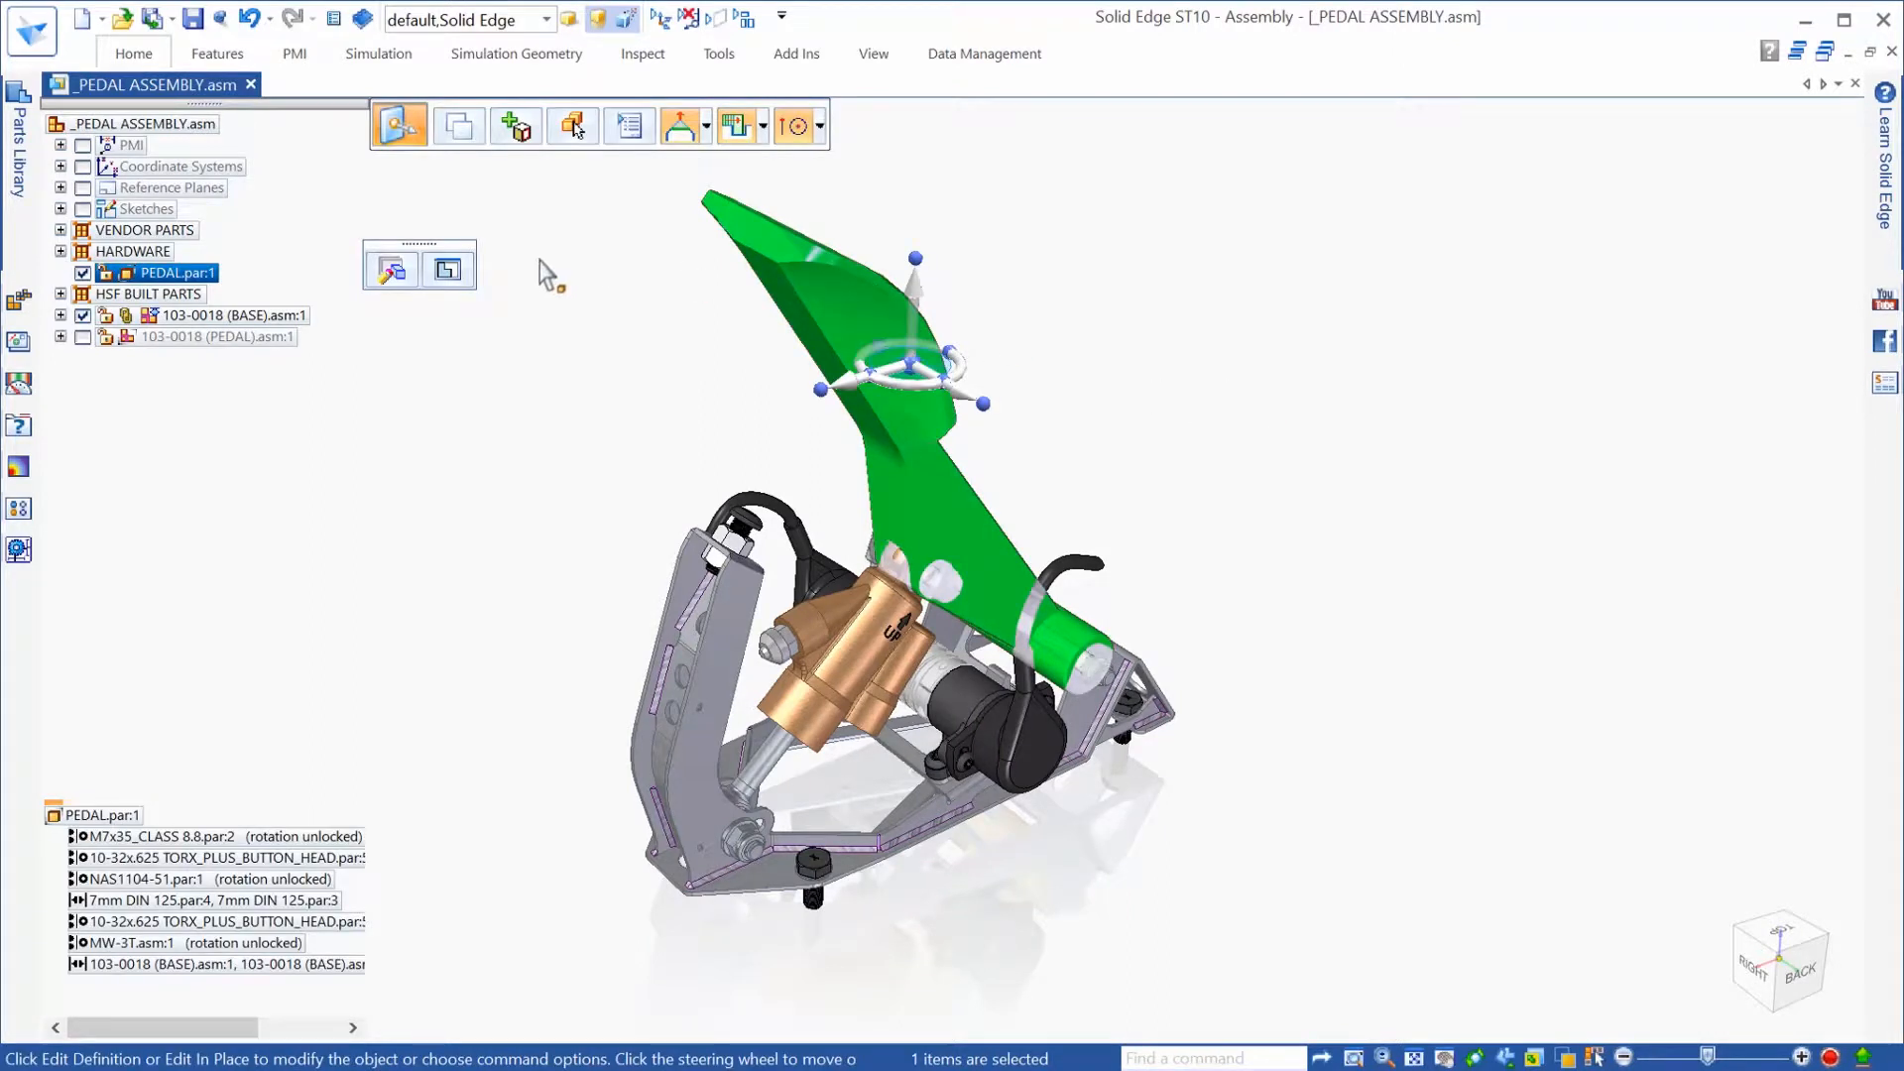
click(449, 270)
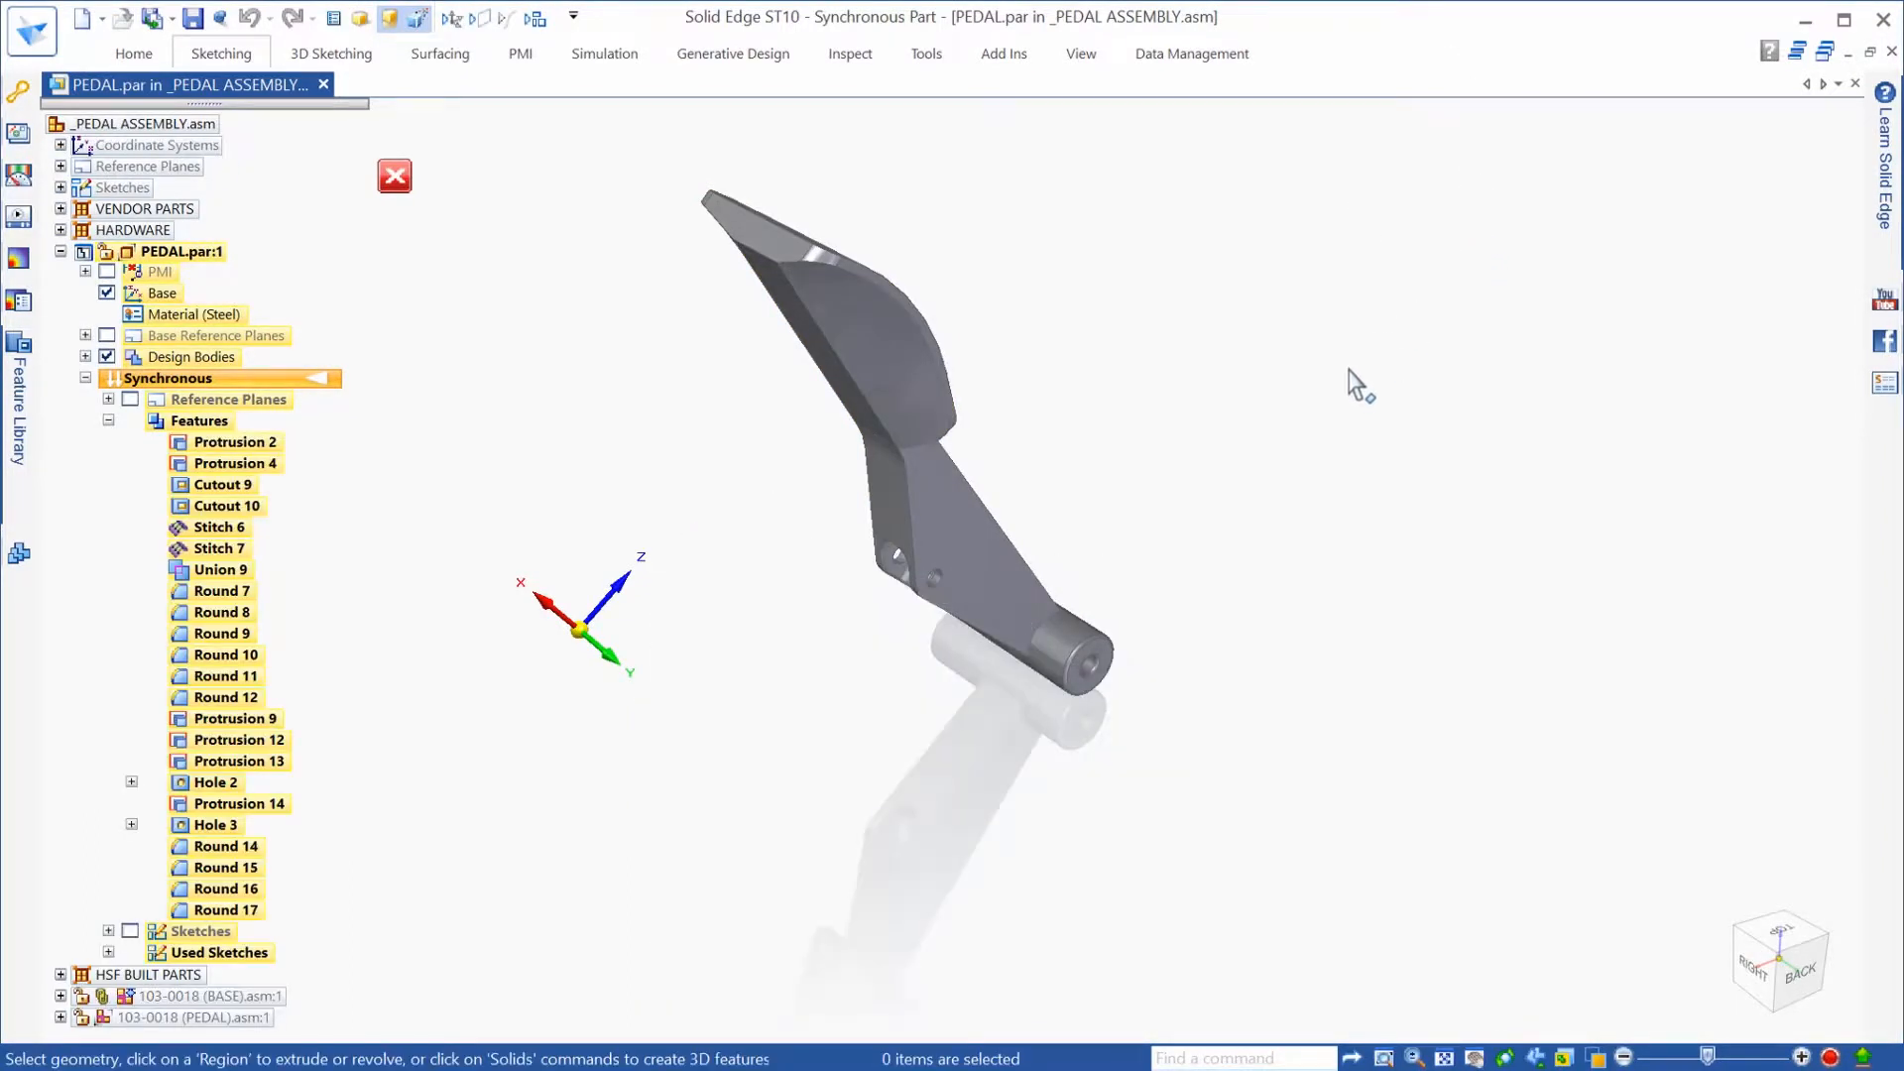
click(108, 296)
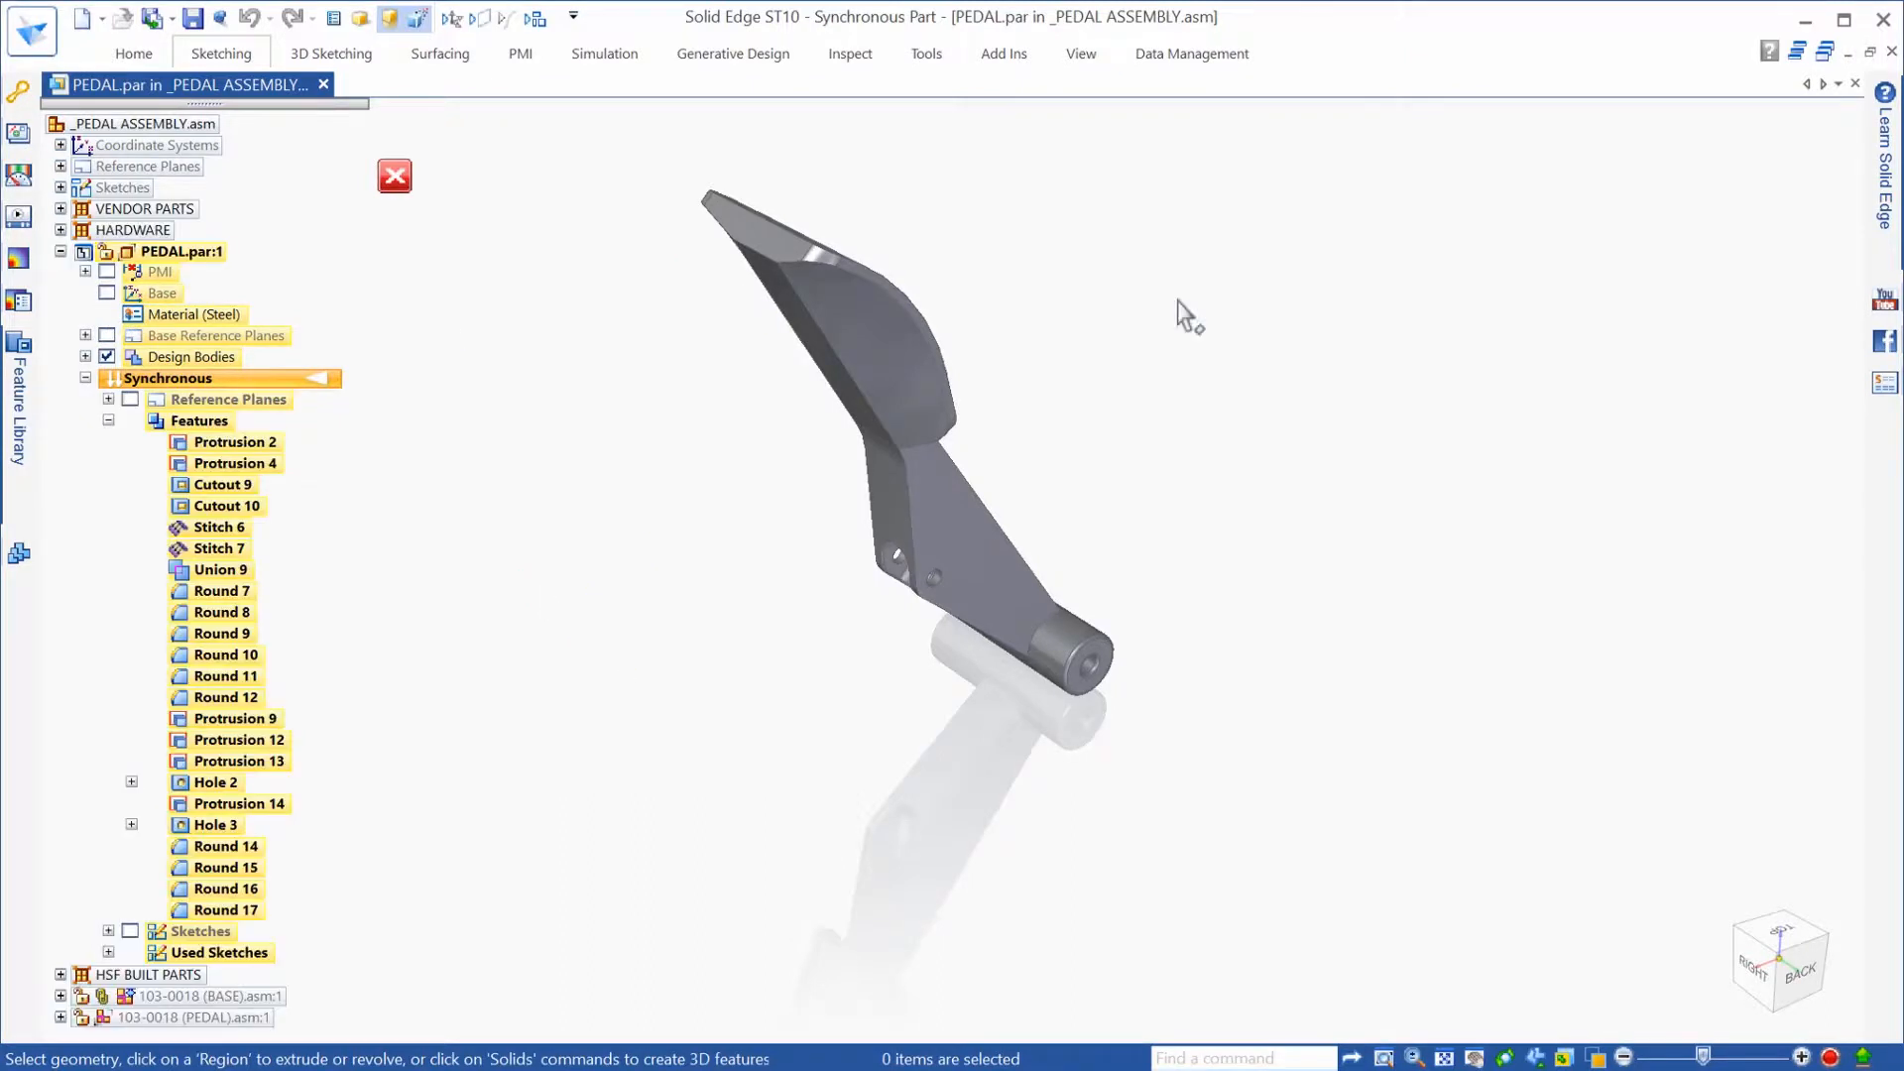
Step: Review the pedal from several sides and apply the Steel material from the Material Table to the model
middle_drag(1225, 302, 1311, 410)
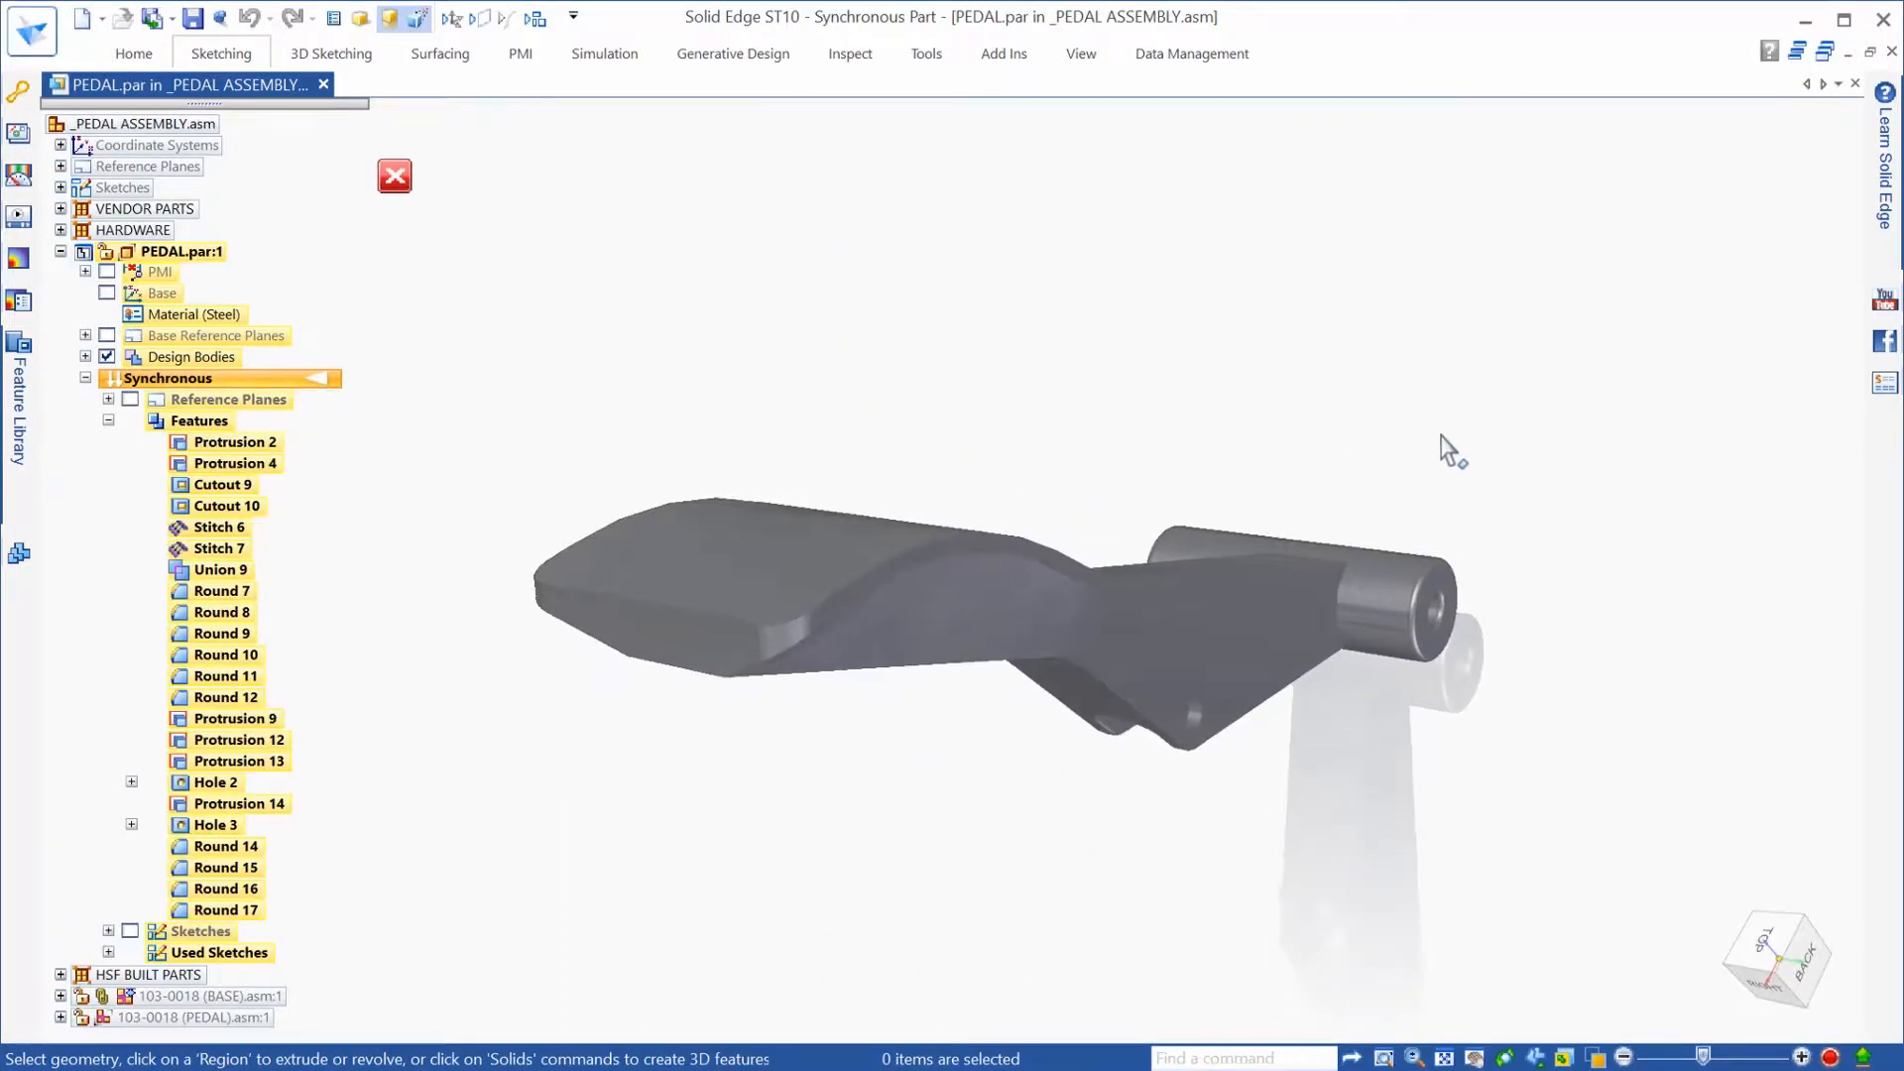
middle_drag(1449, 446, 851, 412)
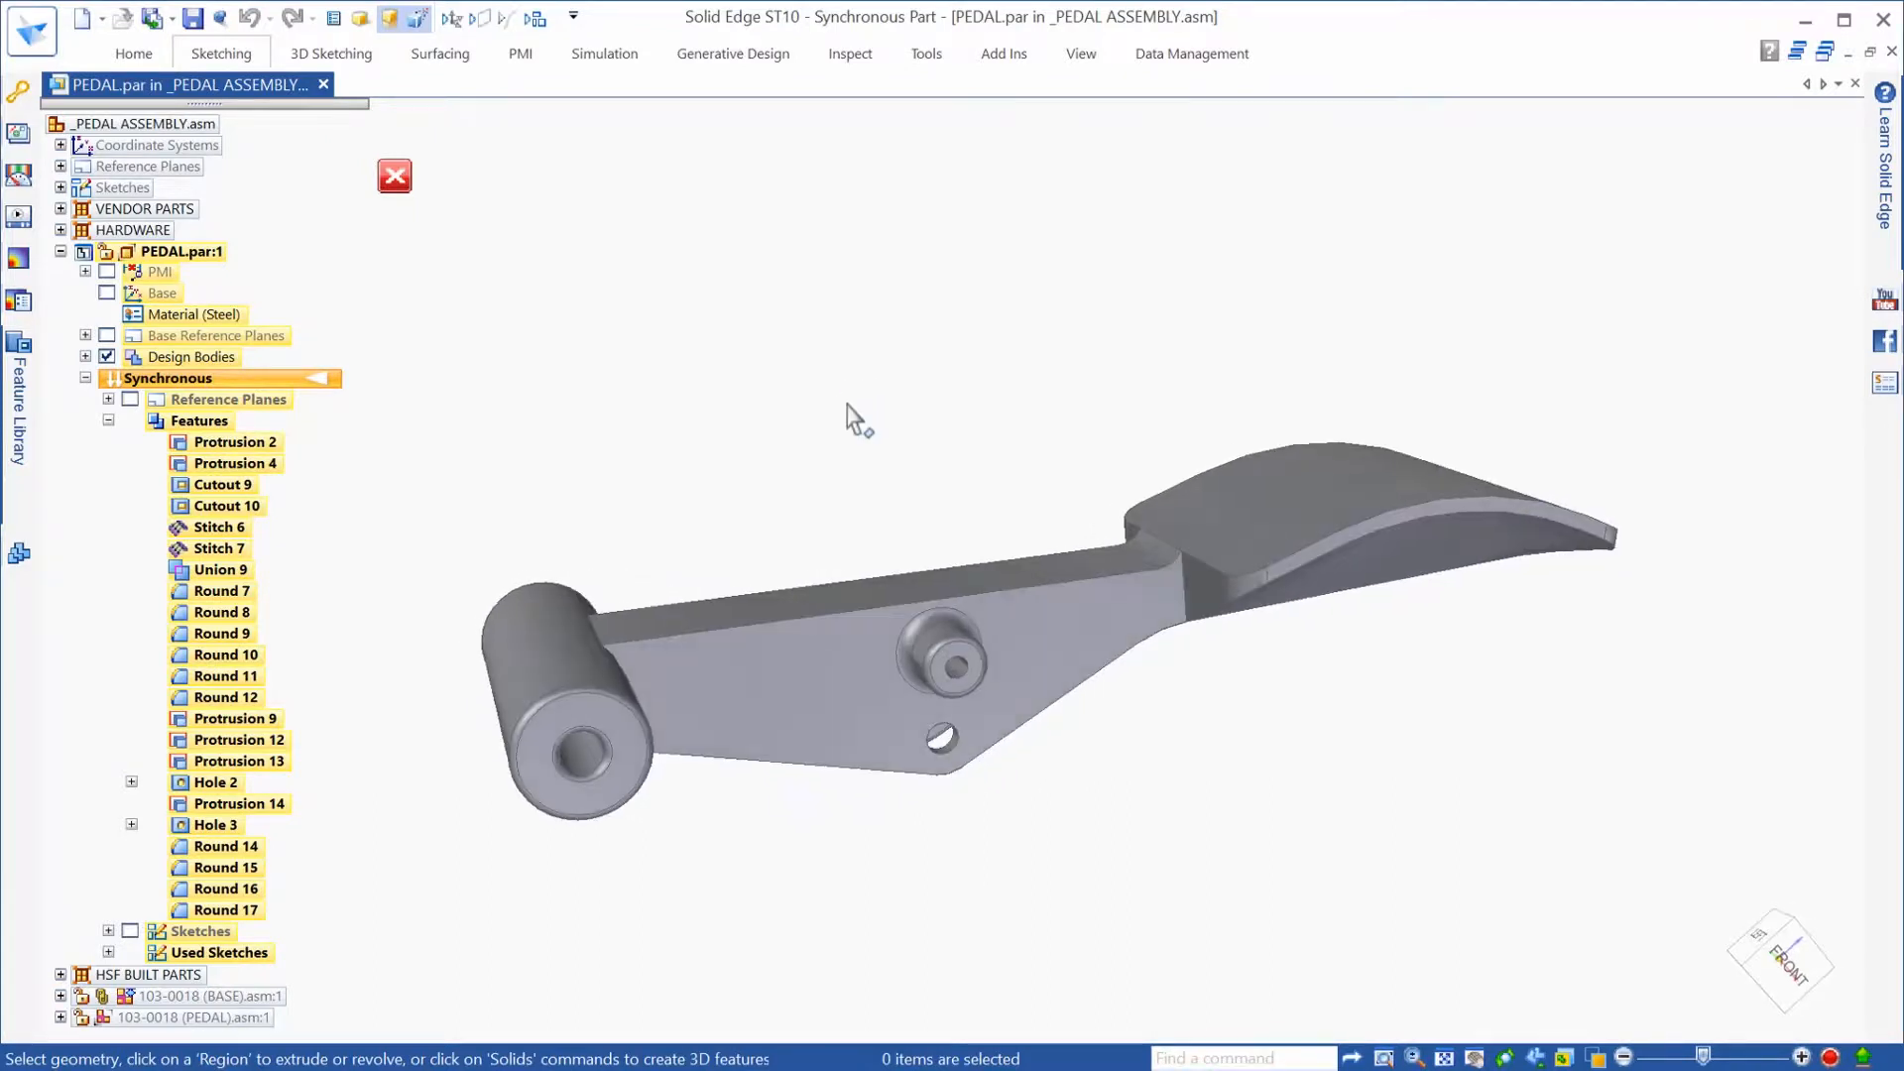
double_click(756, 62)
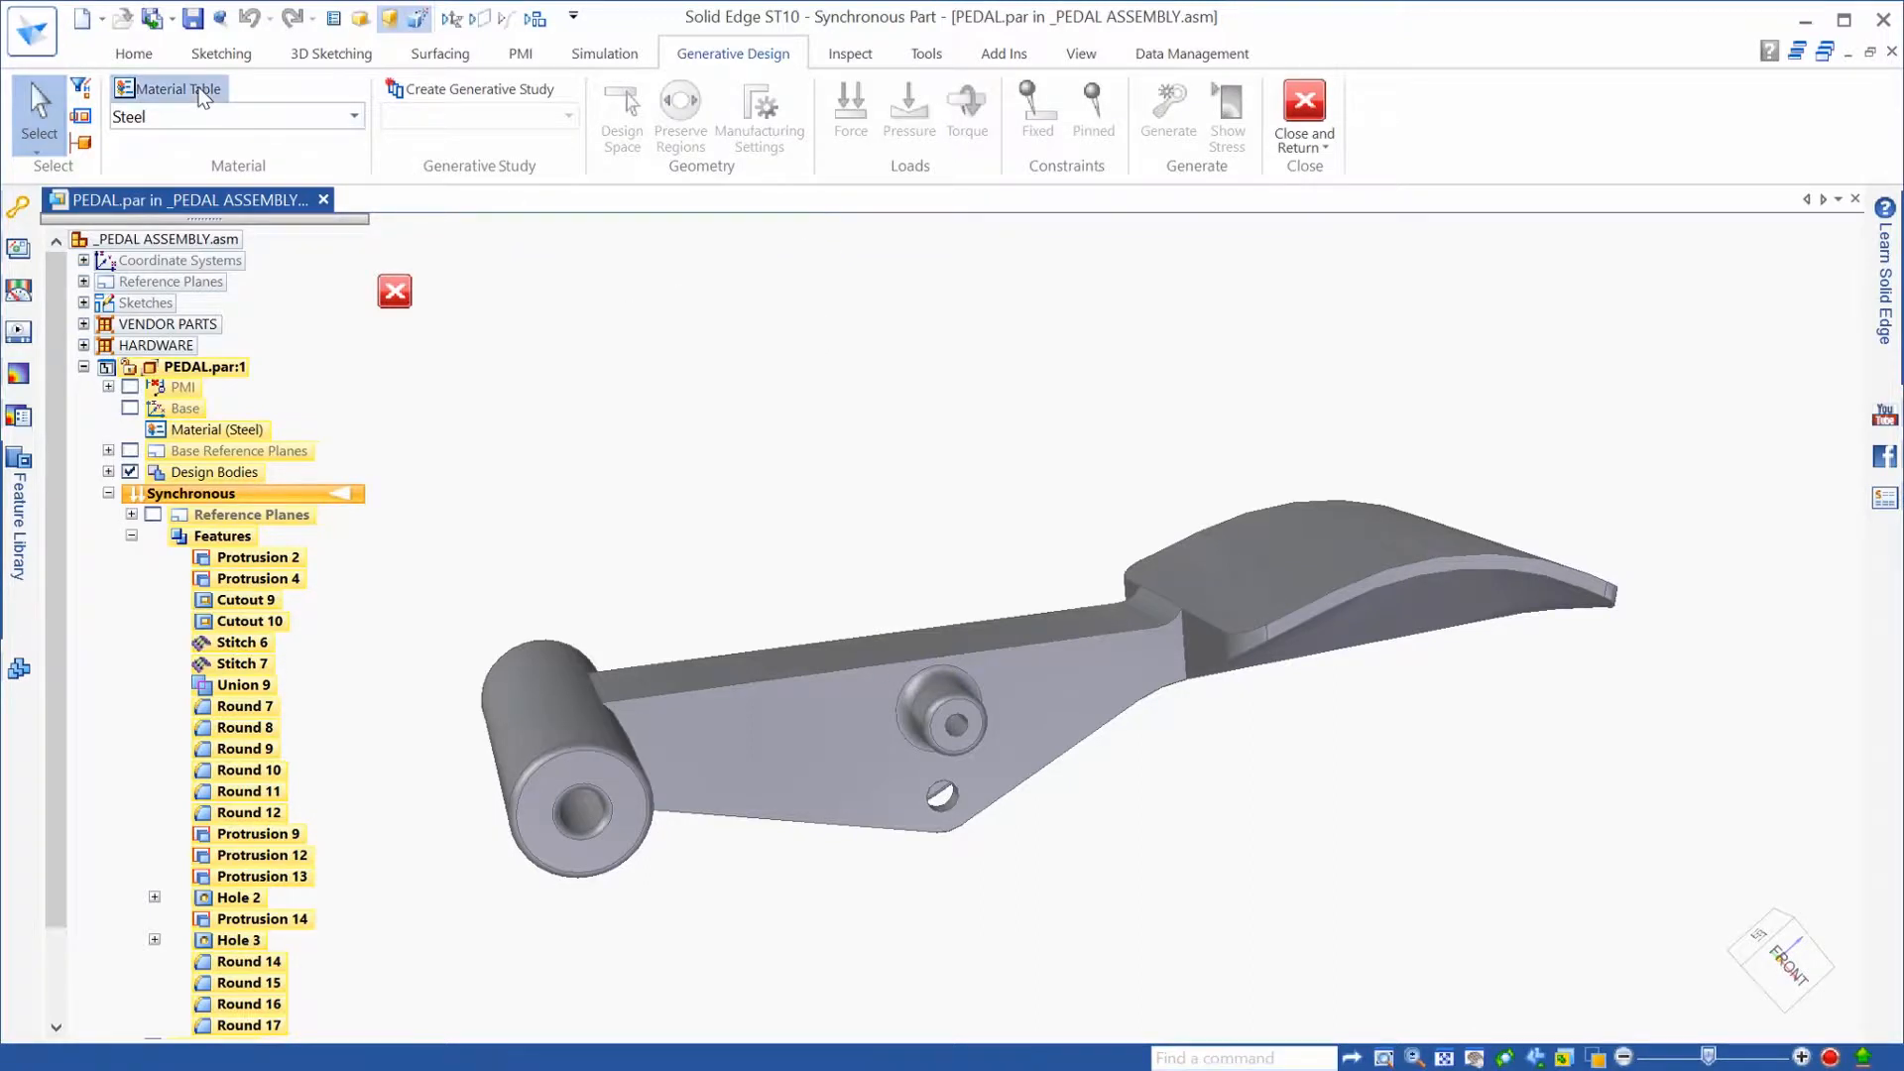
click(204, 90)
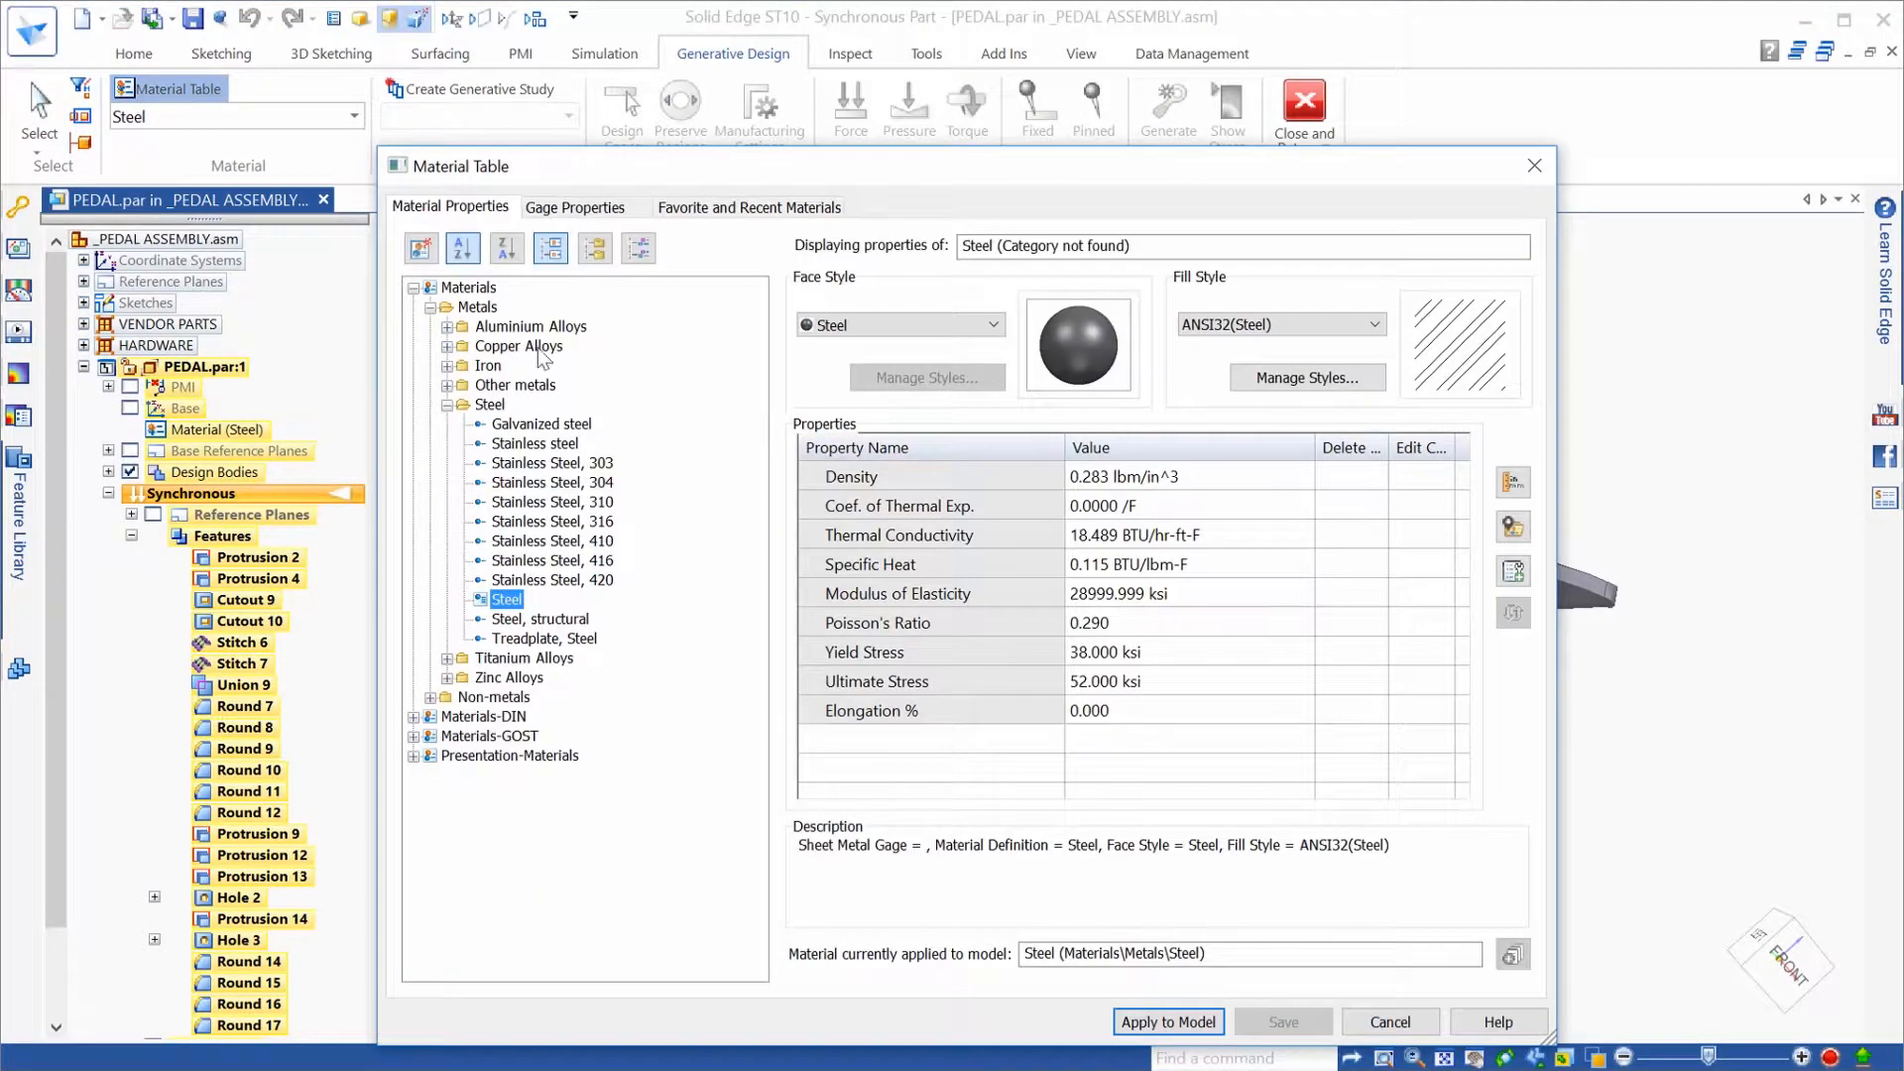
click(1168, 1022)
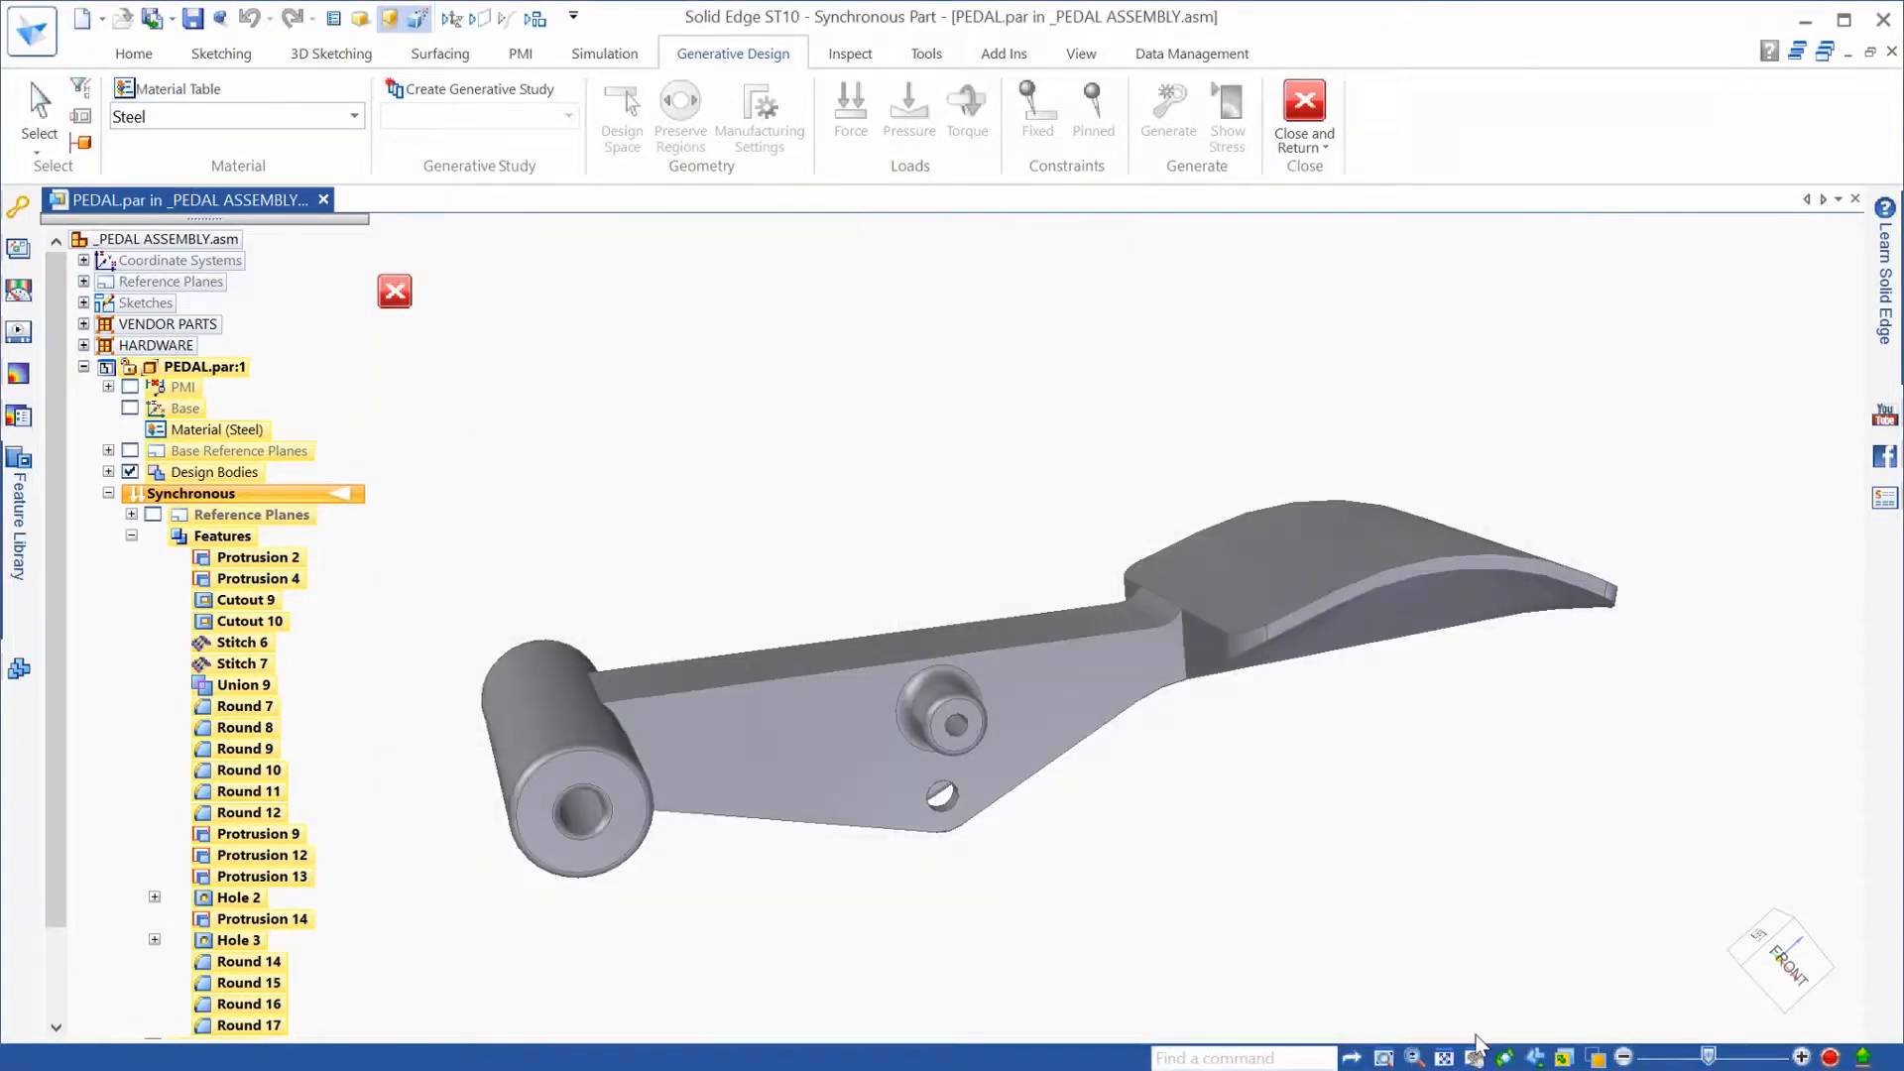
Step: Create a generative study for the pedal and preserve the bore of the small boss on the arm as a region
click(525, 89)
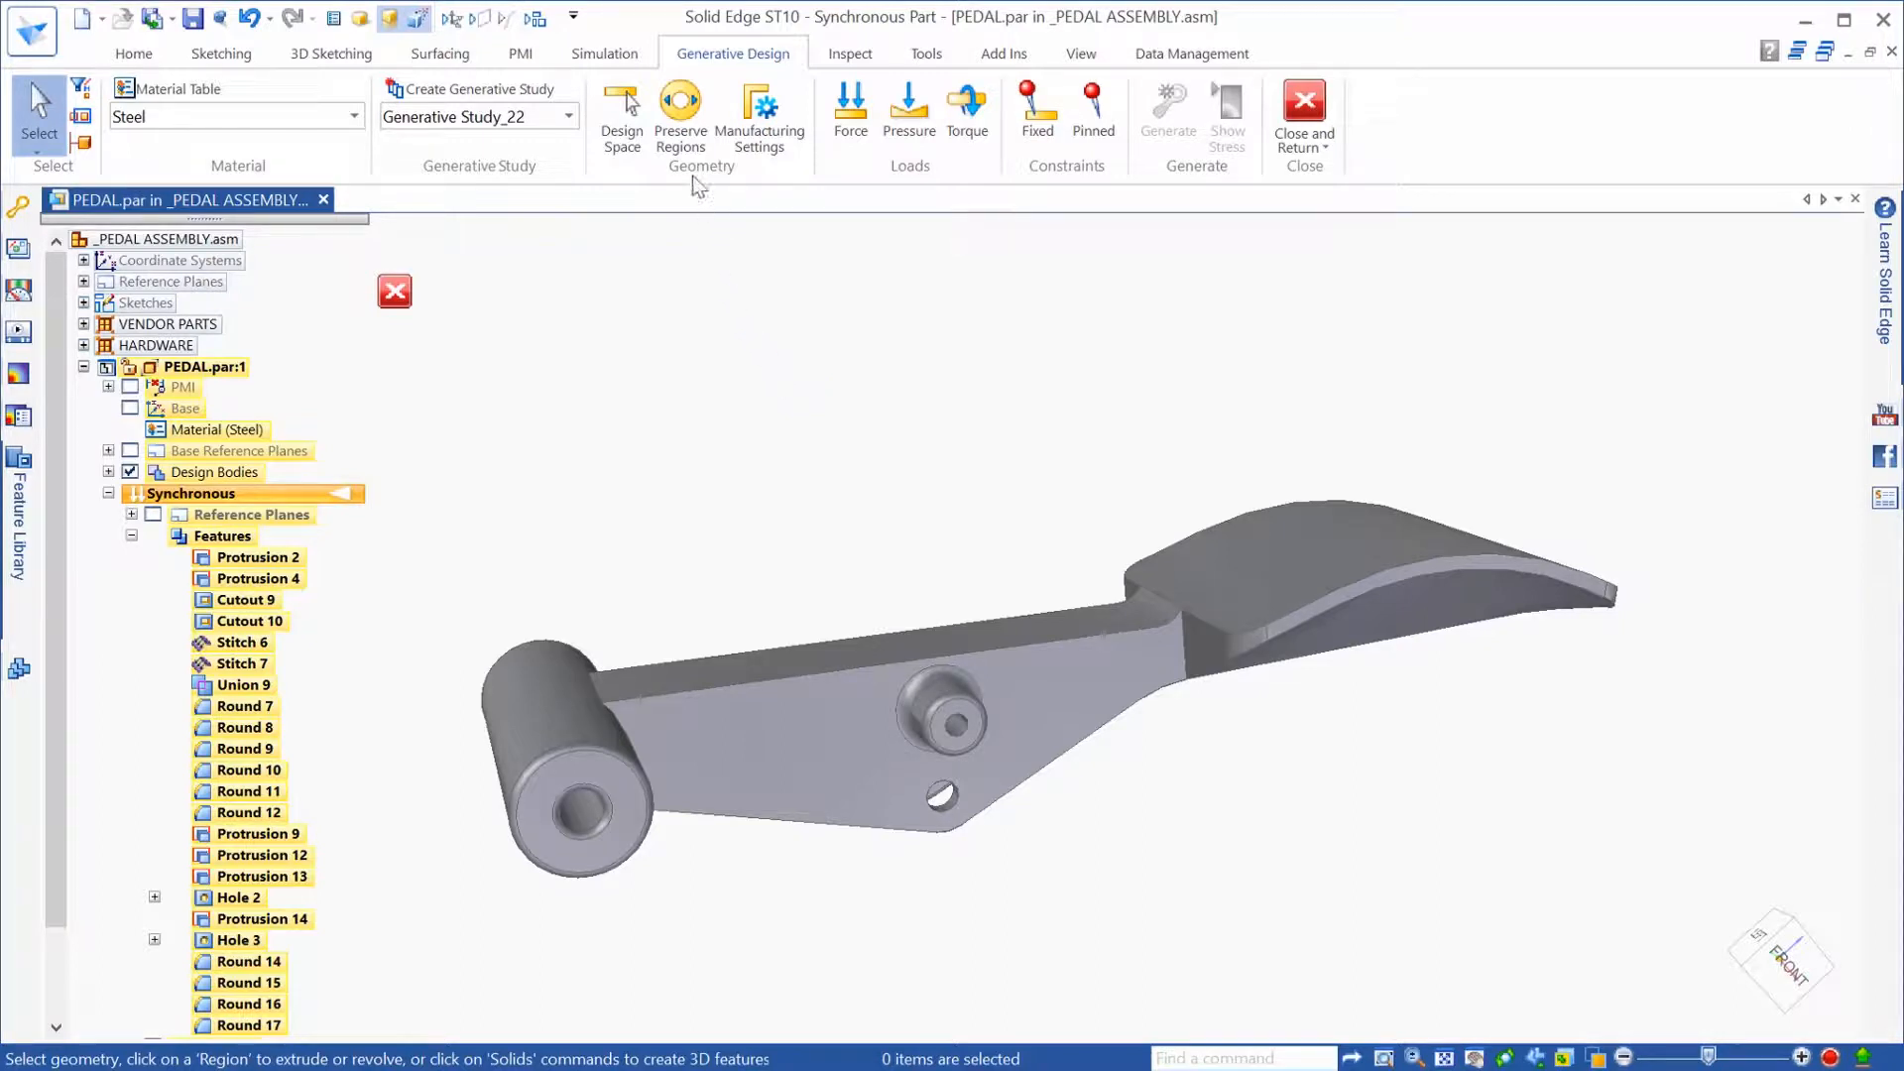
click(681, 111)
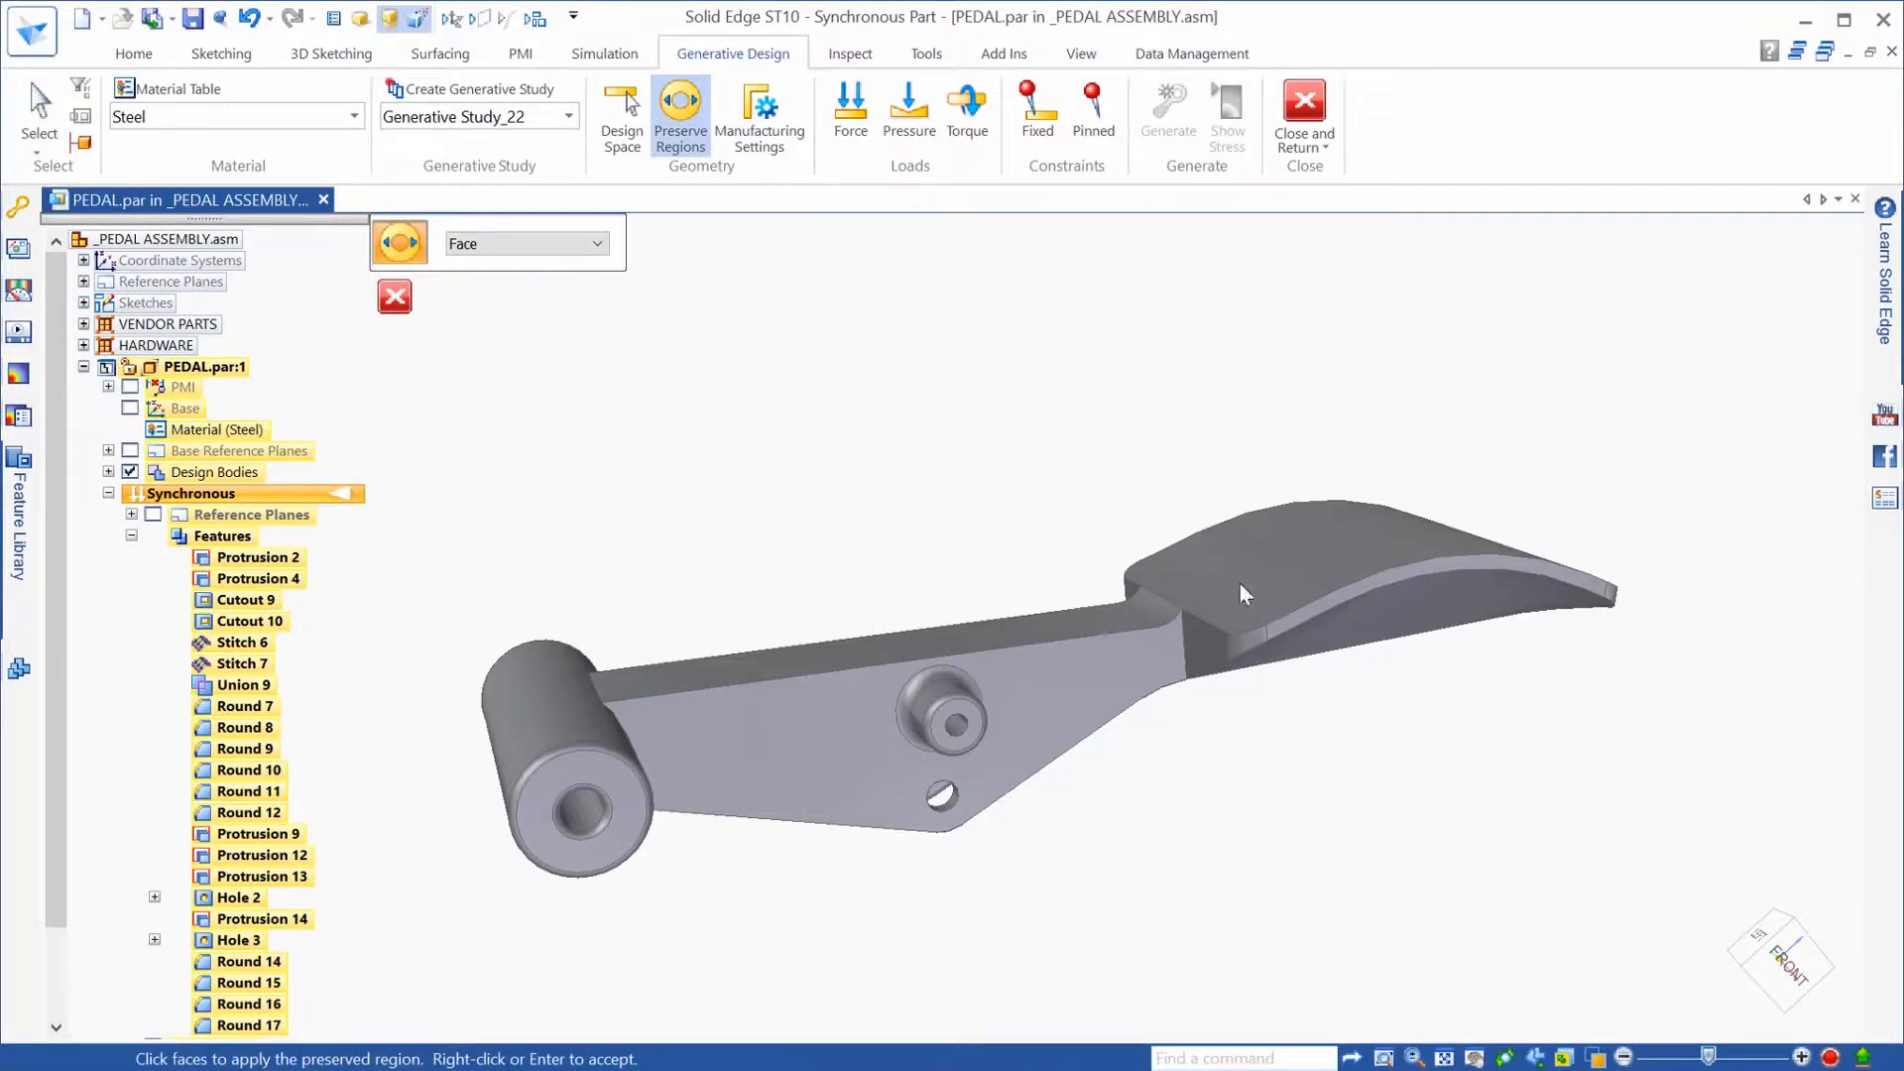
scroll(1378, 758, up, 4)
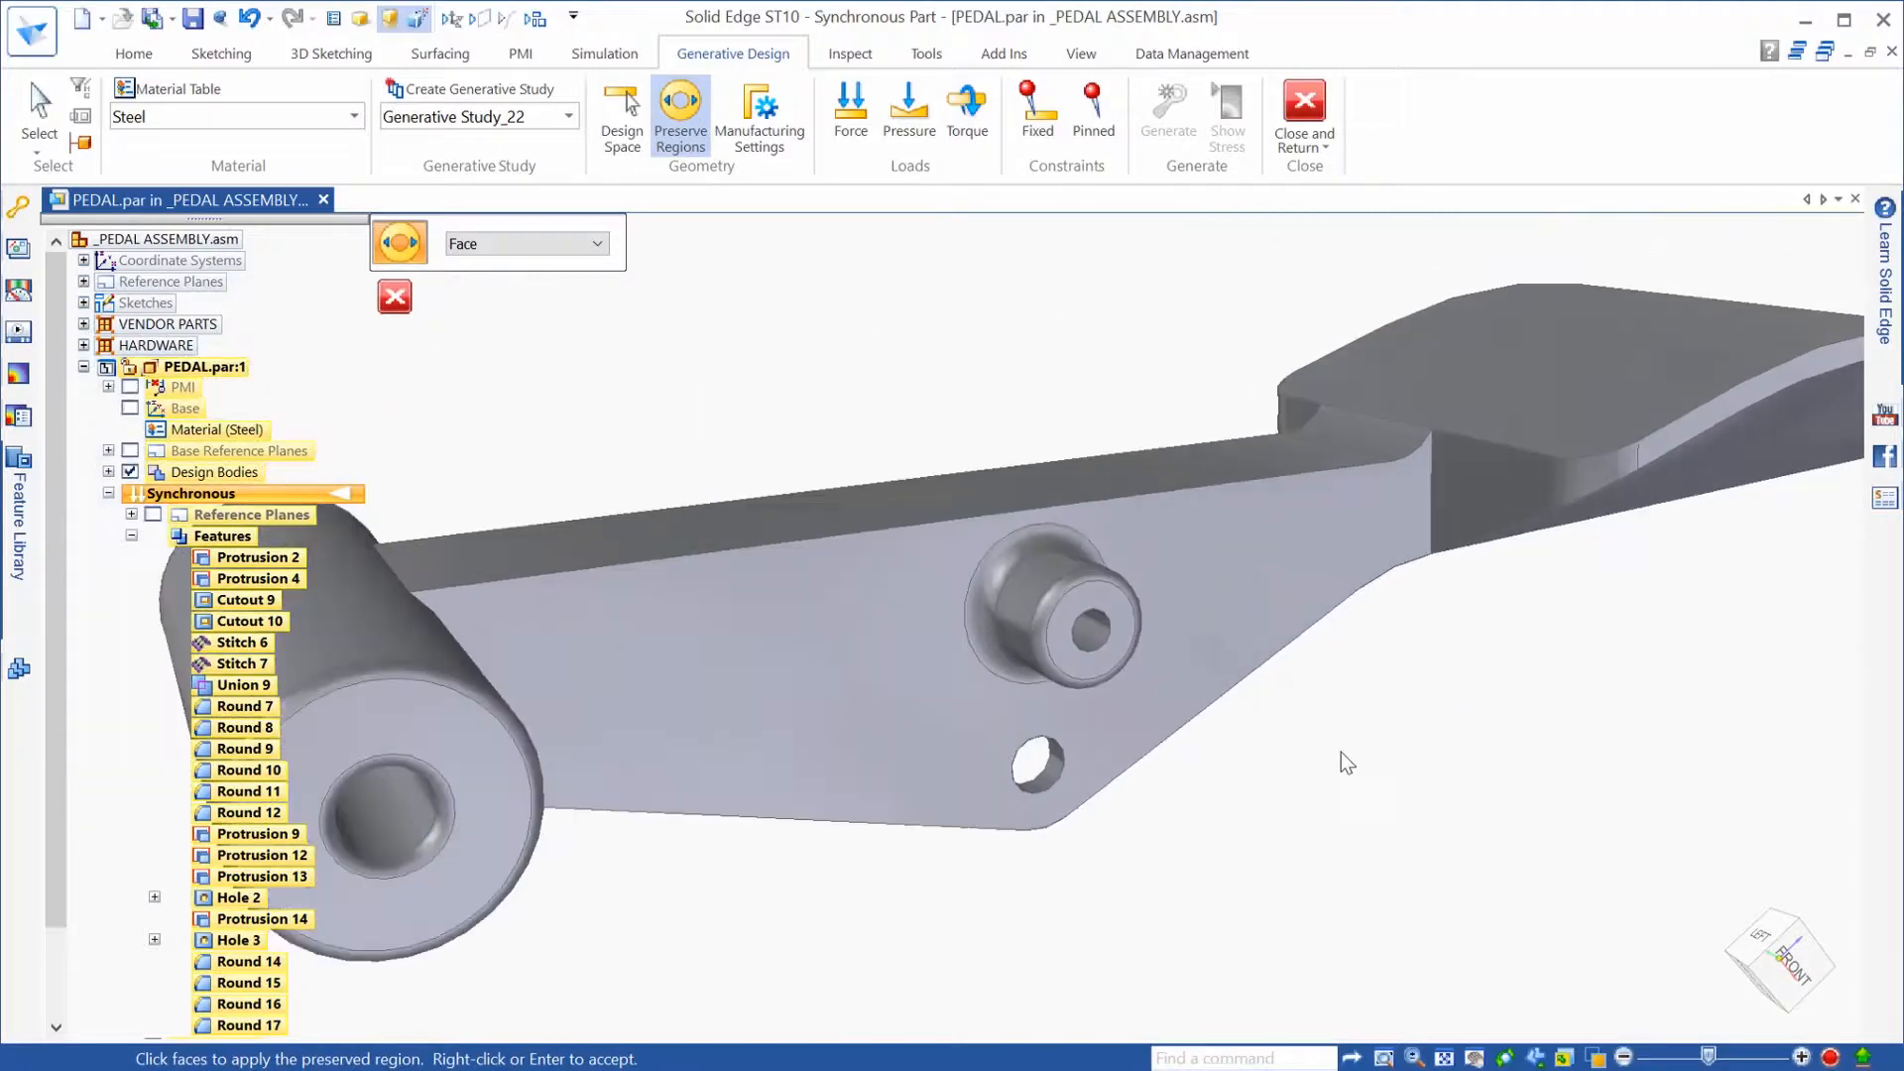
click(1093, 627)
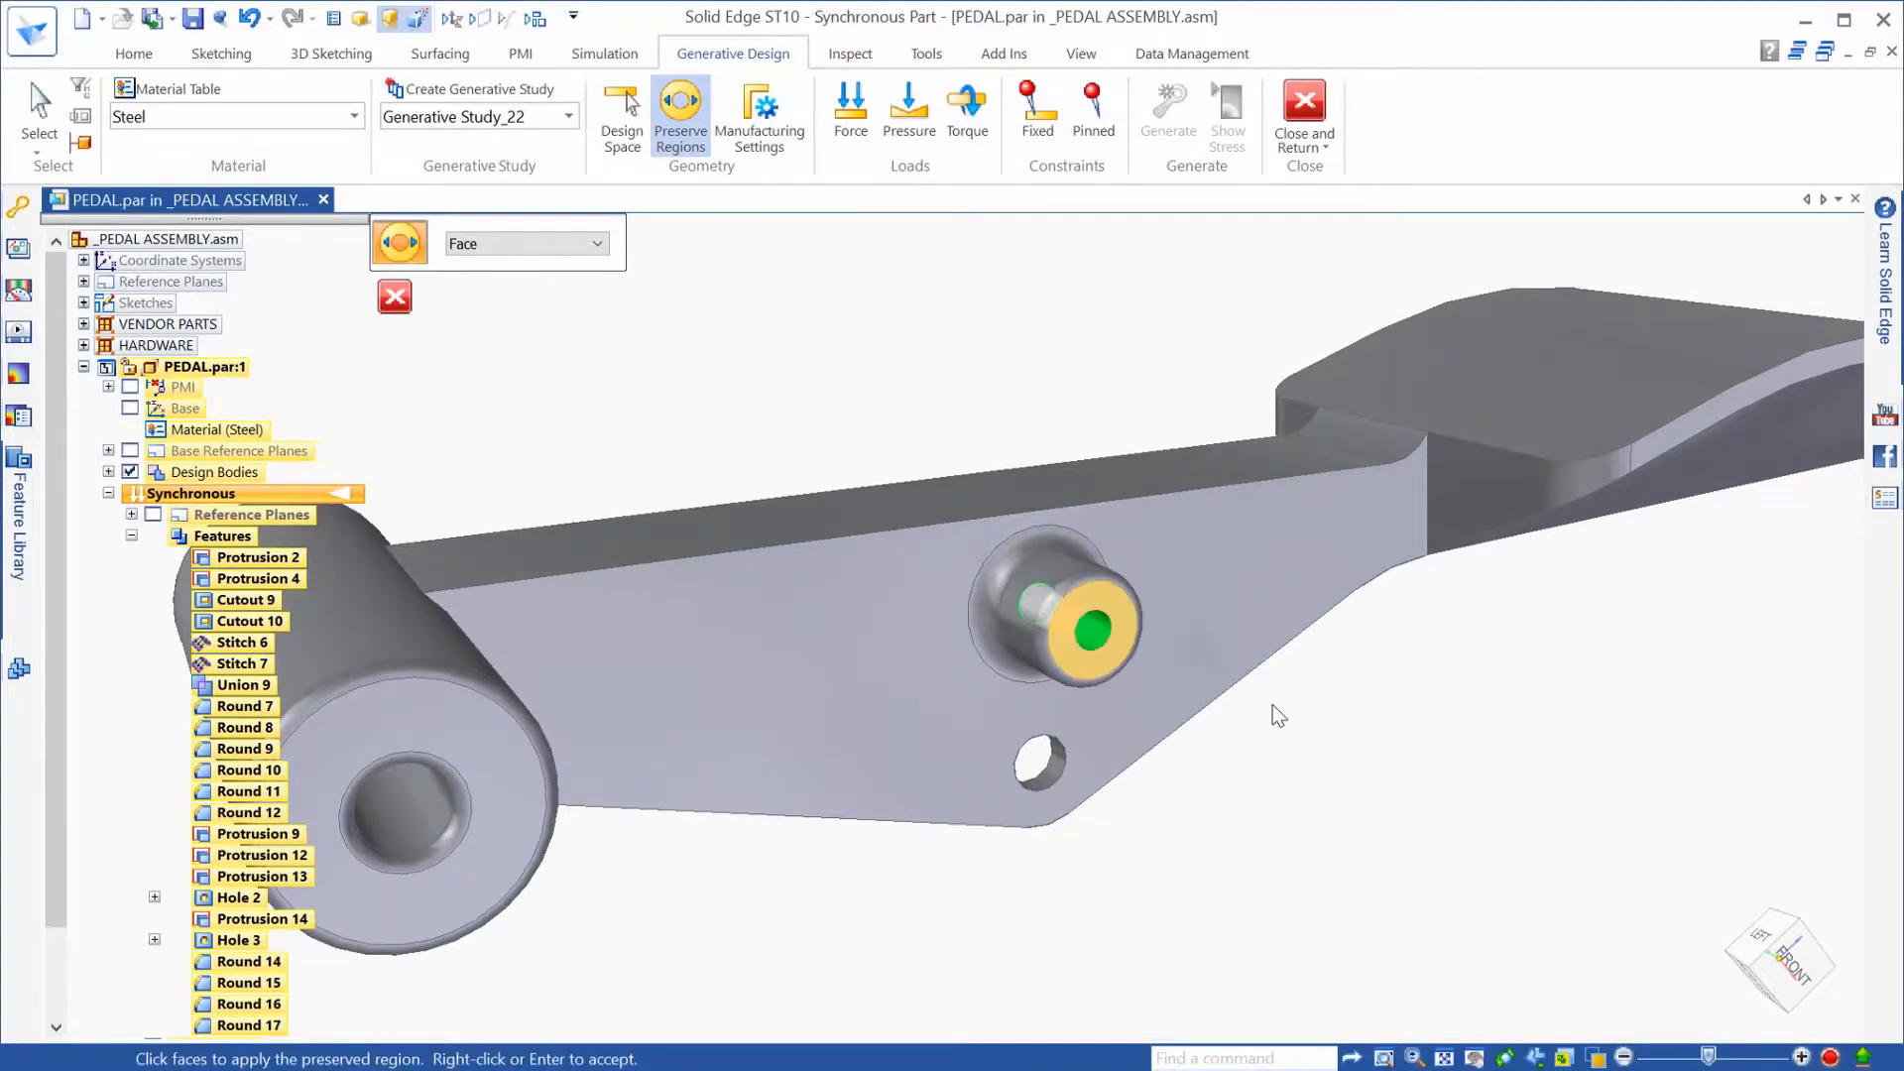
right_click(1400, 765)
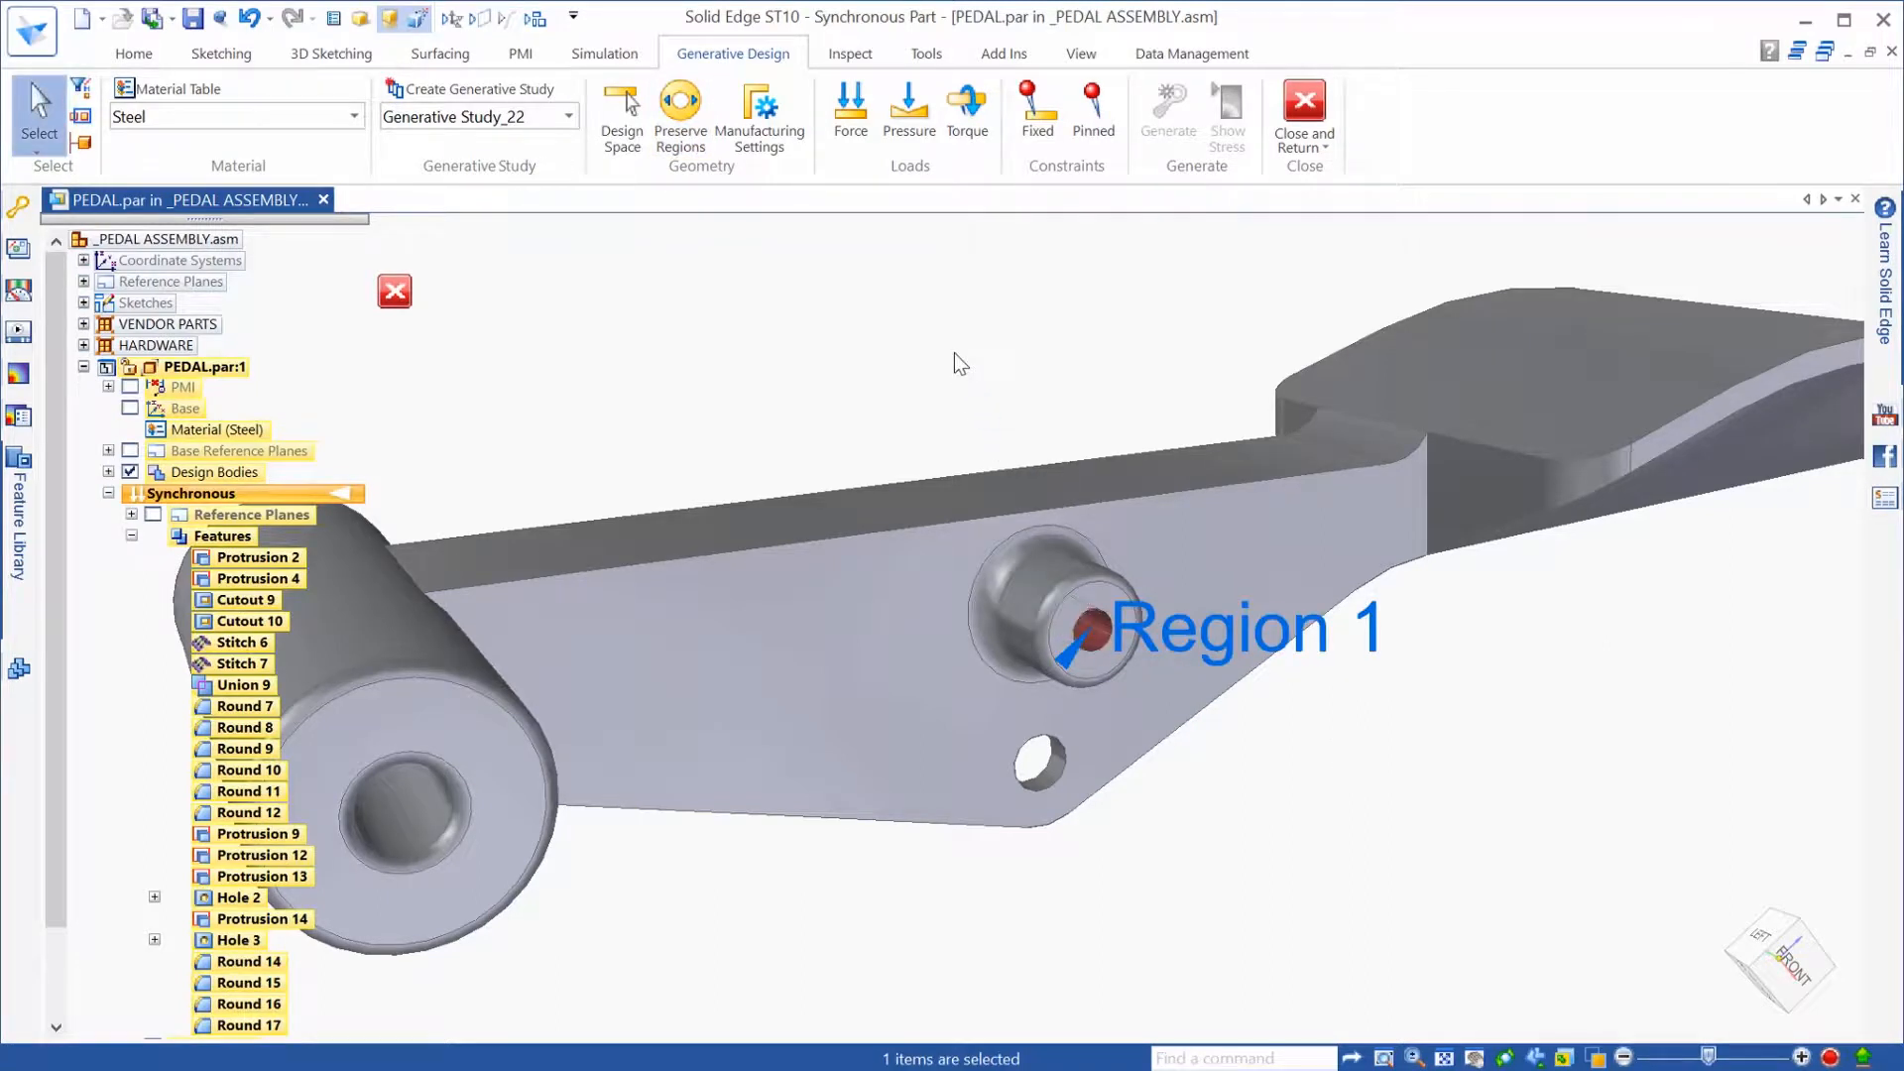
key(Escape)
Step: Fit the whole pedal in the view and turn off the floor reflection and shadow effects
key(ctrl+shift+f)
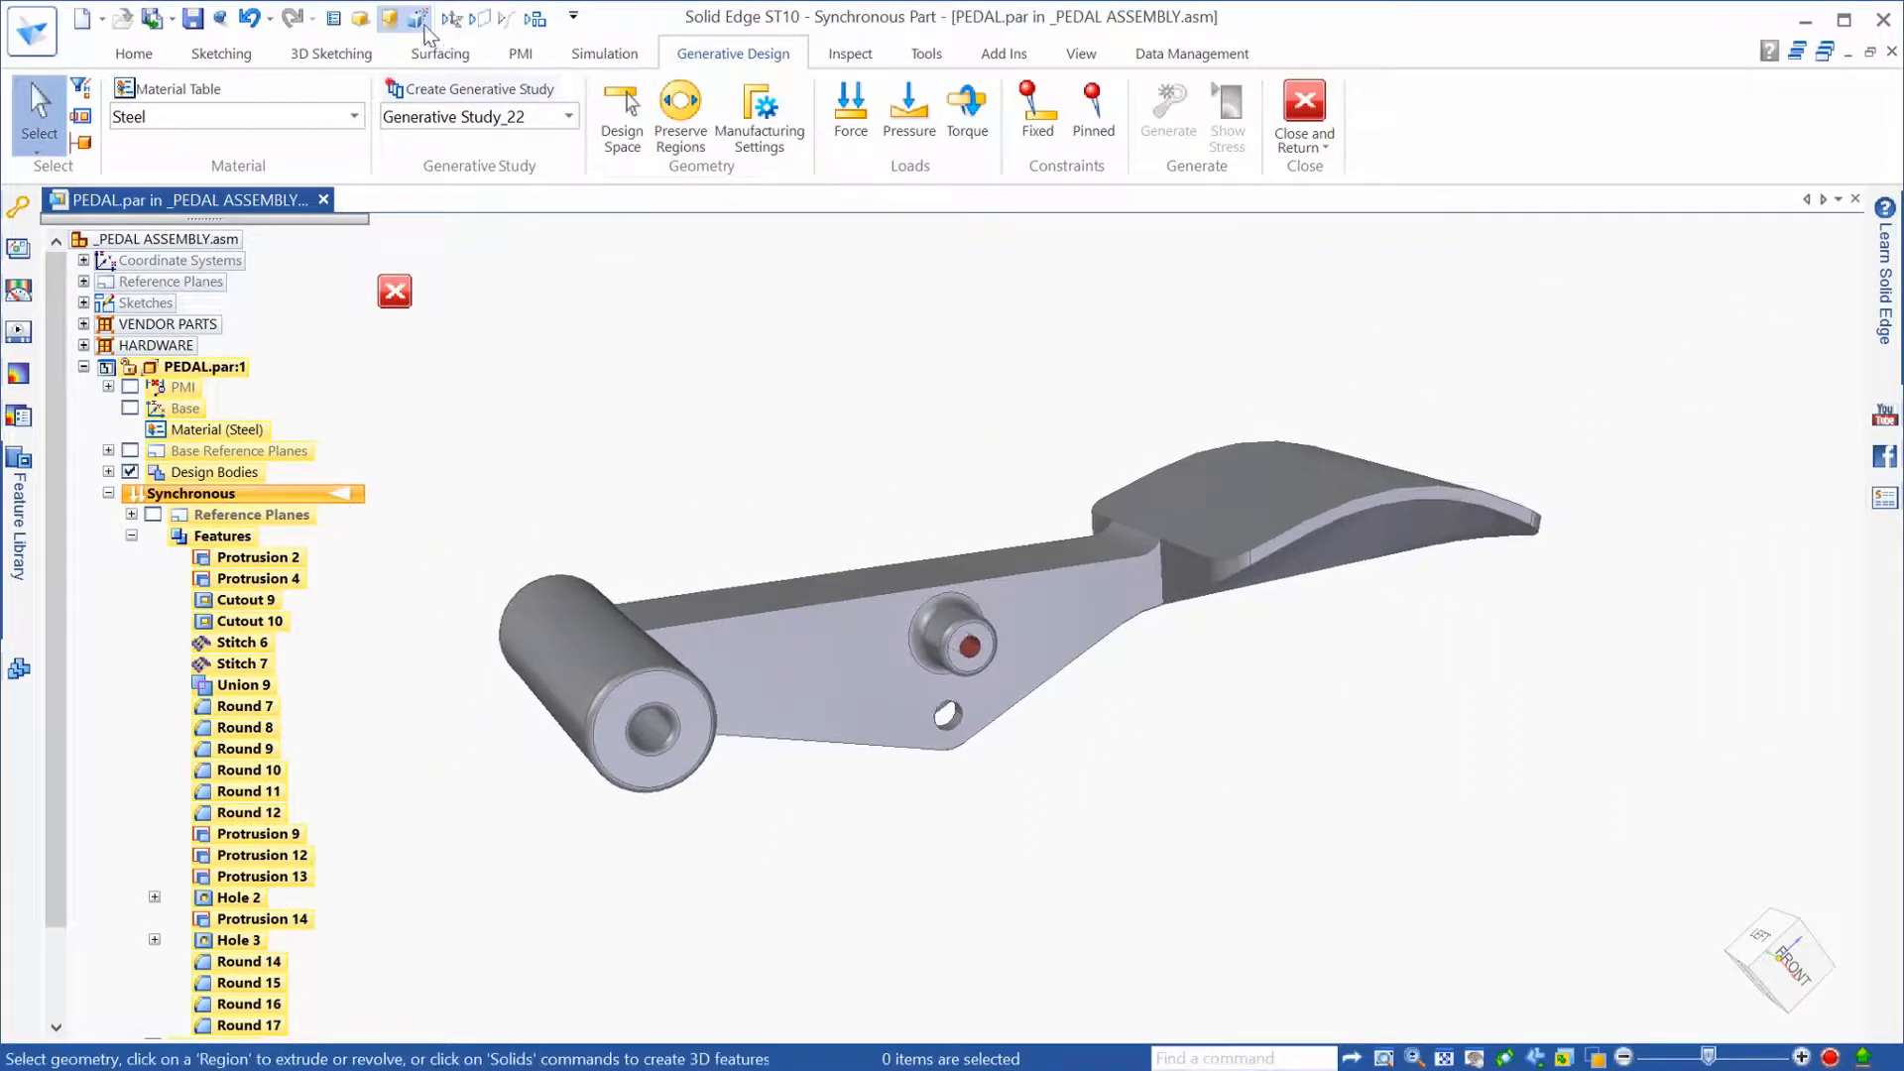
click(414, 22)
click(393, 22)
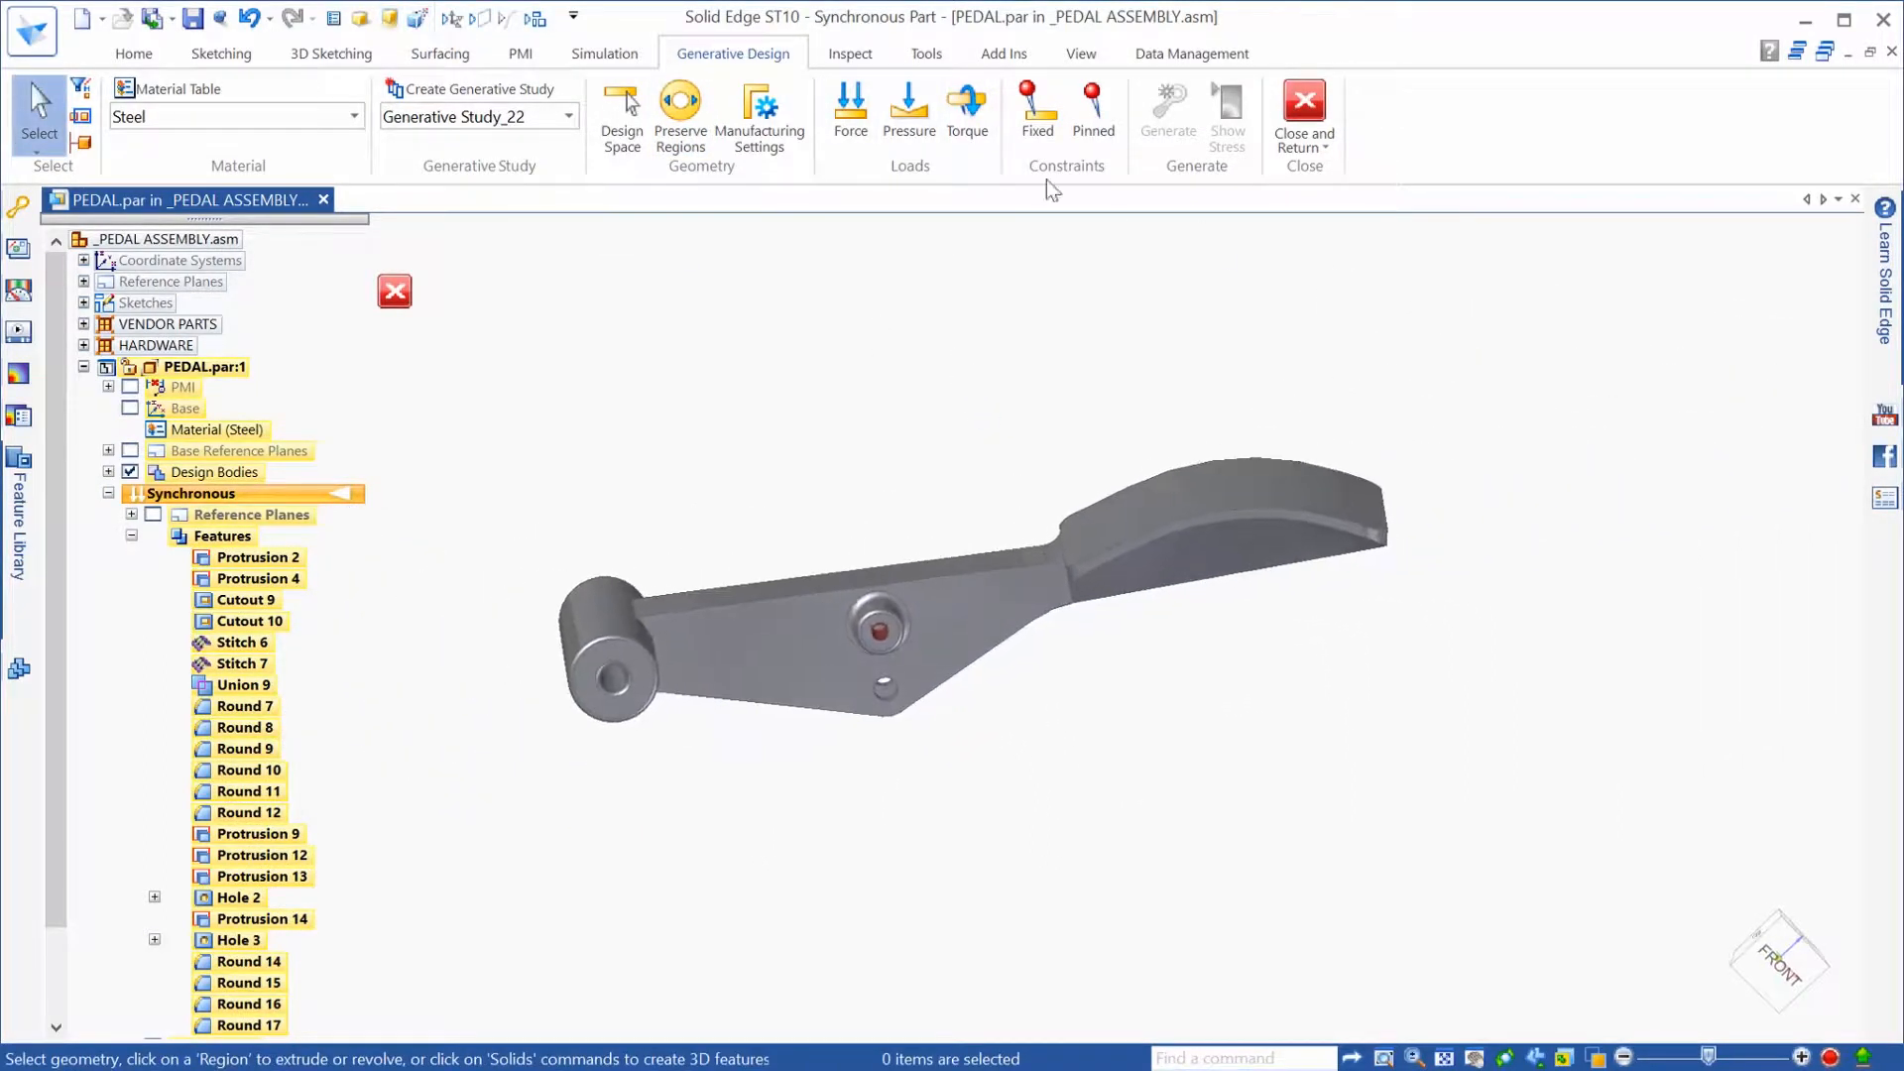
Step: Apply a 100 lbf force directed vertically downward on the upper face of the foot pad, with a 0.1 in offset
click(853, 124)
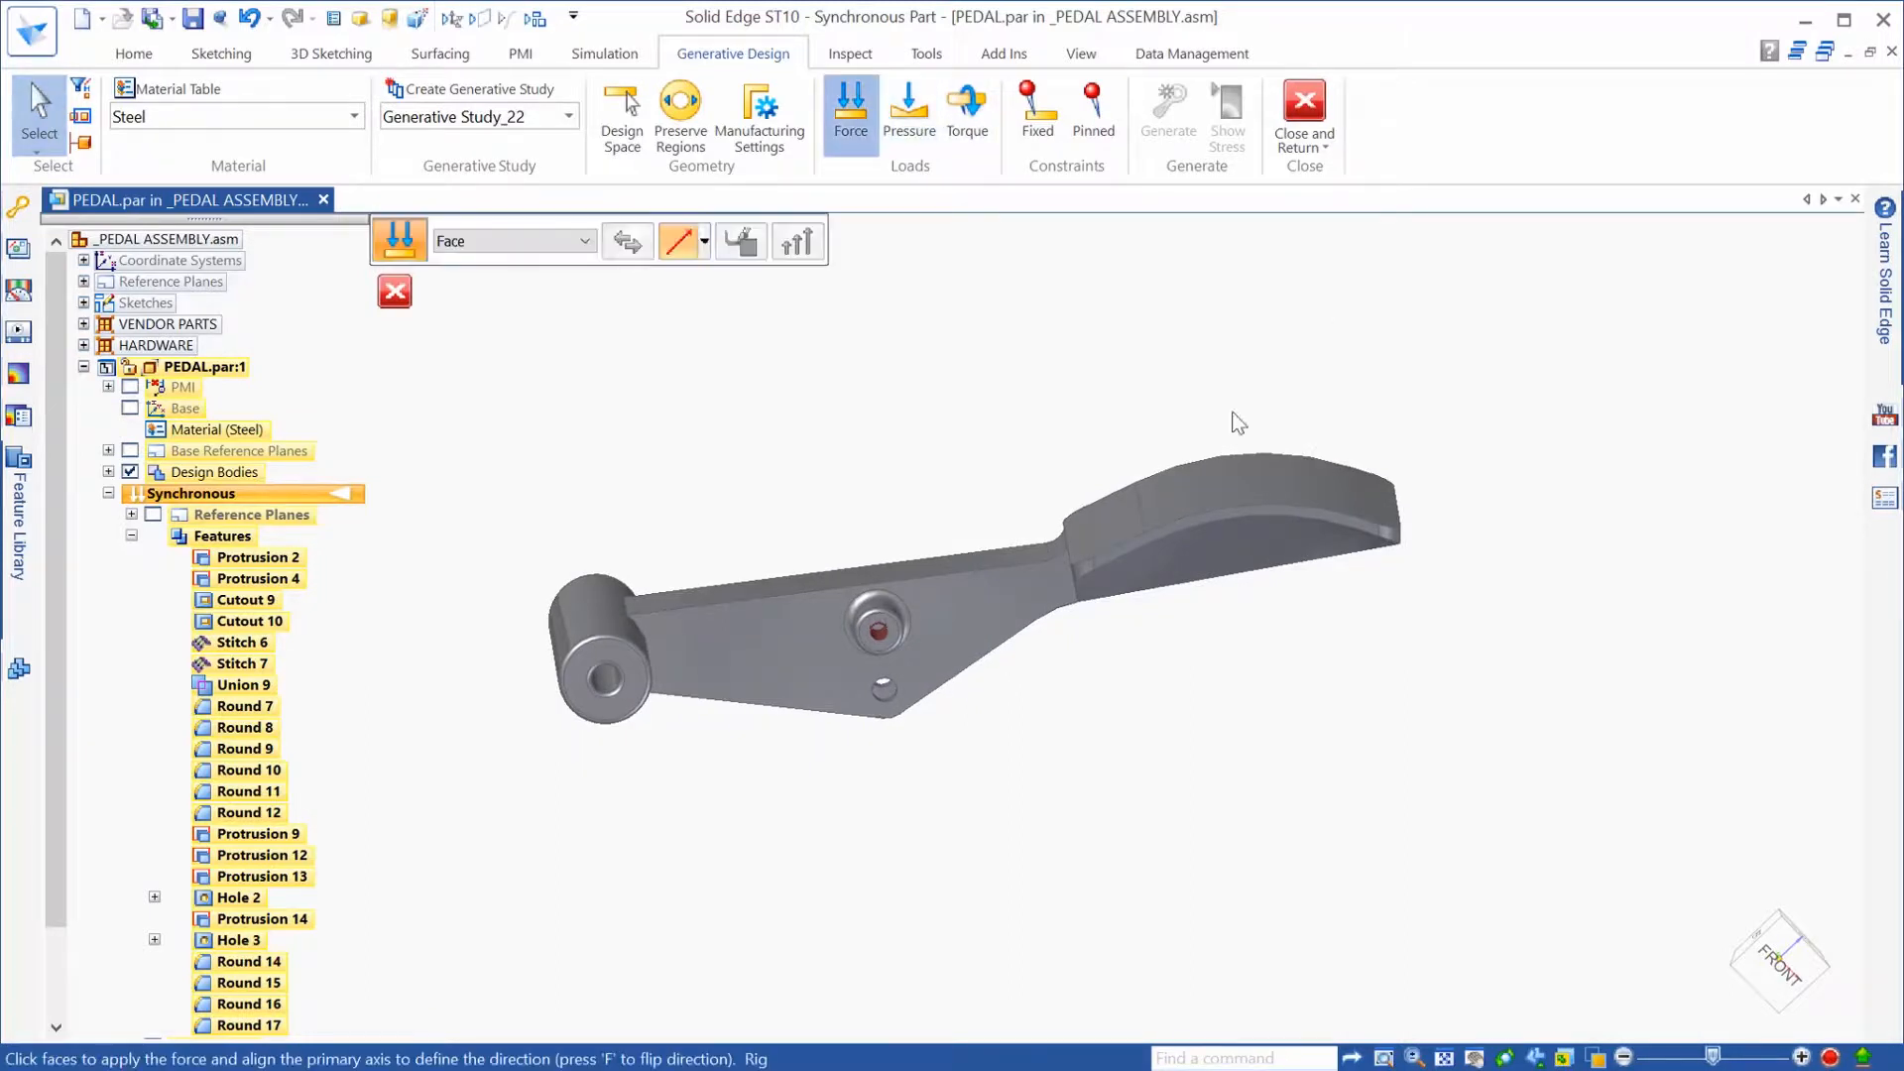
click(1229, 491)
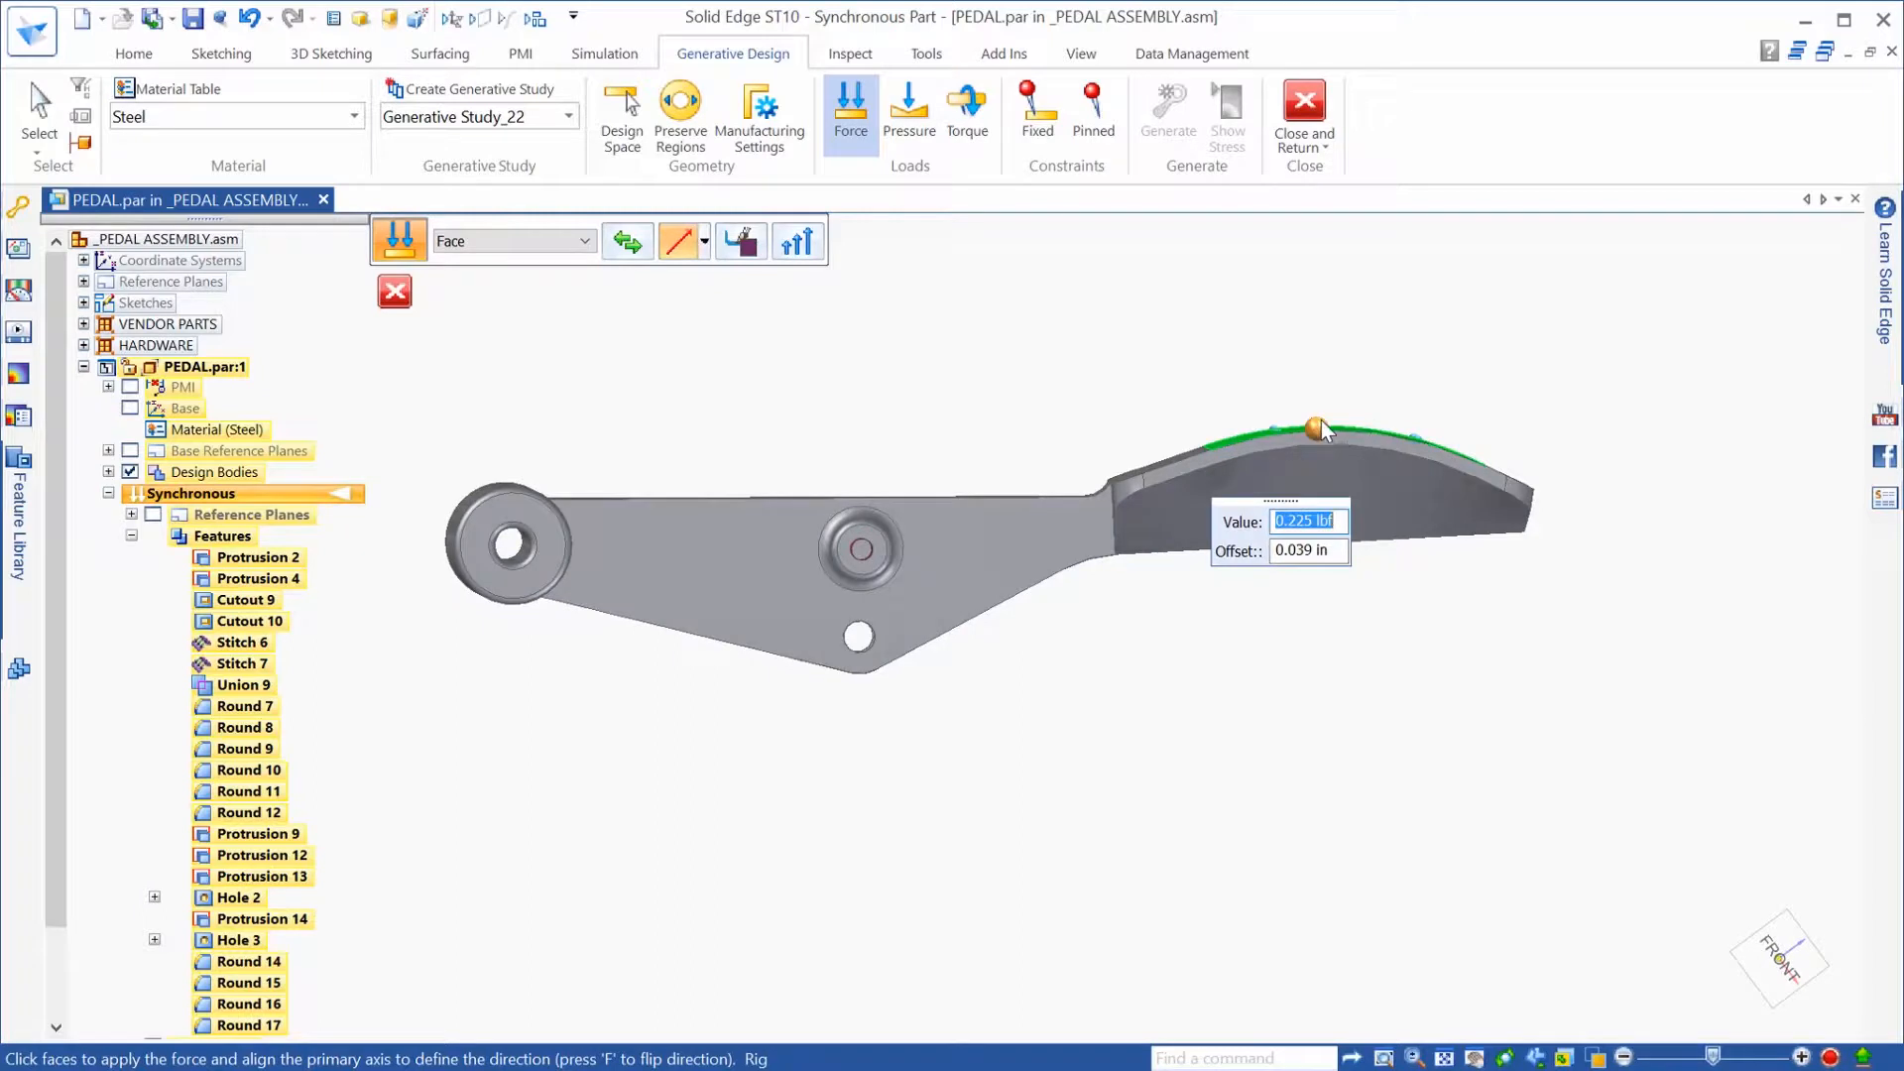
click(1319, 428)
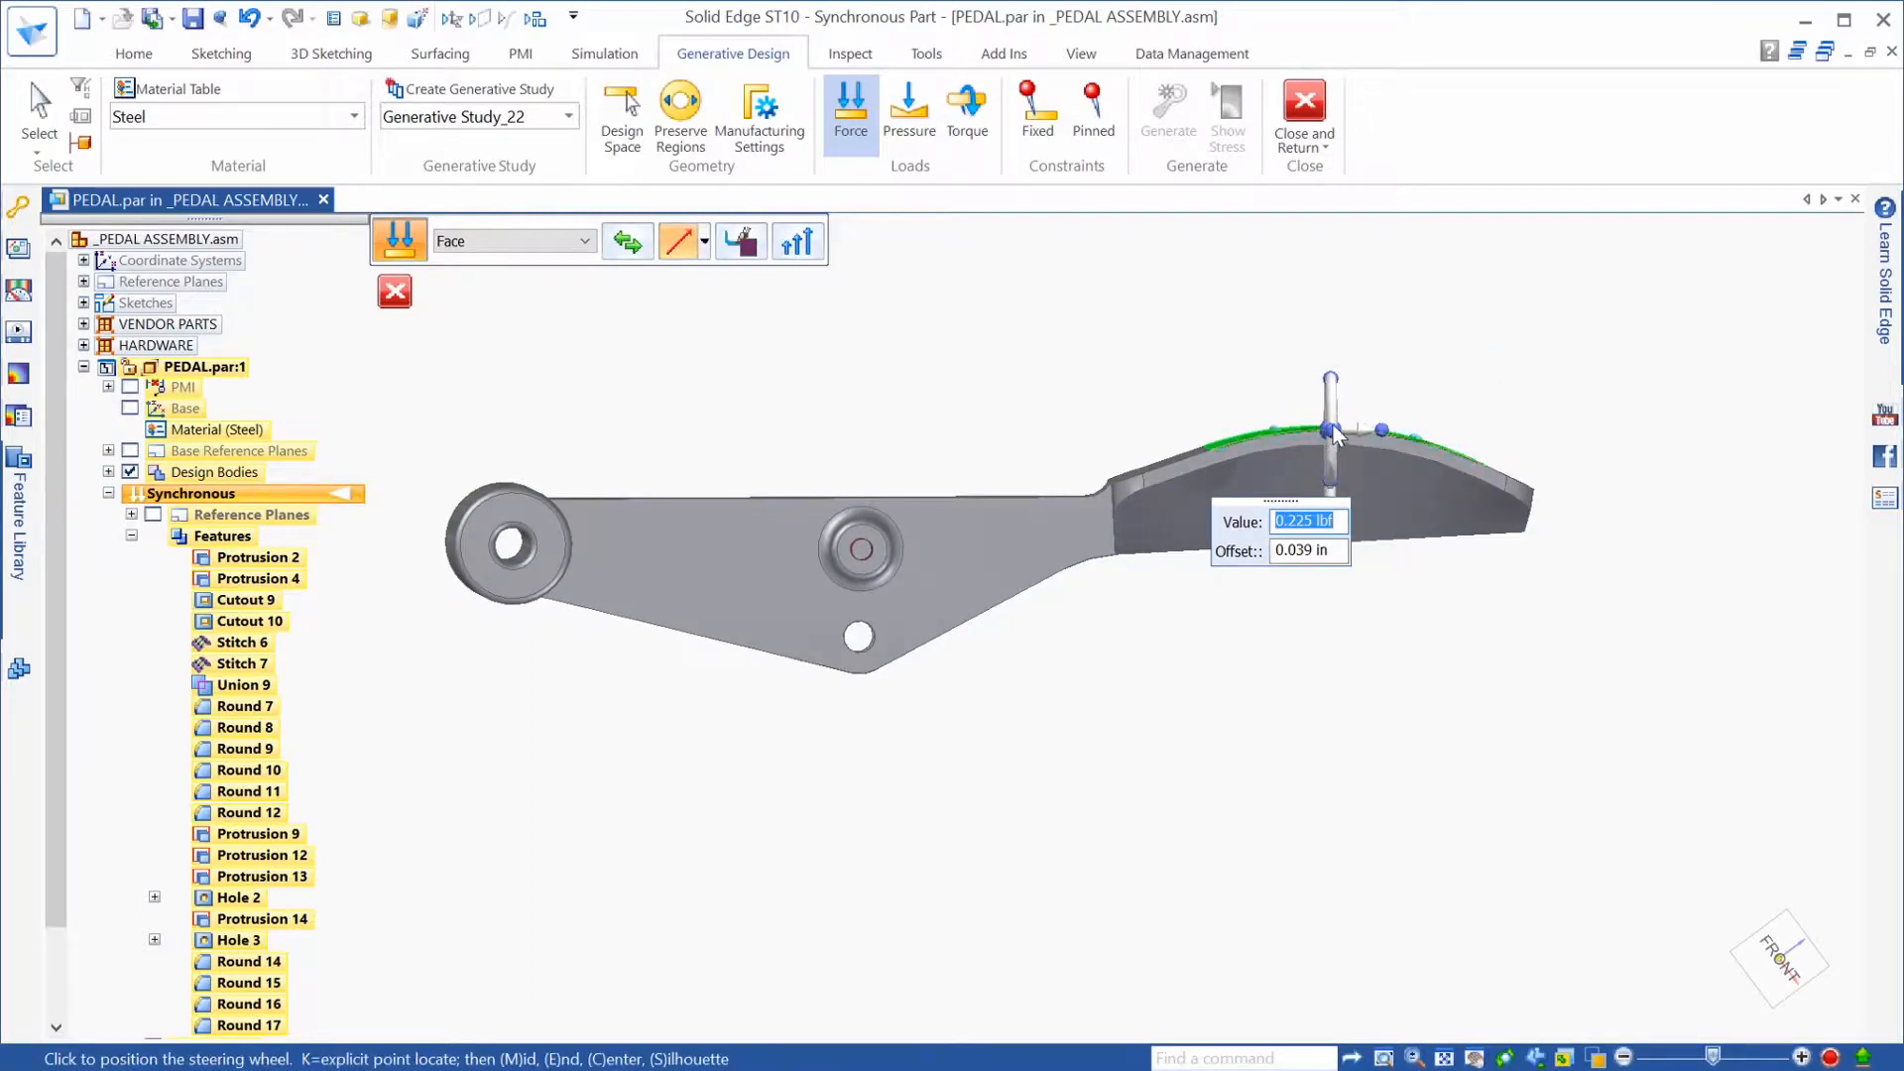
click(1334, 434)
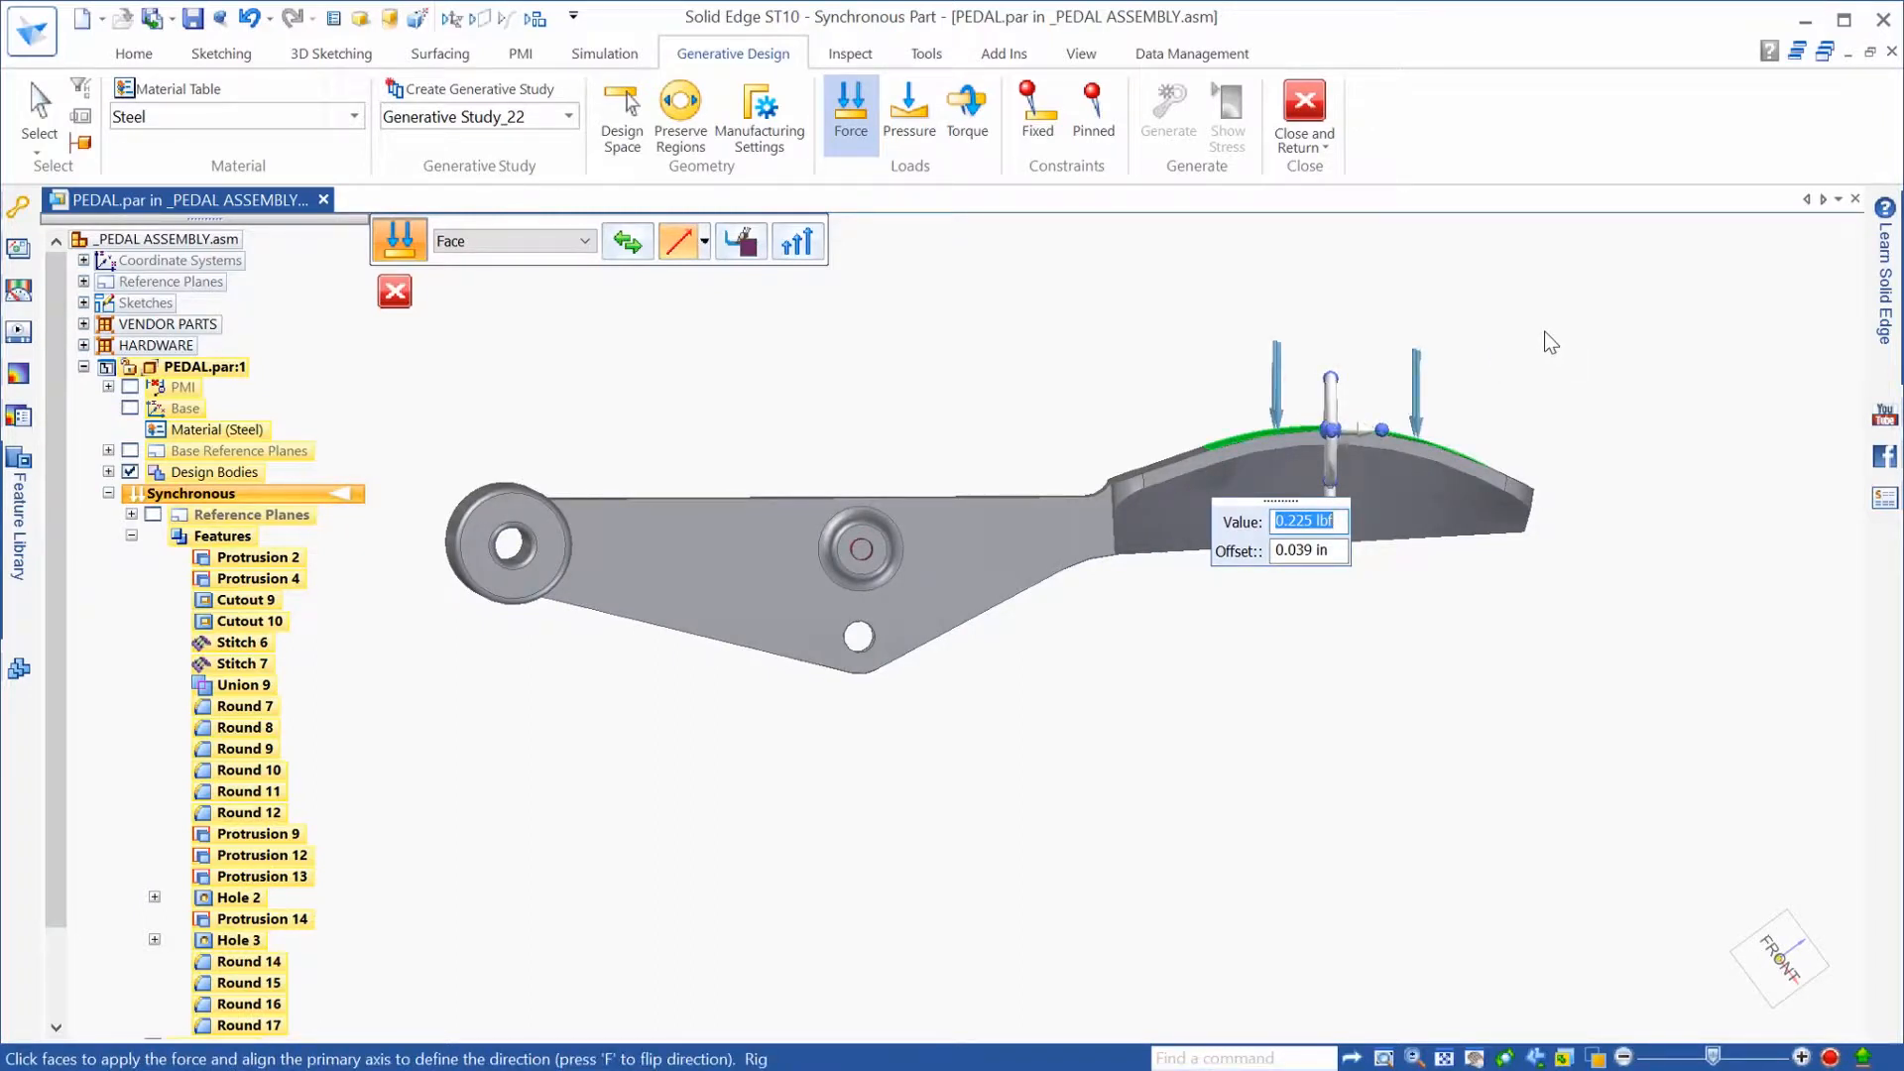
text(100)
key(Tab)
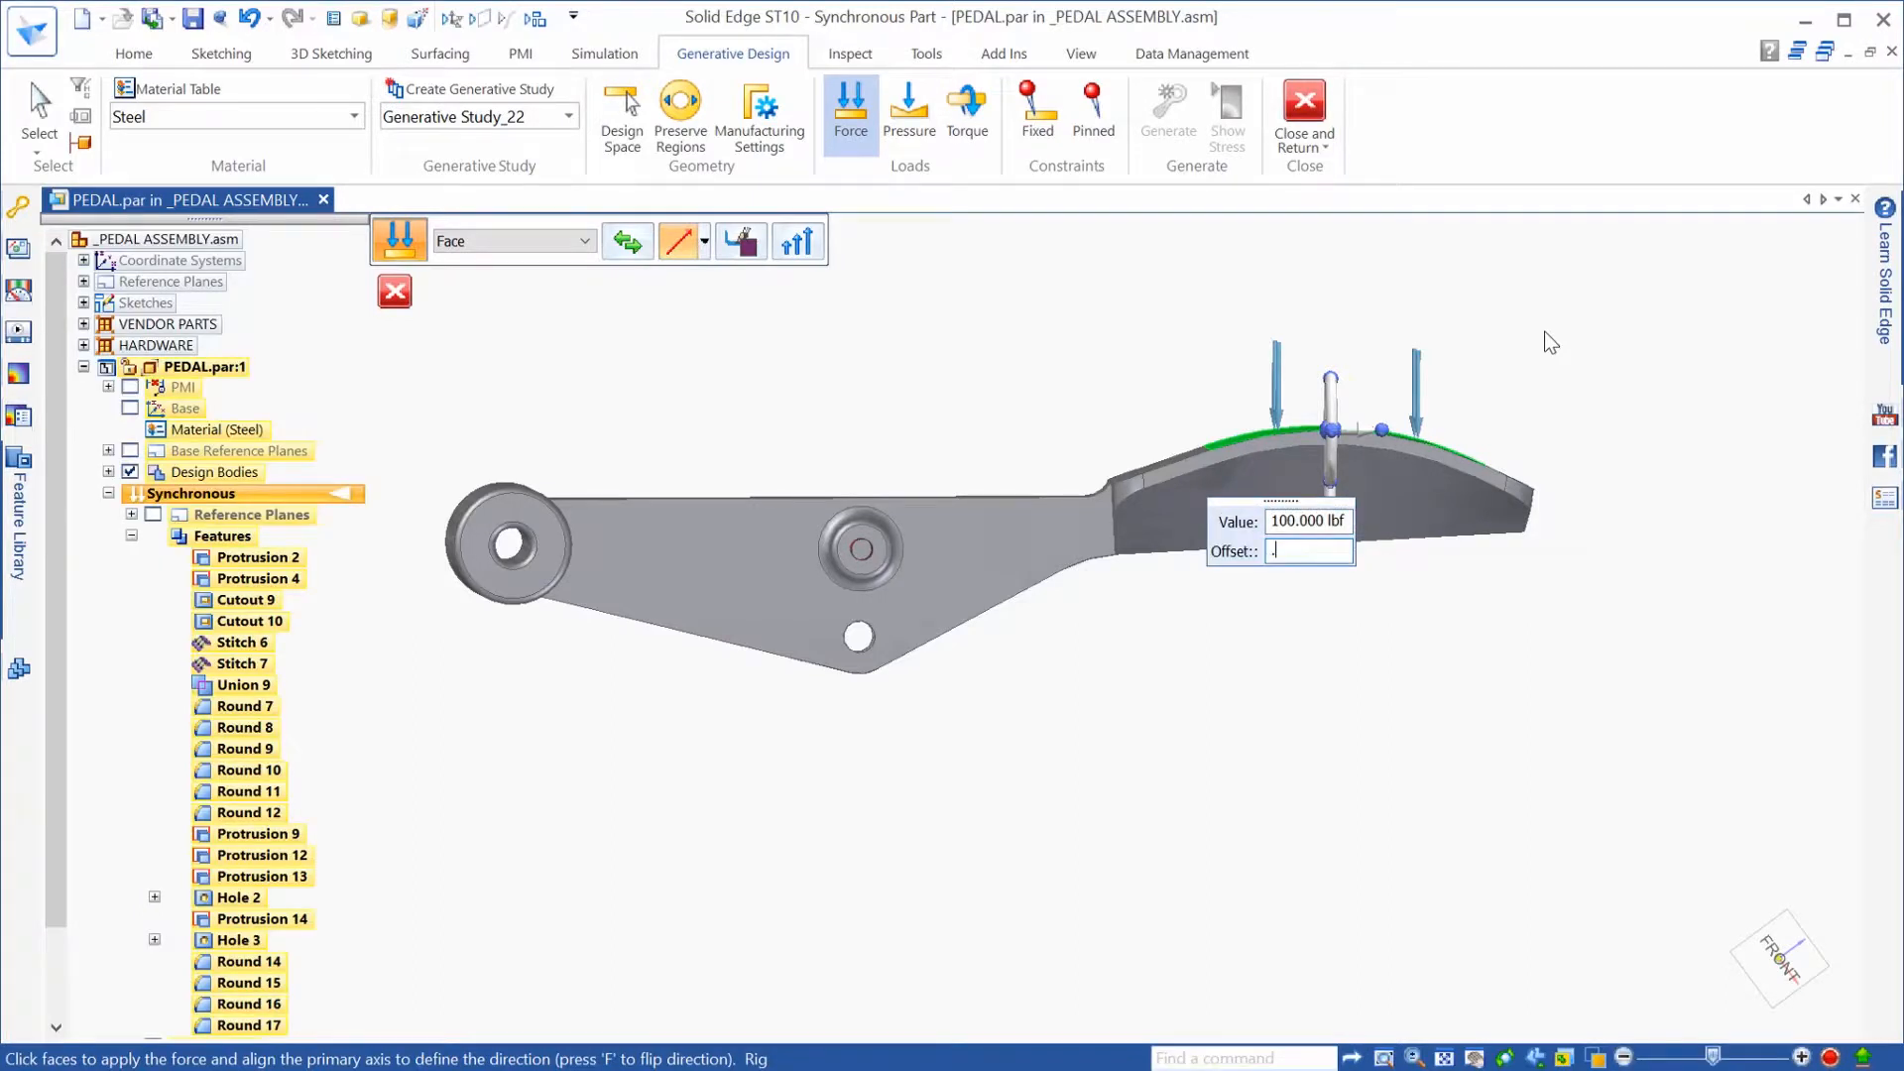
key(Return)
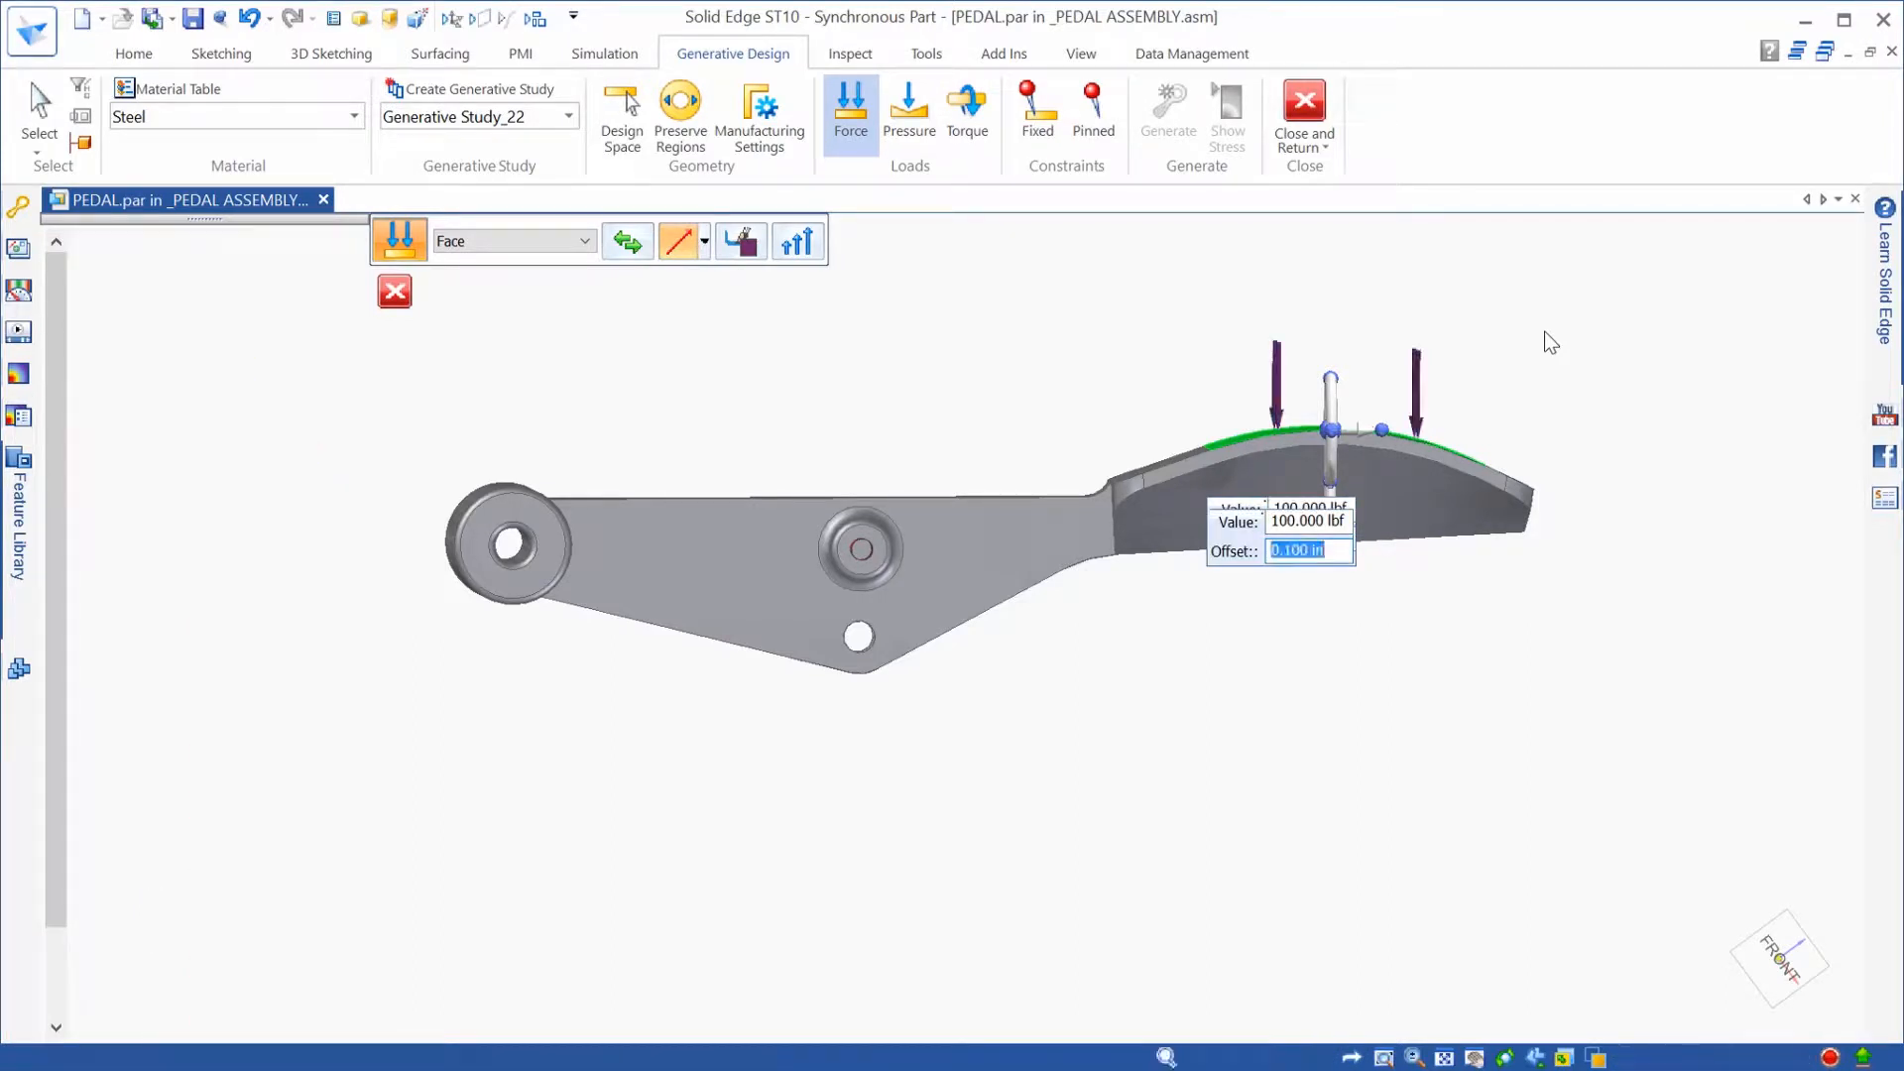
Step: Add a fixed constraint with a 0.2 in offset to the two small holes on the pedal arm's lower edge
middle_drag(1544, 331, 1032, 306)
click(1045, 129)
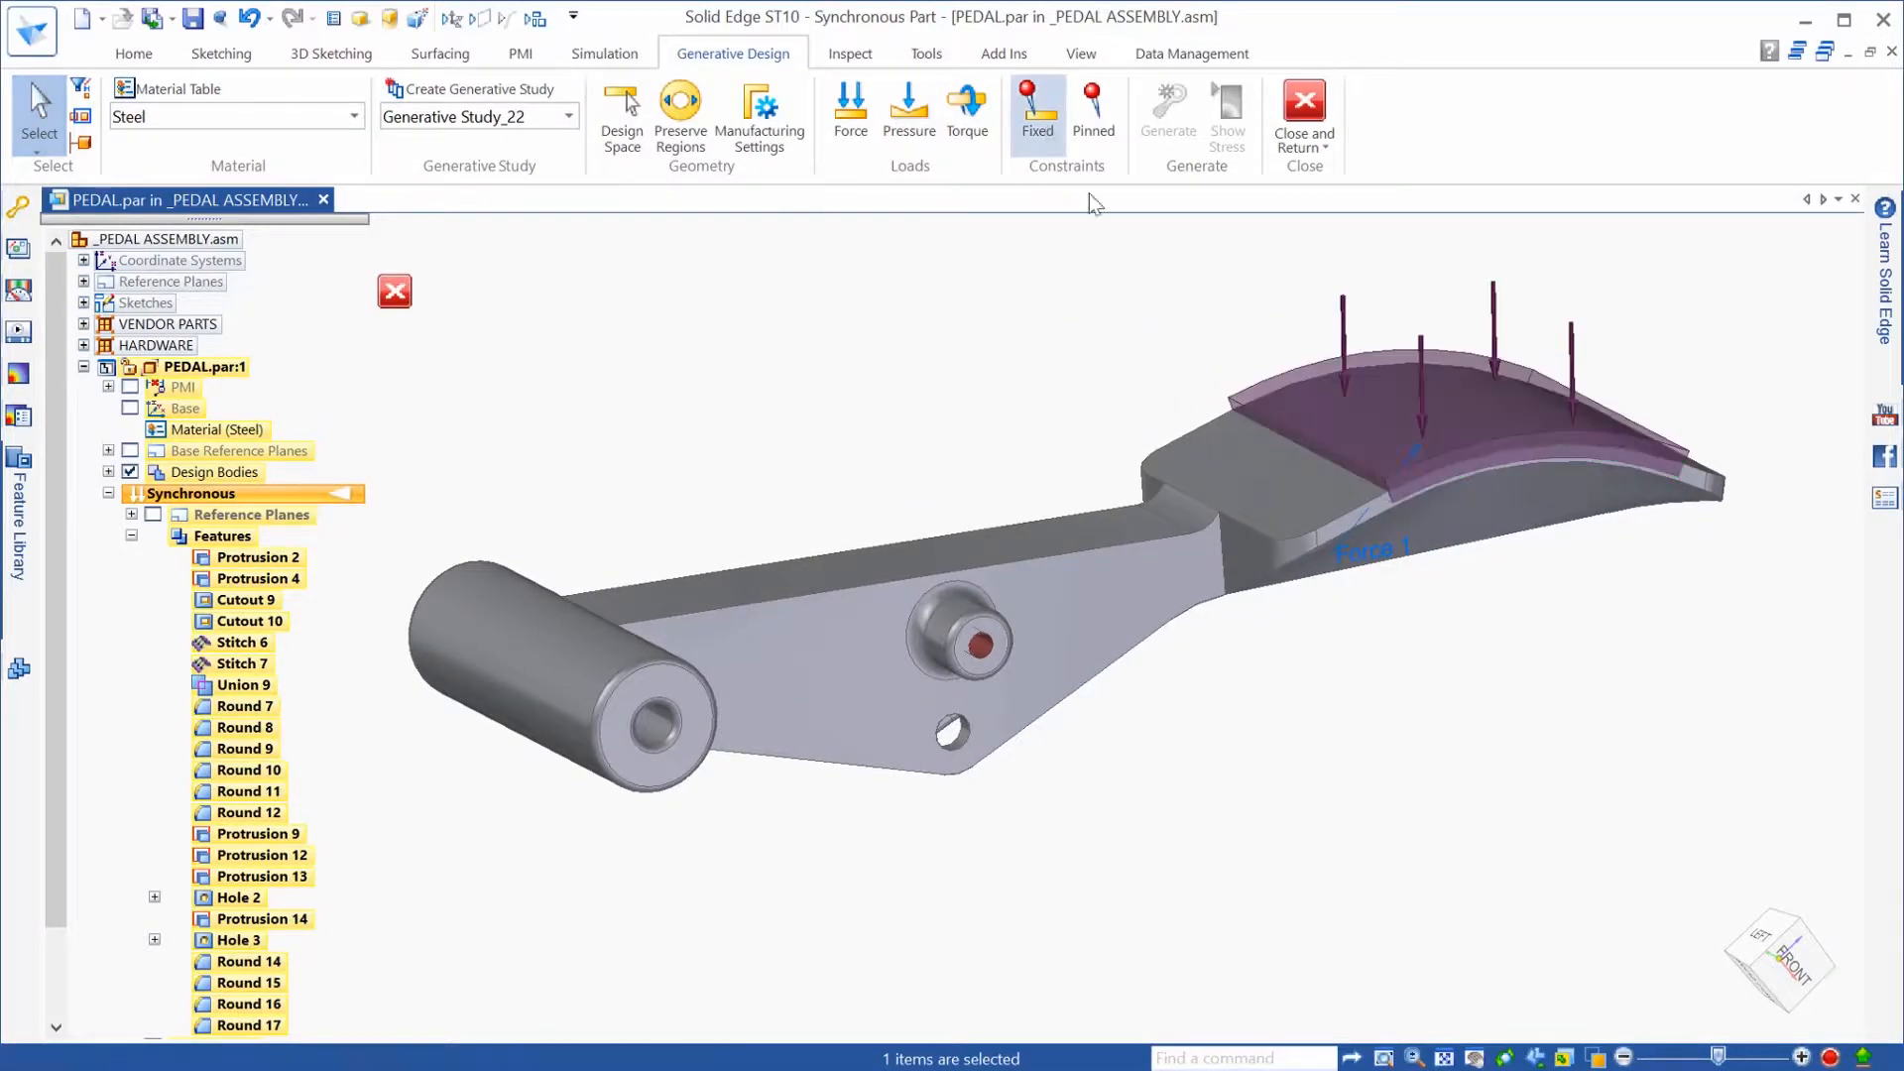
middle_drag(1257, 639, 936, 699)
click(914, 650)
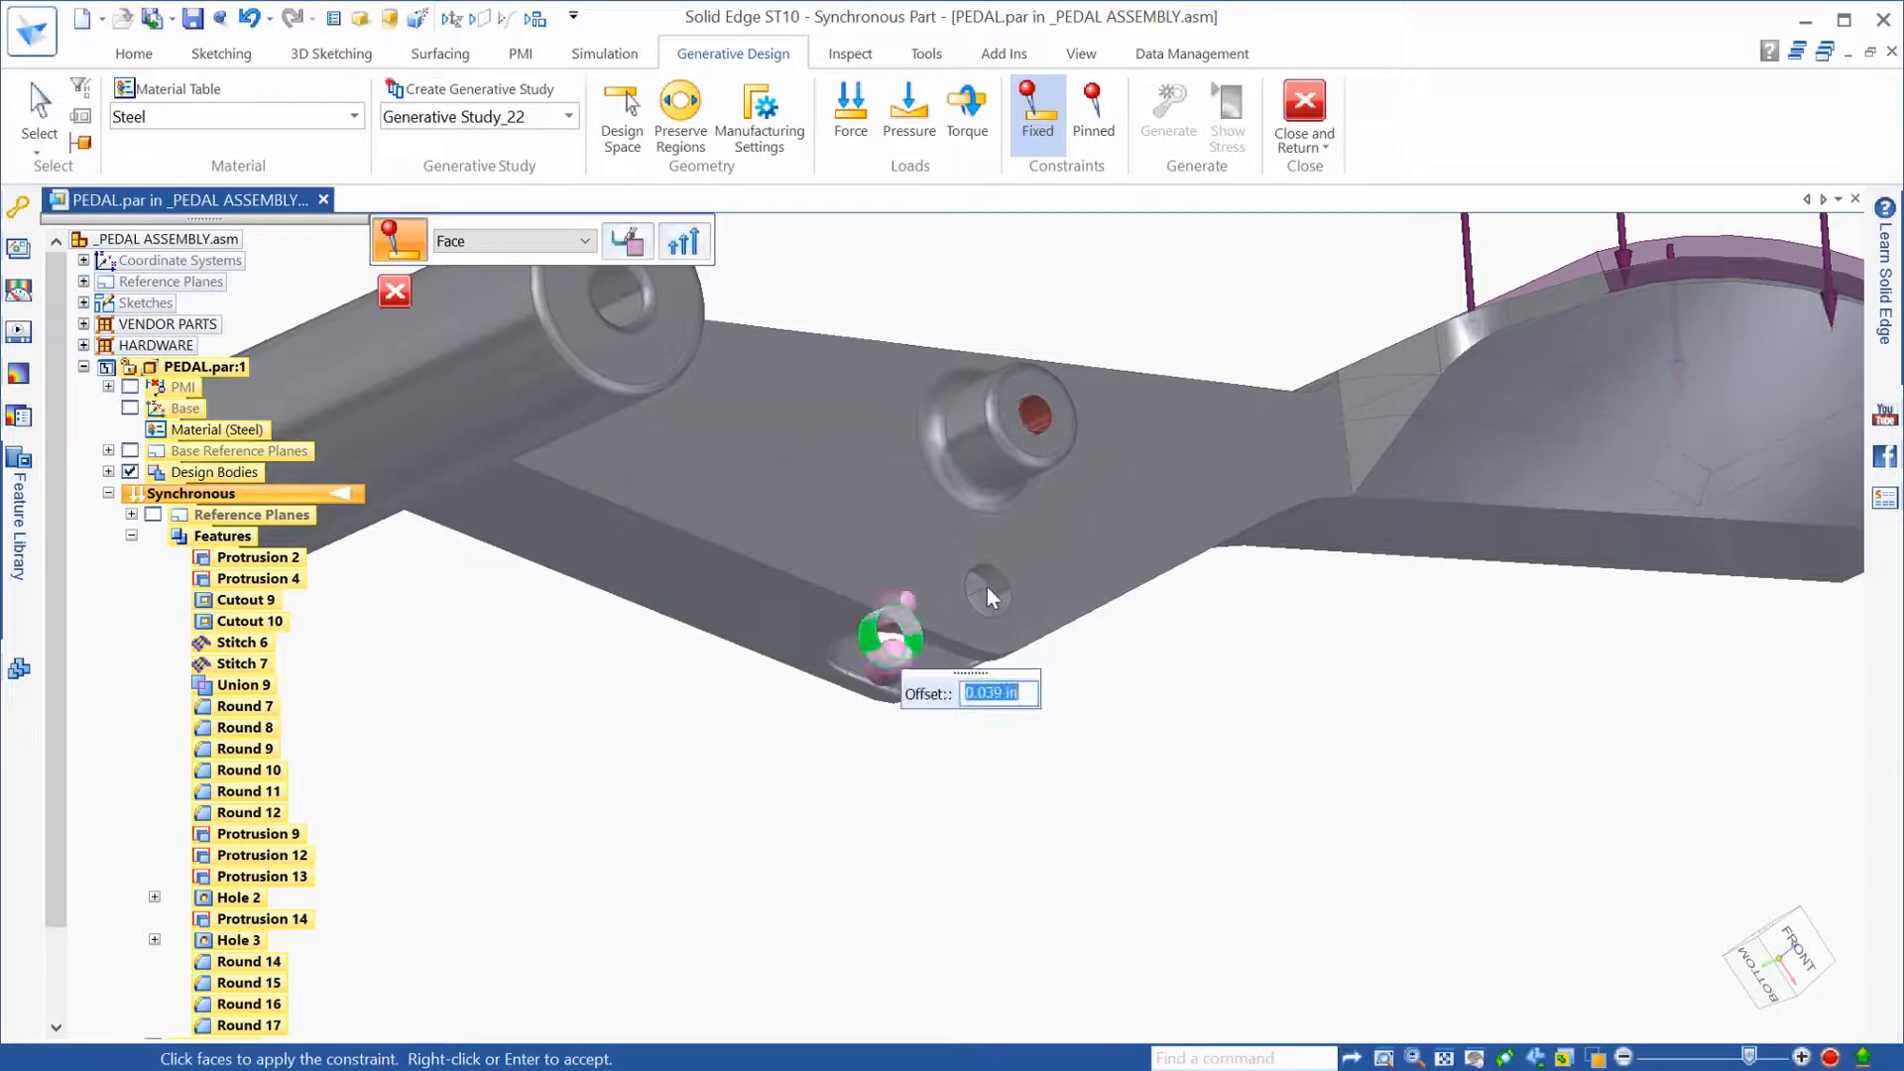
click(991, 589)
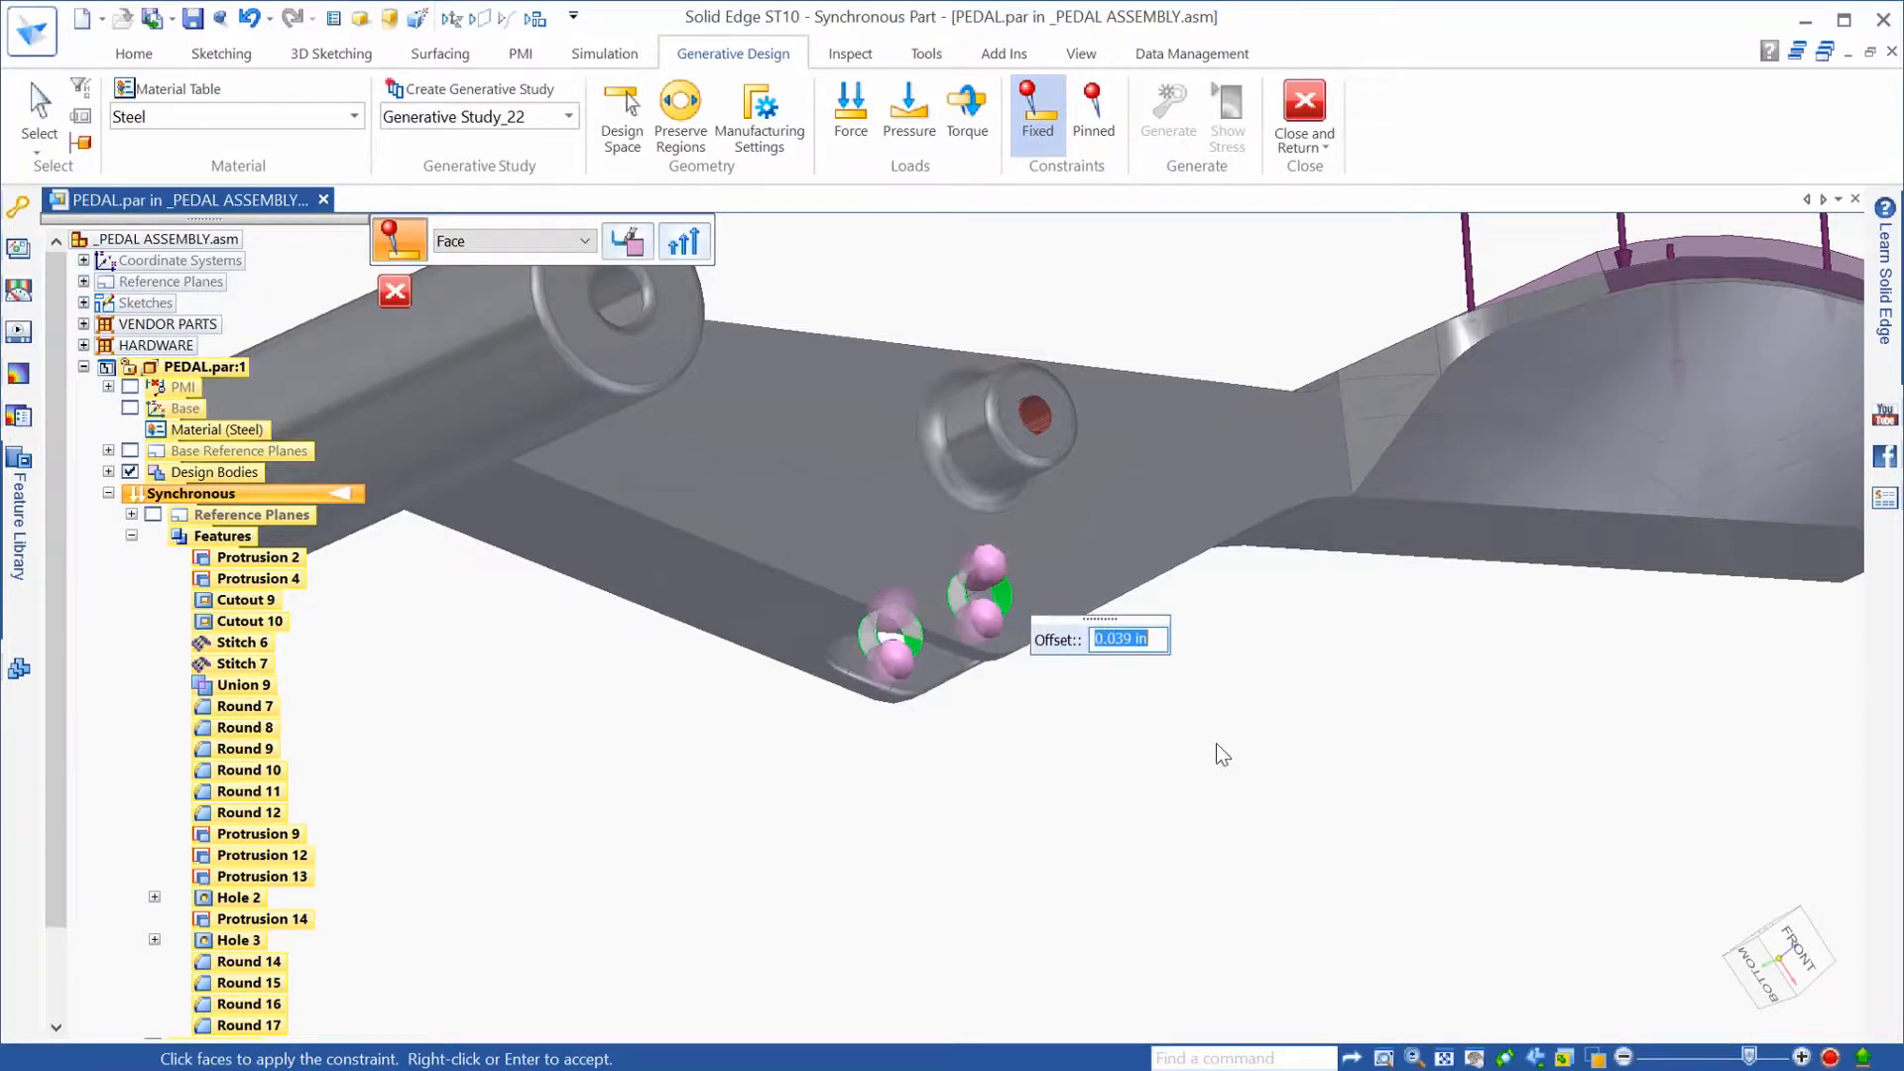
text(.2)
key(Return)
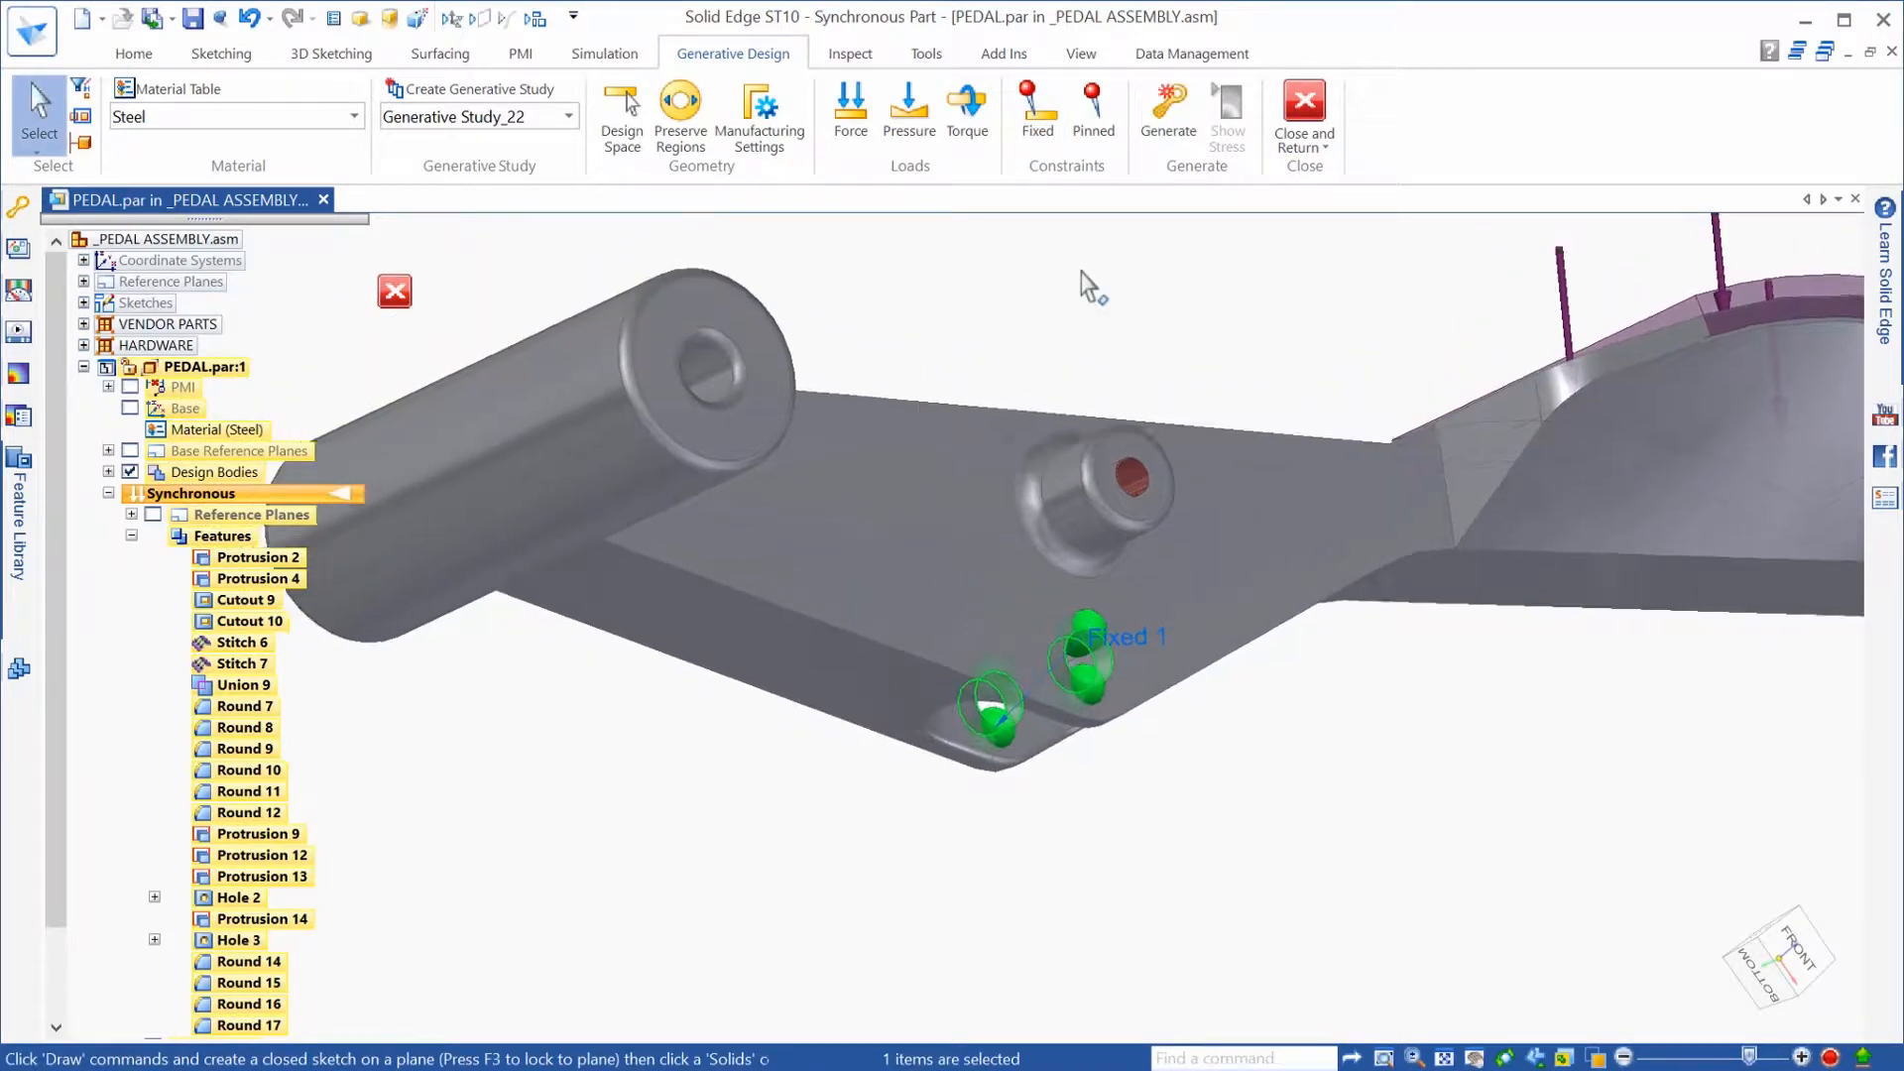
Step: Add a fixed constraint with a 0.2 in offset to the bore through the pivot tube
click(1038, 109)
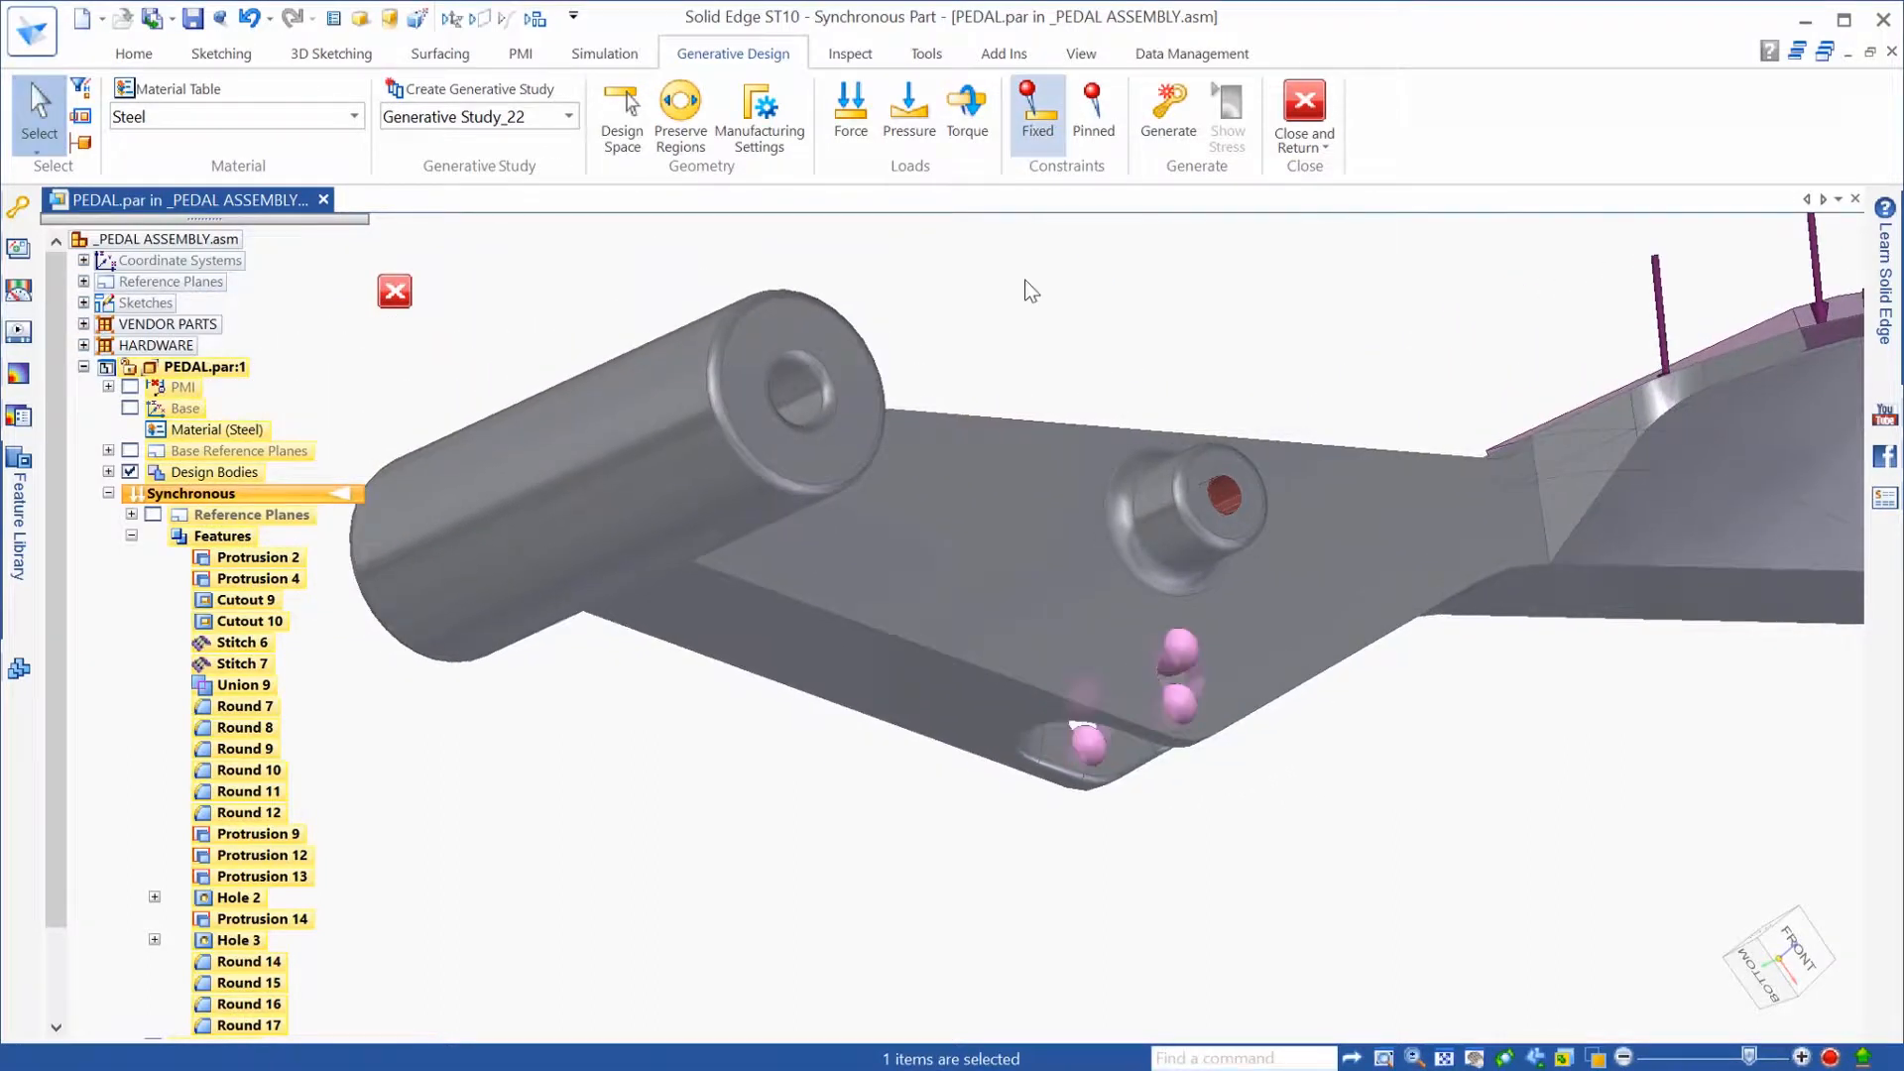
click(789, 401)
text(.200)
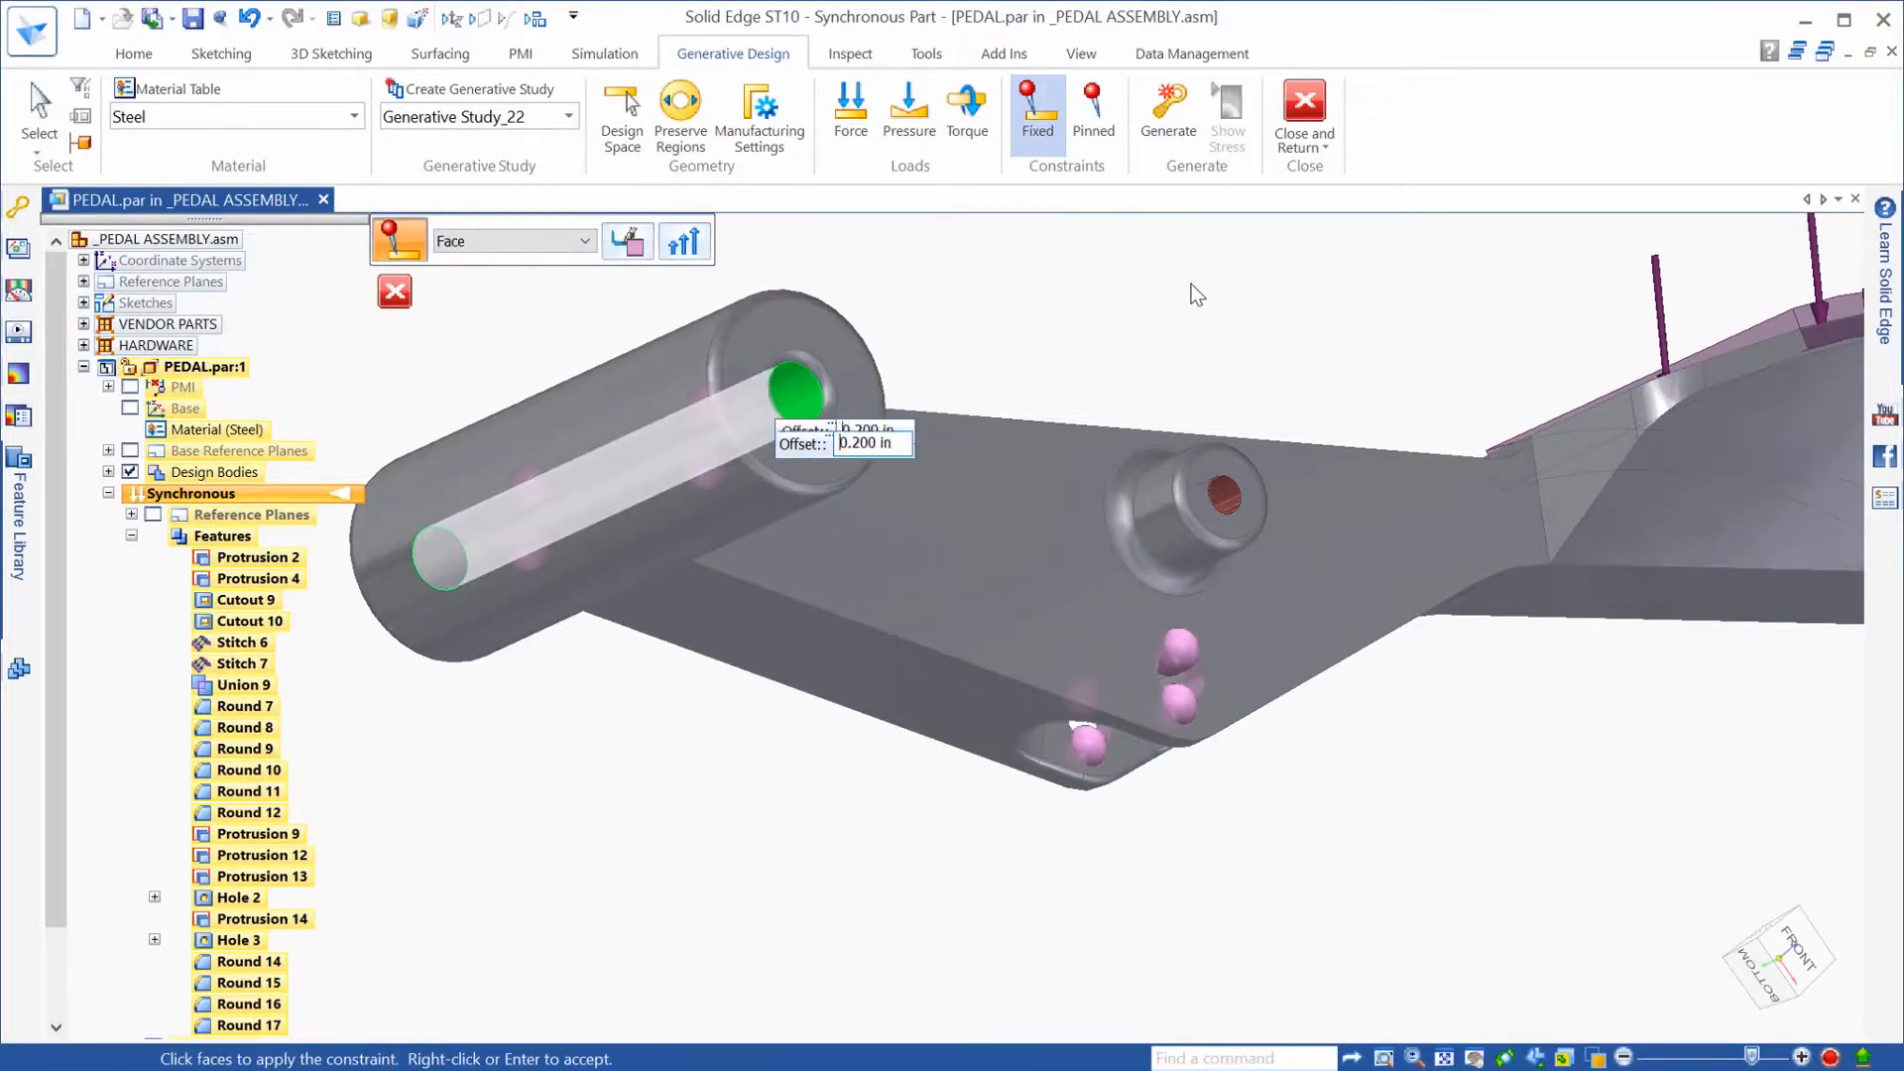
key(Return)
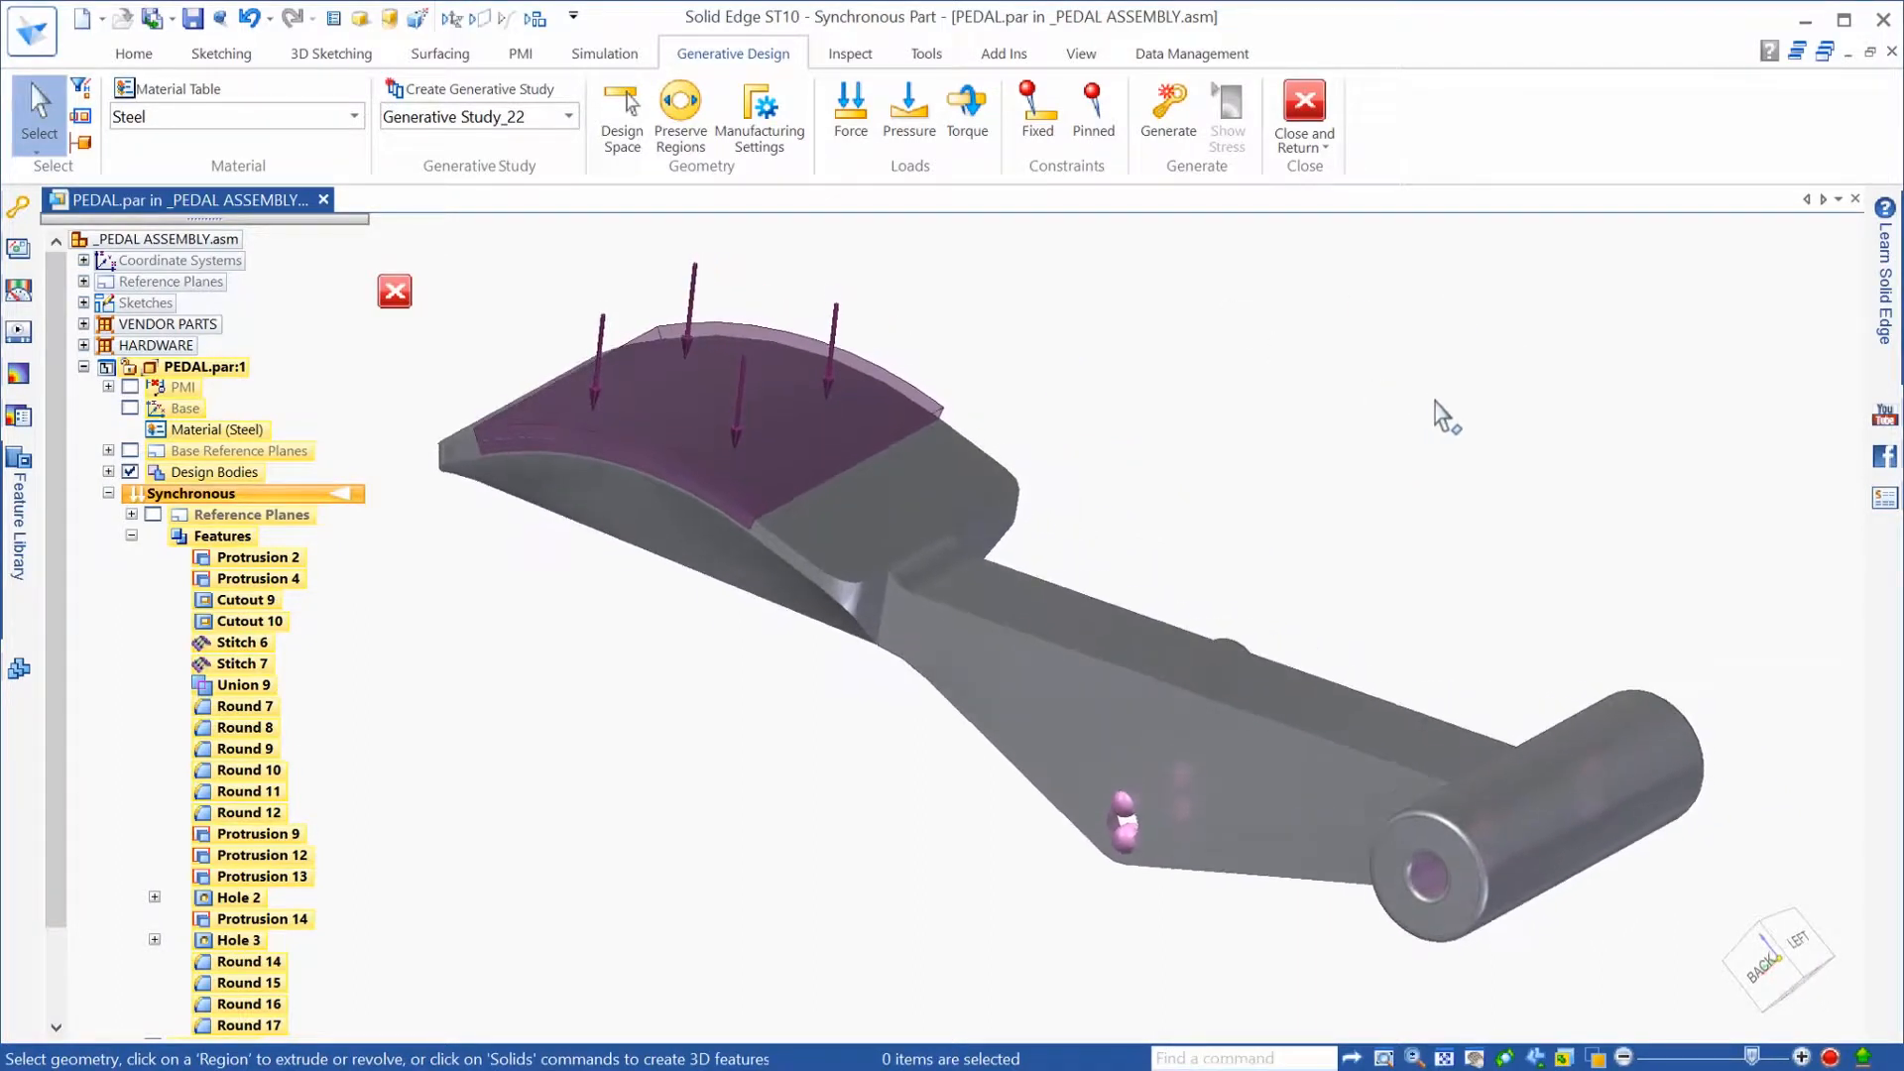
Step: Generate the study with slightly raised study quality and a target mass of 2.595 lbm
click(1175, 119)
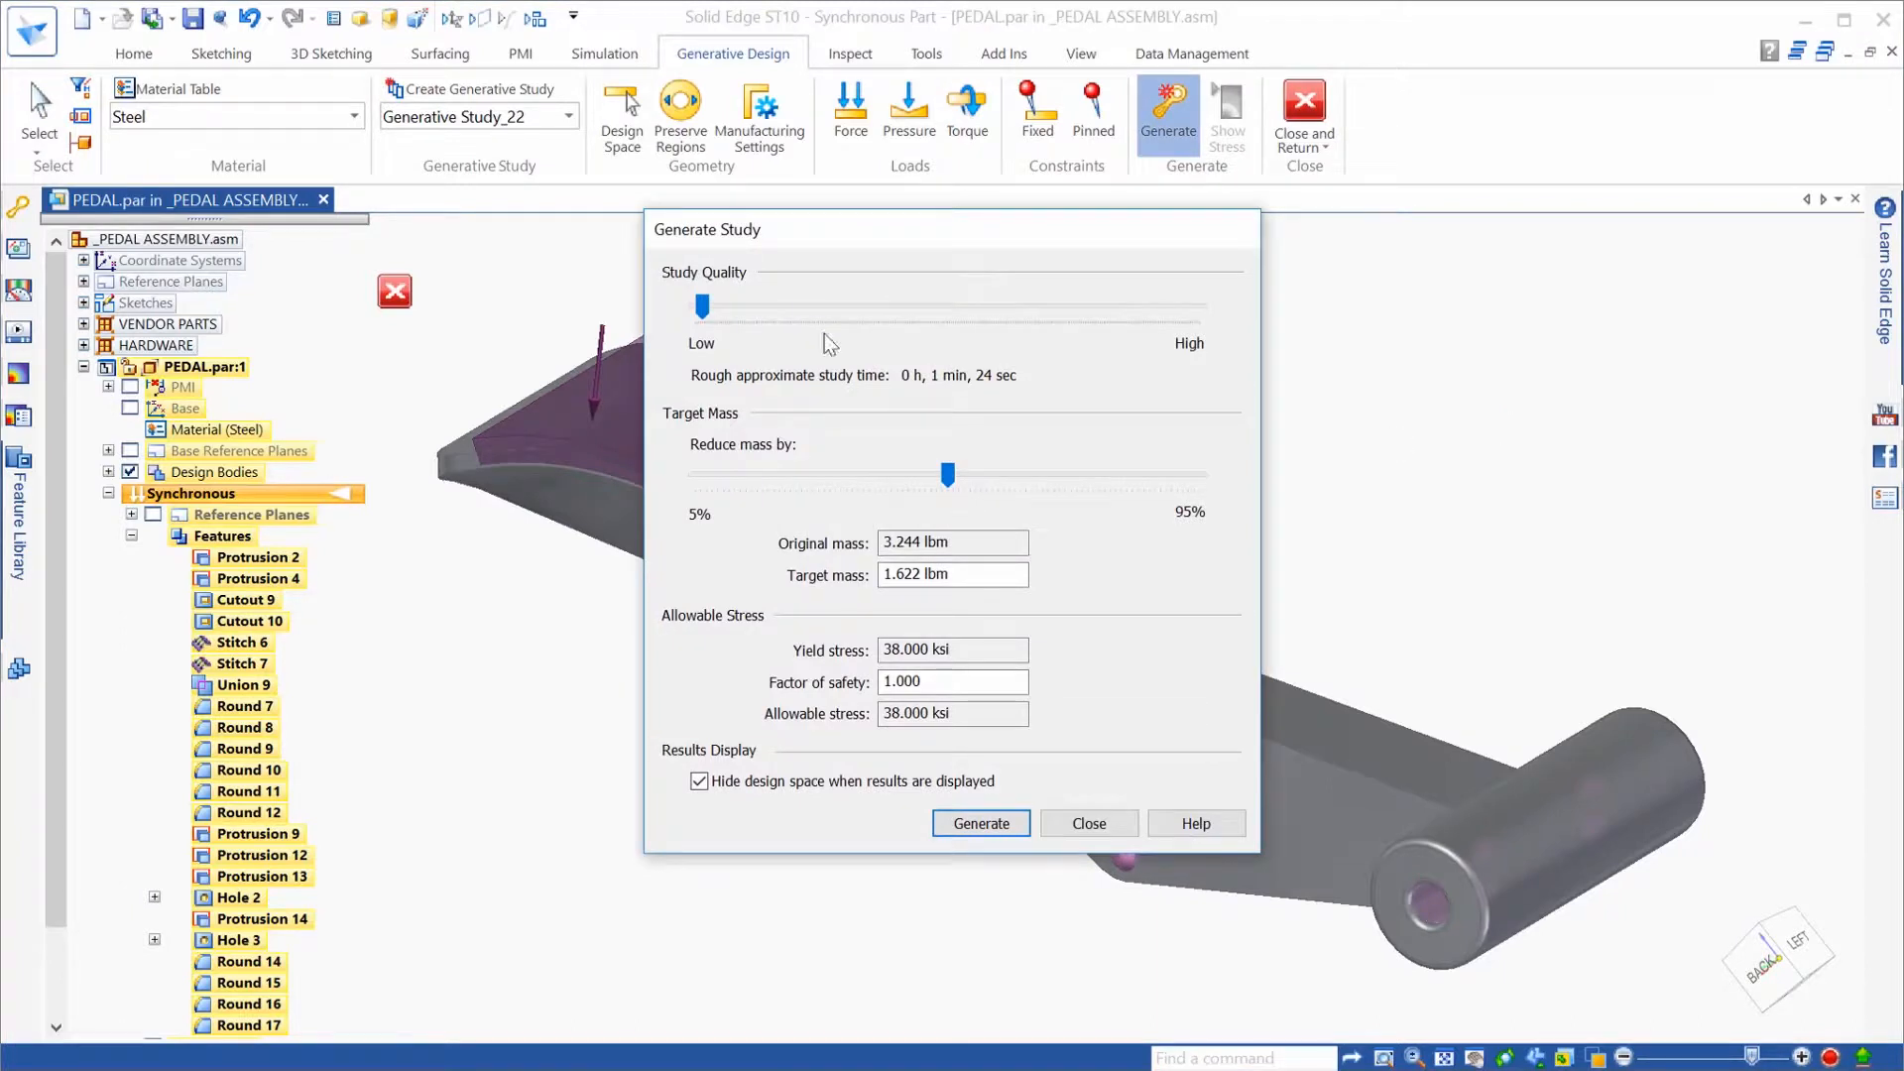
drag(779, 319, 858, 333)
drag(711, 317, 711, 317)
drag(948, 477, 781, 468)
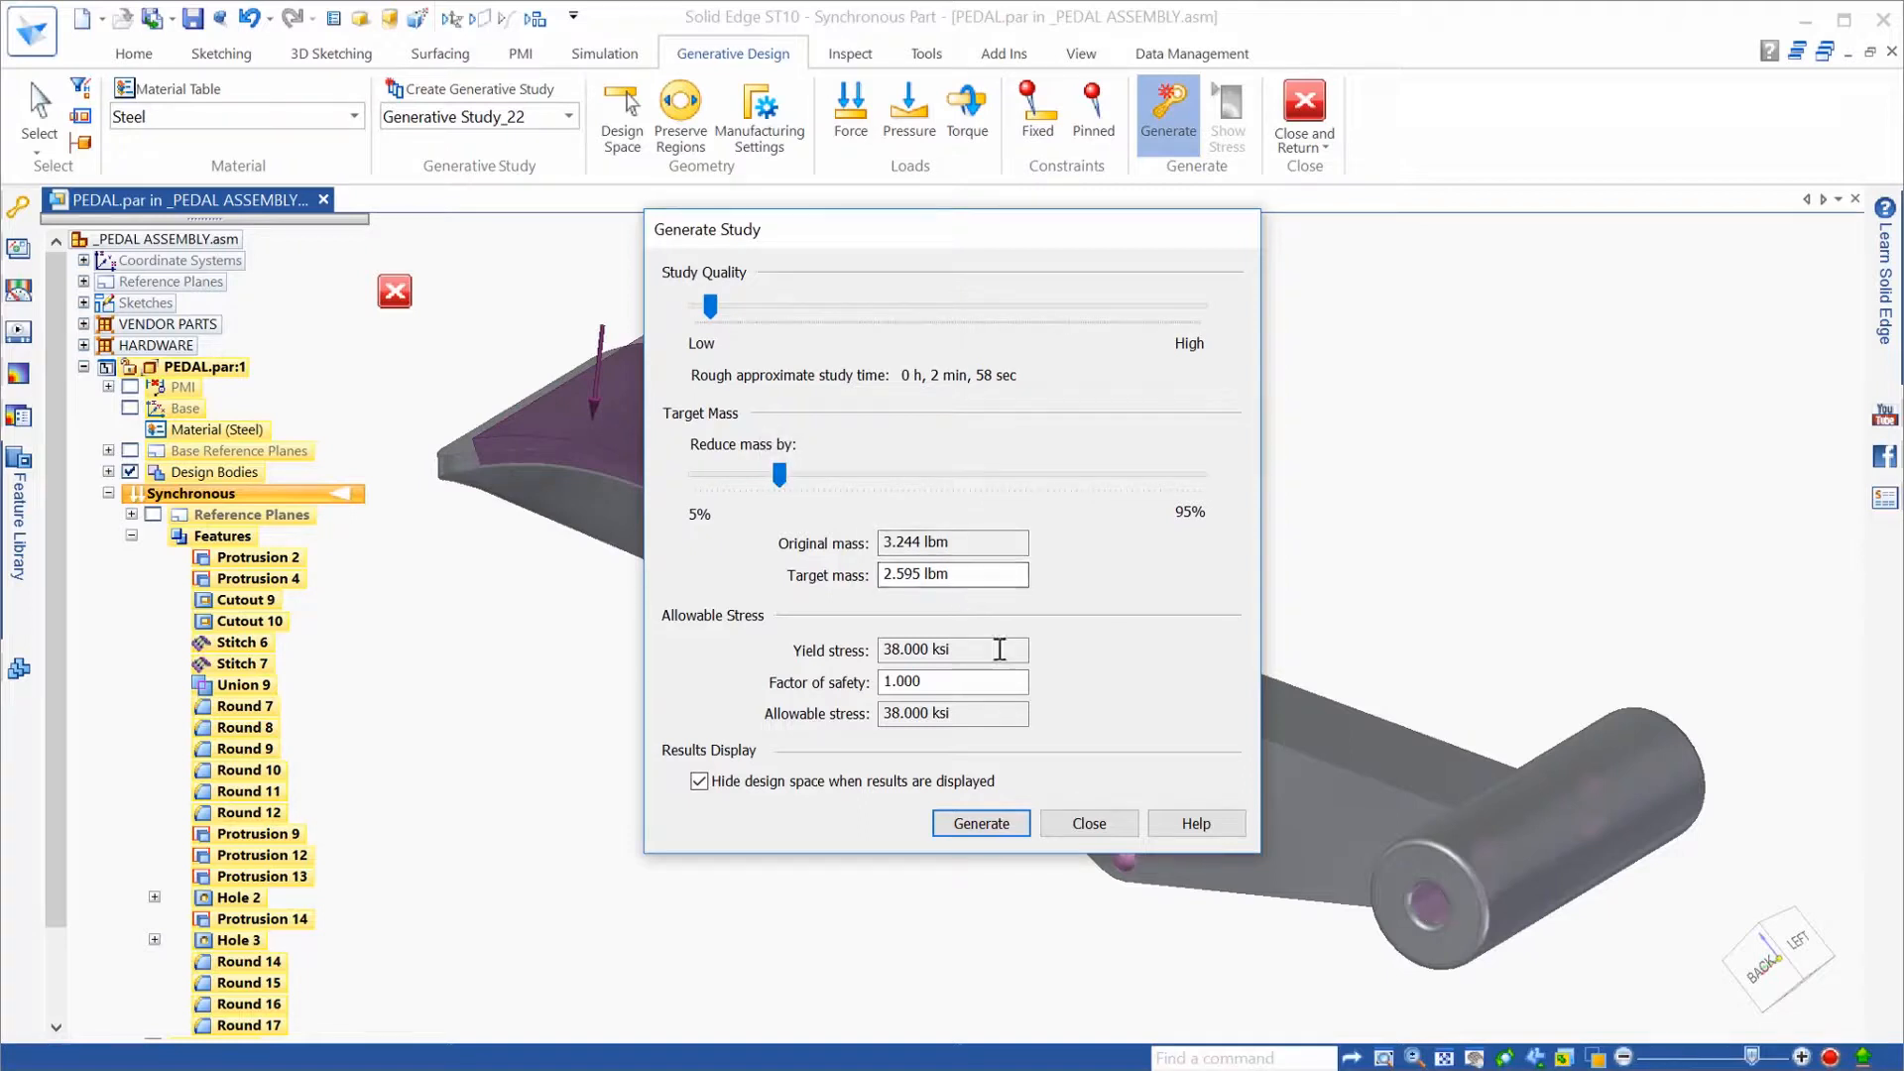
click(982, 824)
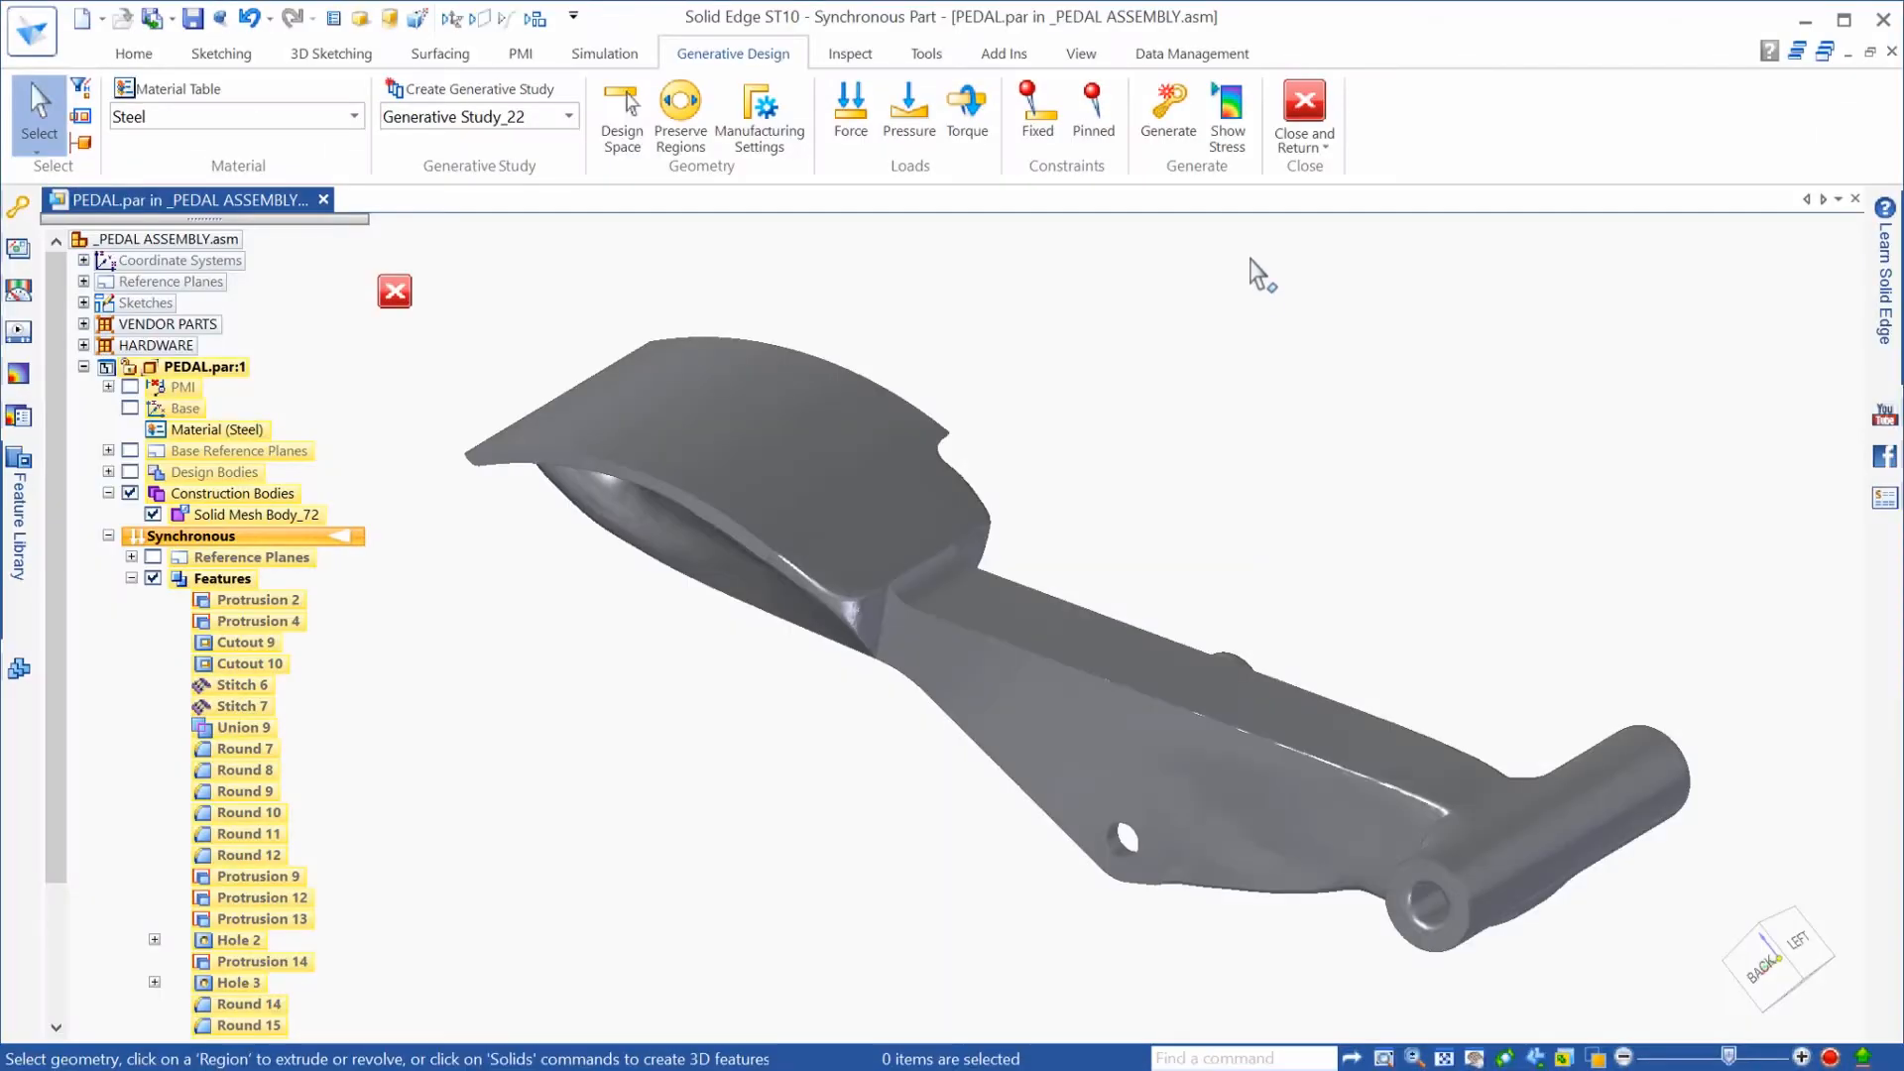
Step: Show the stress distribution on the generated pedal, examine it and close the stress display
click(1241, 133)
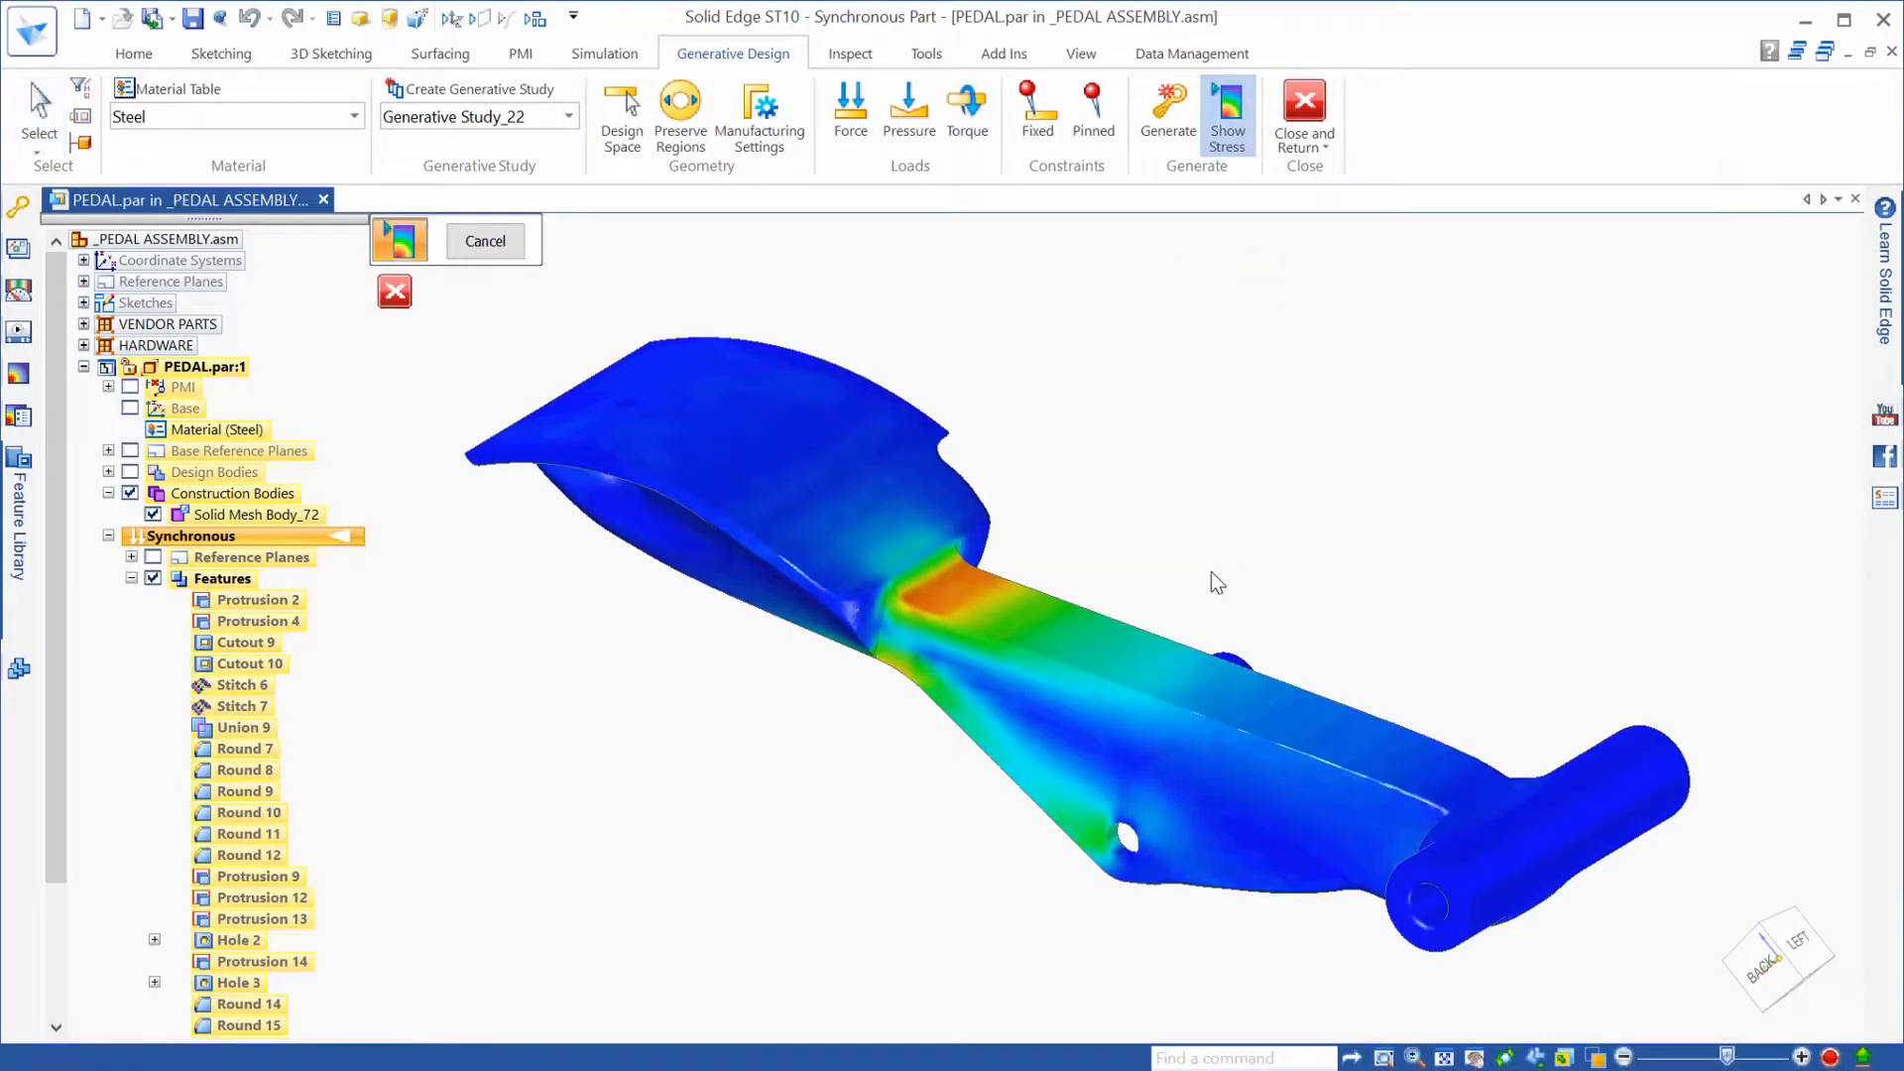
middle_drag(1211, 572, 1205, 449)
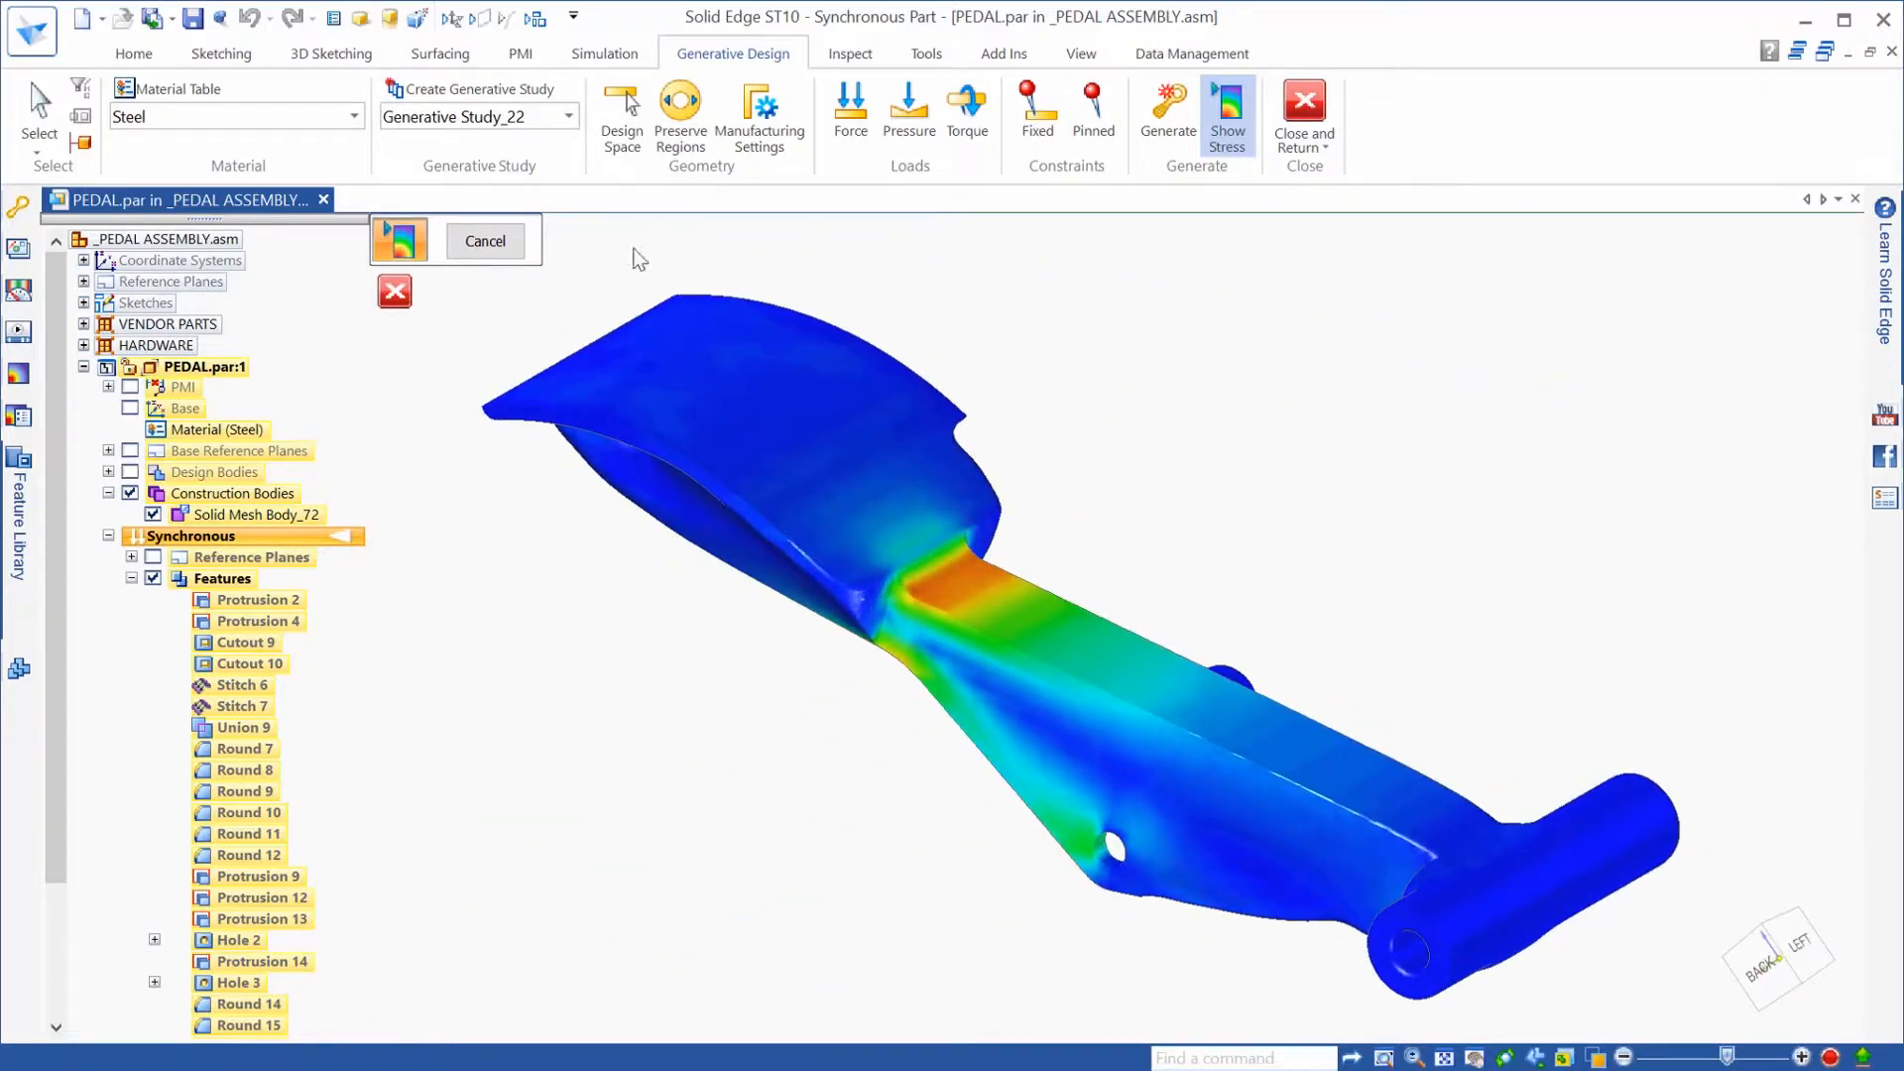
click(485, 241)
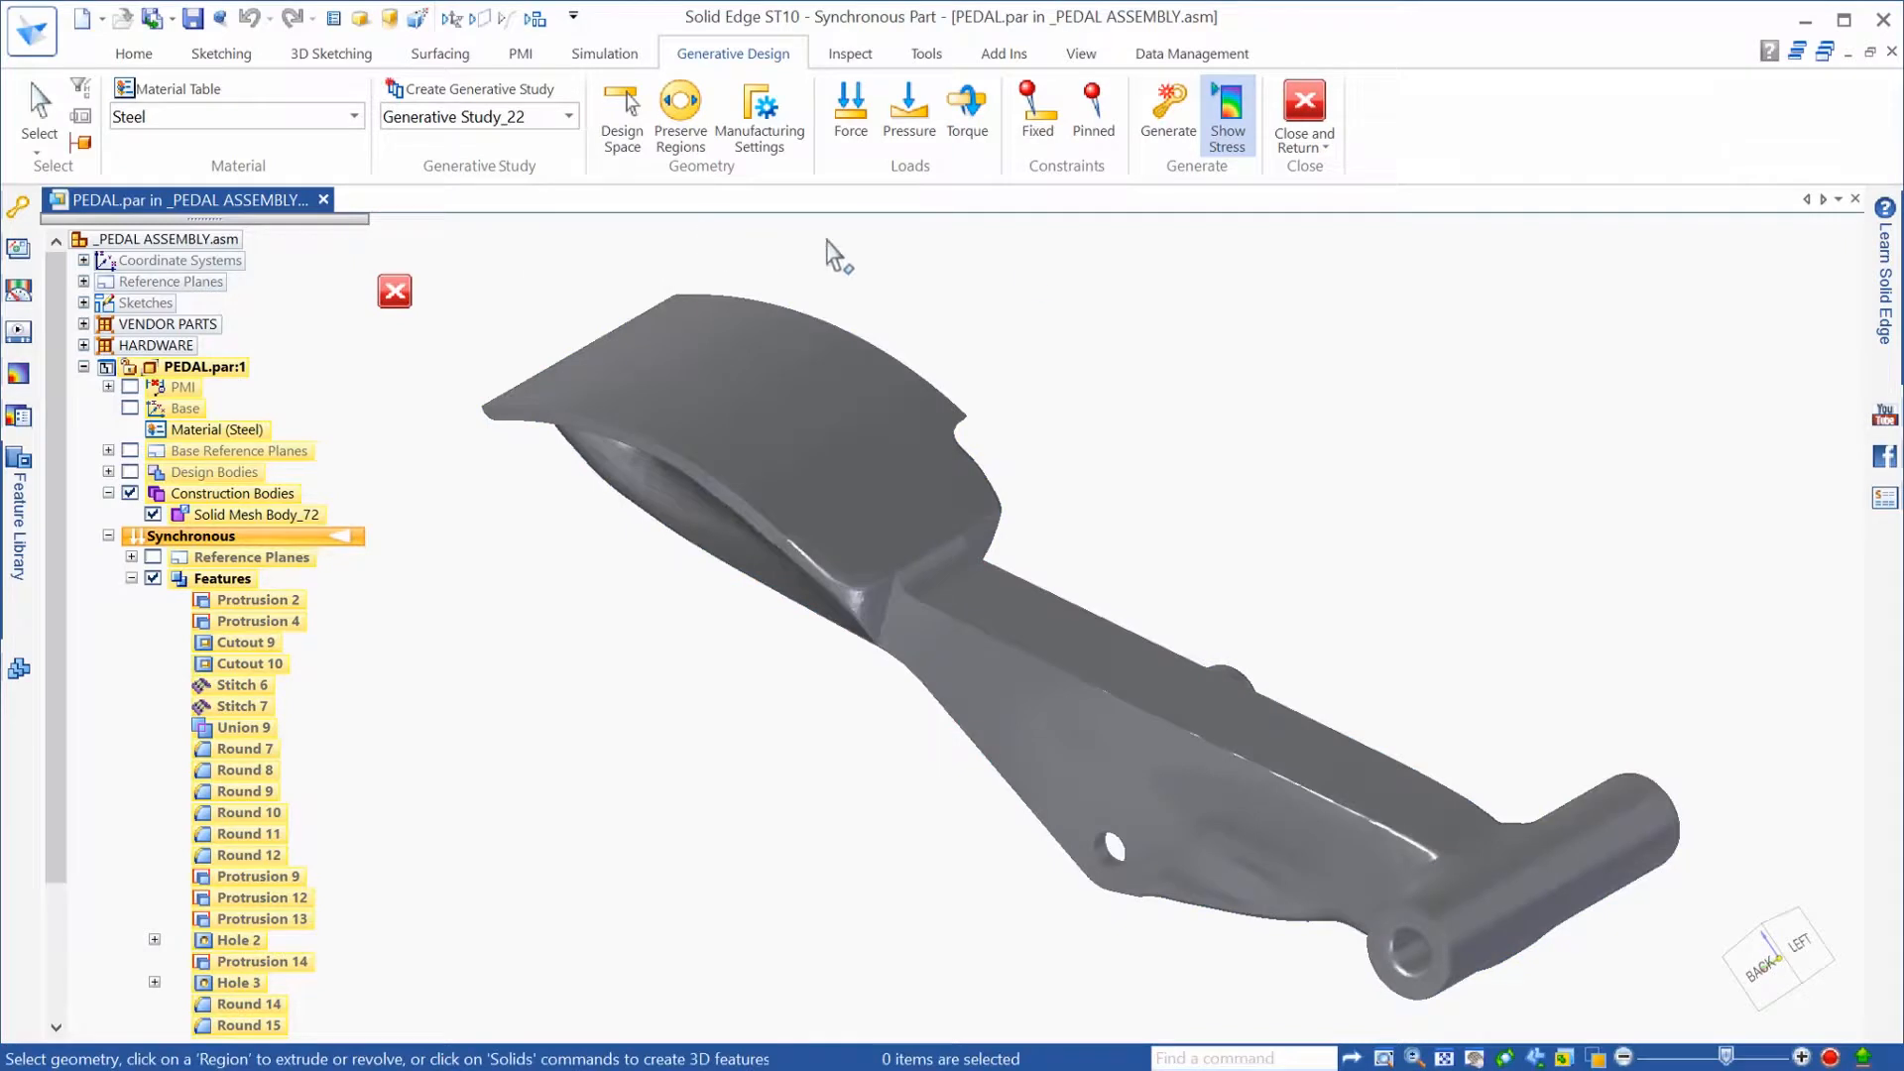
Step: Regenerate the study with the target mass reduced to 1.946 lbm and show the stress on the new shape
click(1170, 117)
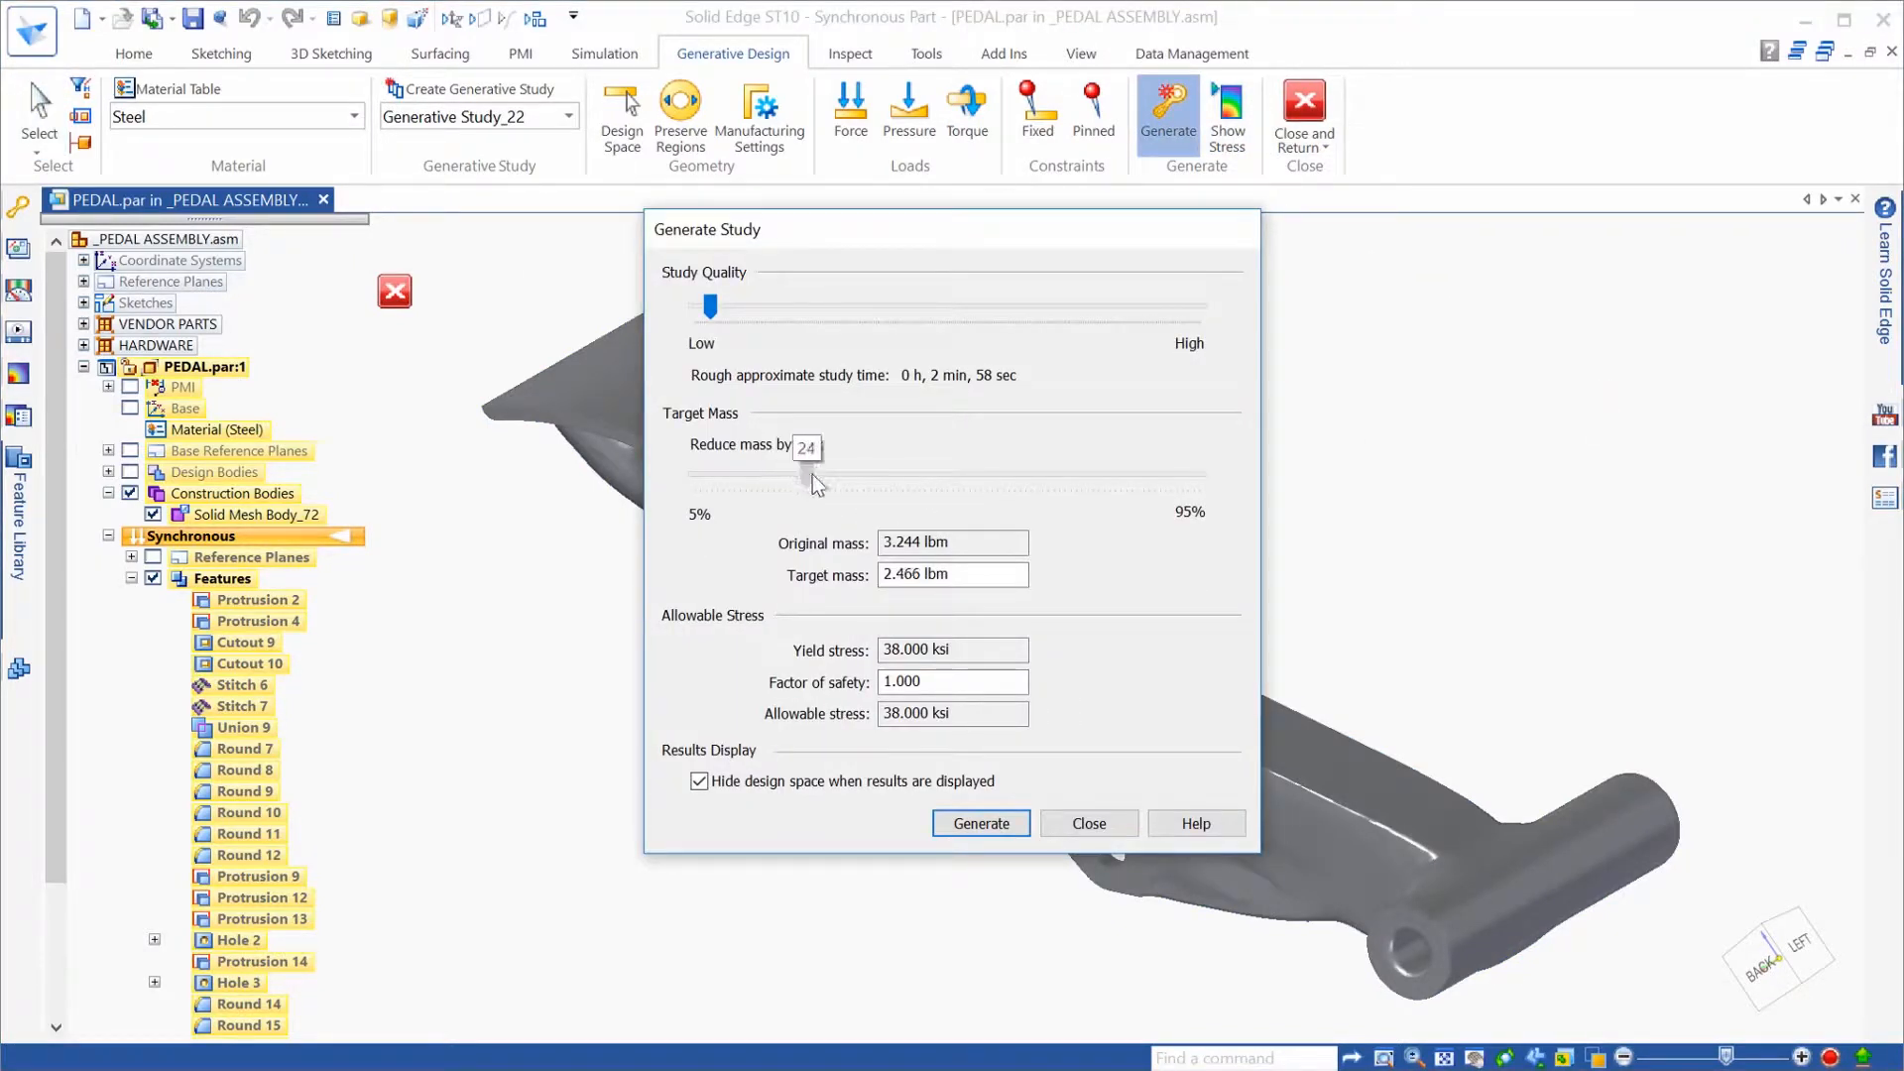
drag(879, 480, 892, 482)
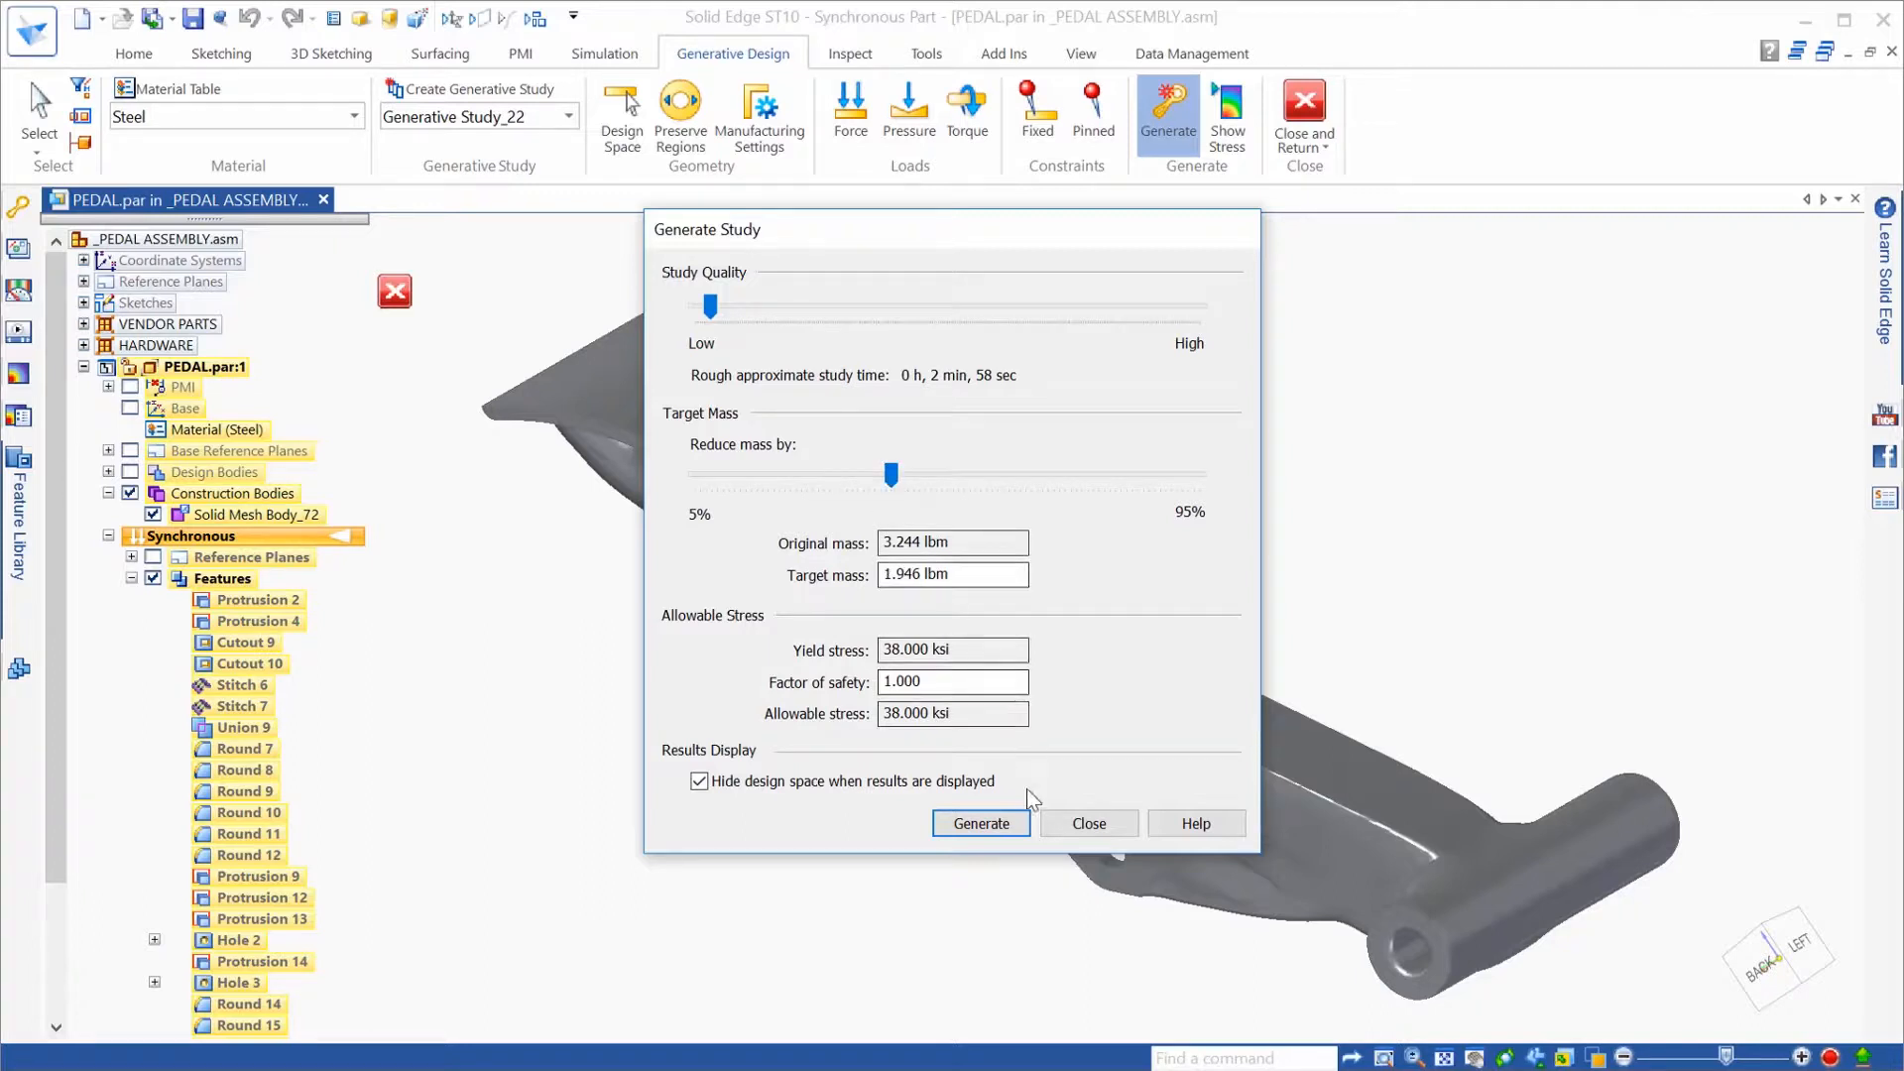
click(991, 826)
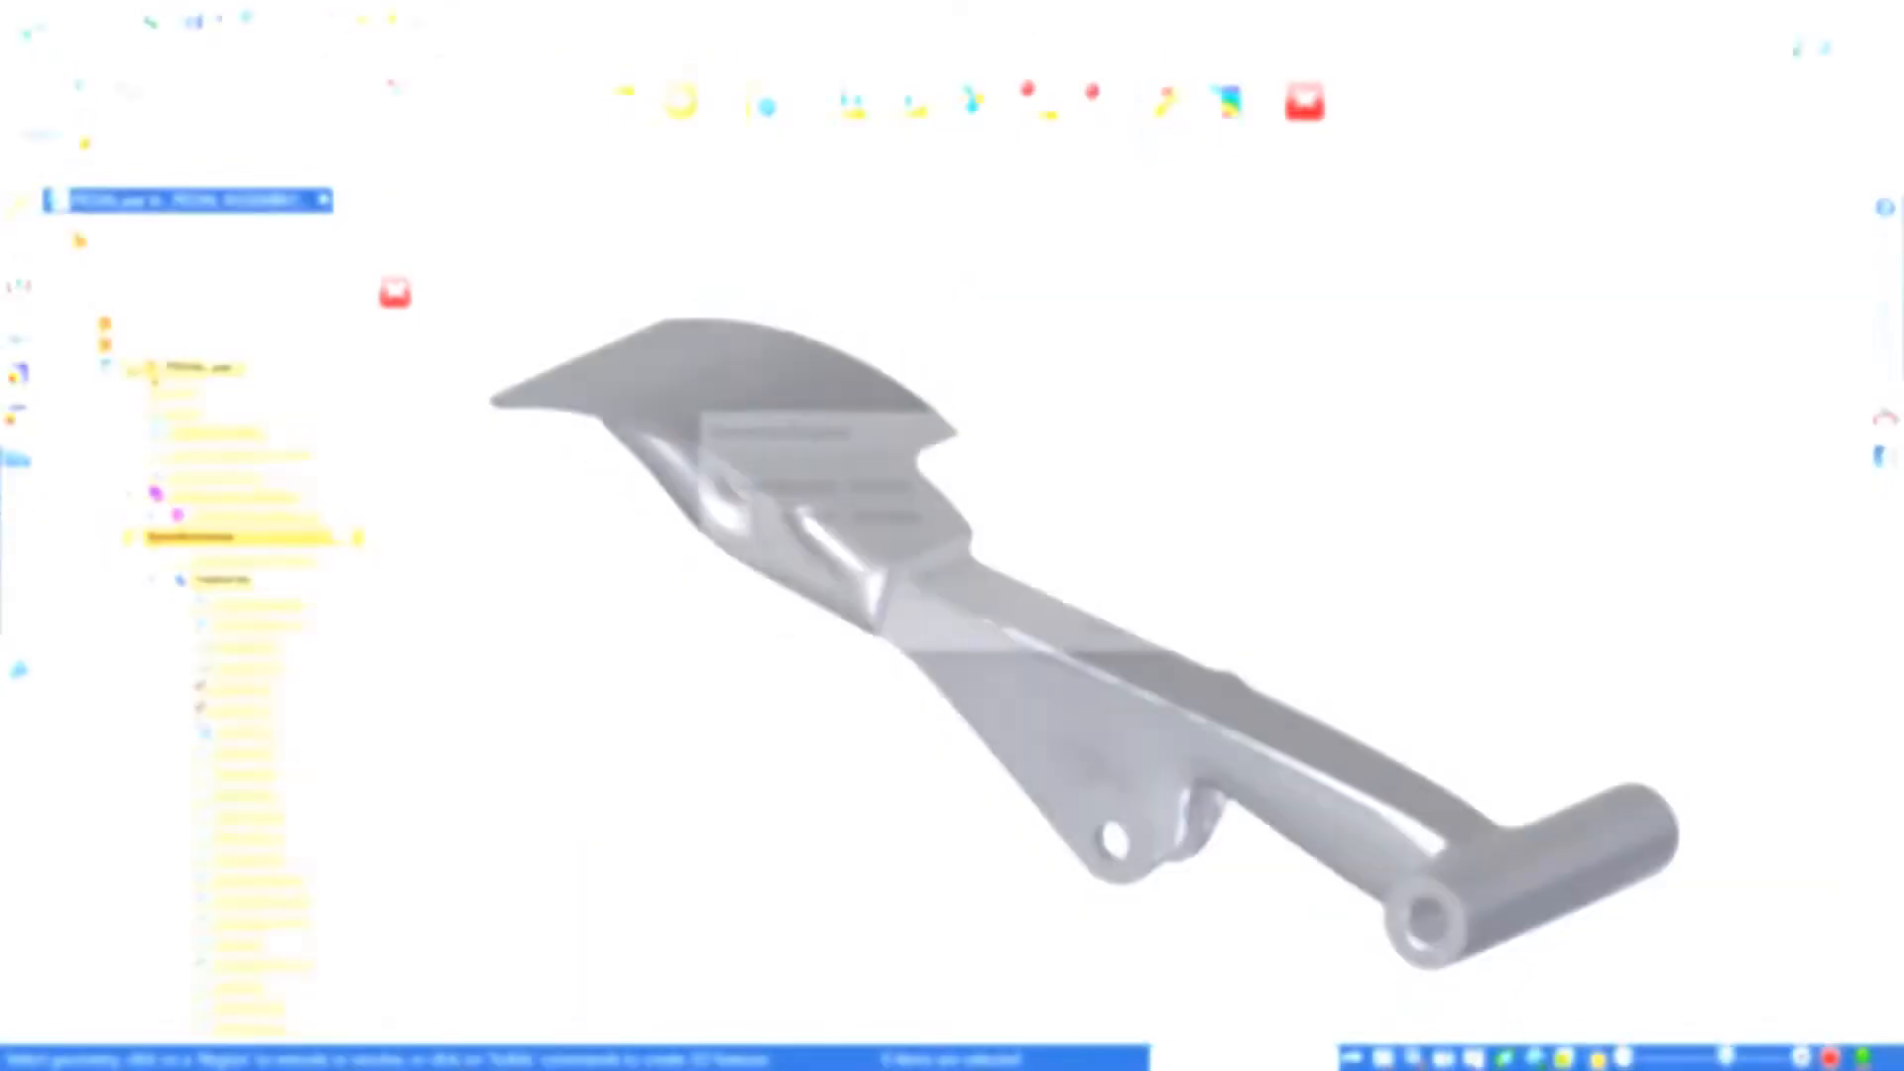
click(1227, 114)
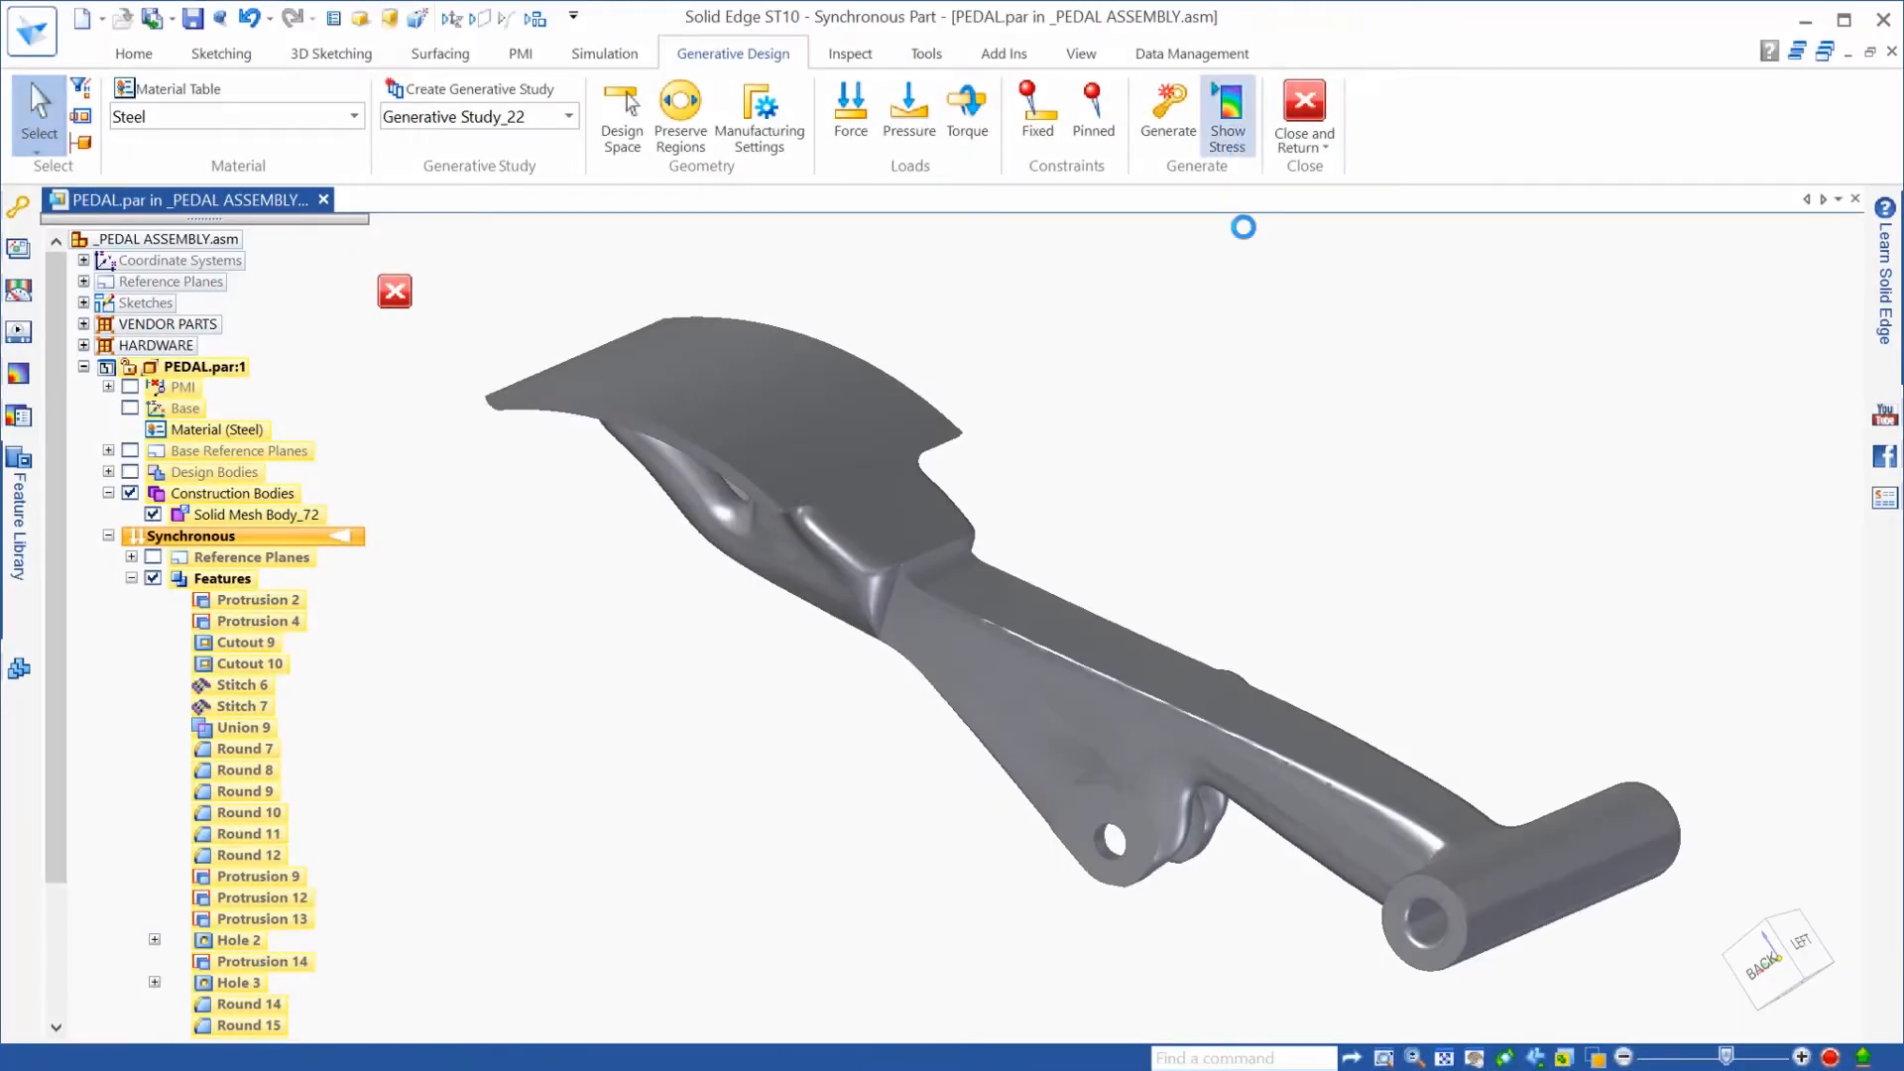
Step: Examine the stress distribution on the lighter pedal from another angle and close the stress display
middle_drag(1332, 501, 1233, 553)
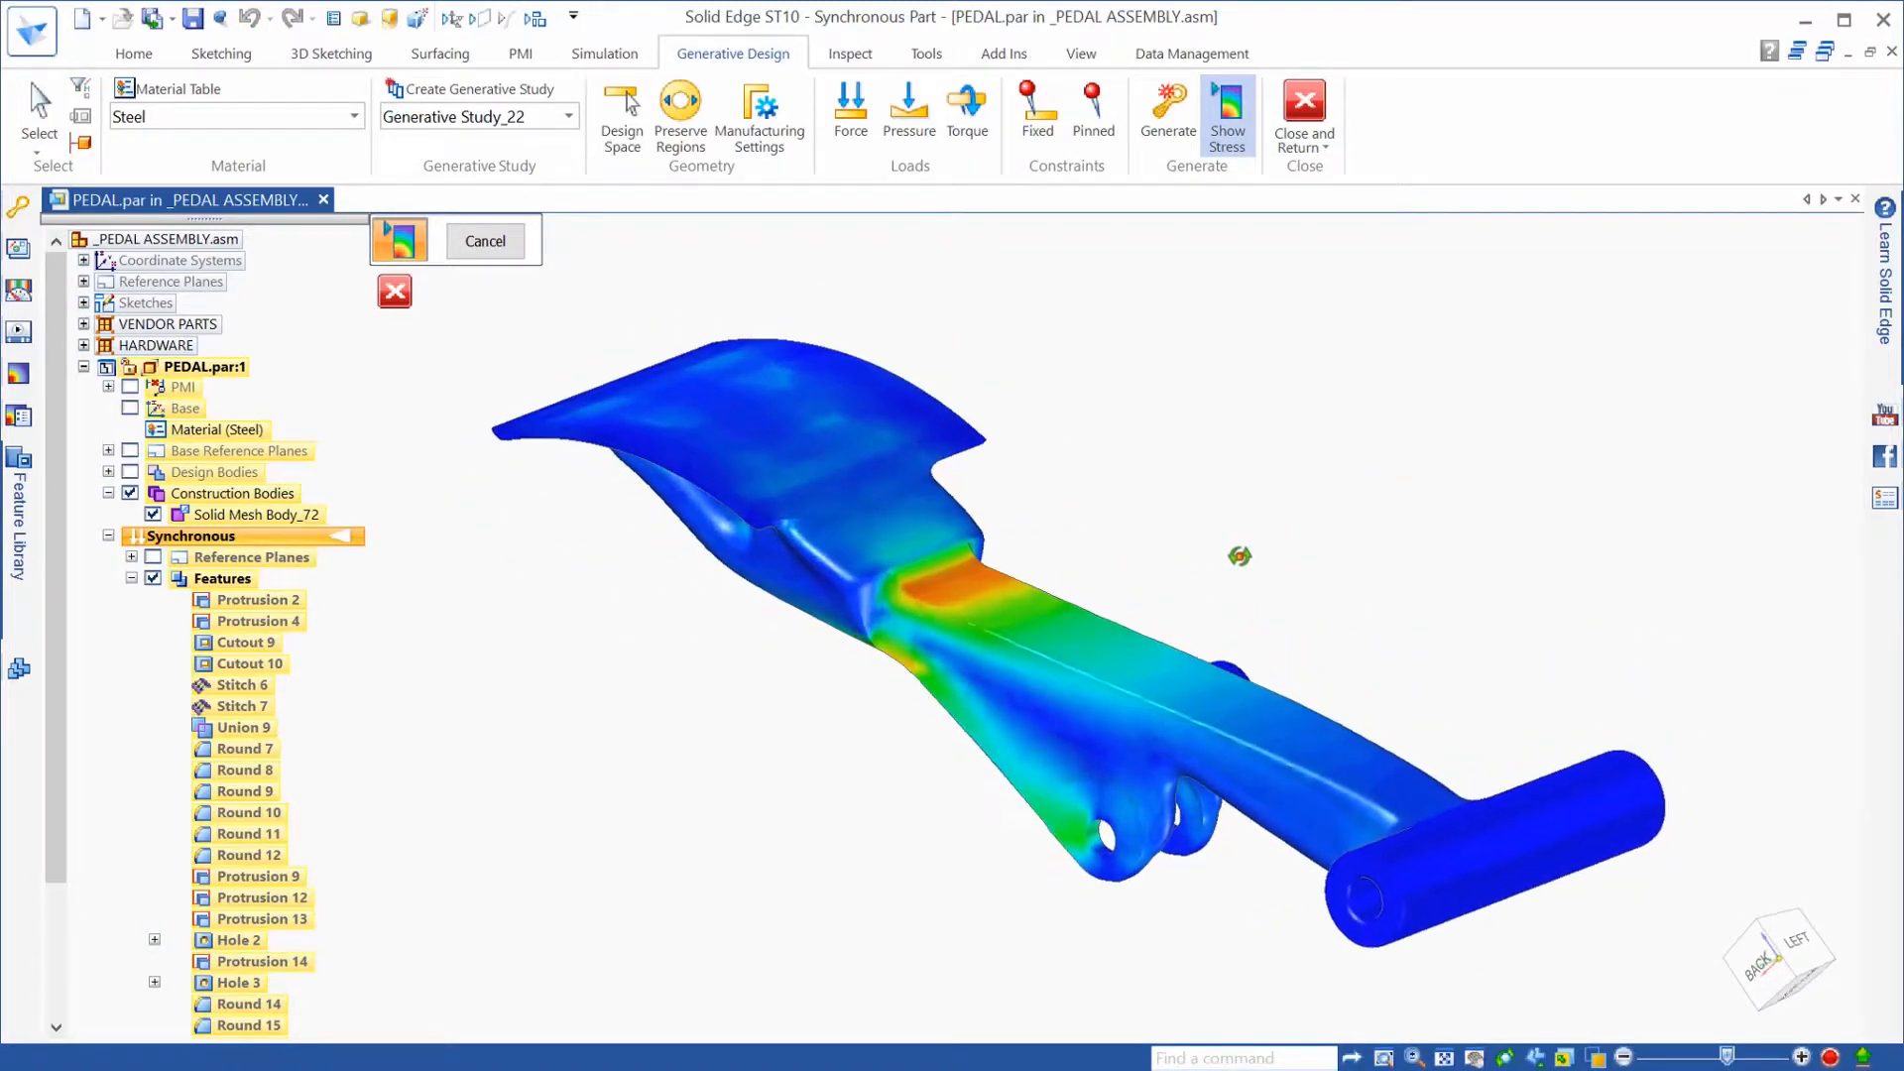
click(505, 246)
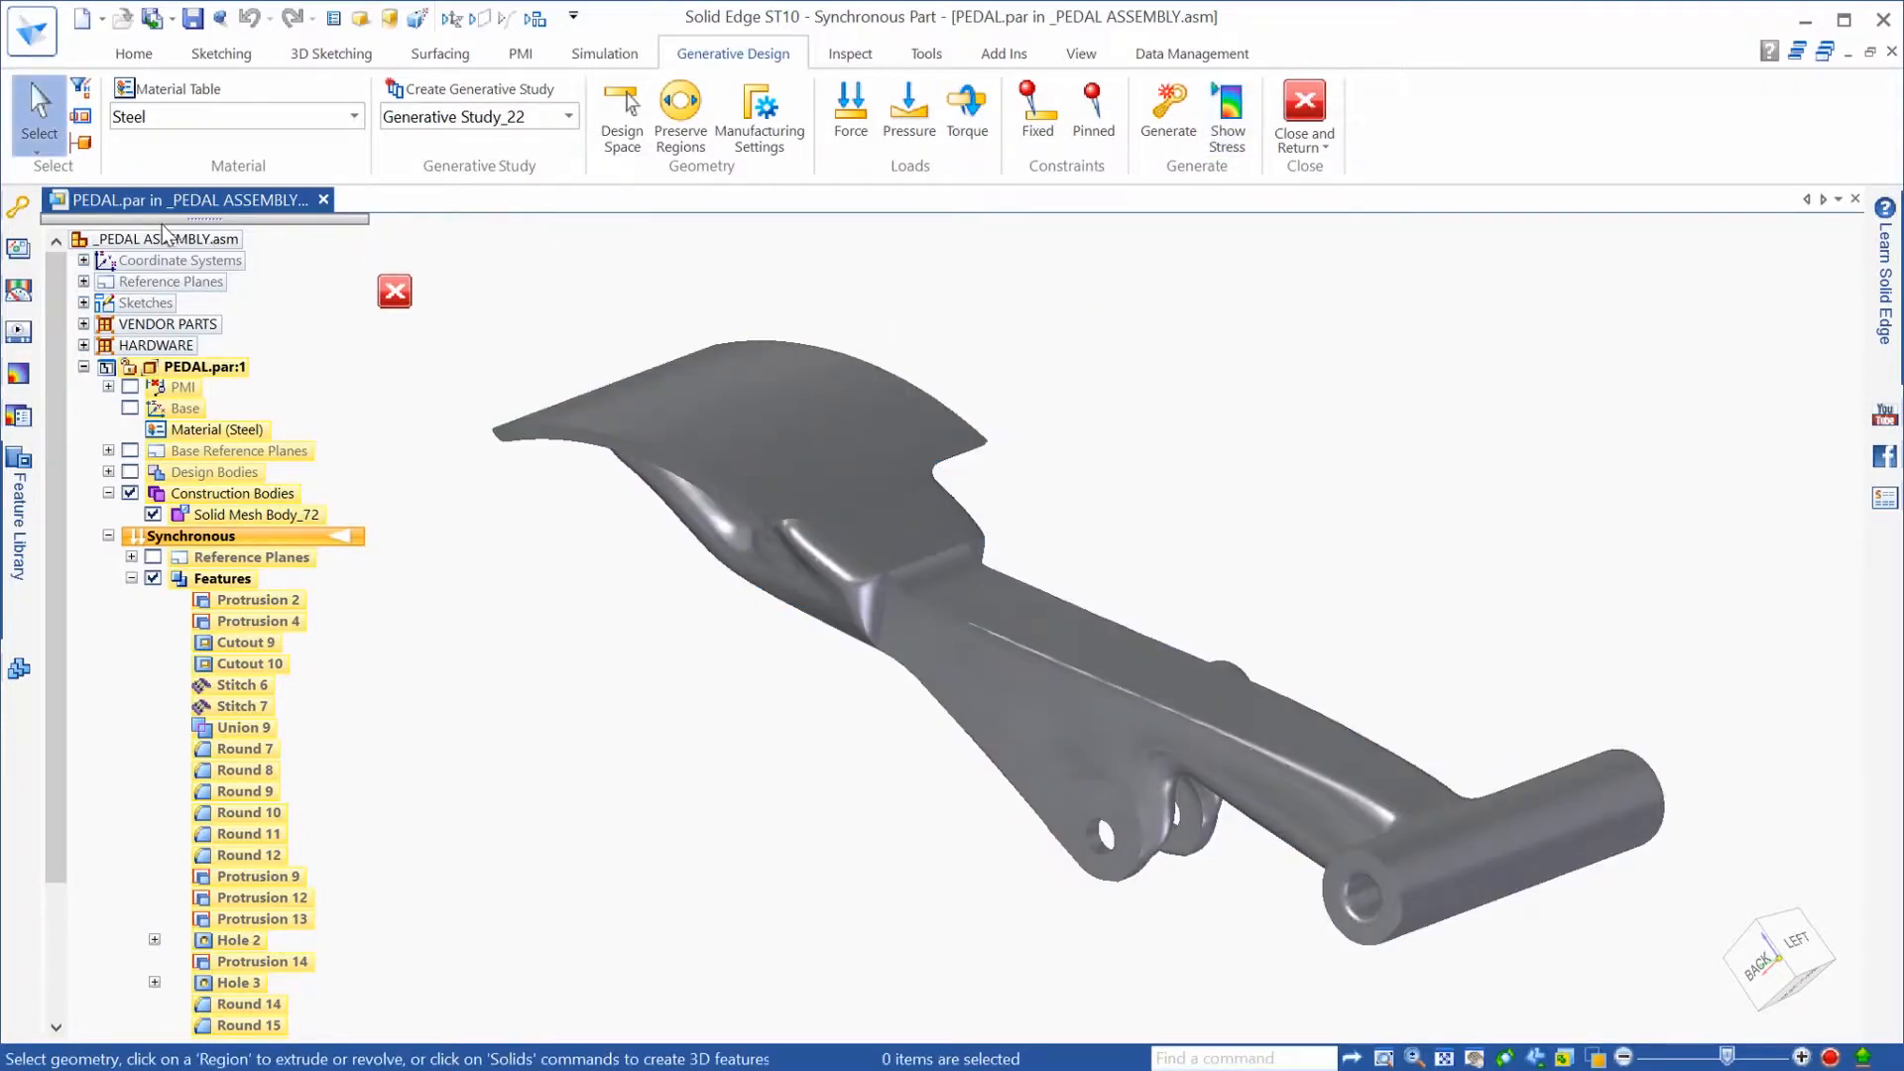
click(20, 208)
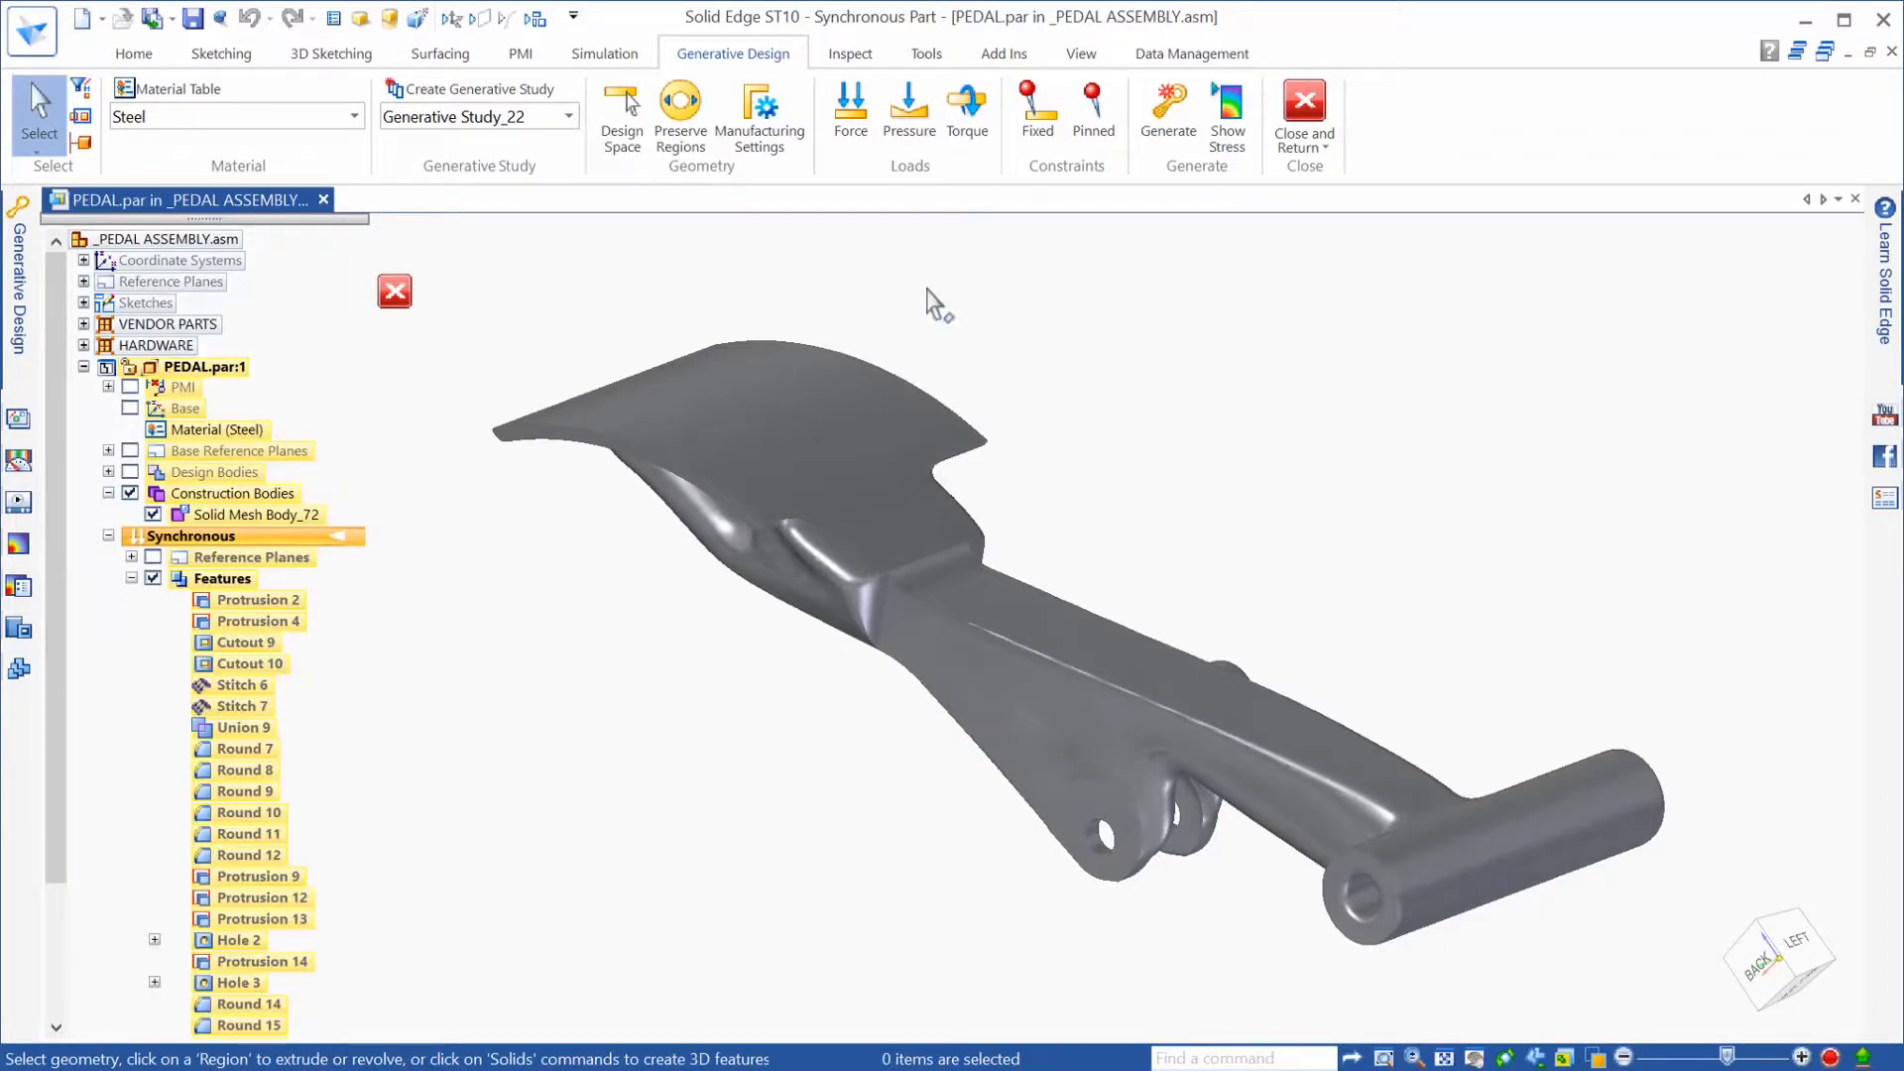
Step: Redisplay the original pedal design body and select the narrow faces along the foot pad's near side and arm end as preserved regions
click(130, 472)
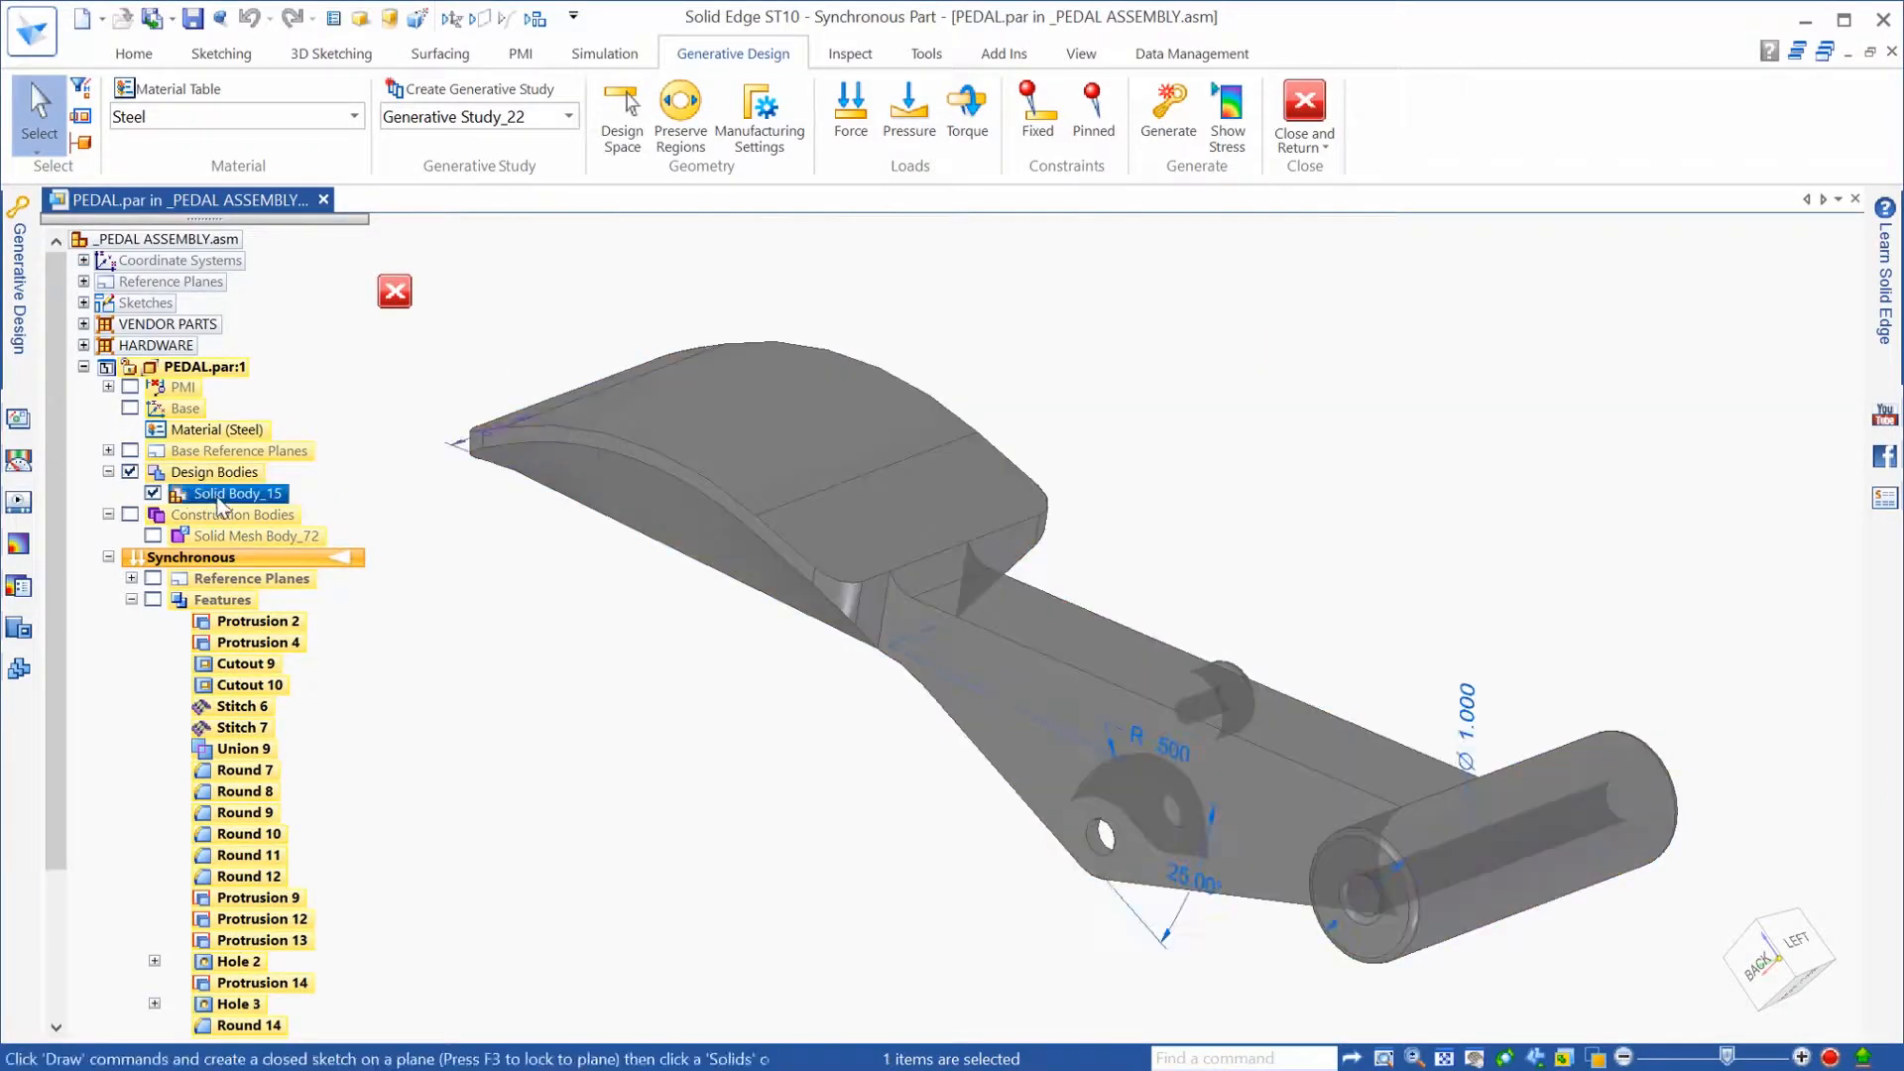
click(681, 111)
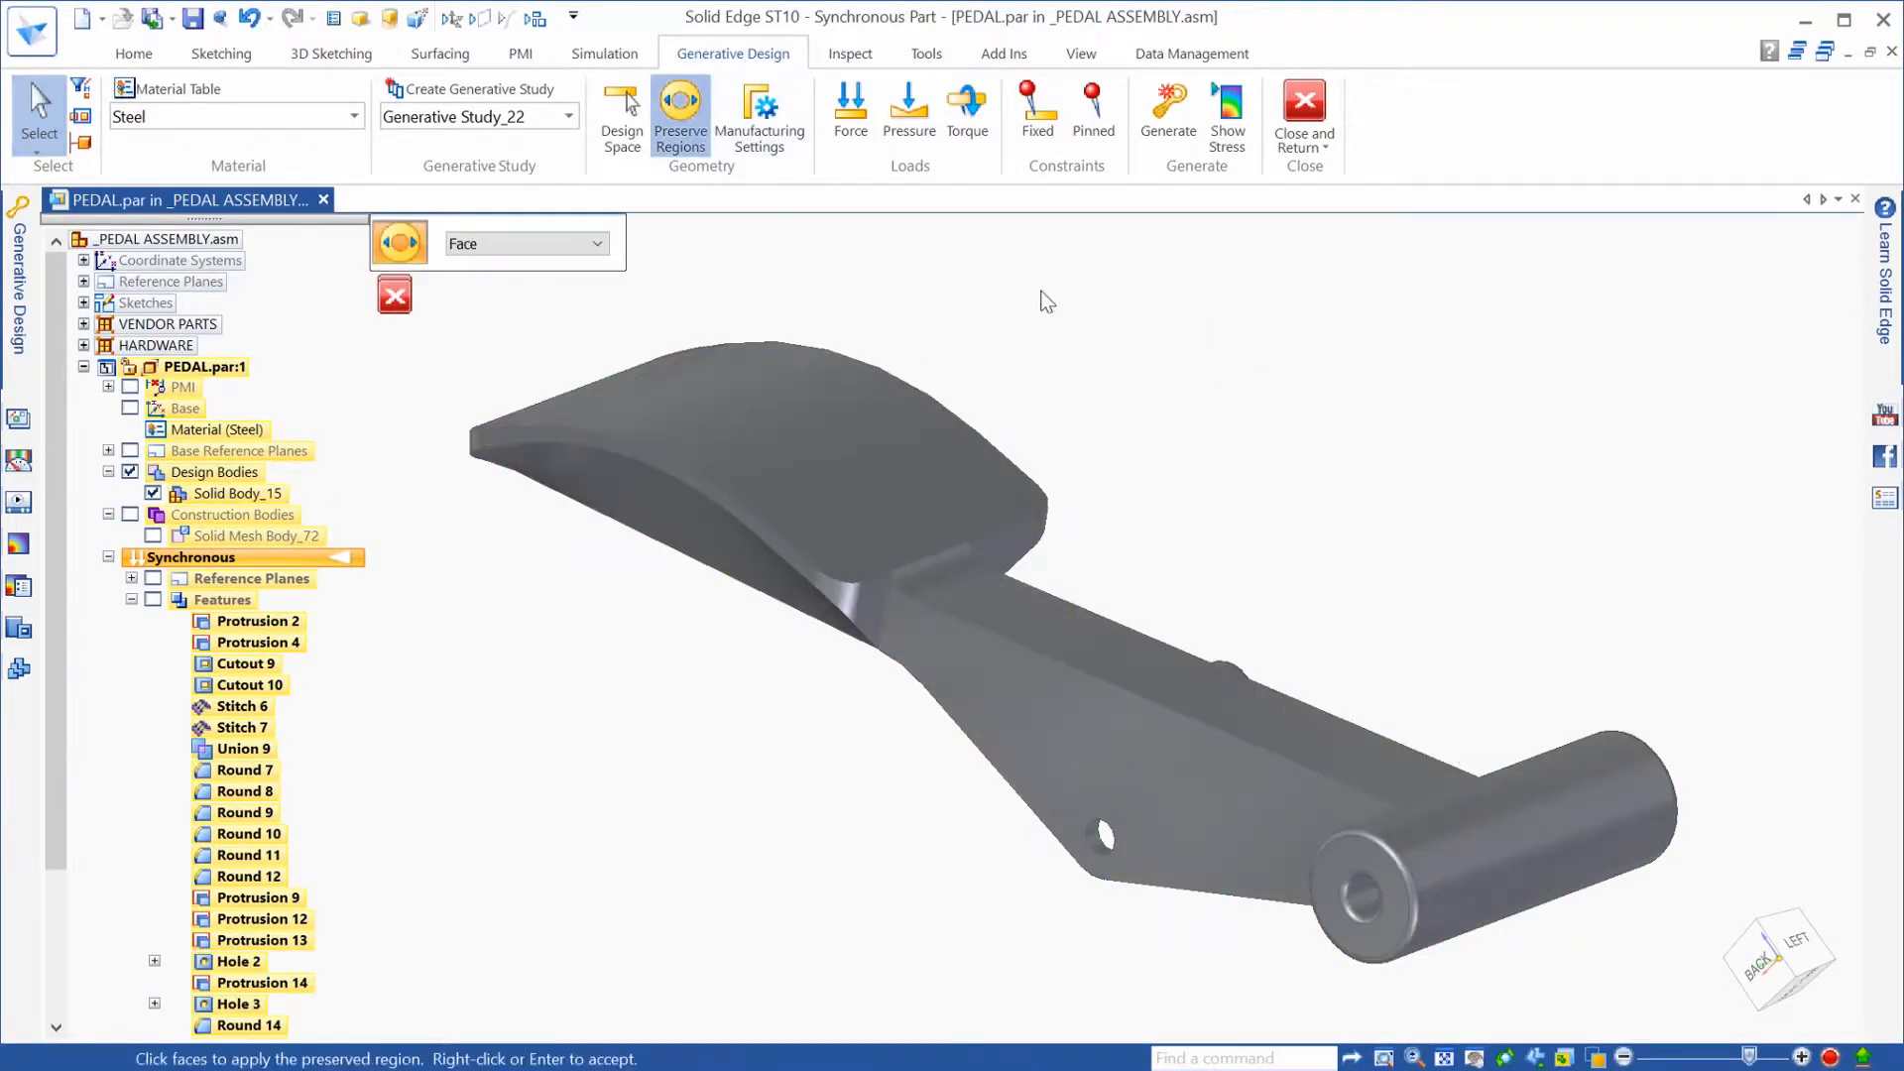
click(1014, 546)
click(945, 564)
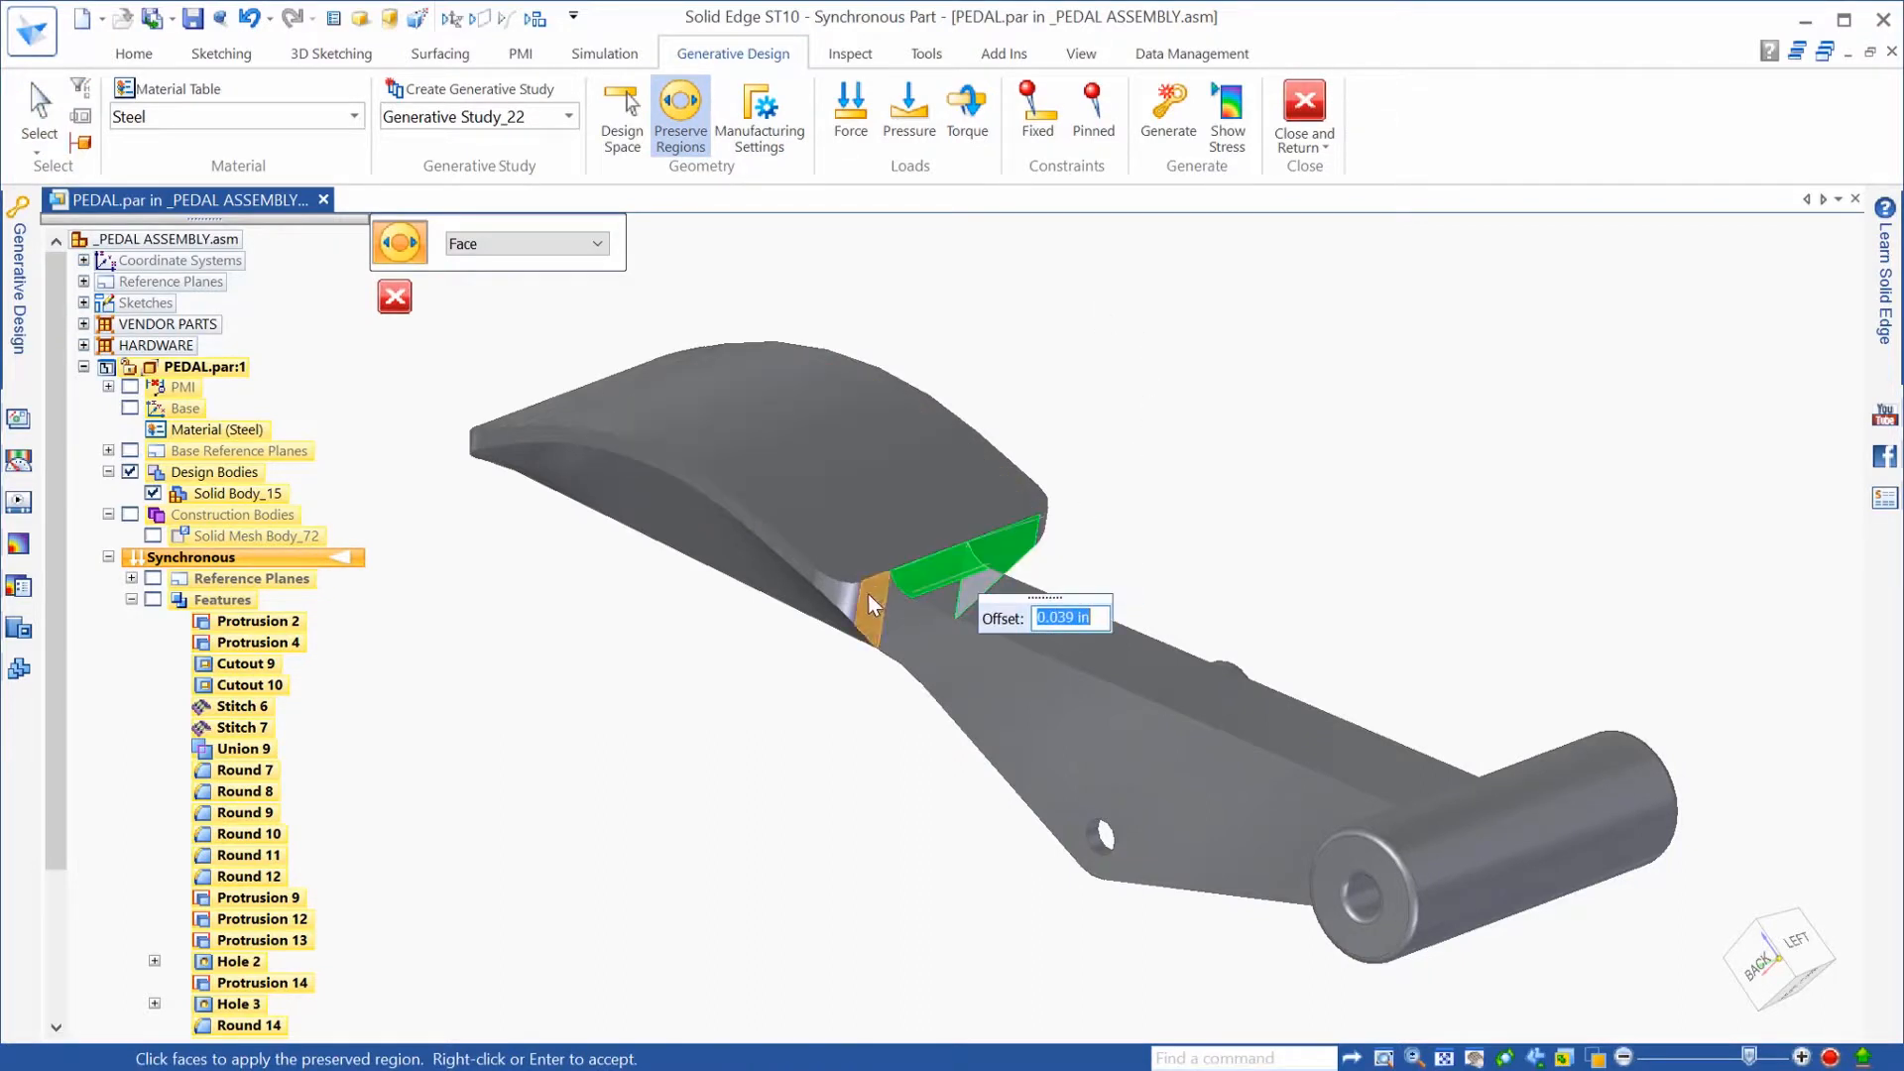
click(867, 597)
click(834, 593)
click(794, 567)
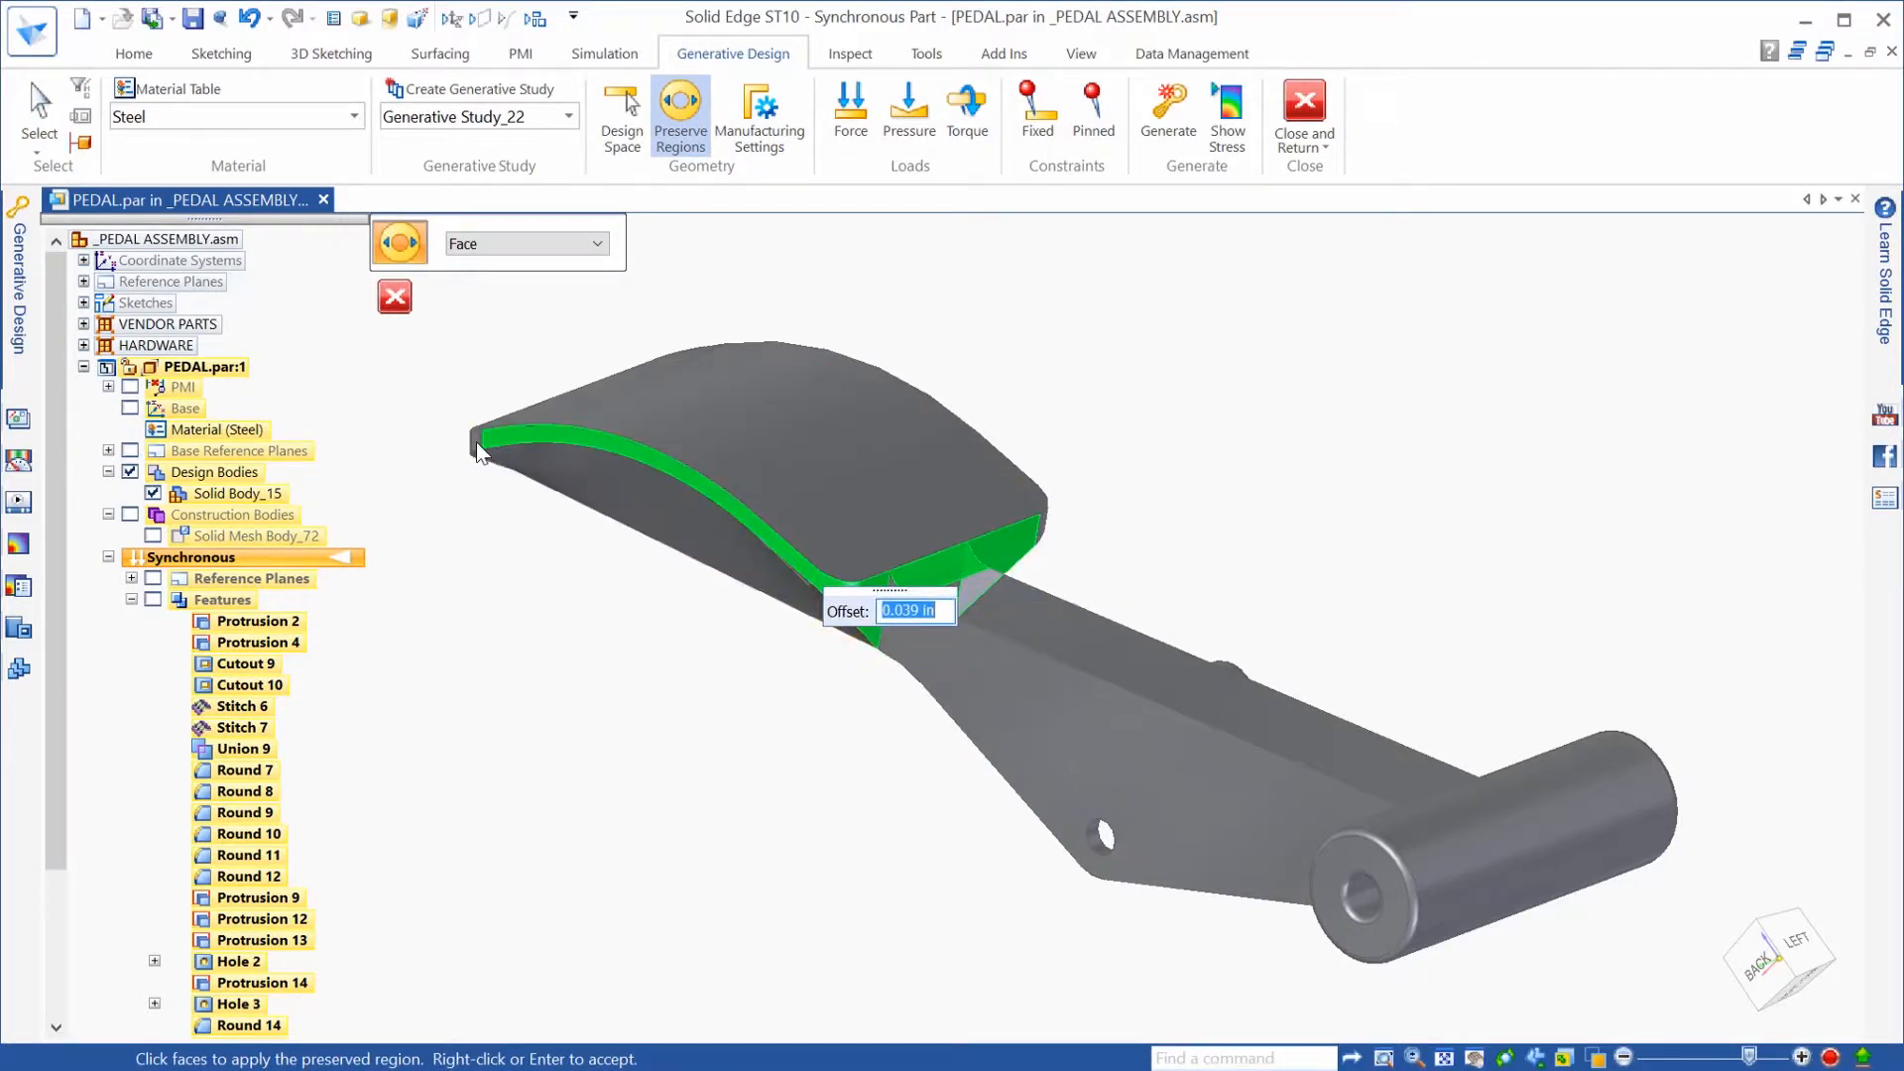
Step: Add the remaining faces around the foot pad's rim to the preserved regions and accept them with a 0.1 in offset
middle_drag(1113, 540, 1458, 539)
click(1160, 788)
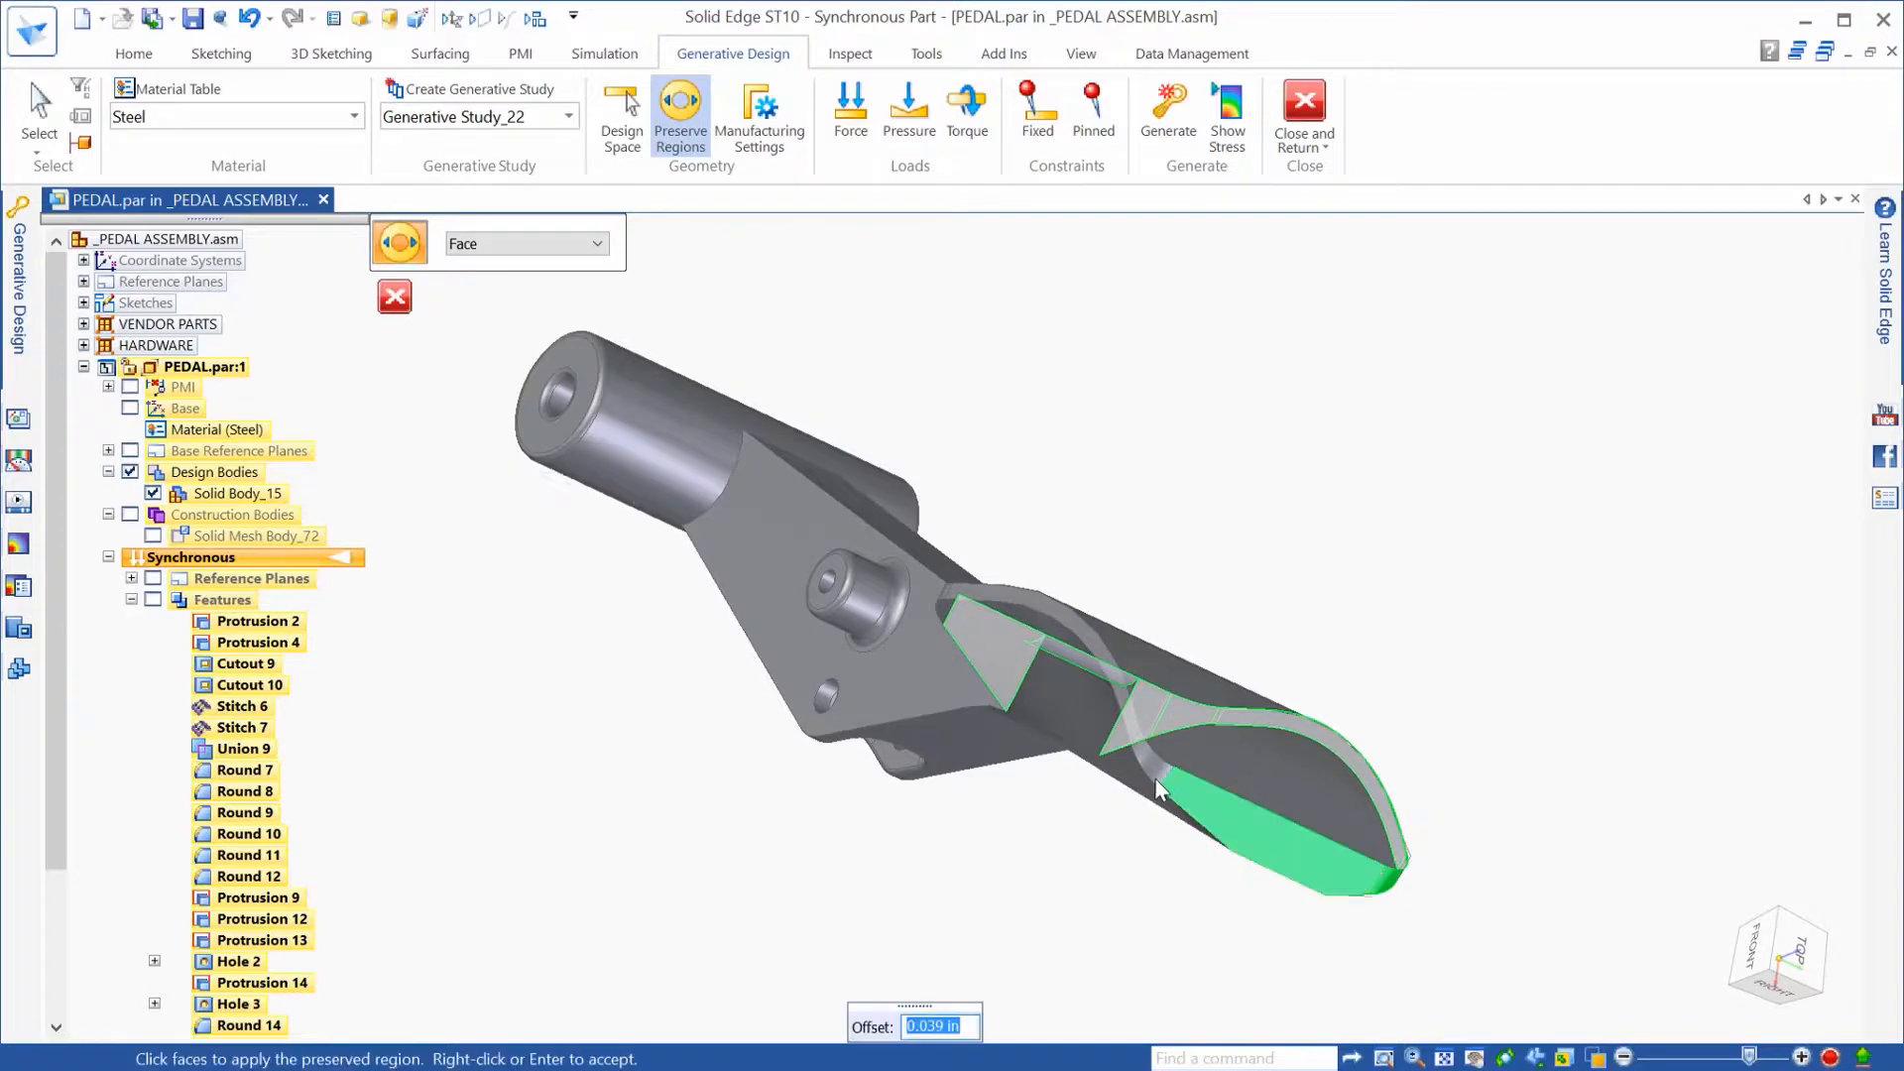
click(1084, 631)
middle_drag(942, 583, 1385, 640)
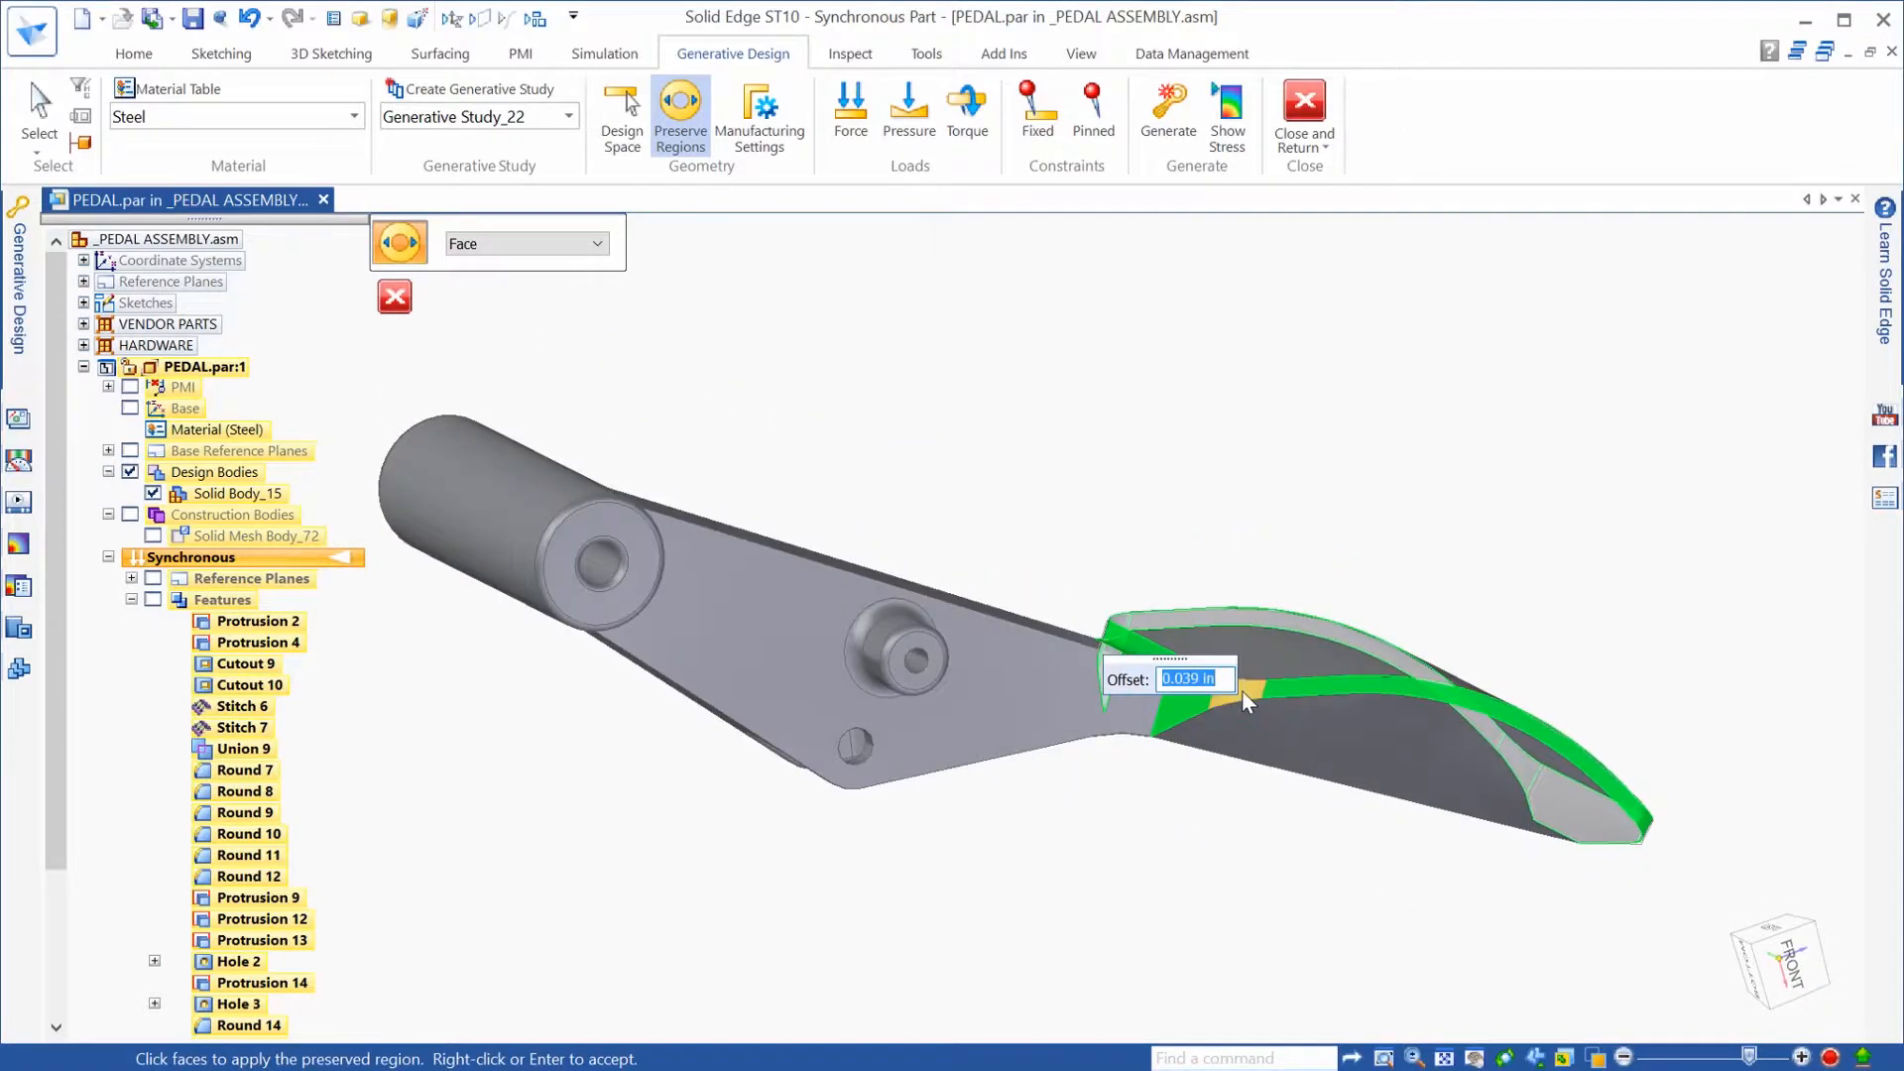
click(1241, 690)
middle_drag(1139, 404, 1228, 425)
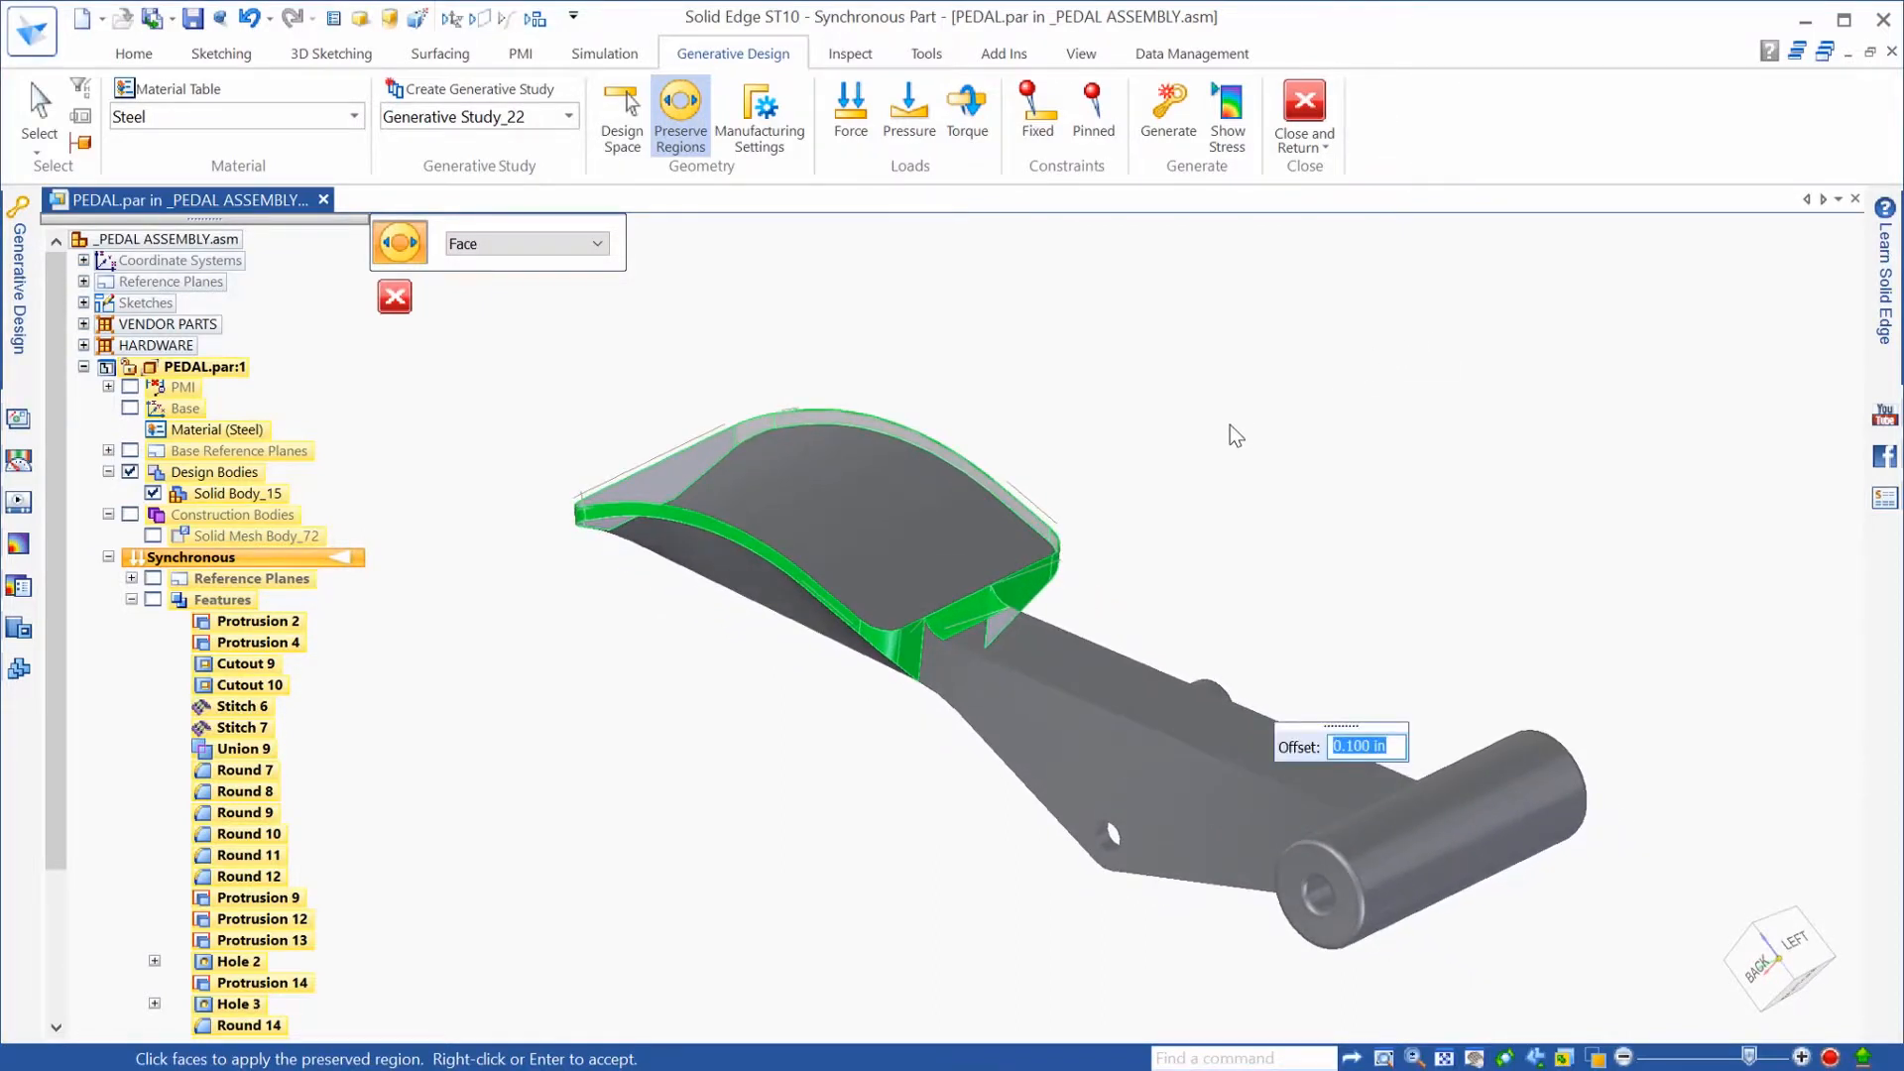
right_click(1232, 433)
Step: Regenerate the pedal study with the new preserved regions and a greater mass reduction
click(1170, 111)
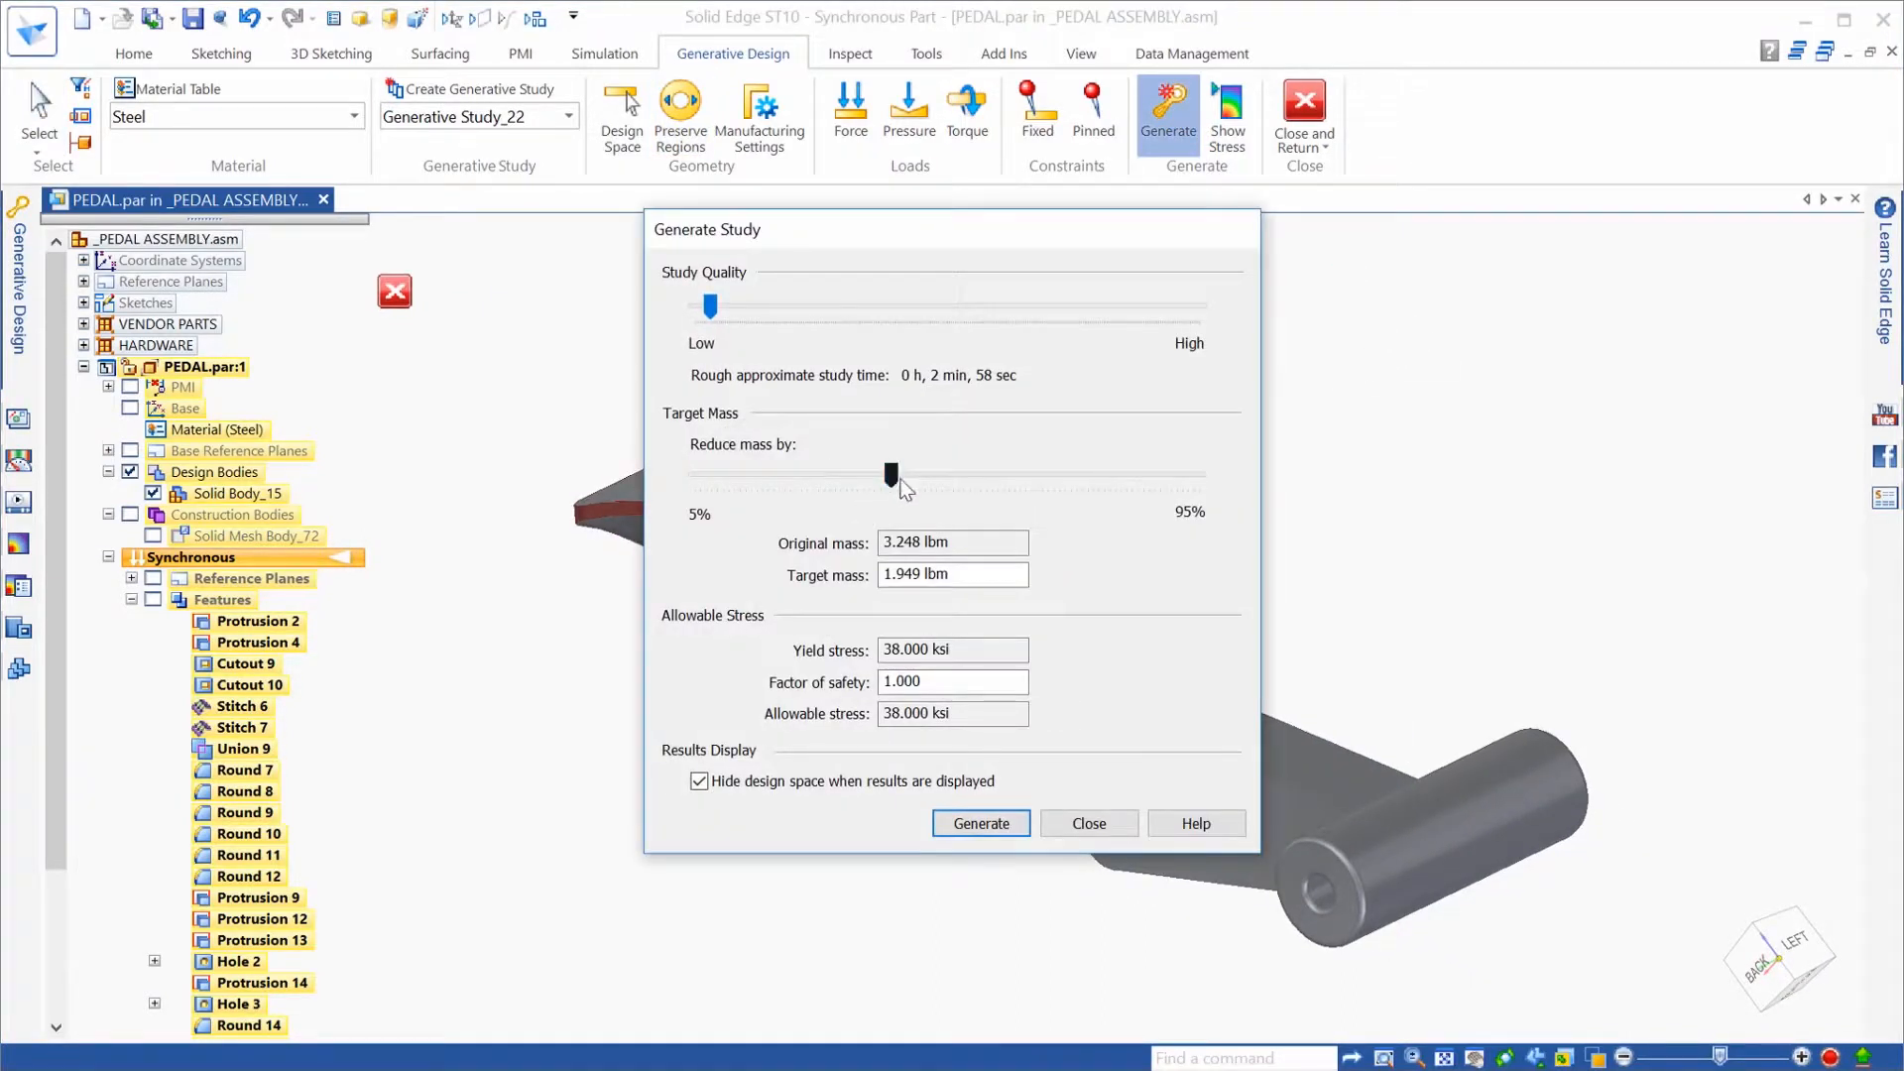
drag(947, 486, 1010, 493)
click(986, 824)
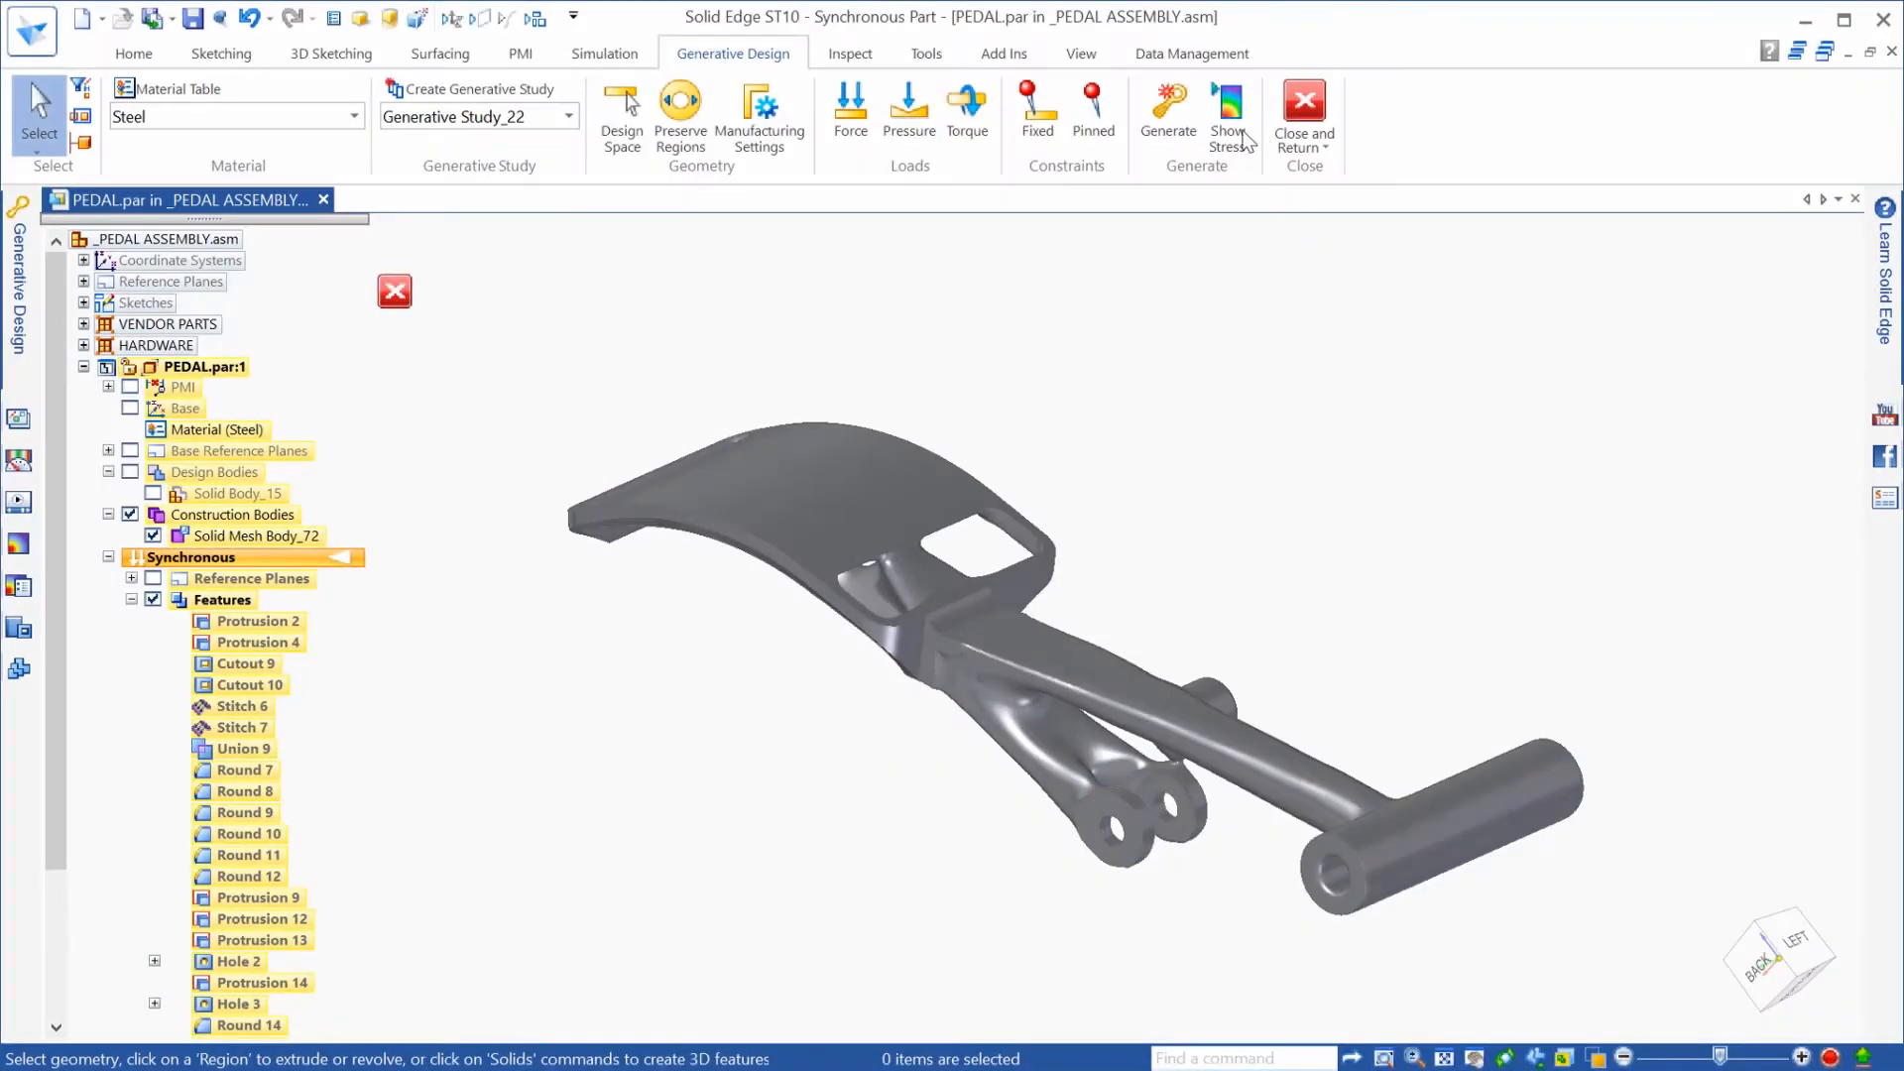
Step: Show the stress on the regenerated open-frame pedal, examine it and close the stress display
click(1229, 117)
mouse_move(1324, 548)
middle_down()
mouse_move(1518, 430)
mouse_move(1408, 476)
mouse_move(1322, 450)
mouse_move(1354, 525)
mouse_move(1309, 532)
mouse_move(1372, 522)
mouse_move(1338, 547)
middle_up()
click(506, 243)
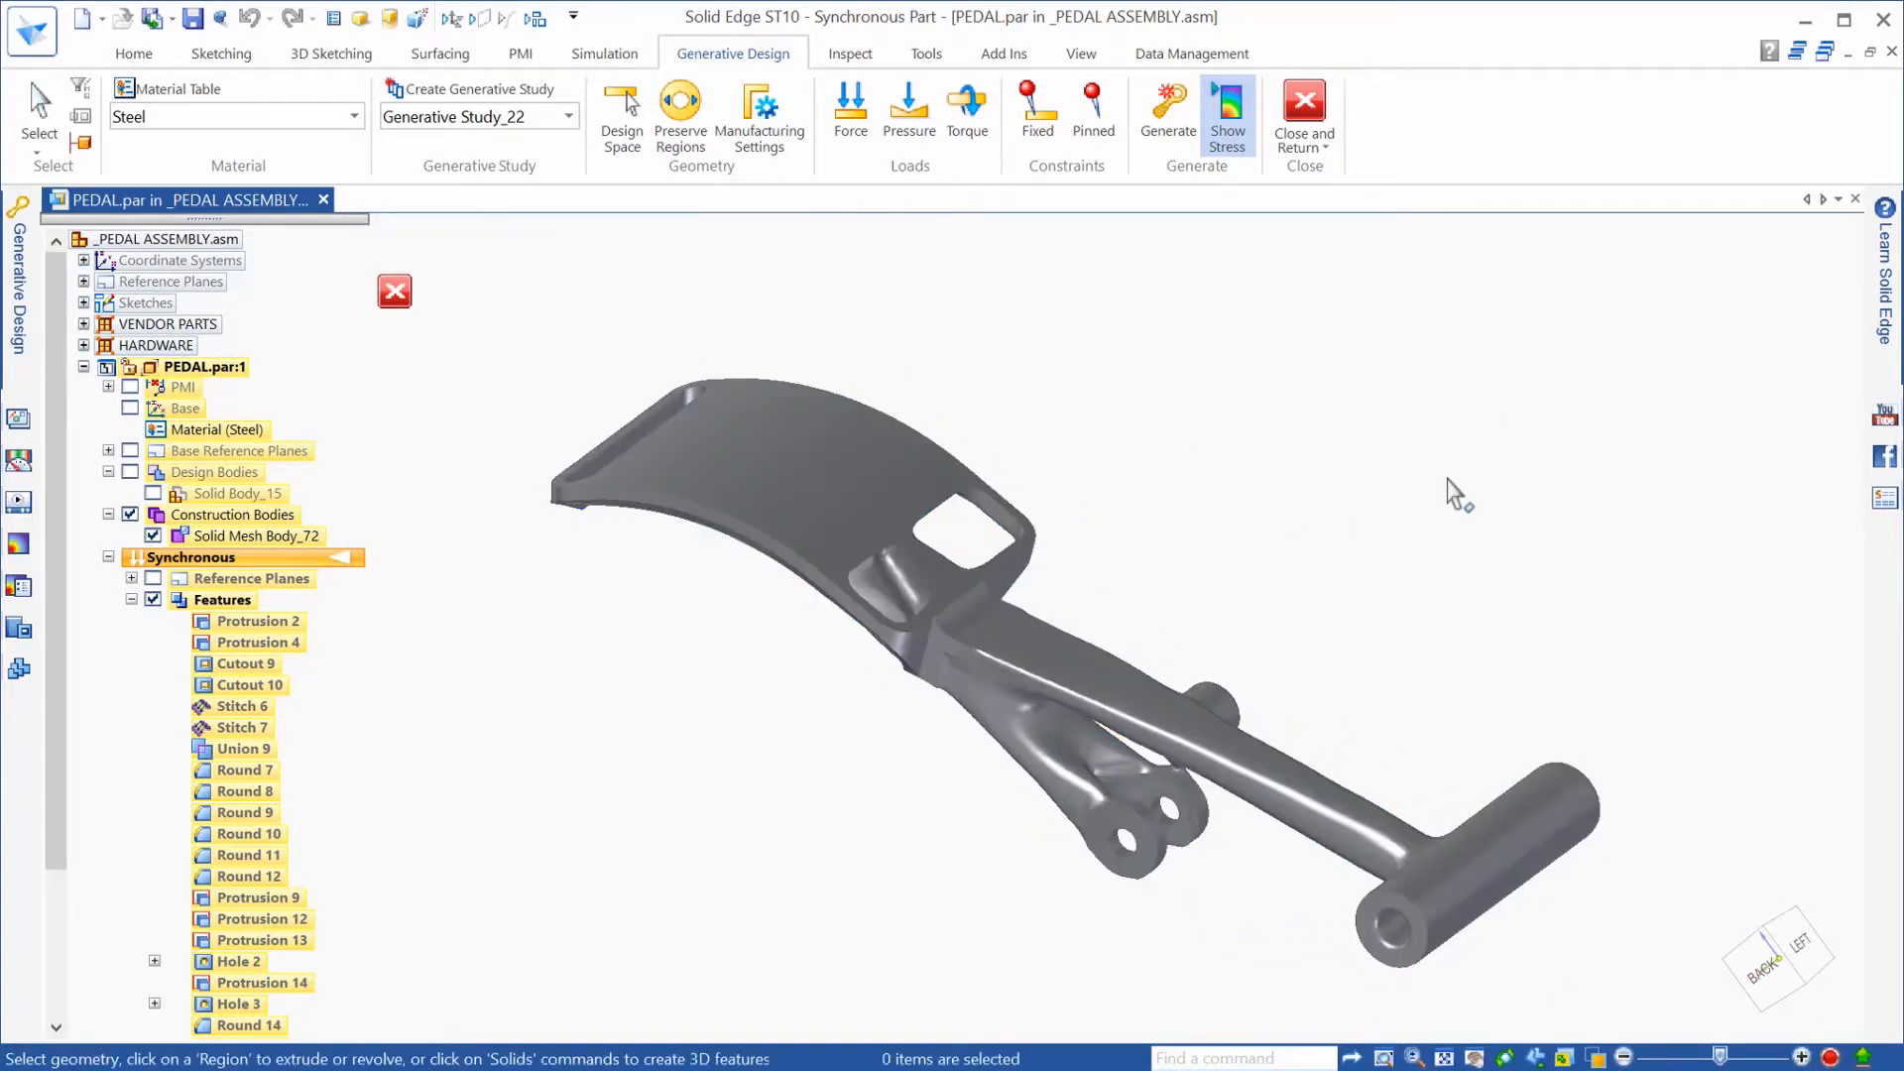
Step: Cut a 0.3 in deep circular recess into the pivot tube's end, using the circular edge around the bolt head
double_click(734, 55)
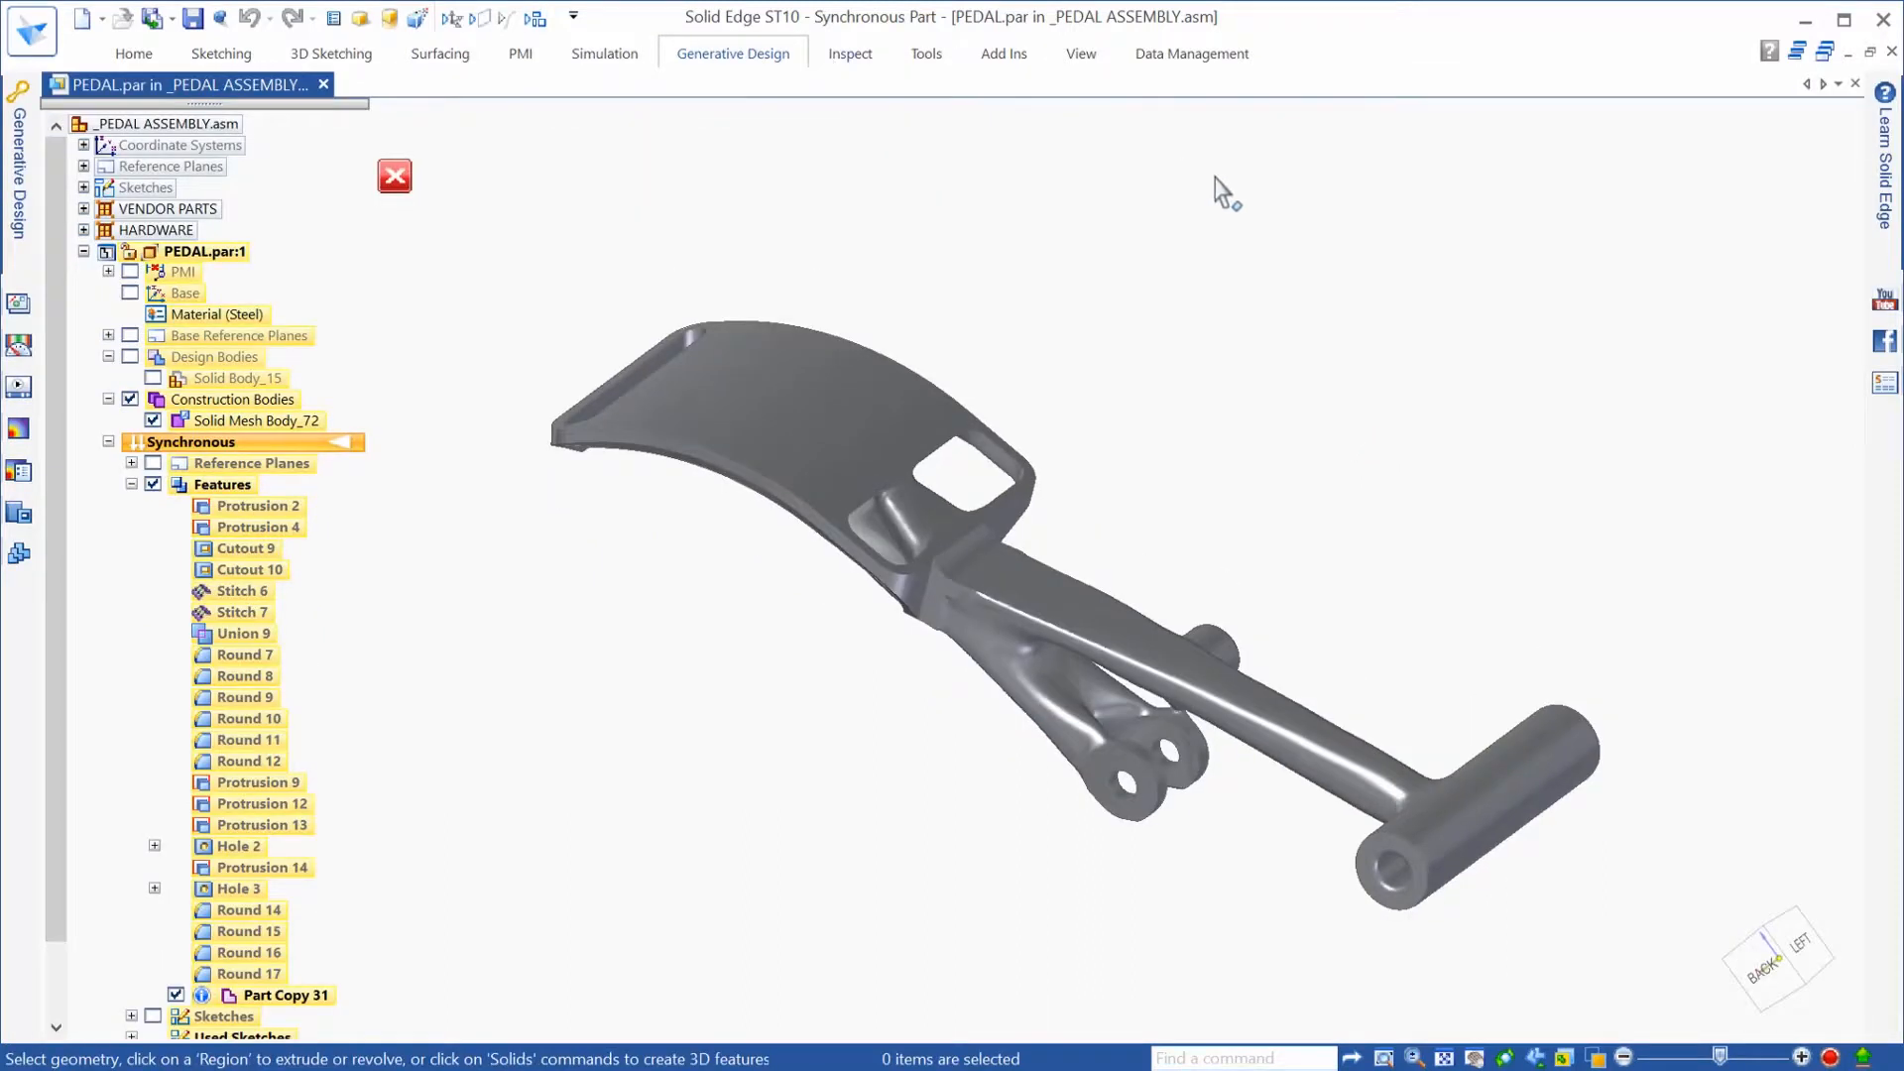
scroll(1298, 277, down, 3)
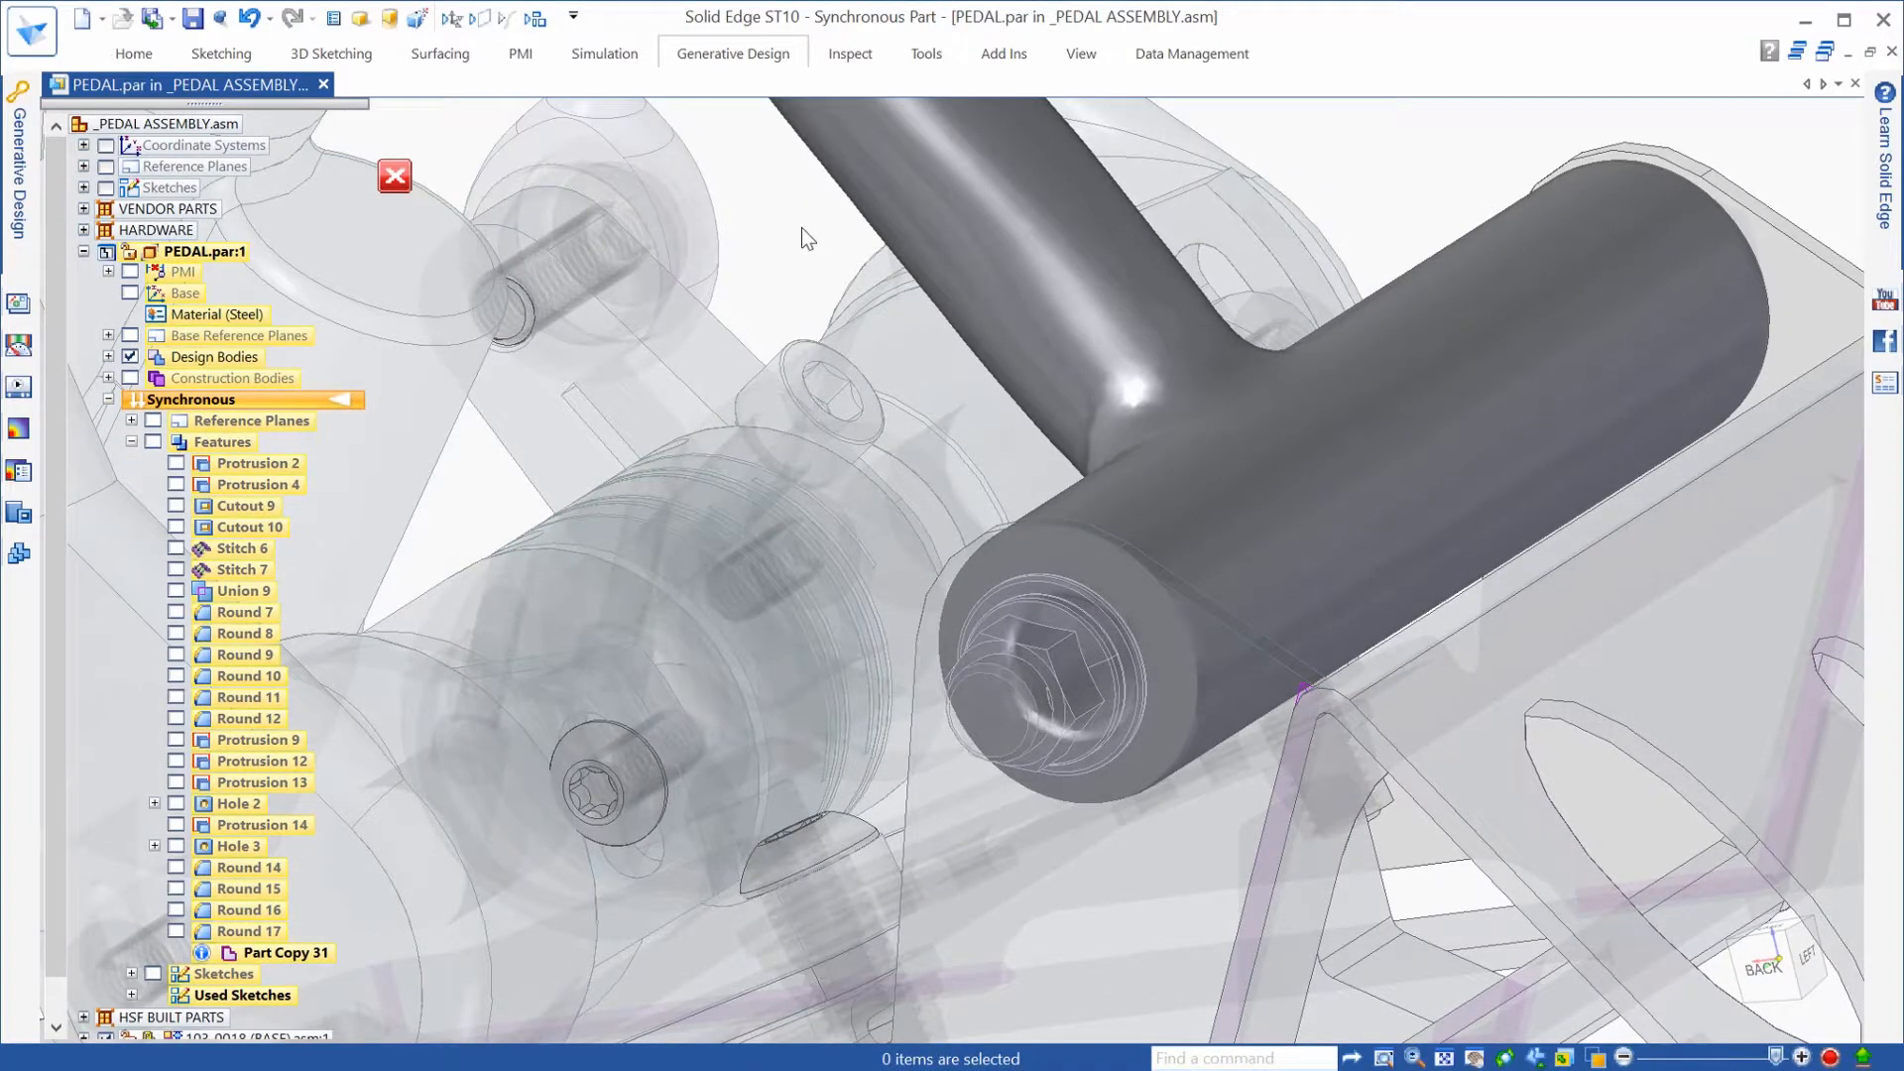
right_drag(802, 228, 762, 296)
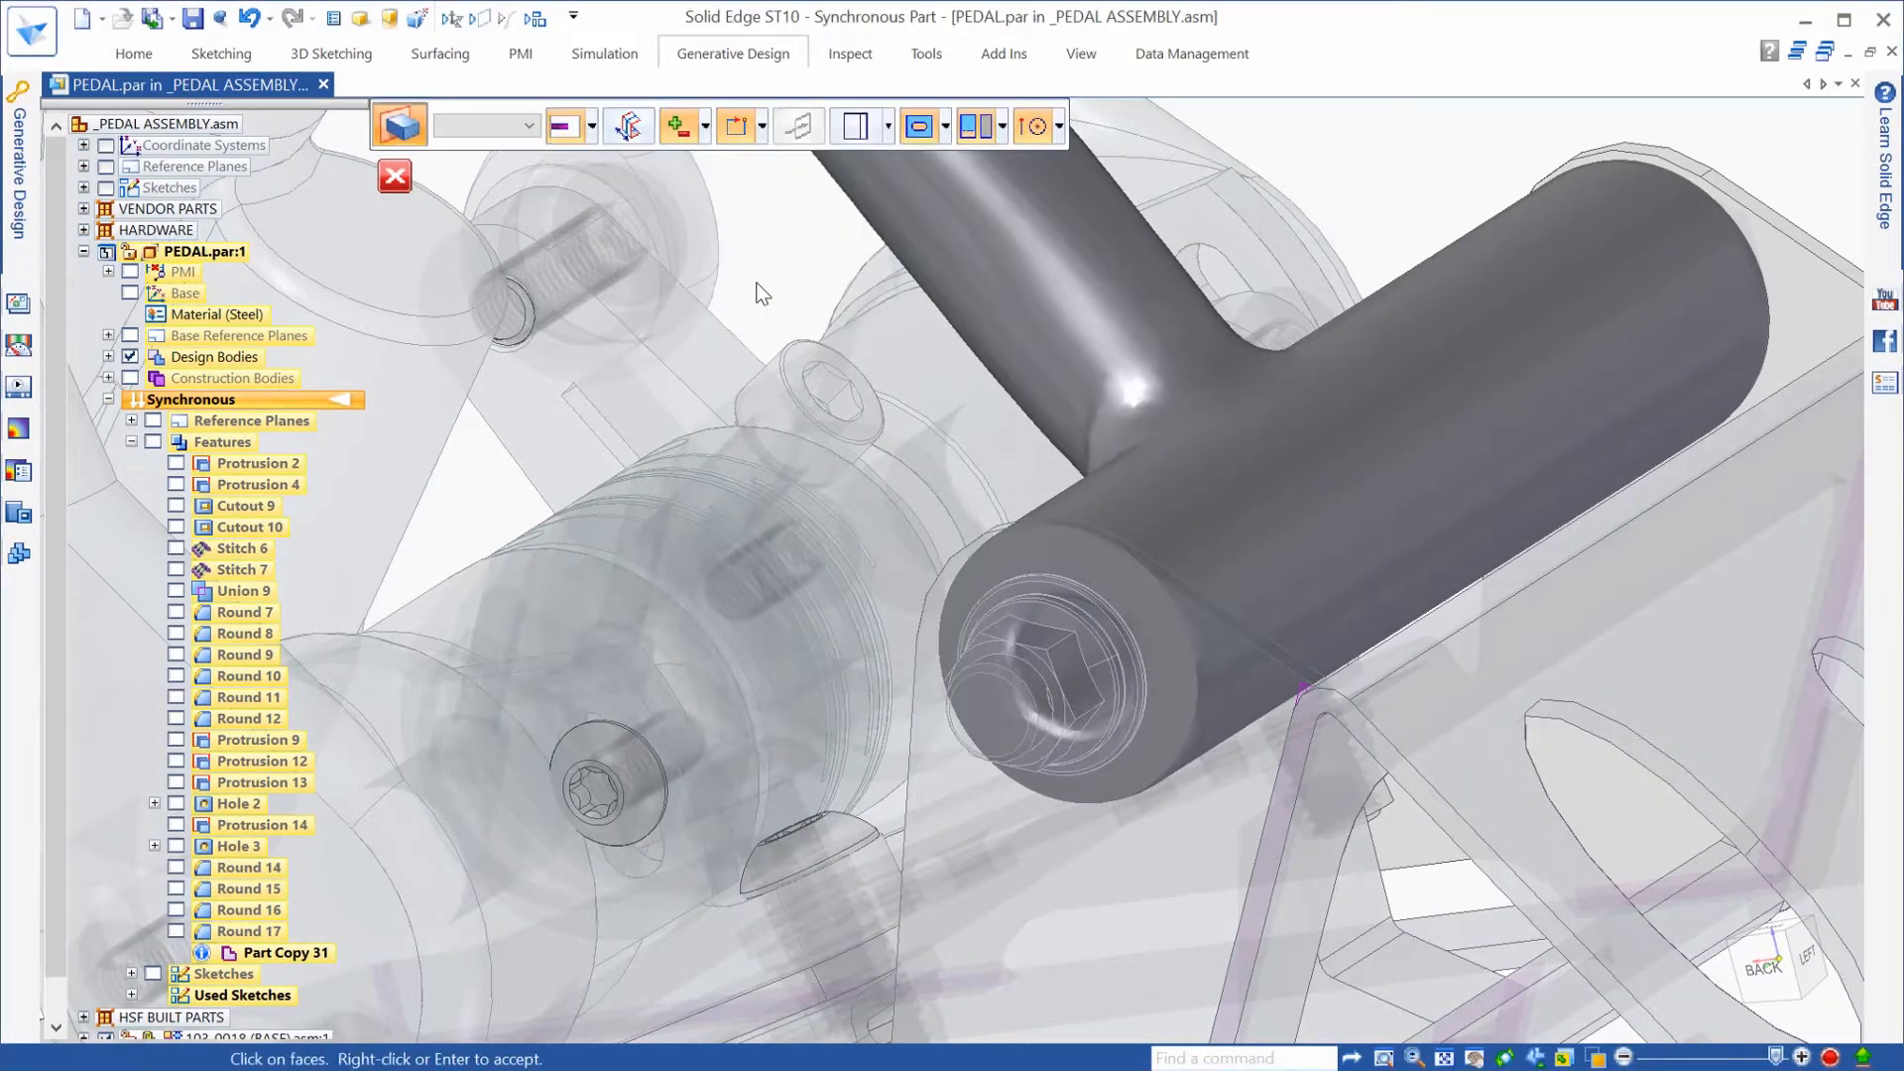
click(1074, 576)
click(705, 127)
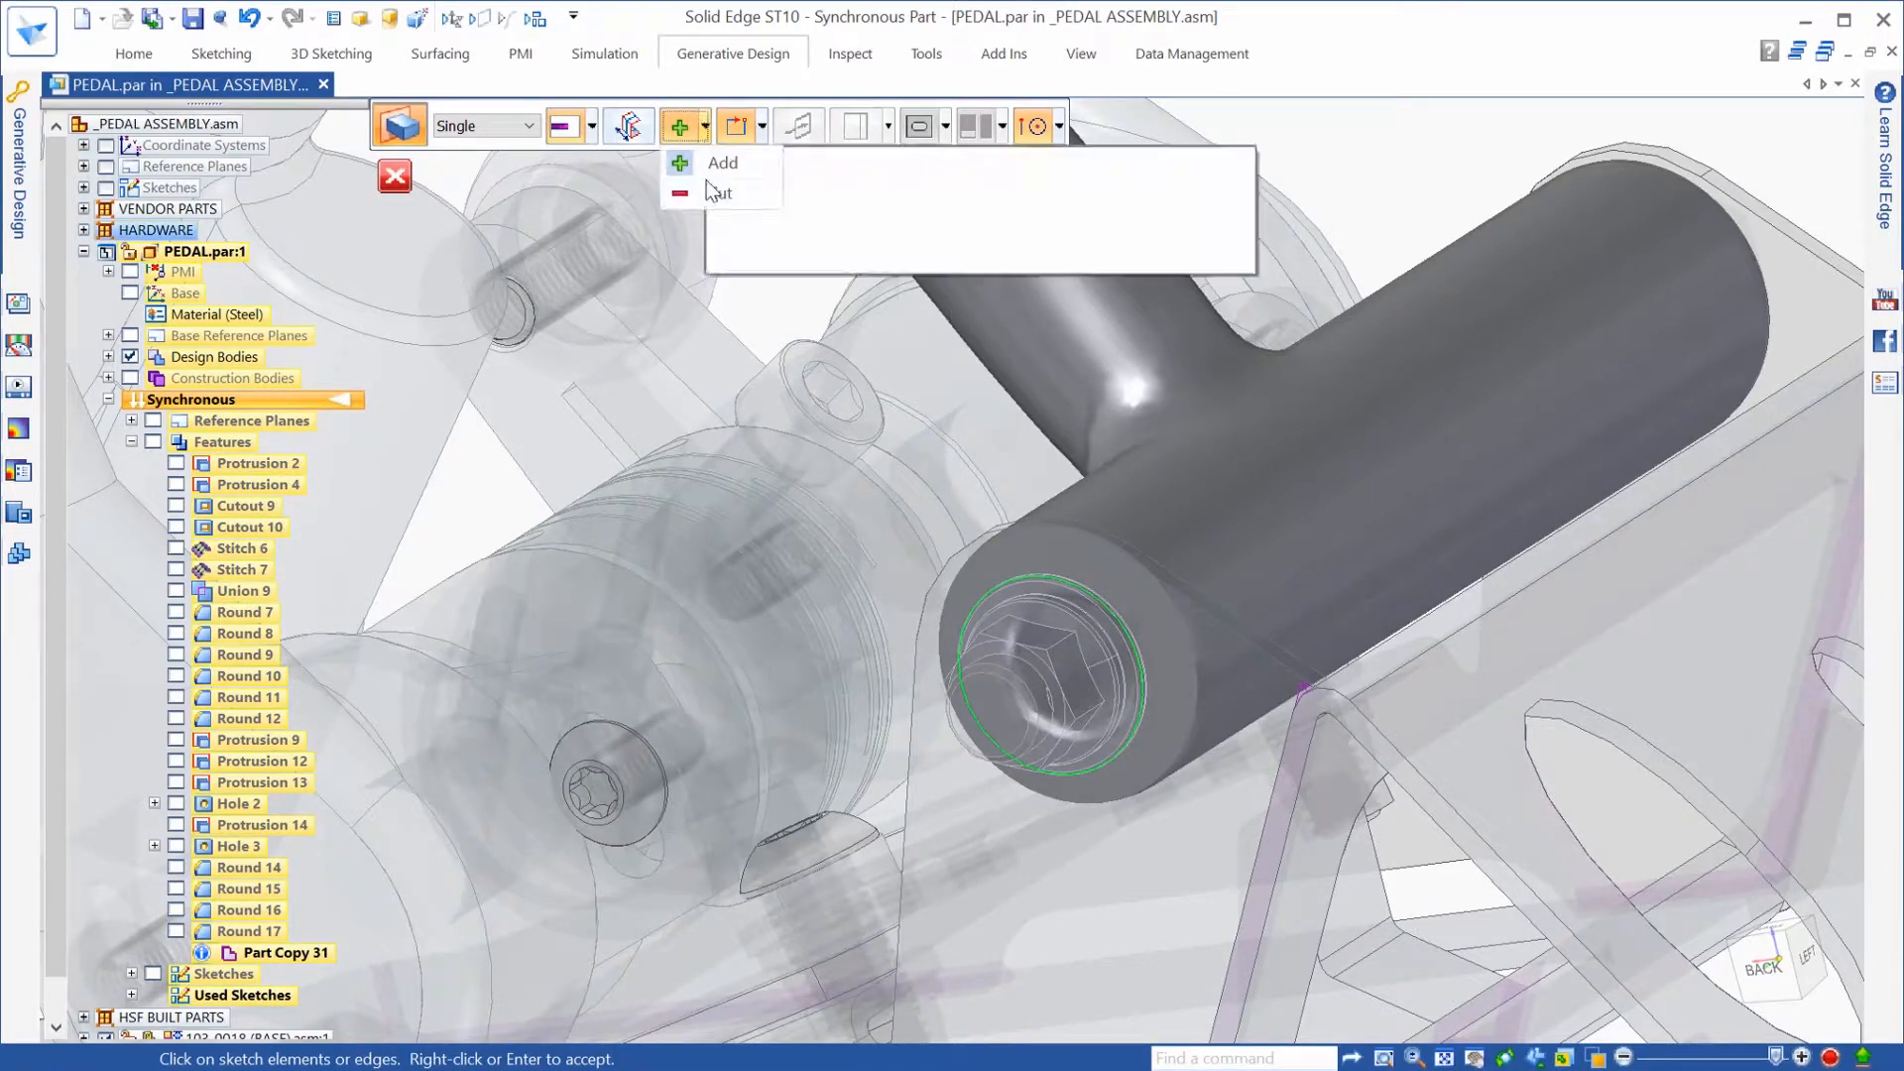
right_click(1101, 496)
text(.3)
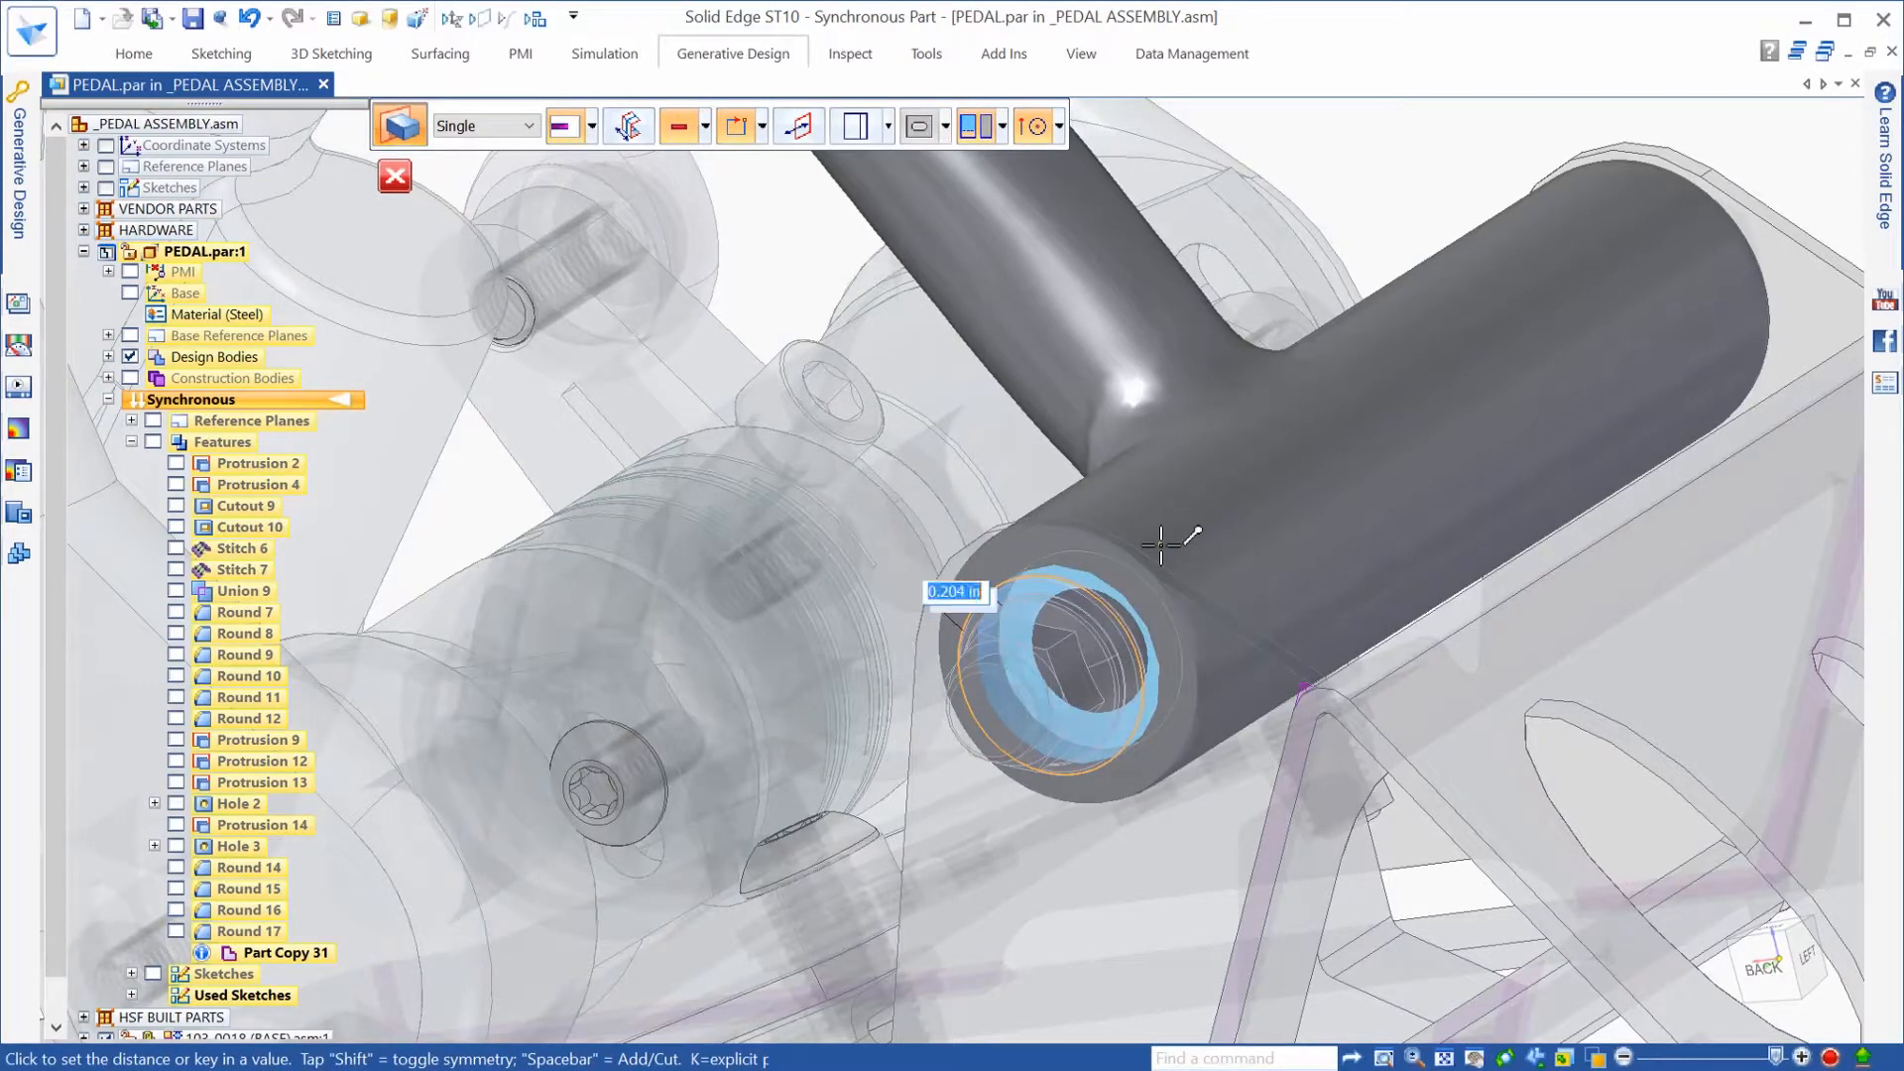
click(1160, 545)
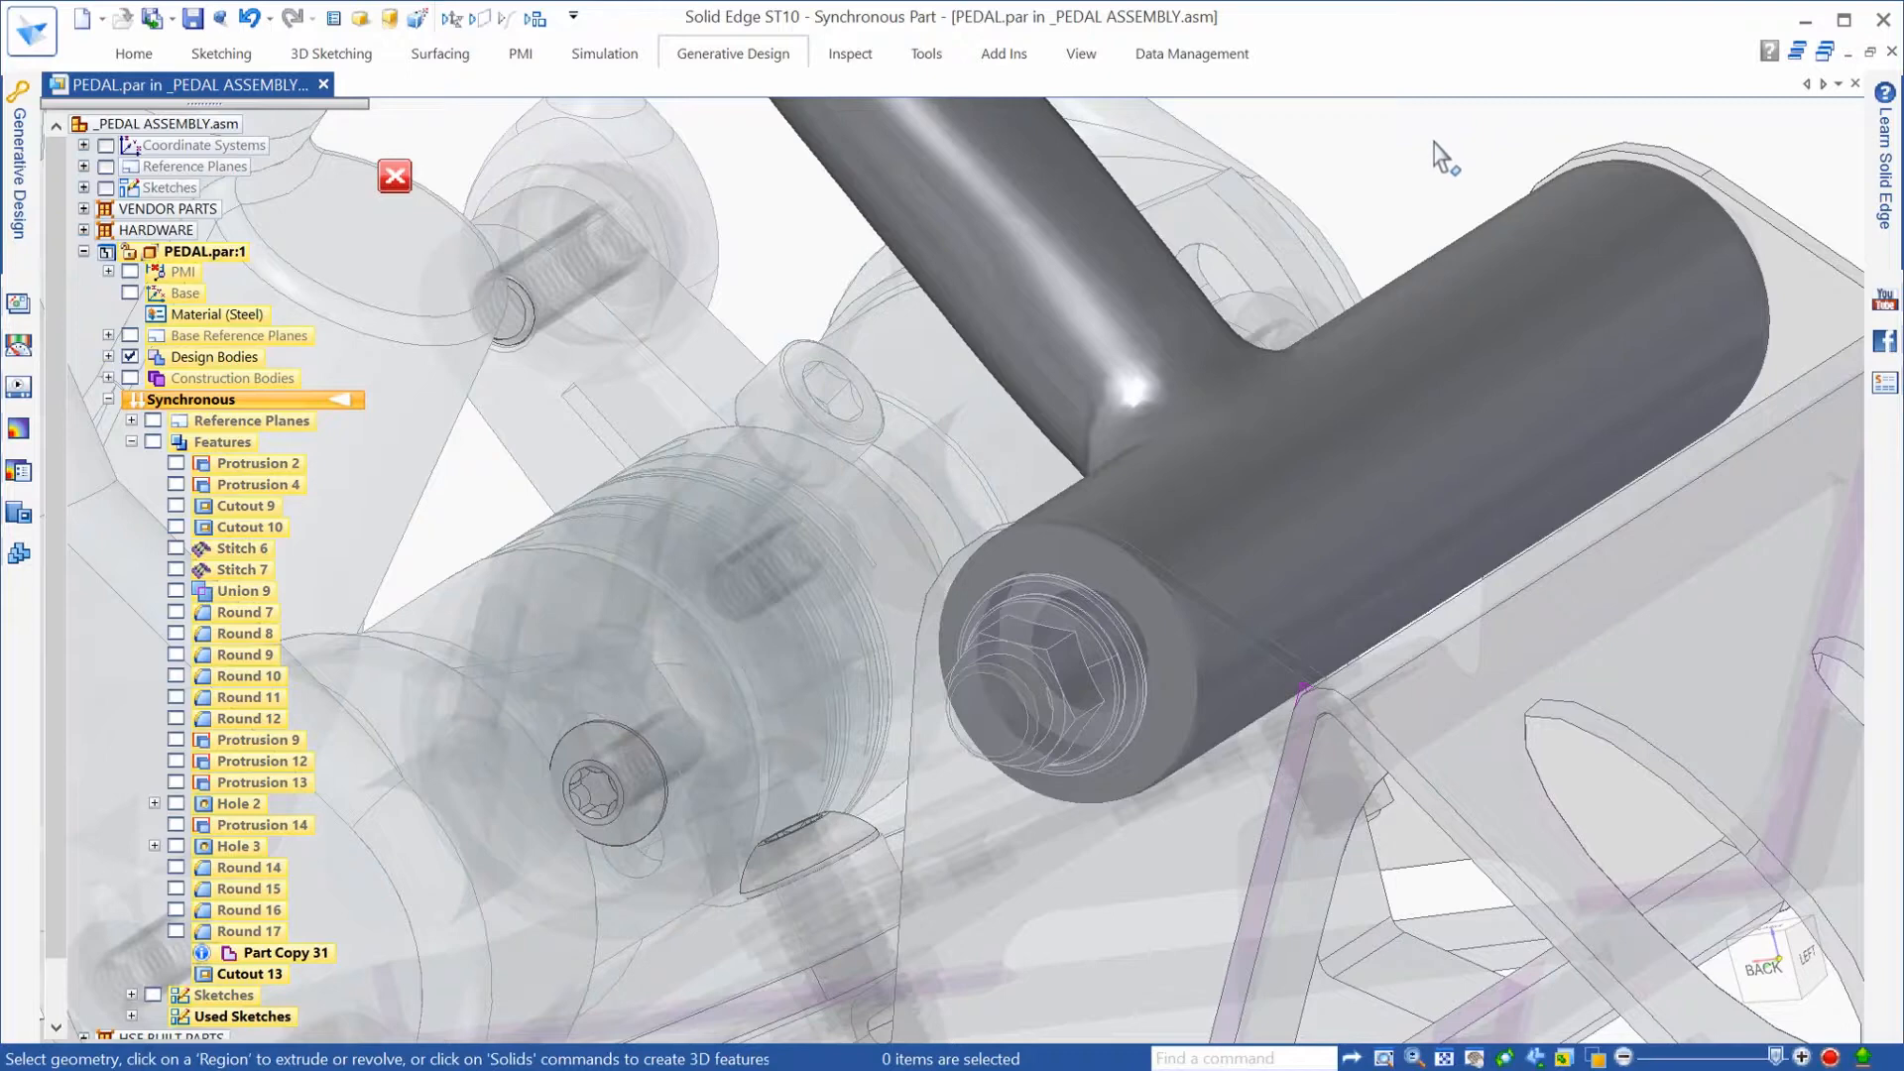
Step: Extrude the "Part# 1234" text profile onto the pivot tube as added material
key(ctrl+shift+p)
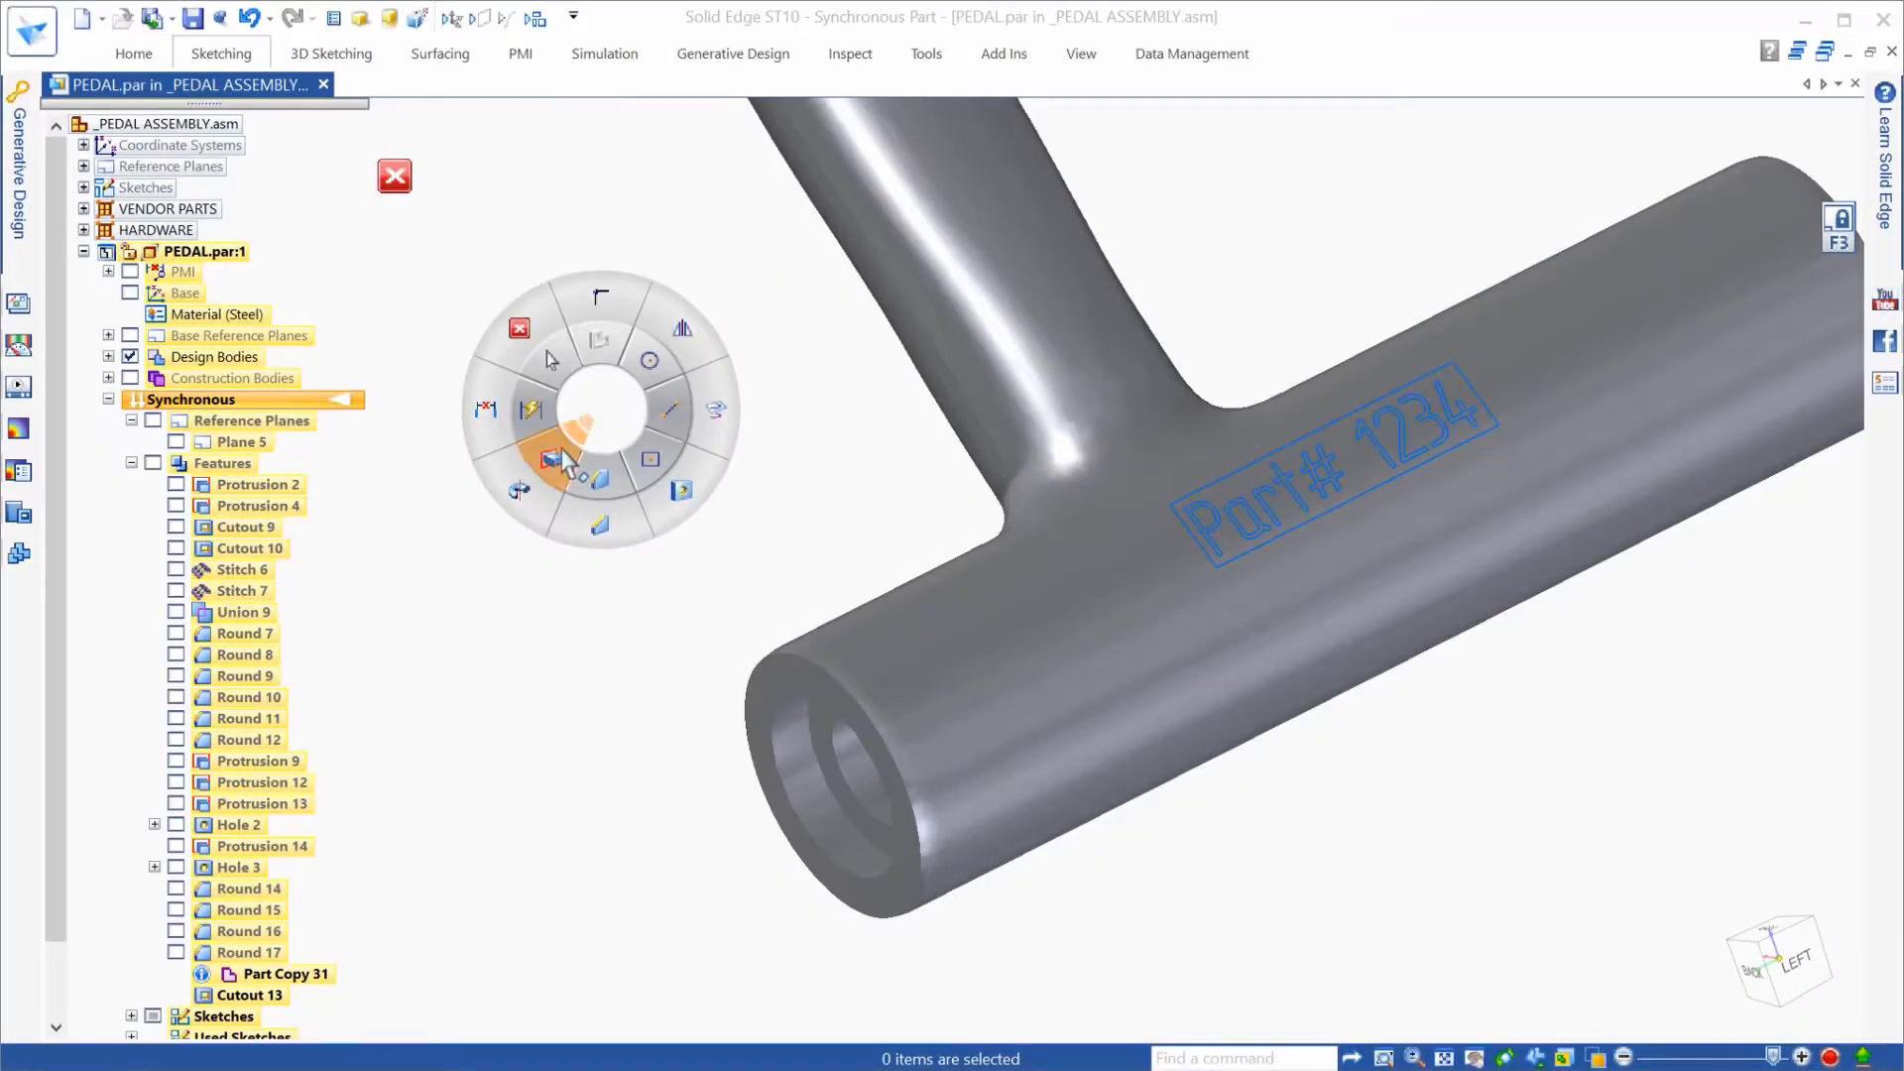
click(557, 461)
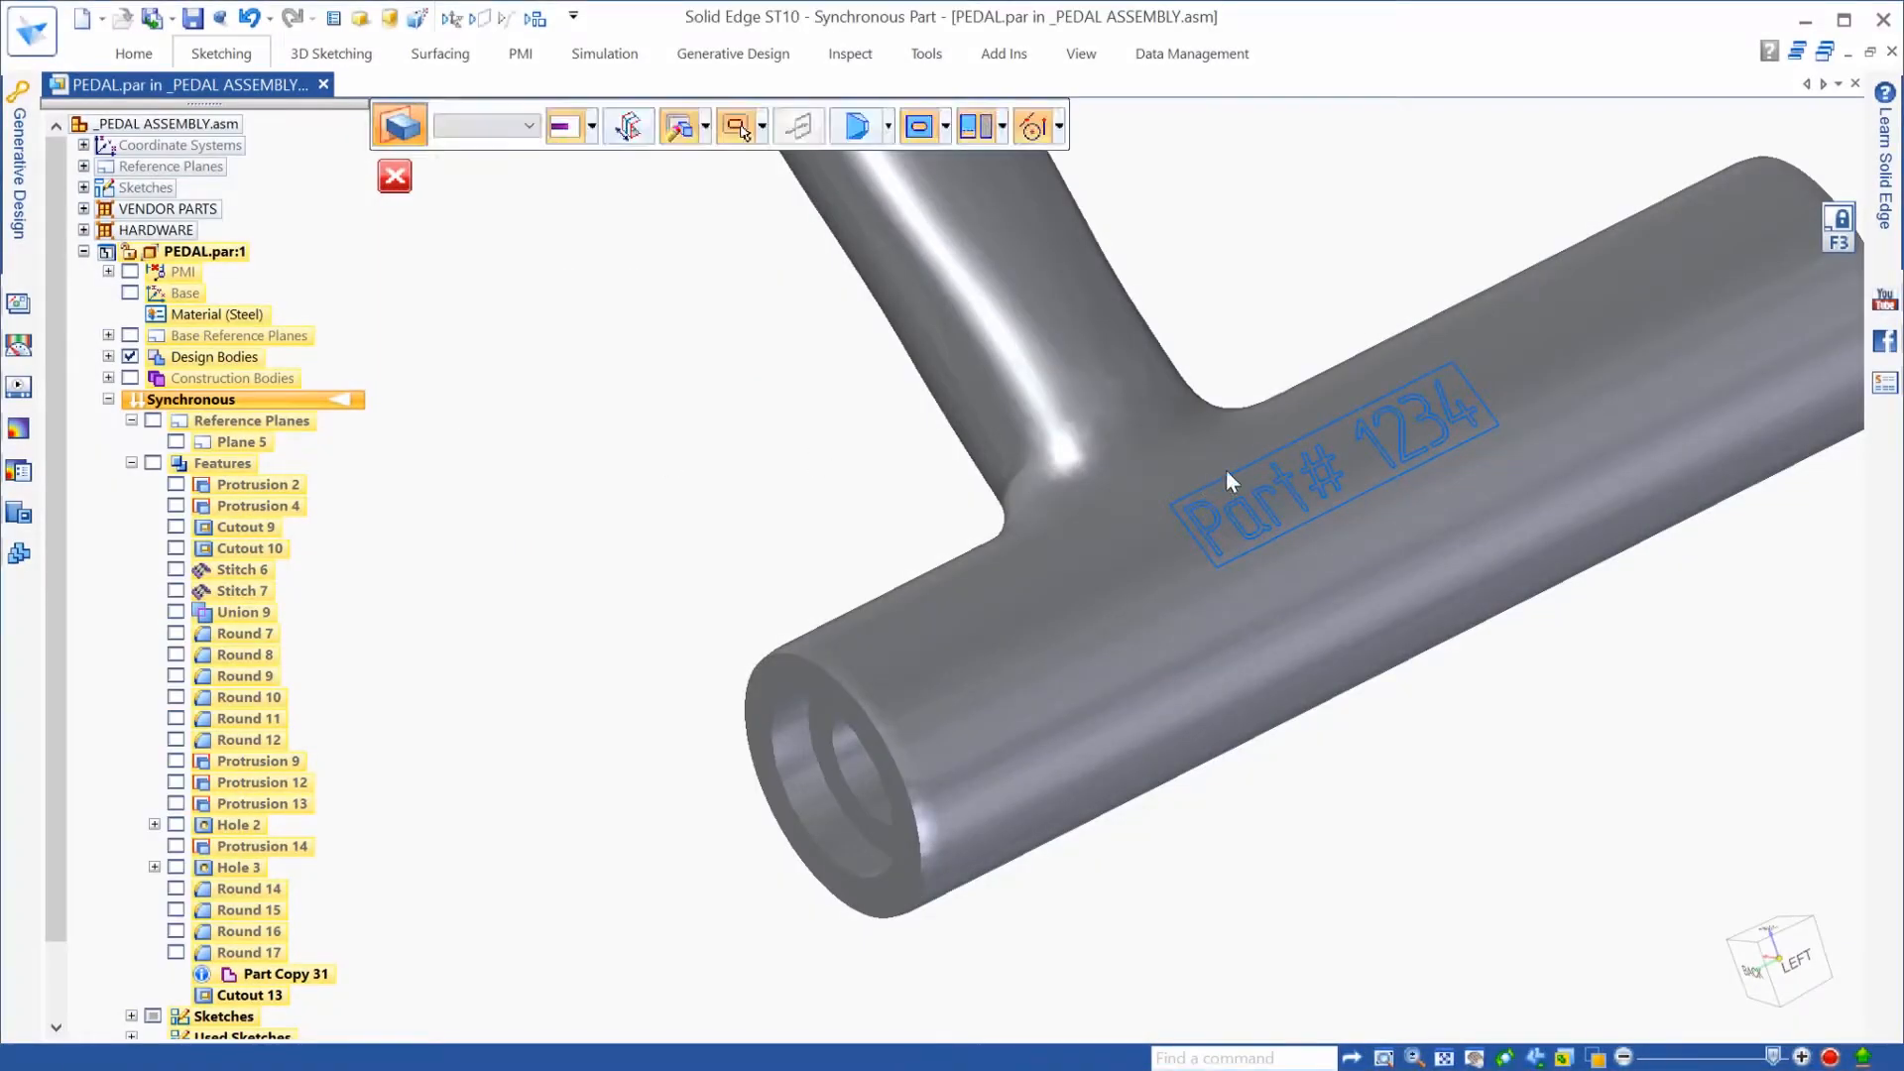
click(1297, 490)
right_click(1523, 627)
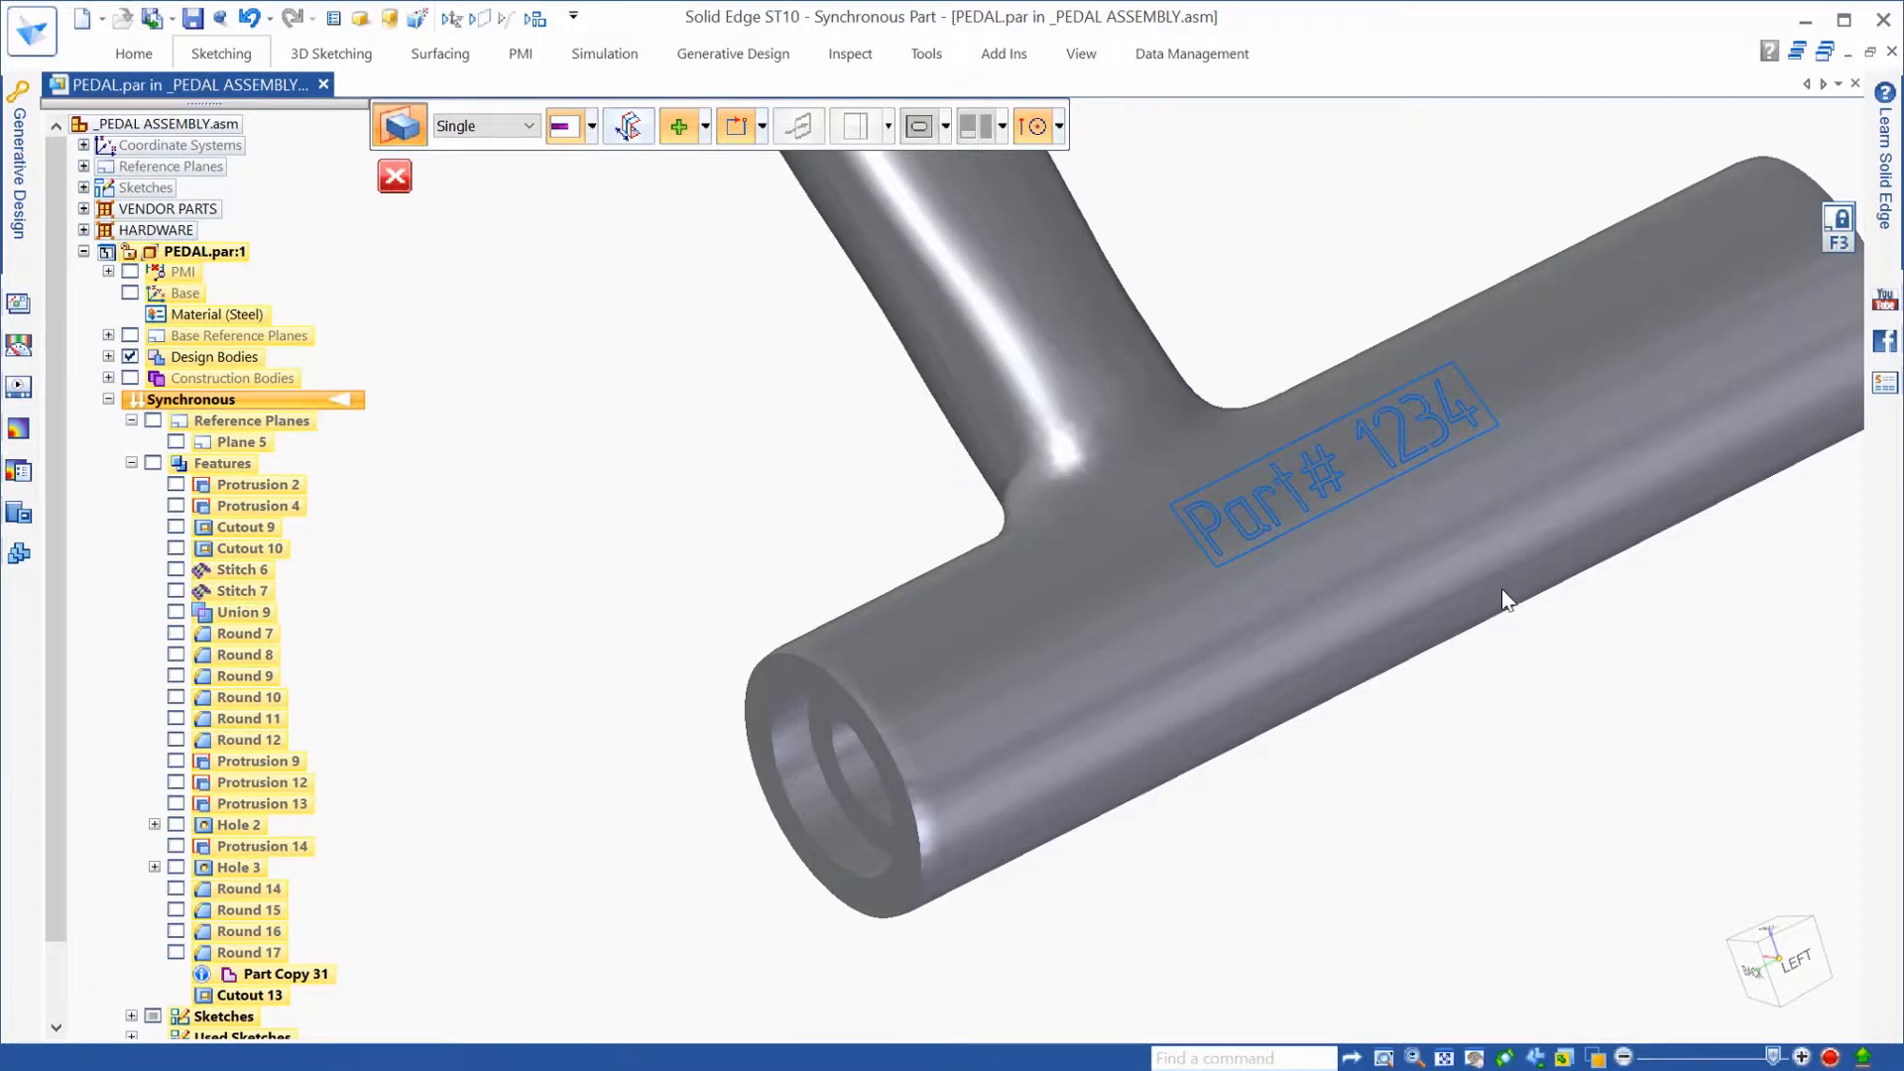
click(1492, 589)
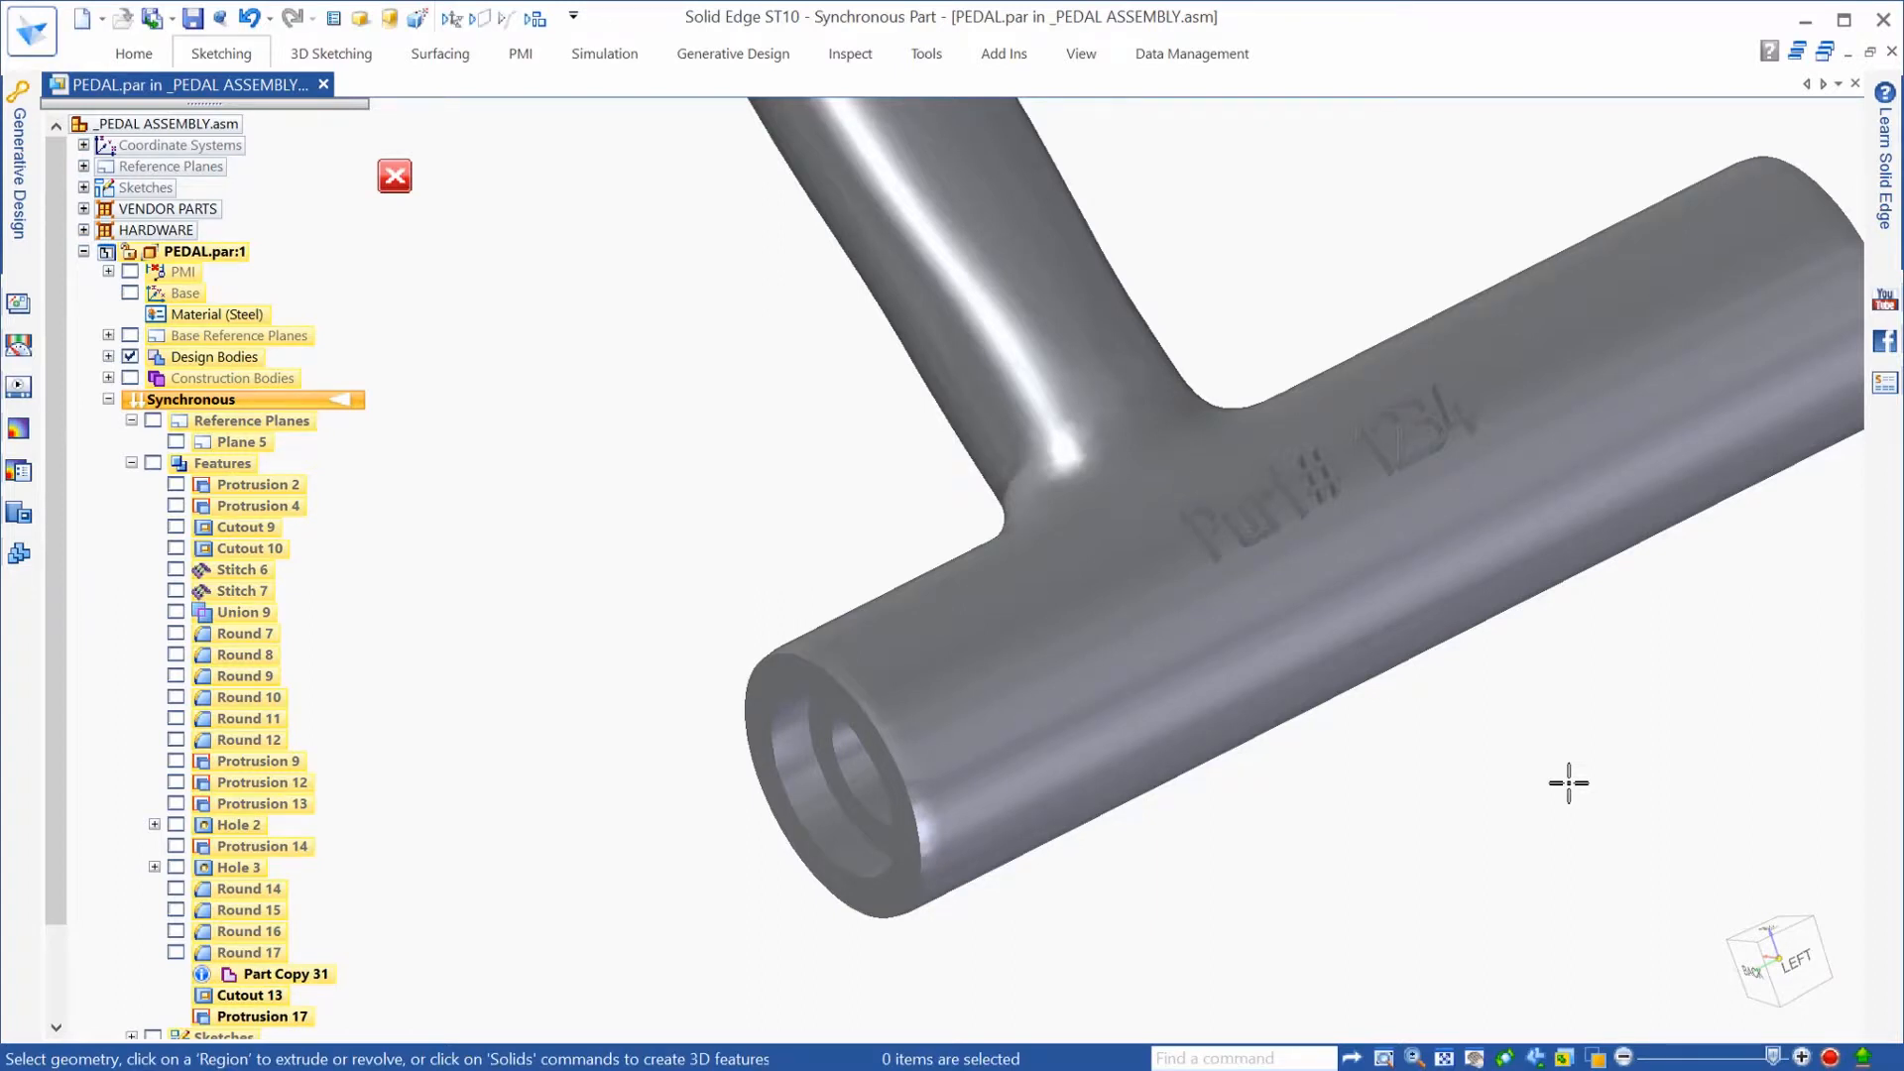
Step: Review the finished pedal, close the in-place edit and return to the pedal assembly
scroll(1569, 782, down, 4)
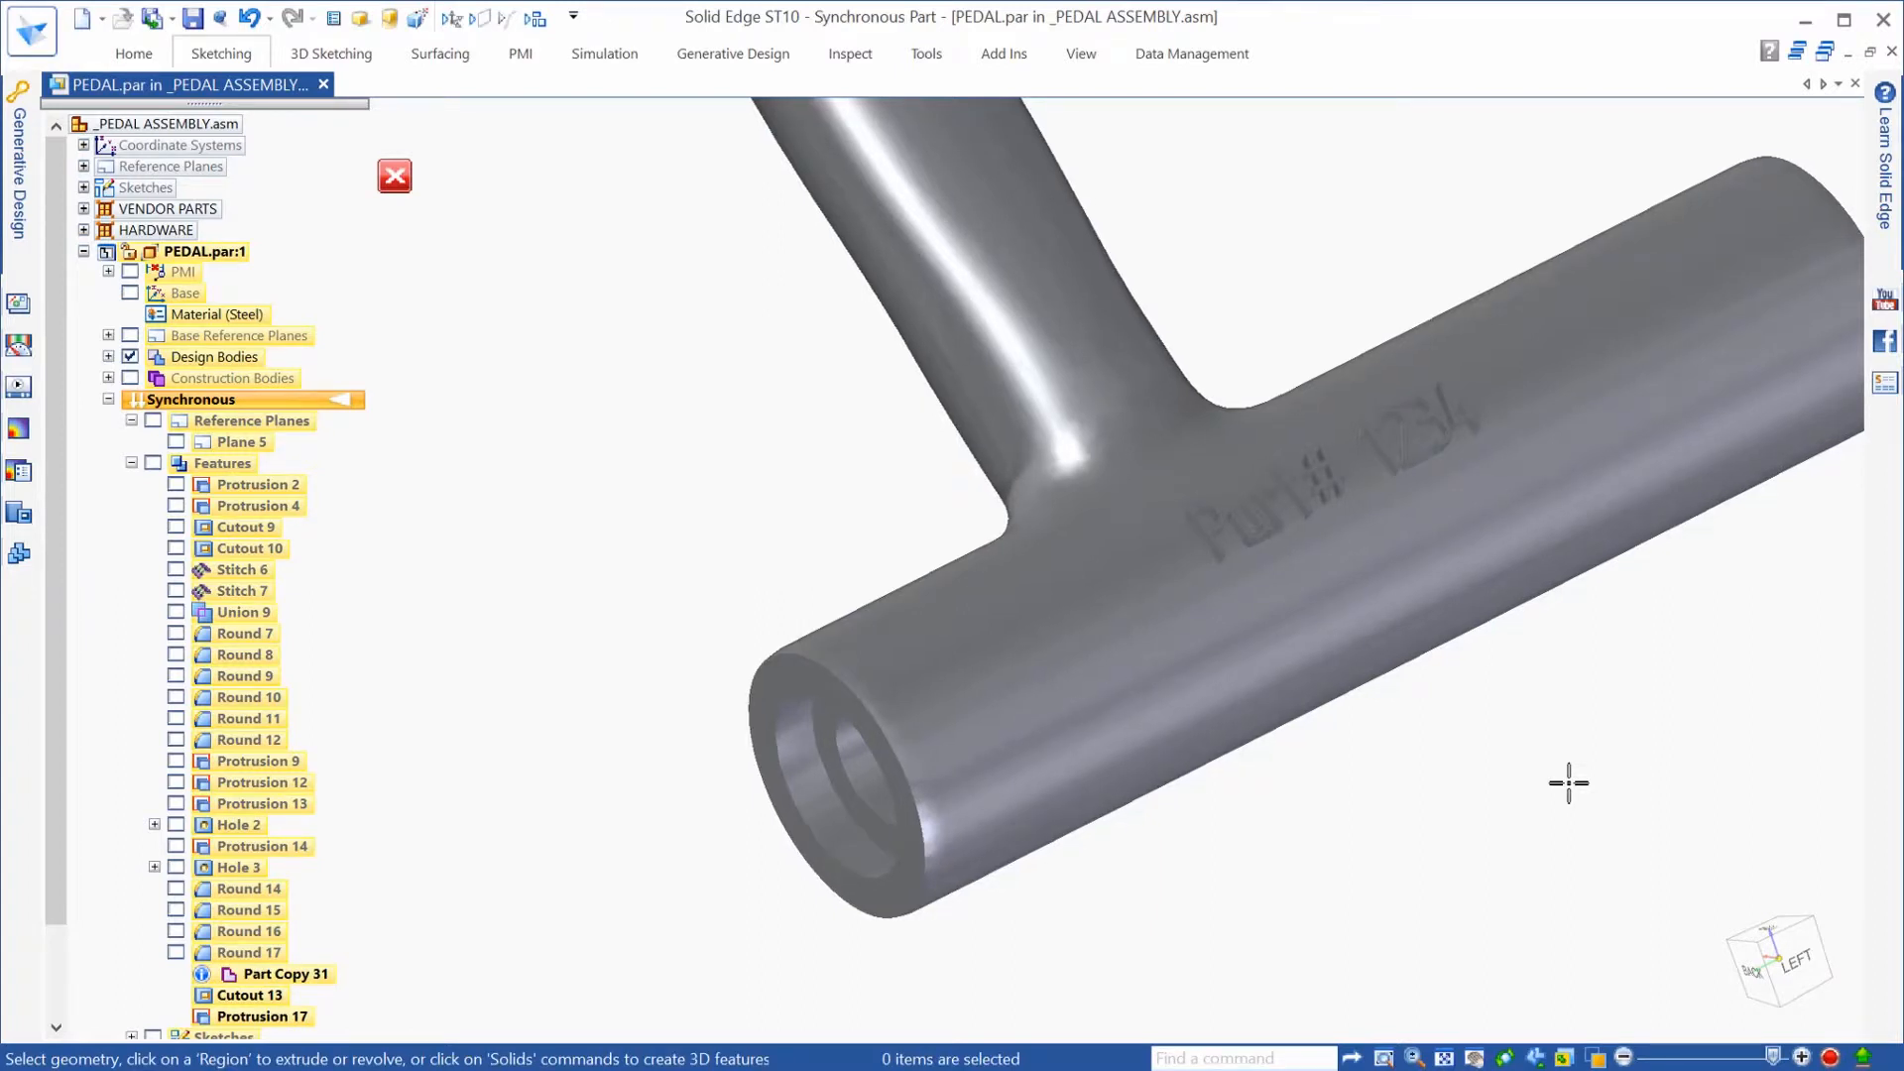
scroll(1538, 391, down, 3)
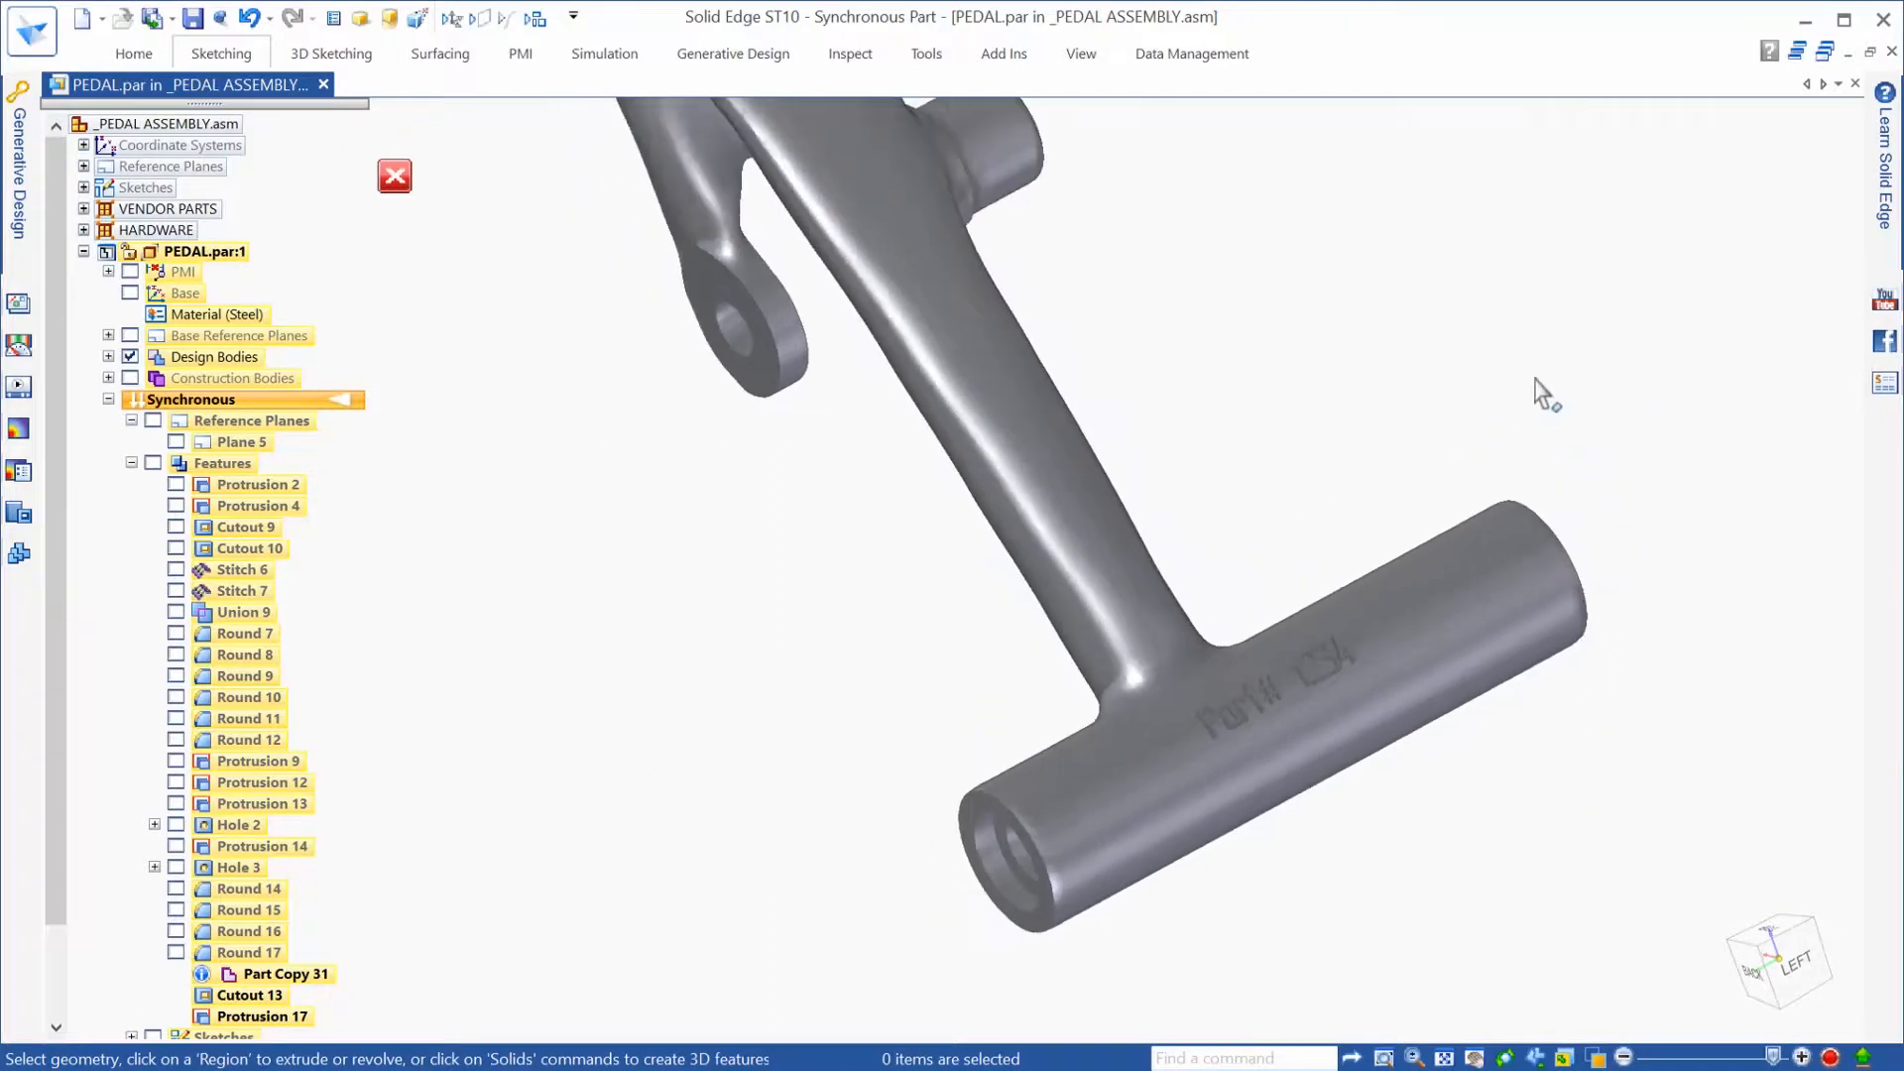
middle_drag(1454, 266, 1556, 264)
scroll(1565, 238, up, 2)
key(ctrl+f)
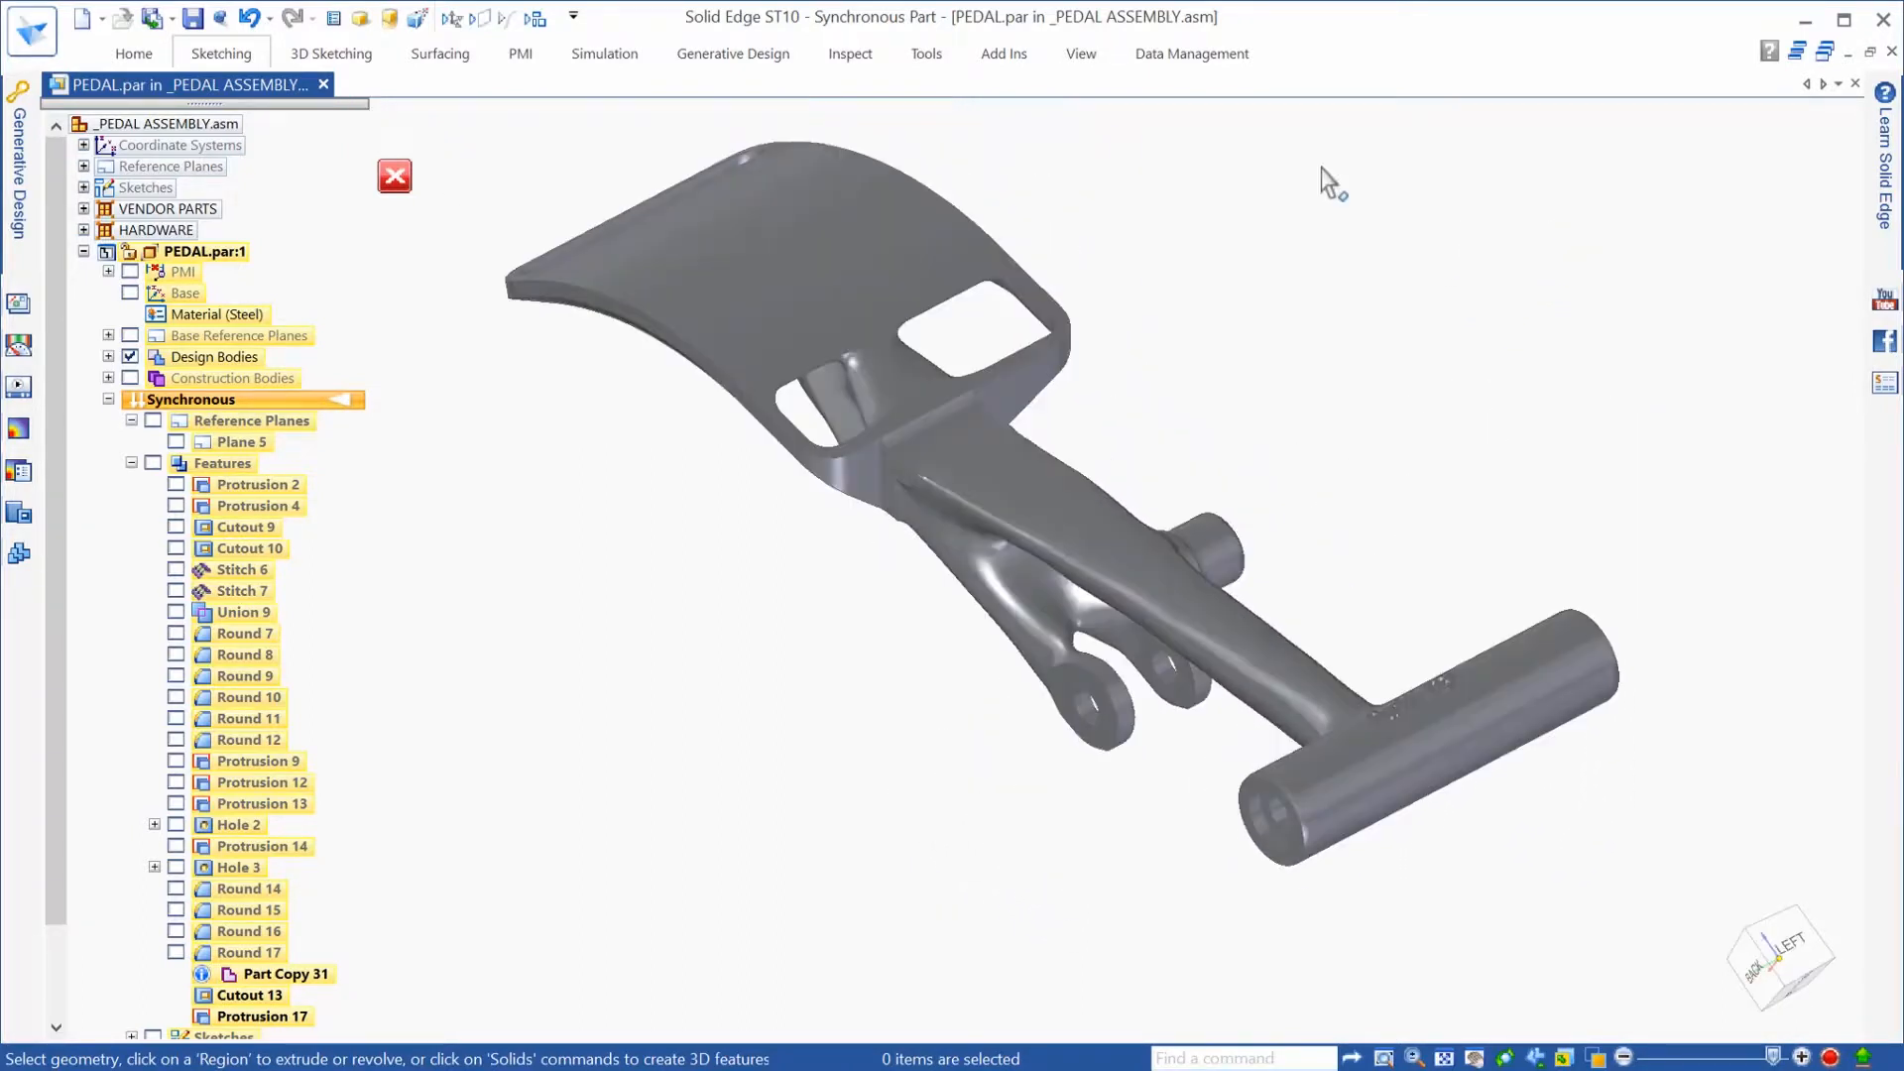
click(394, 177)
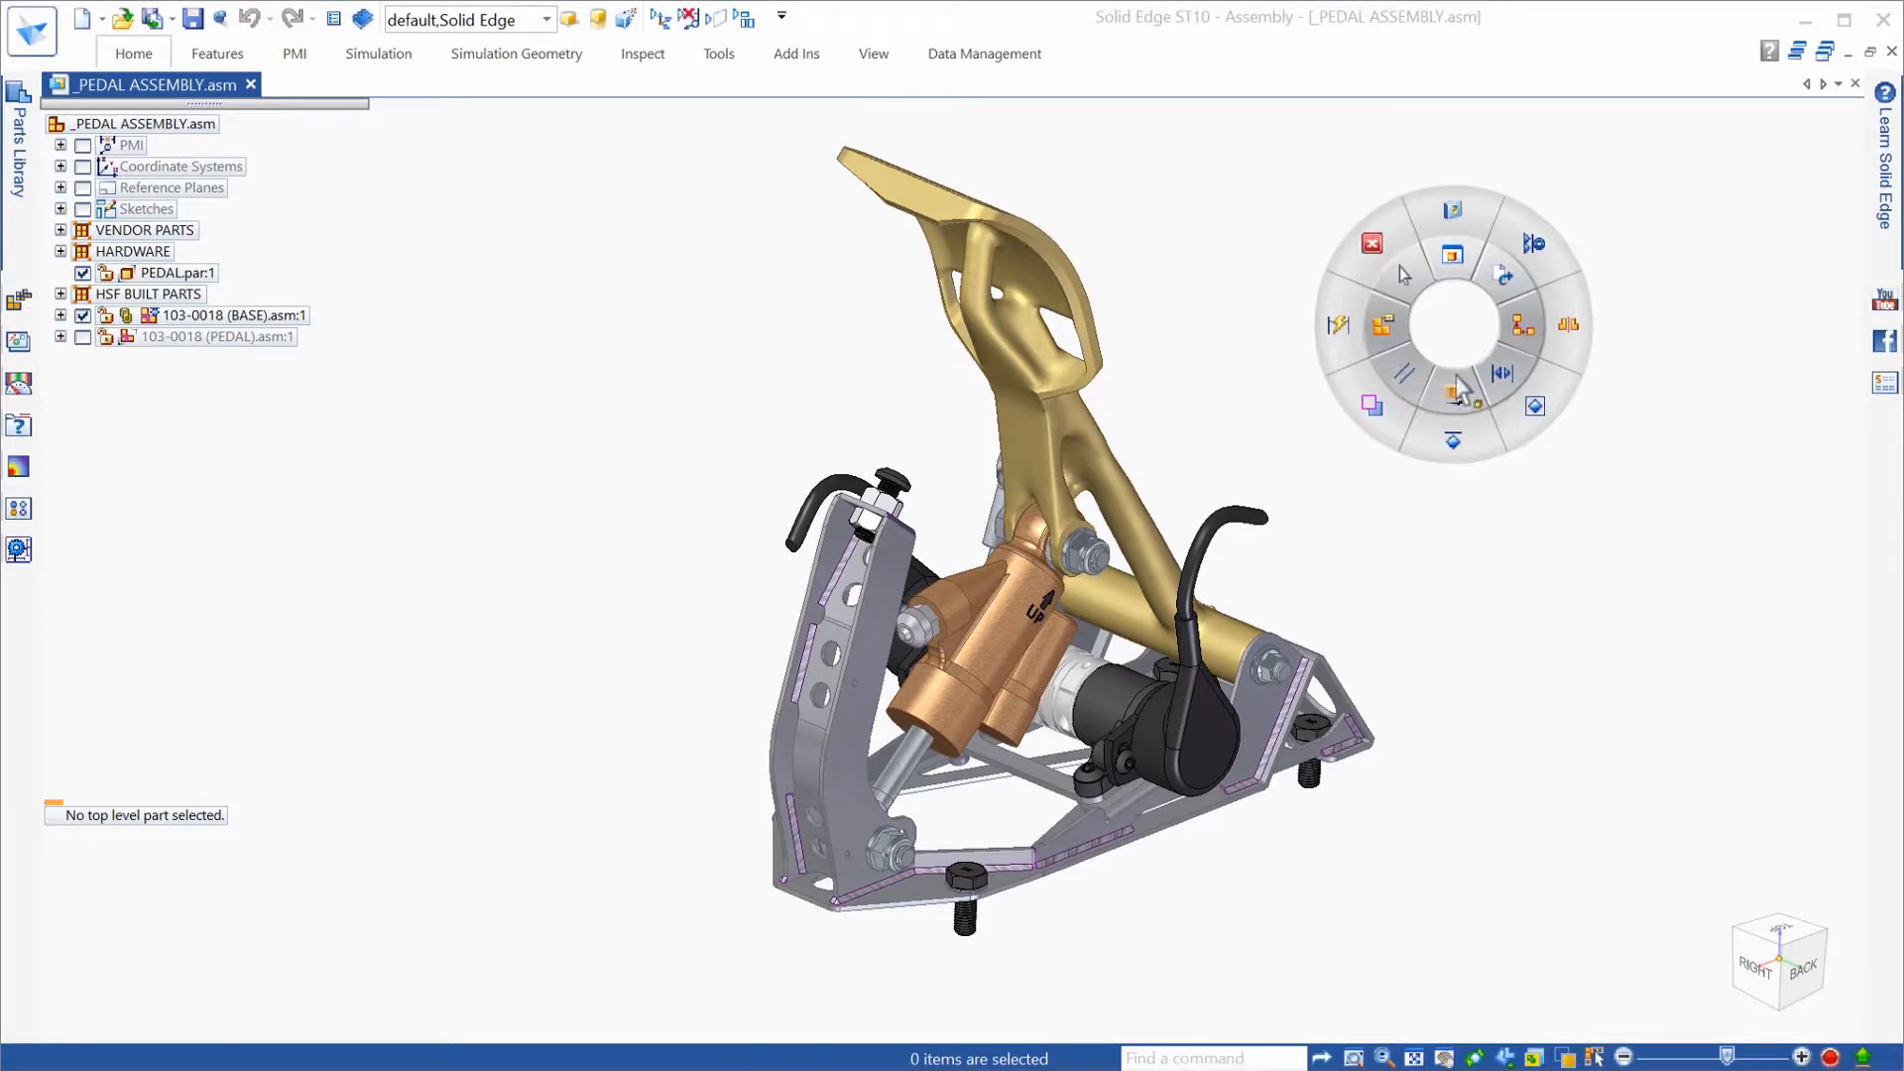
Step: Swing the pedal through its travel with Drag Component to check its motion in the assembly, and leave the command
click(1458, 390)
click(1013, 231)
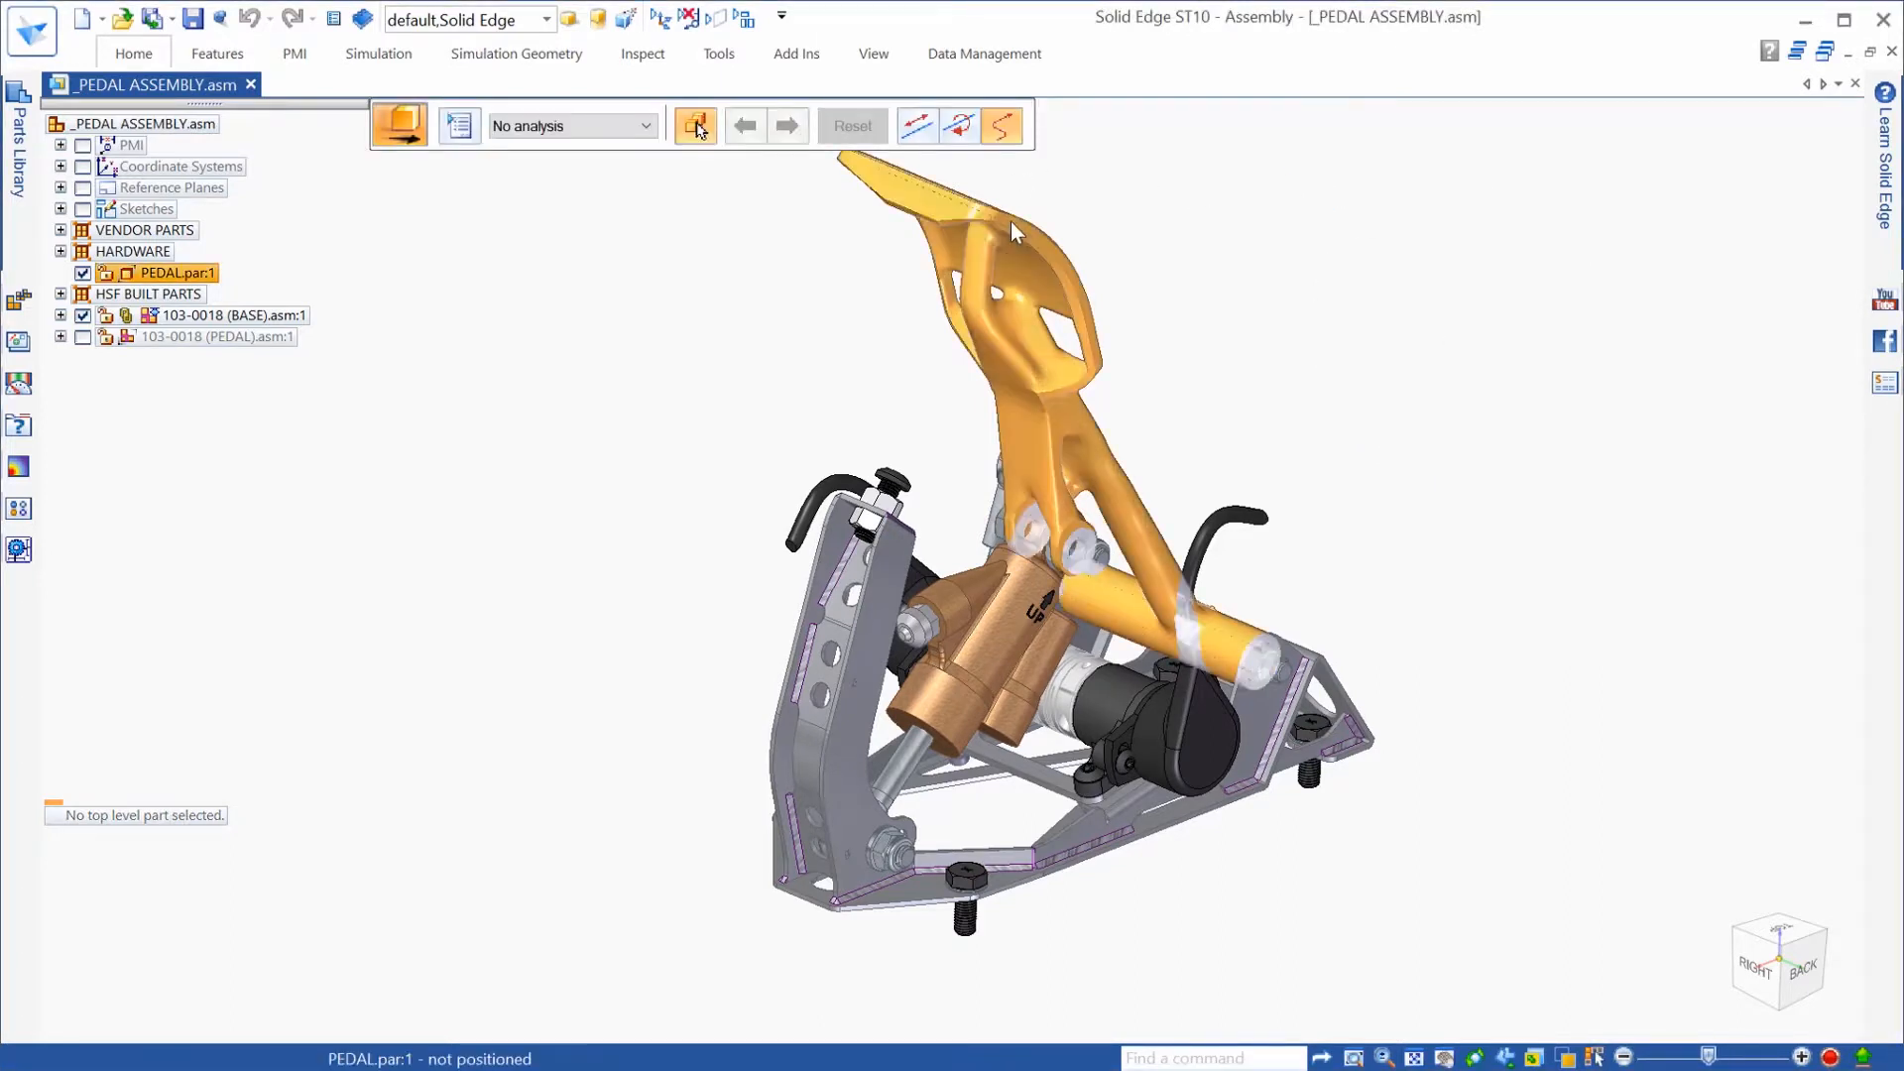
drag(962, 266, 1008, 230)
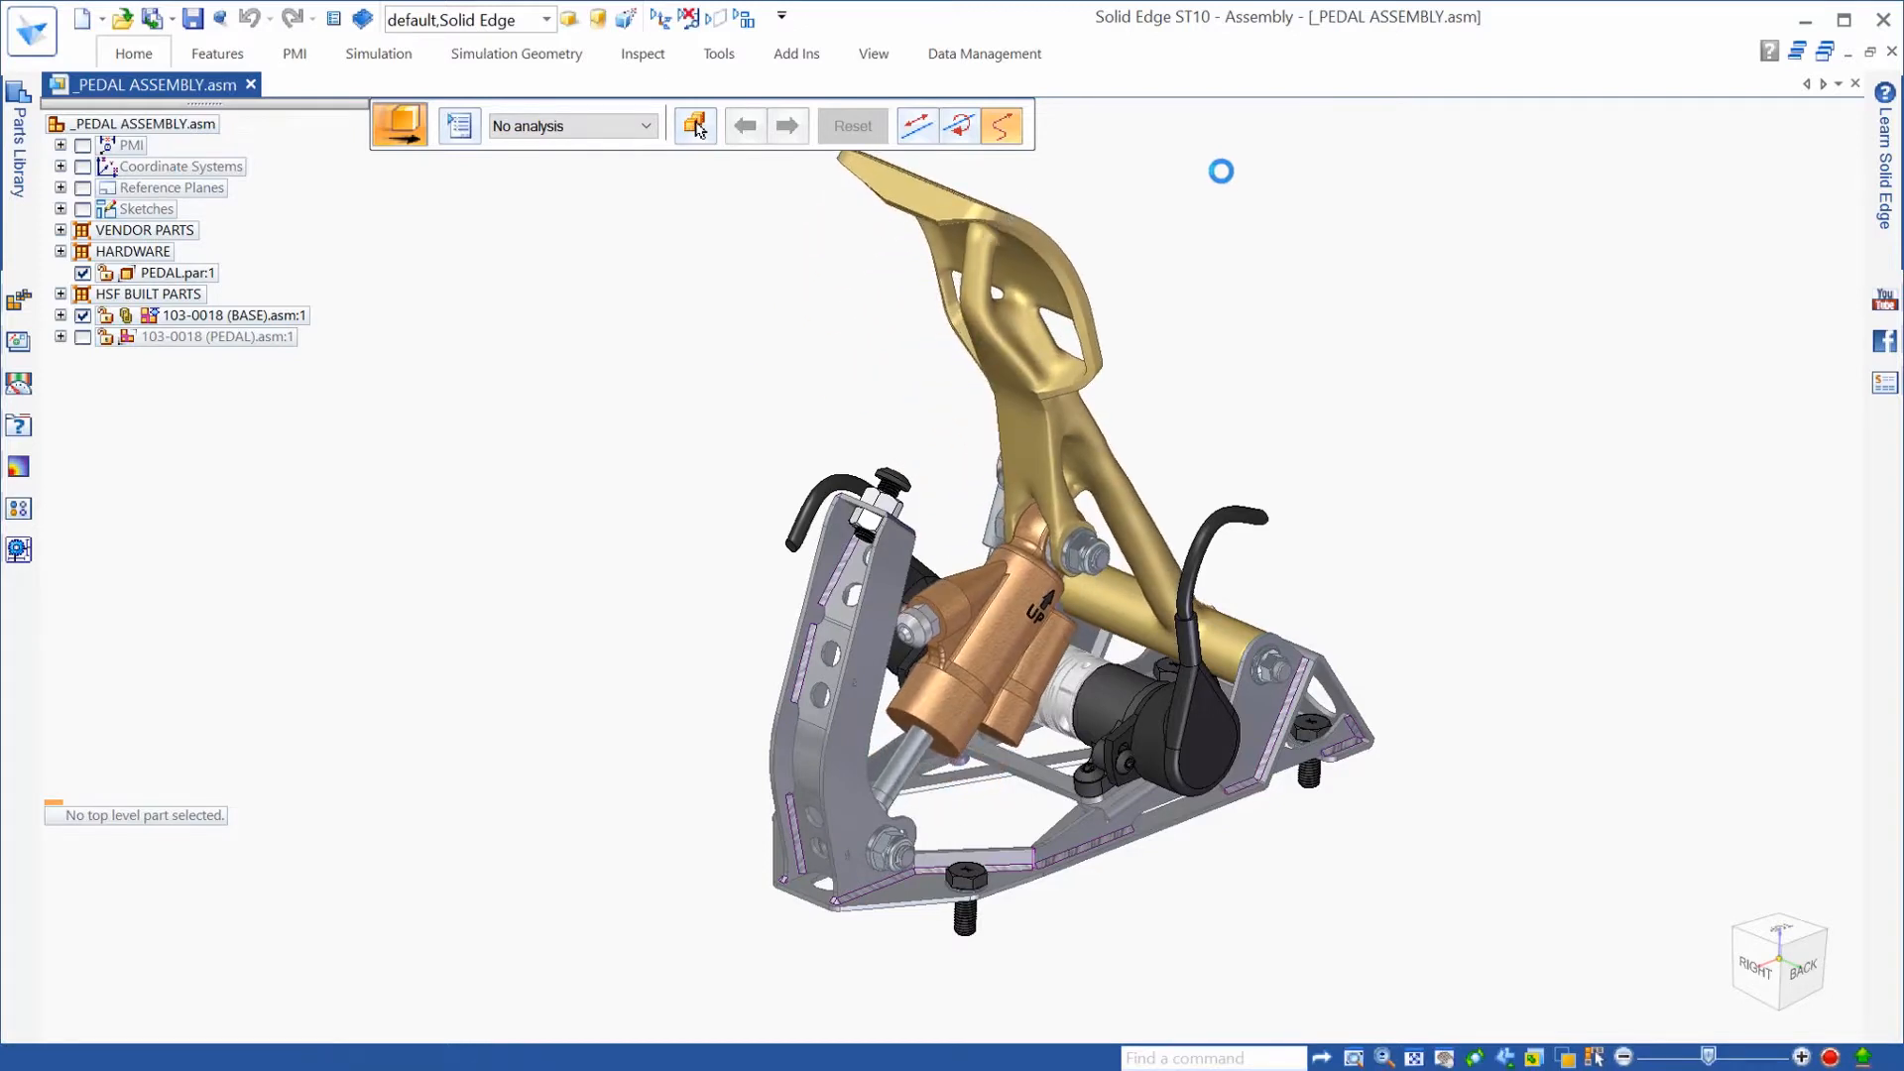
key(Escape)
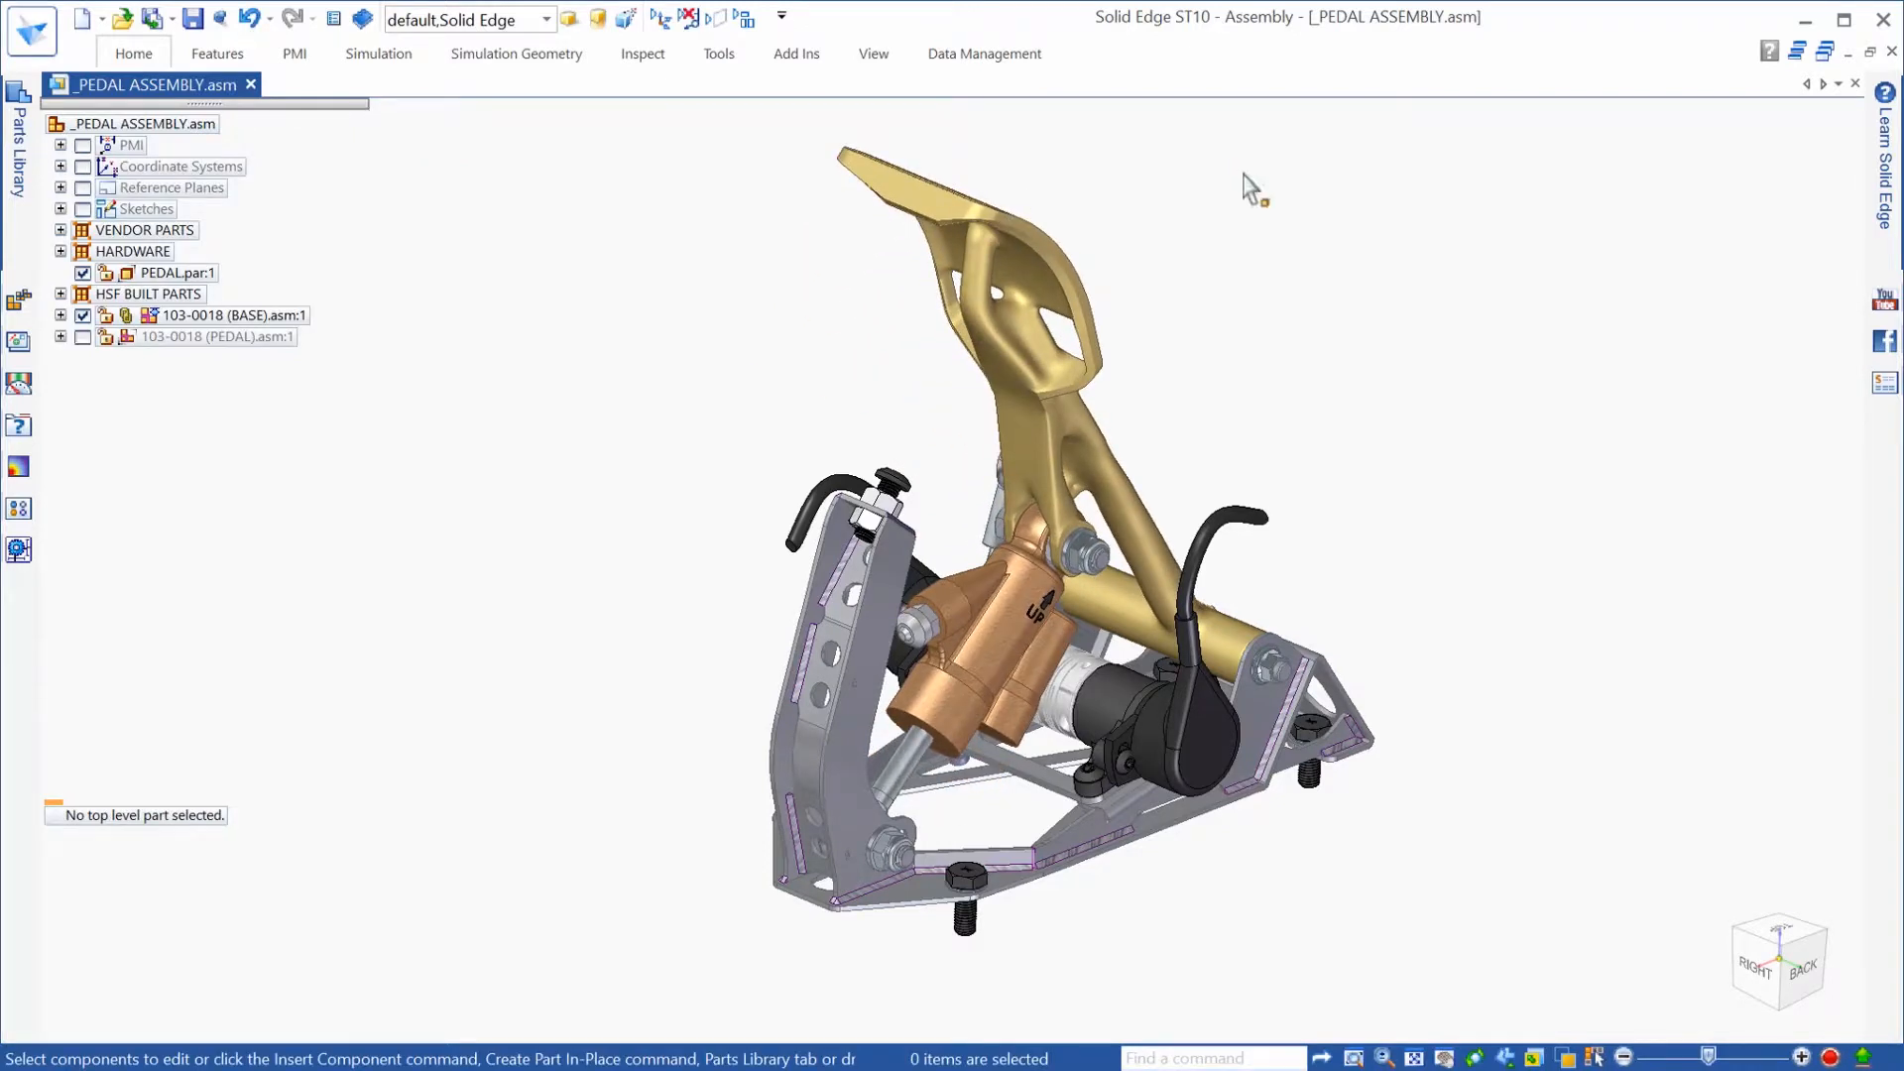
Step: Open the PEDAL.par part for in-place editing from the assembly and view it from its pad side
click(1076, 253)
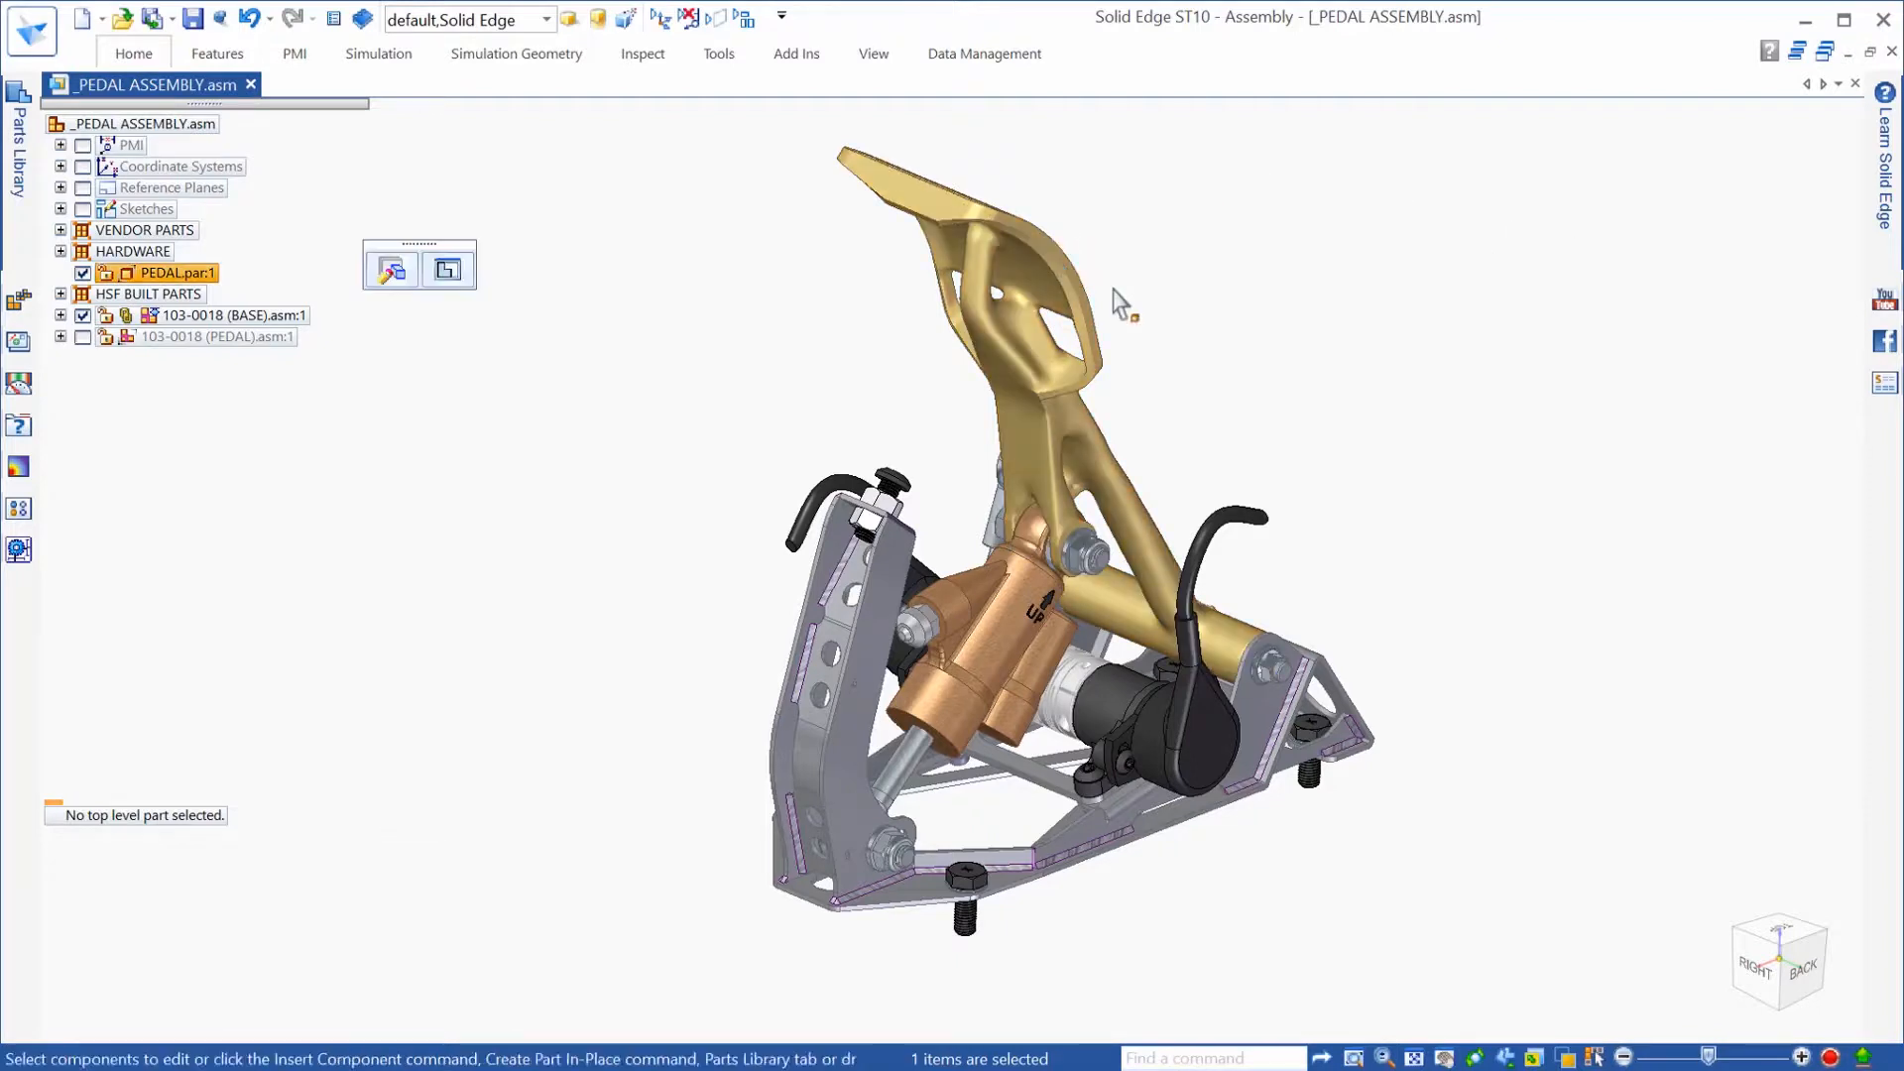
click(451, 266)
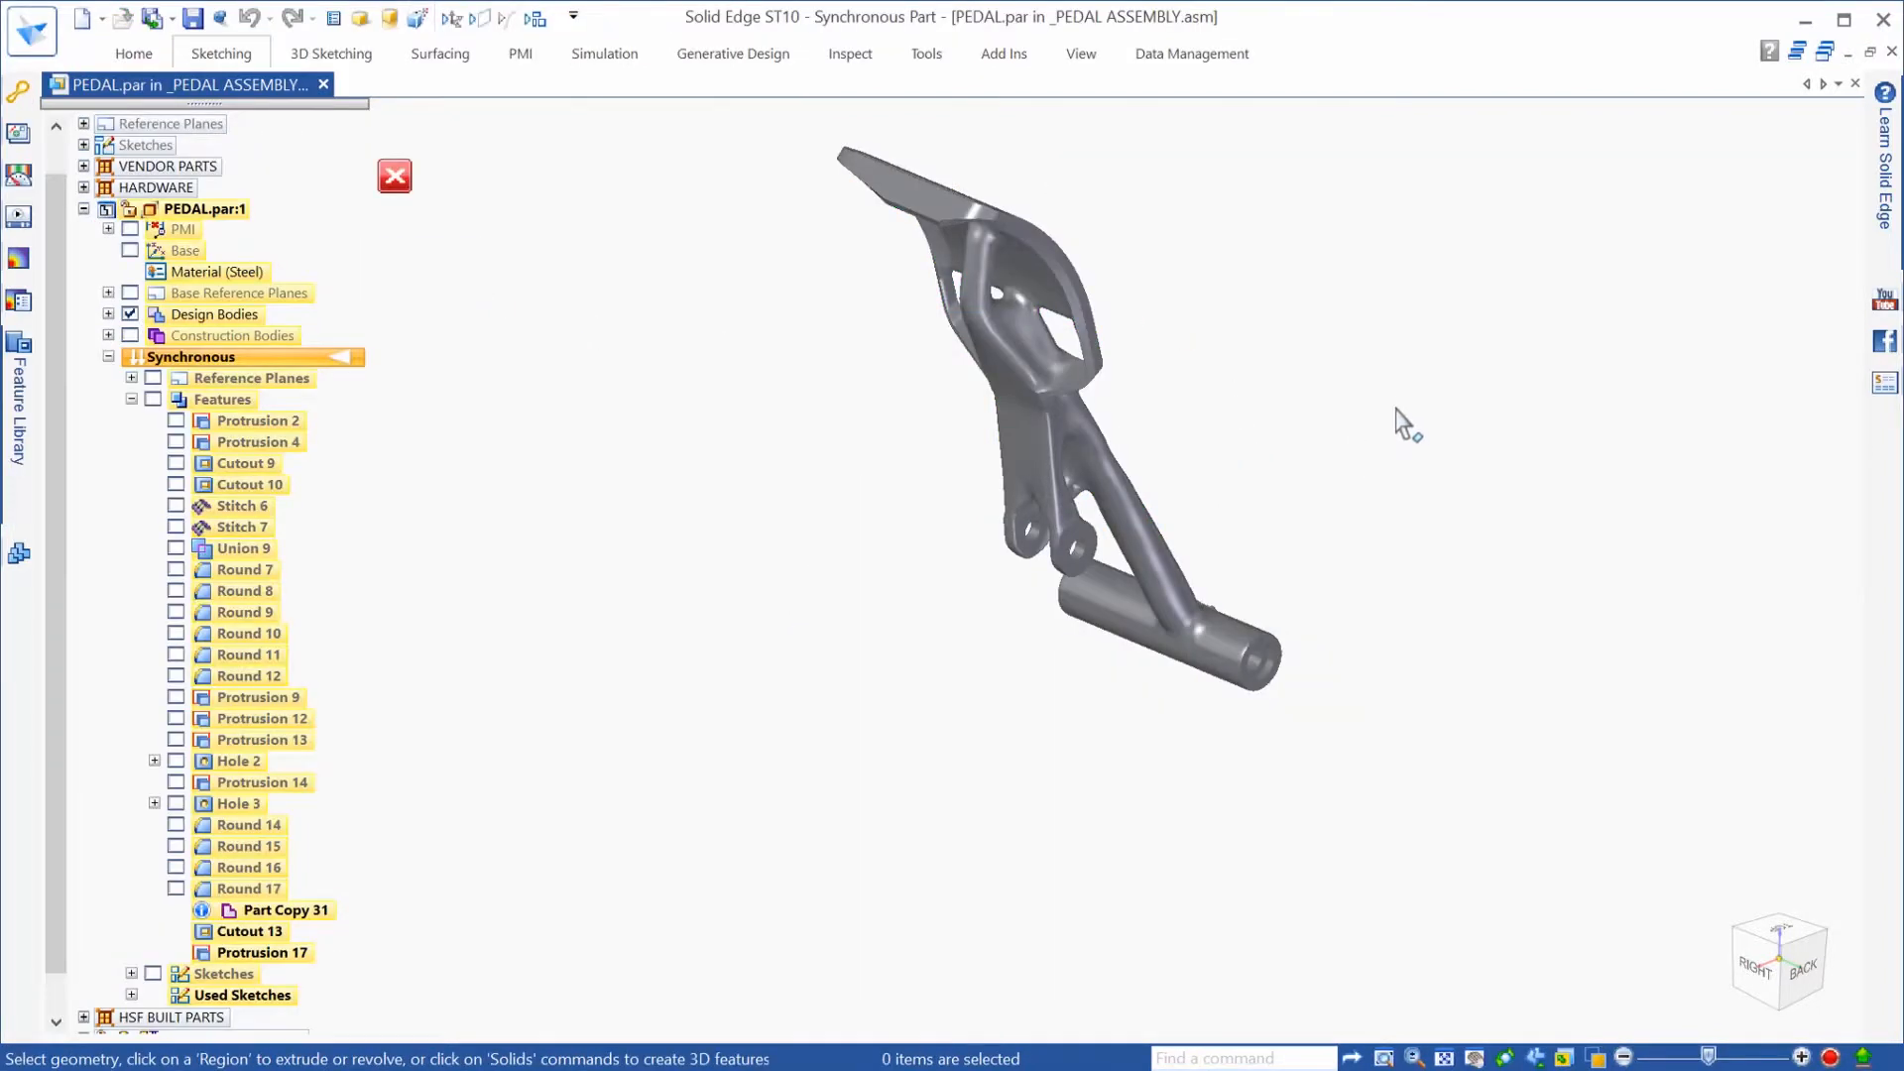
middle_drag(1403, 421, 1508, 234)
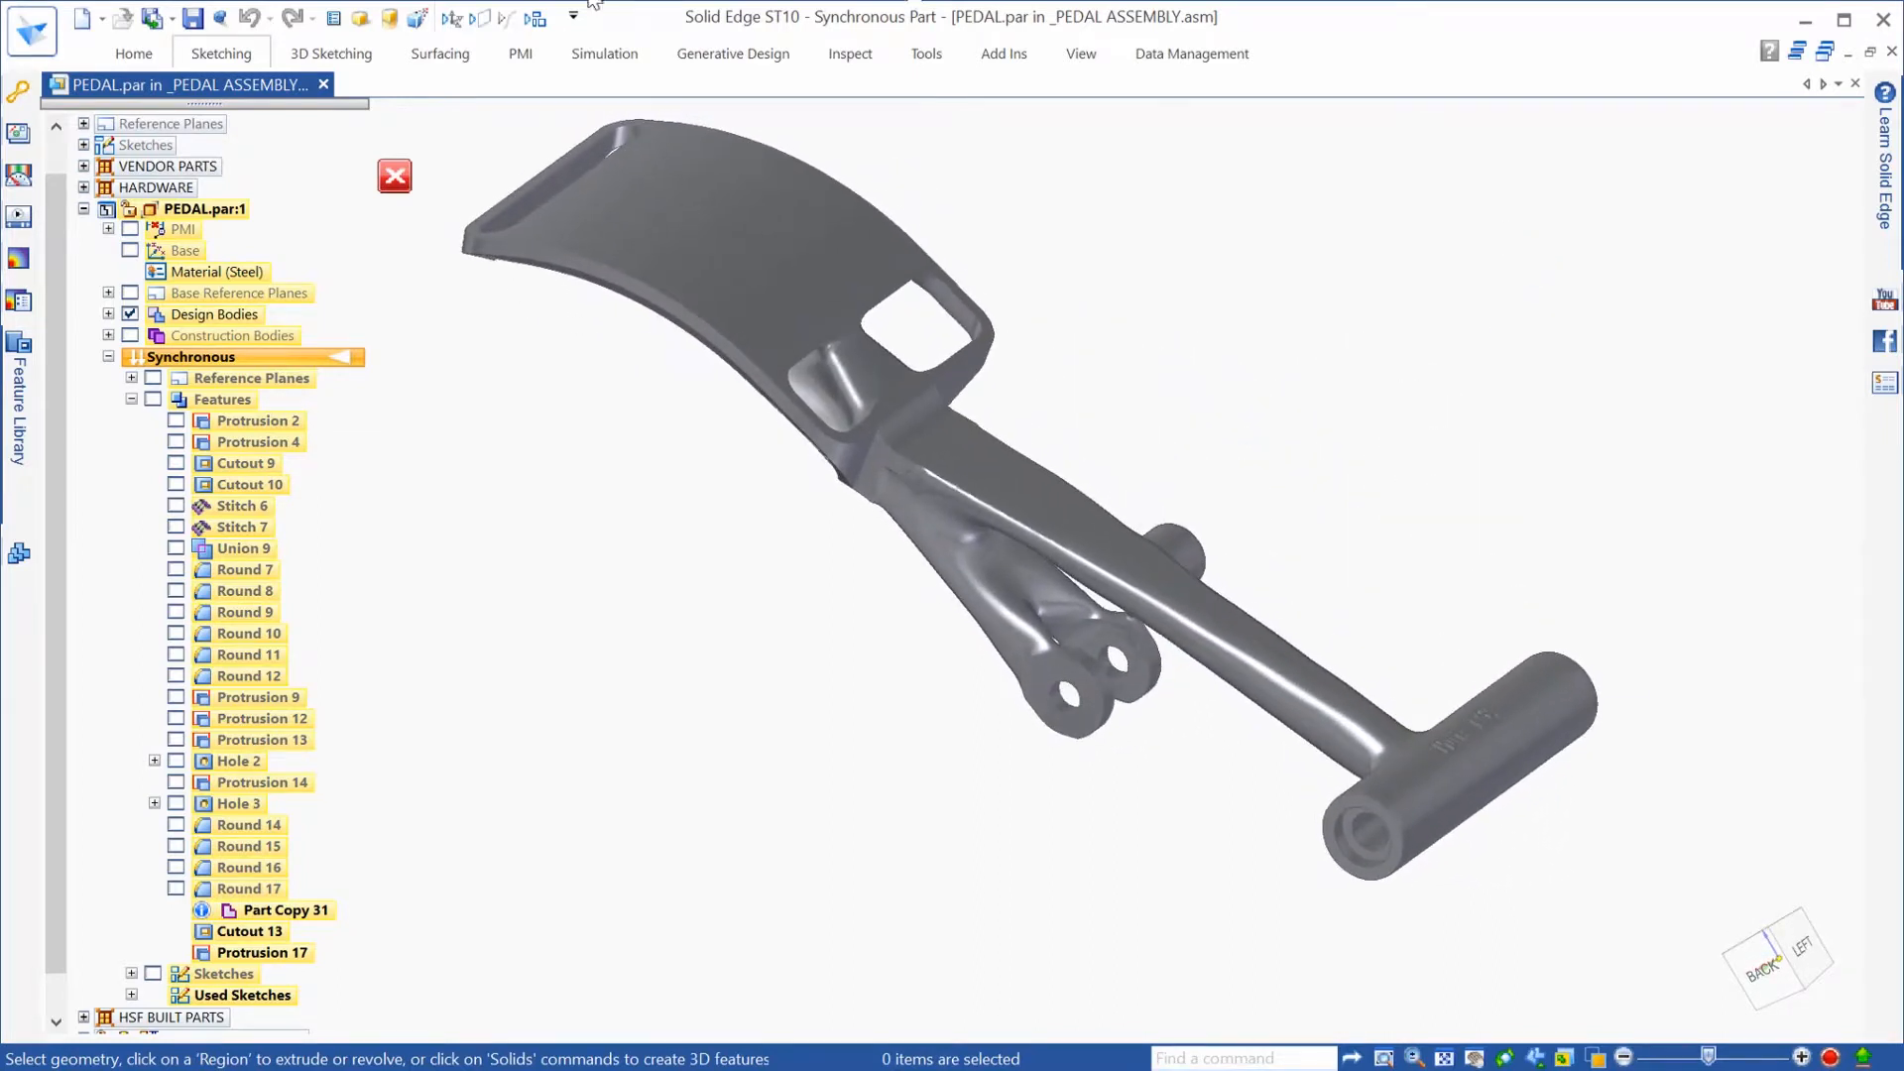
Step: Preview the pedal's 3D print and inspect how it sits within the printer's build volume
click(44, 36)
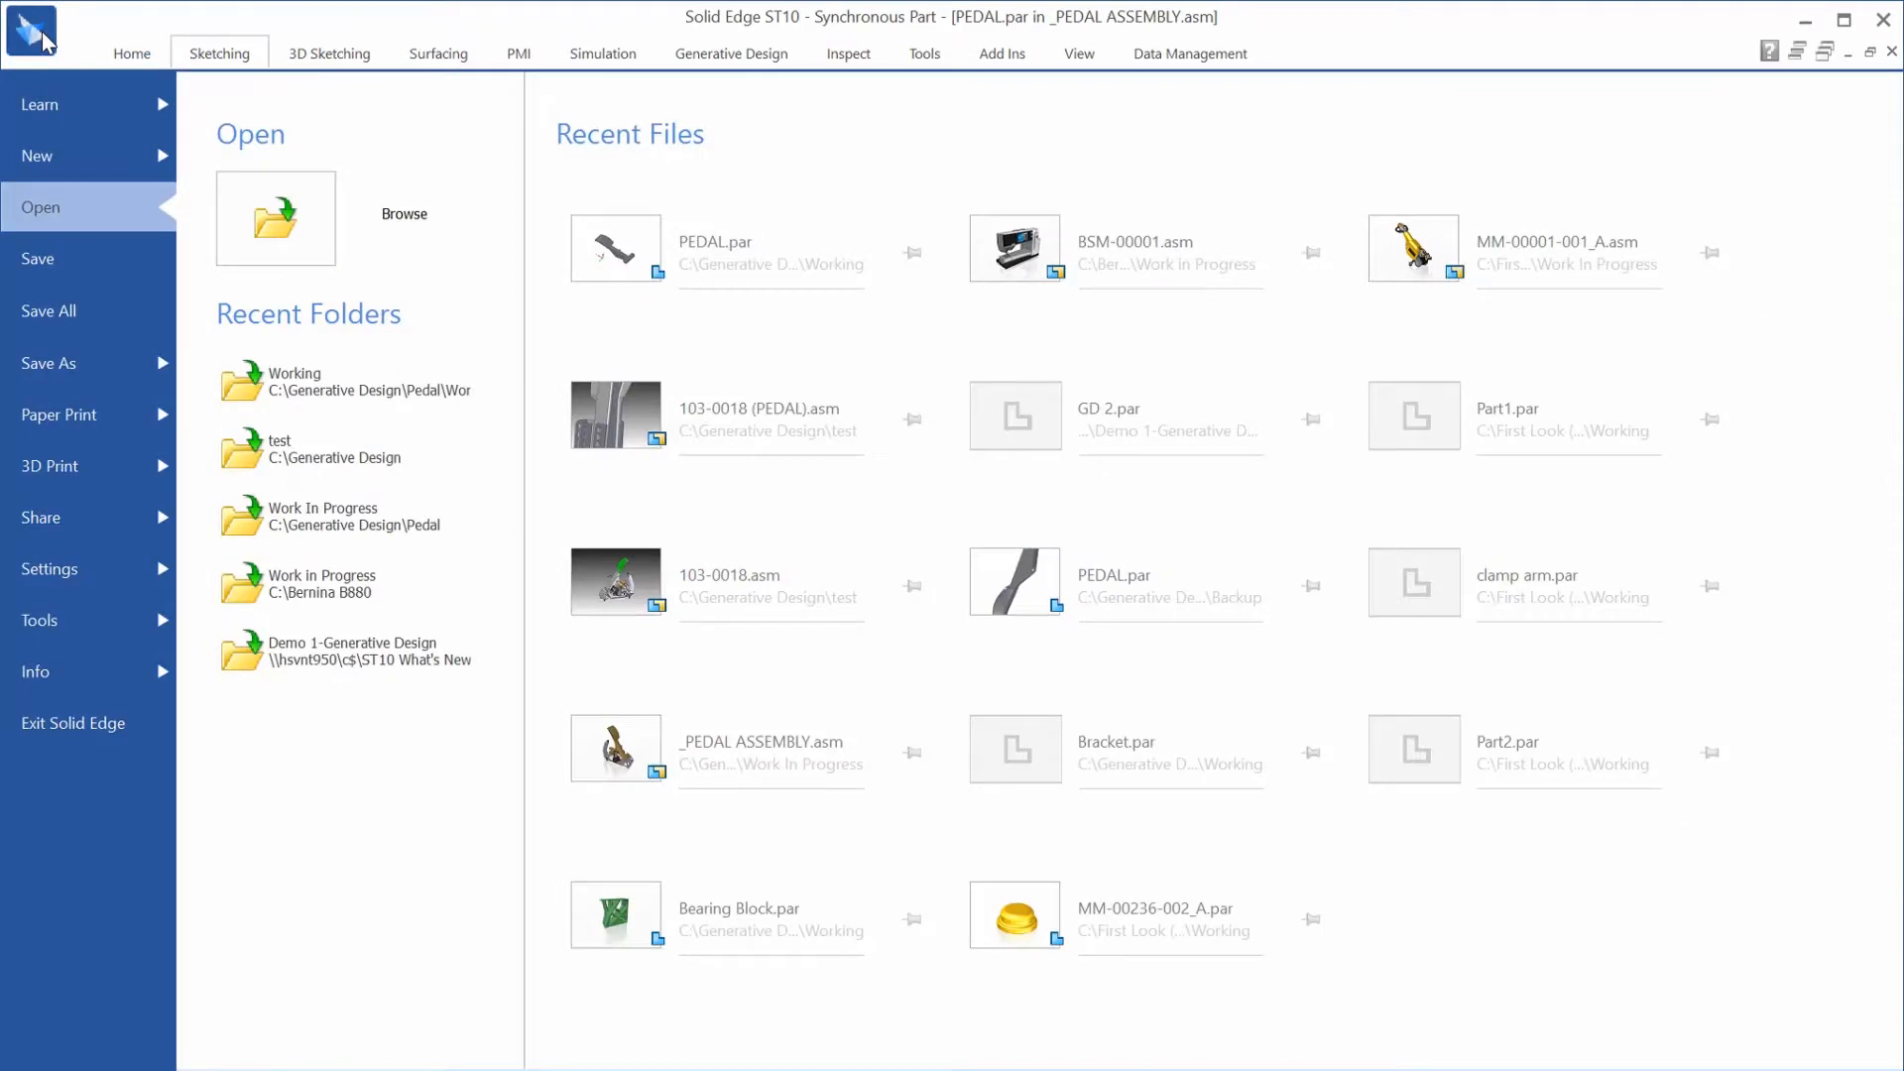
click(50, 466)
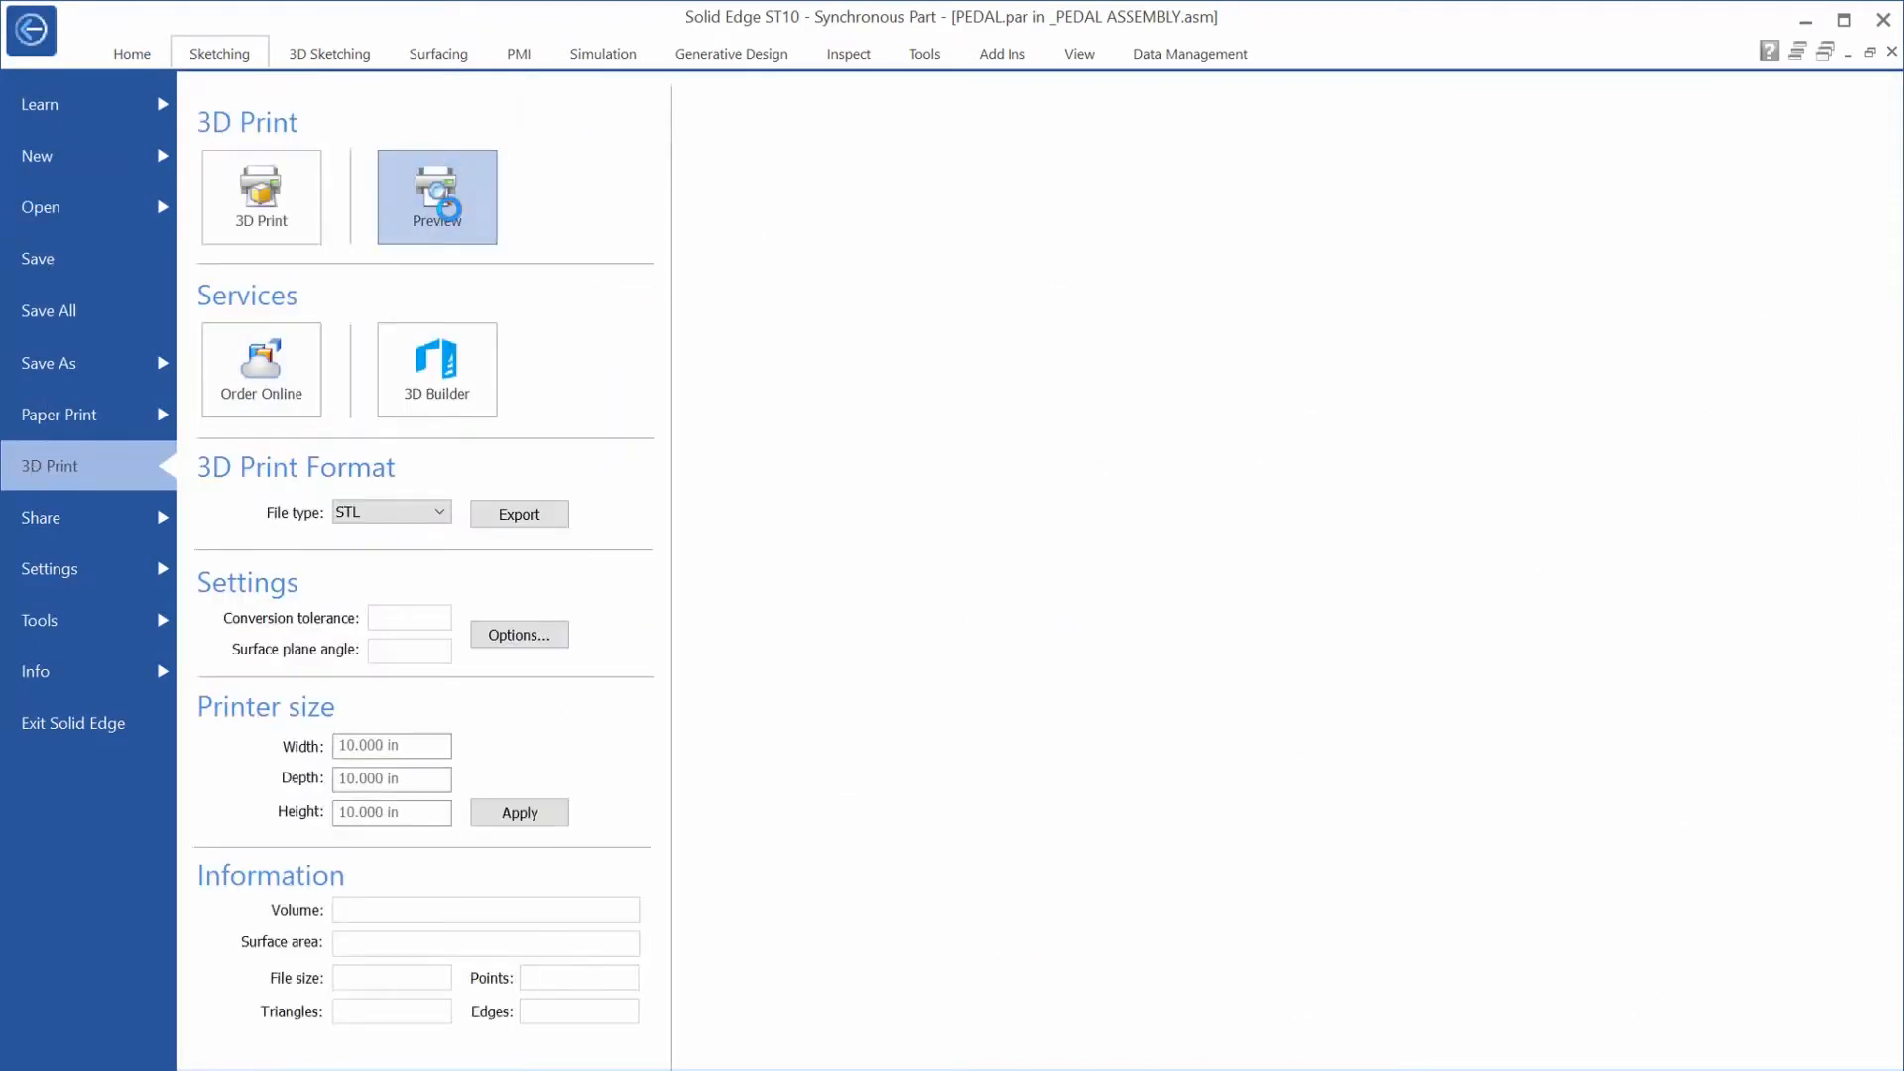
click(442, 203)
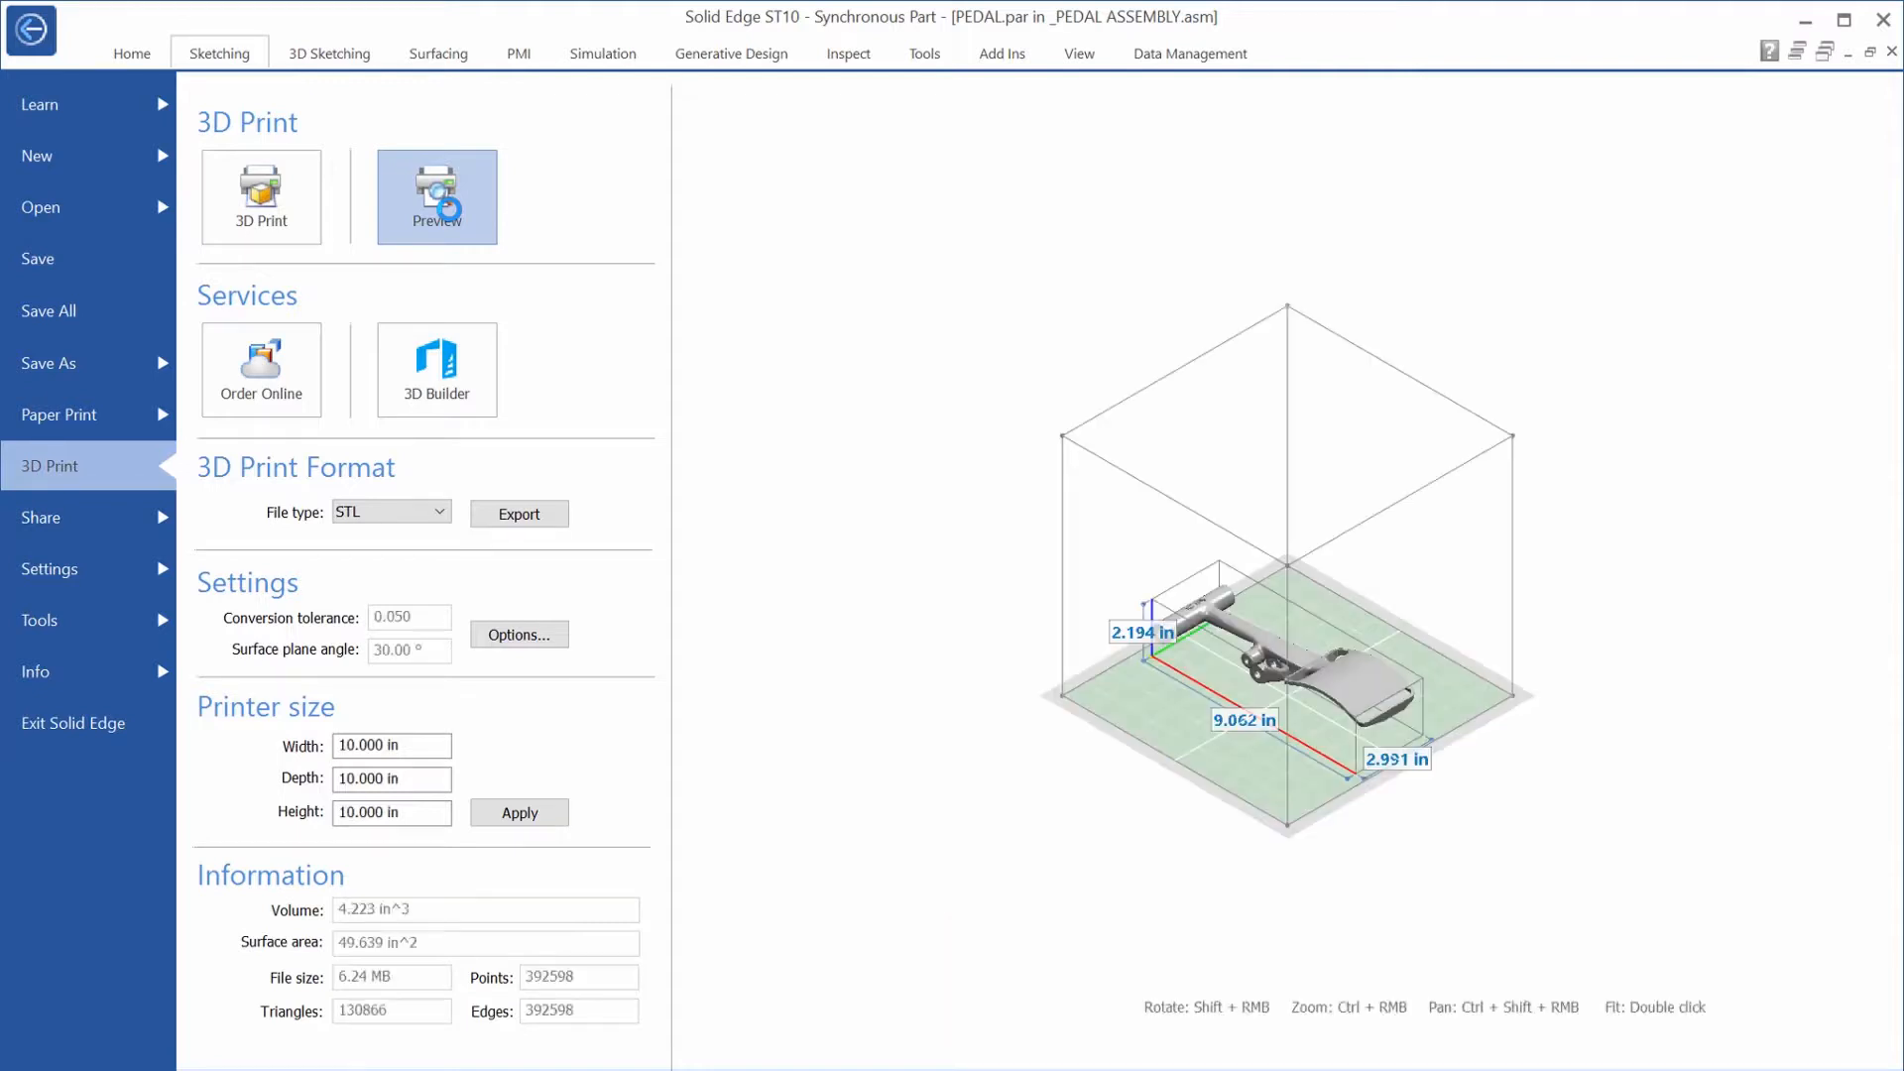
scroll(1339, 734, up, 5)
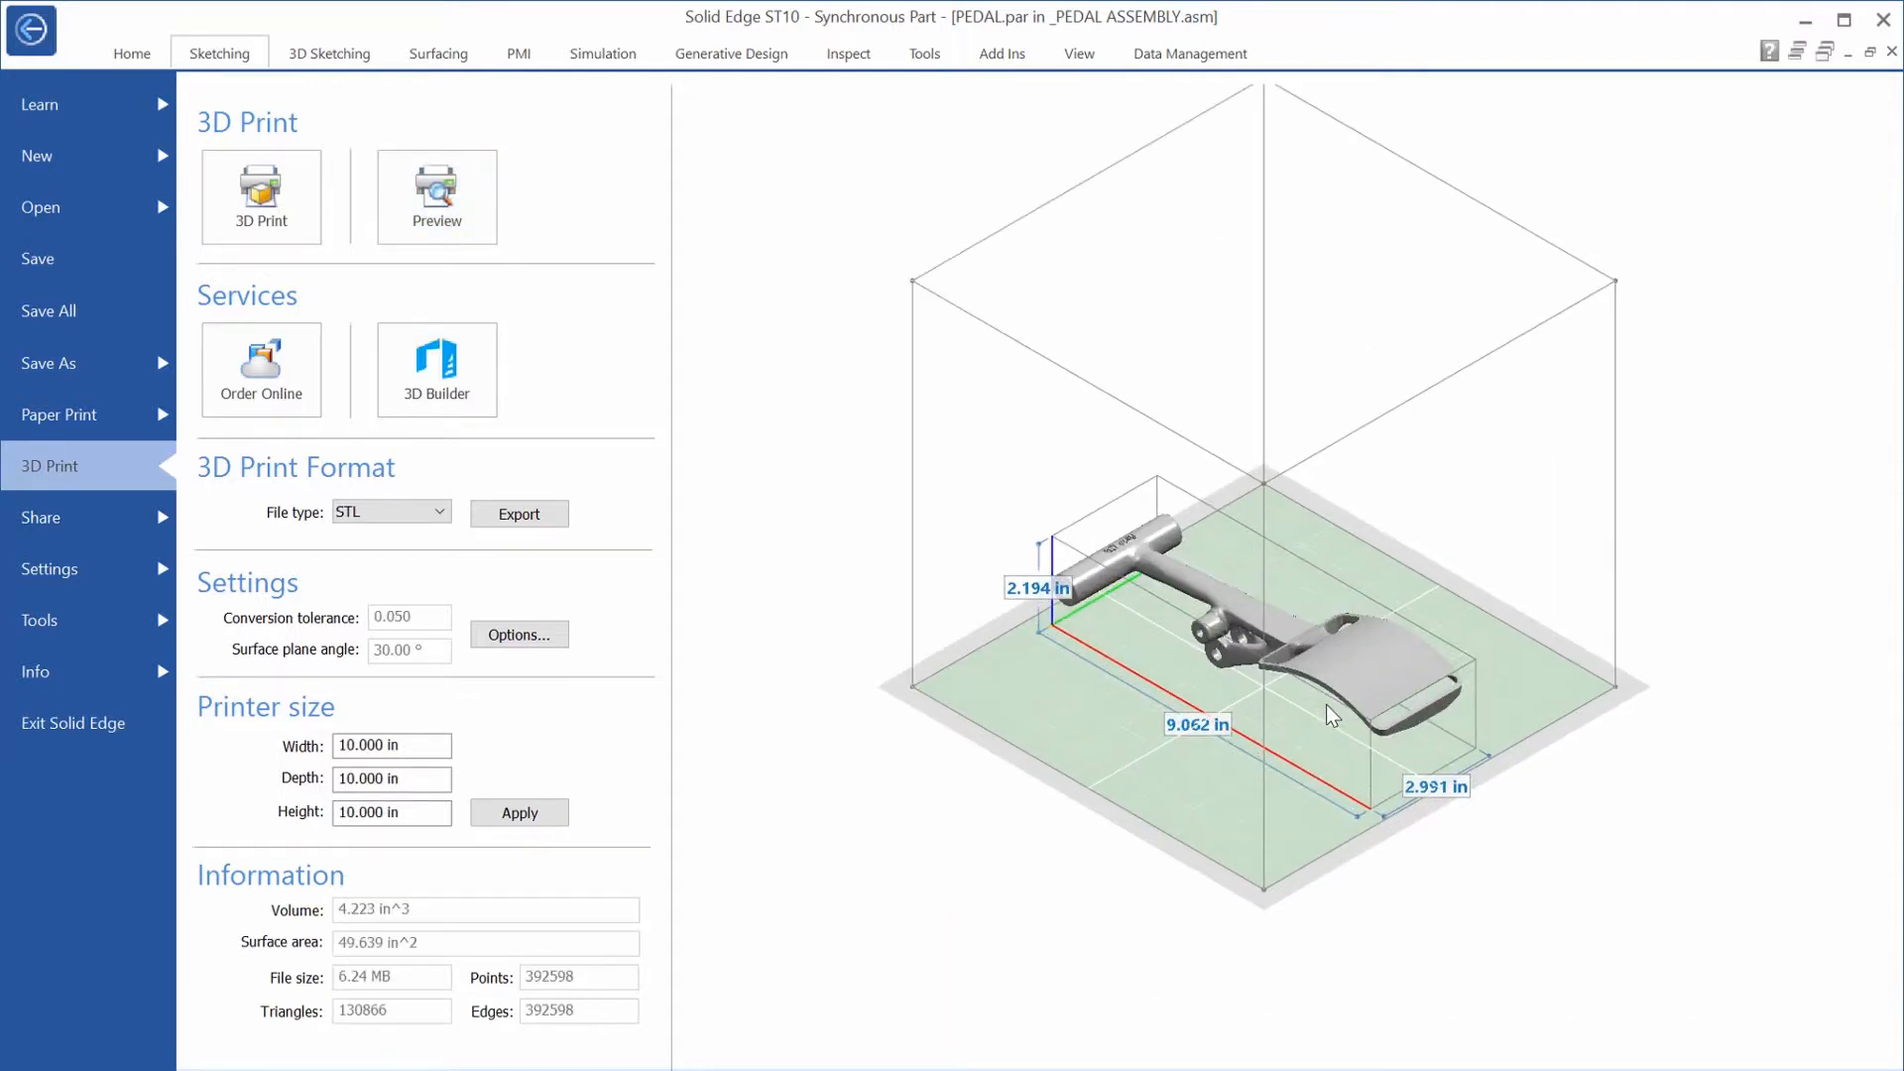
scroll(1302, 609, up, 2)
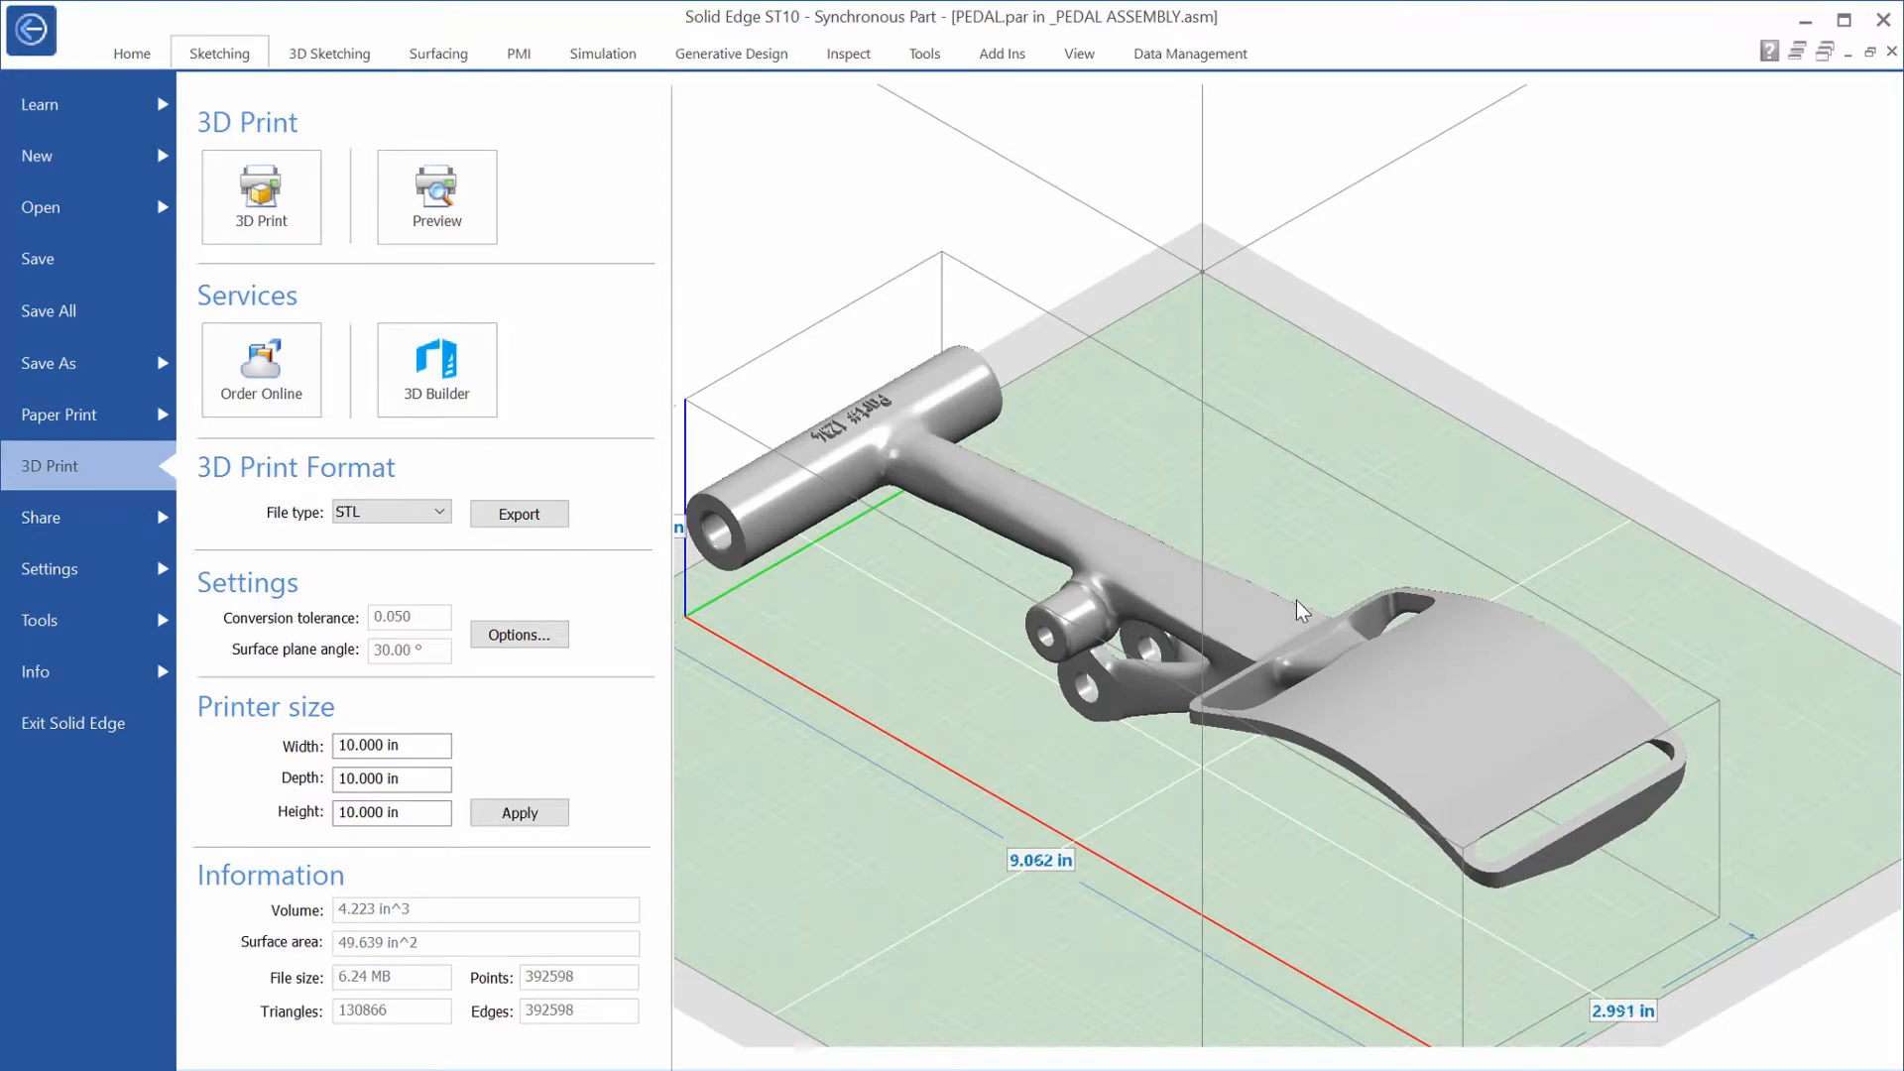
scroll(1302, 610, down, 2)
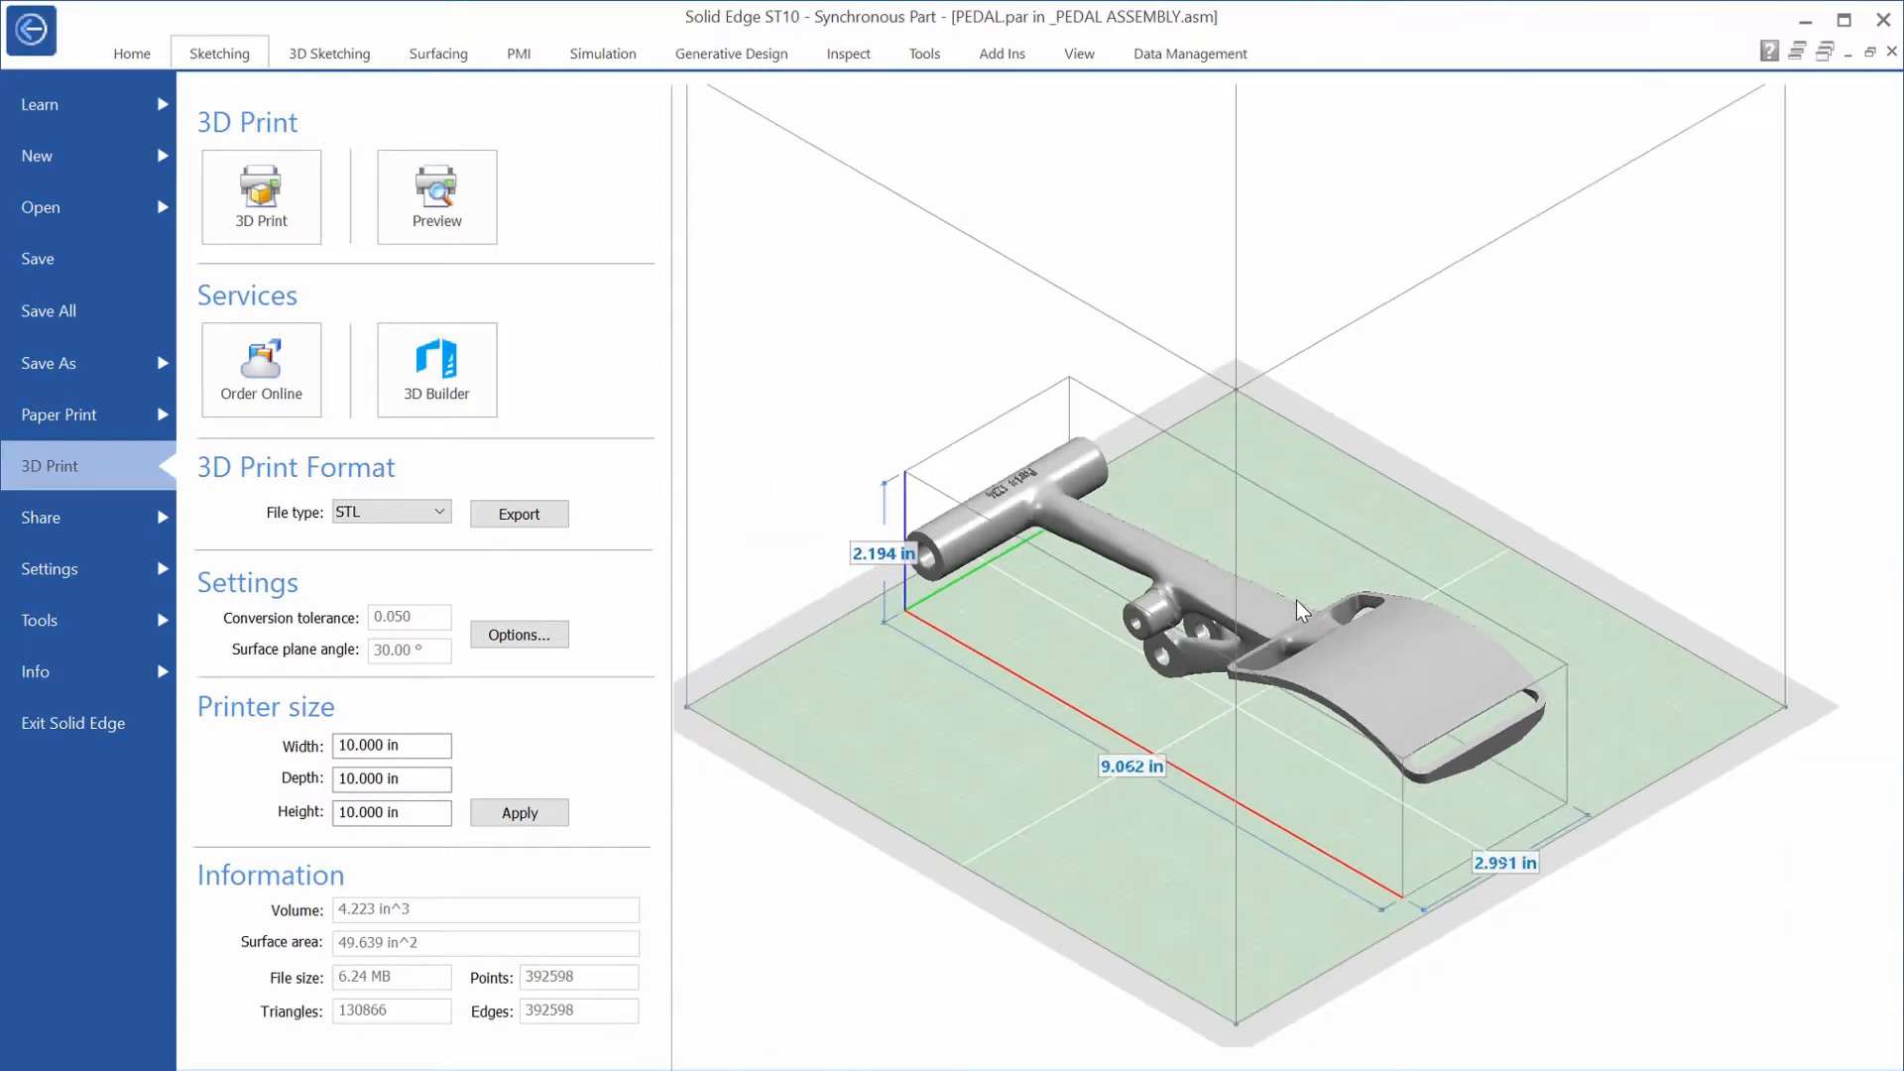
Step: In the 3D print setup's layout stage, turn the pedal upside down and settle it onto the print bed
click(260, 195)
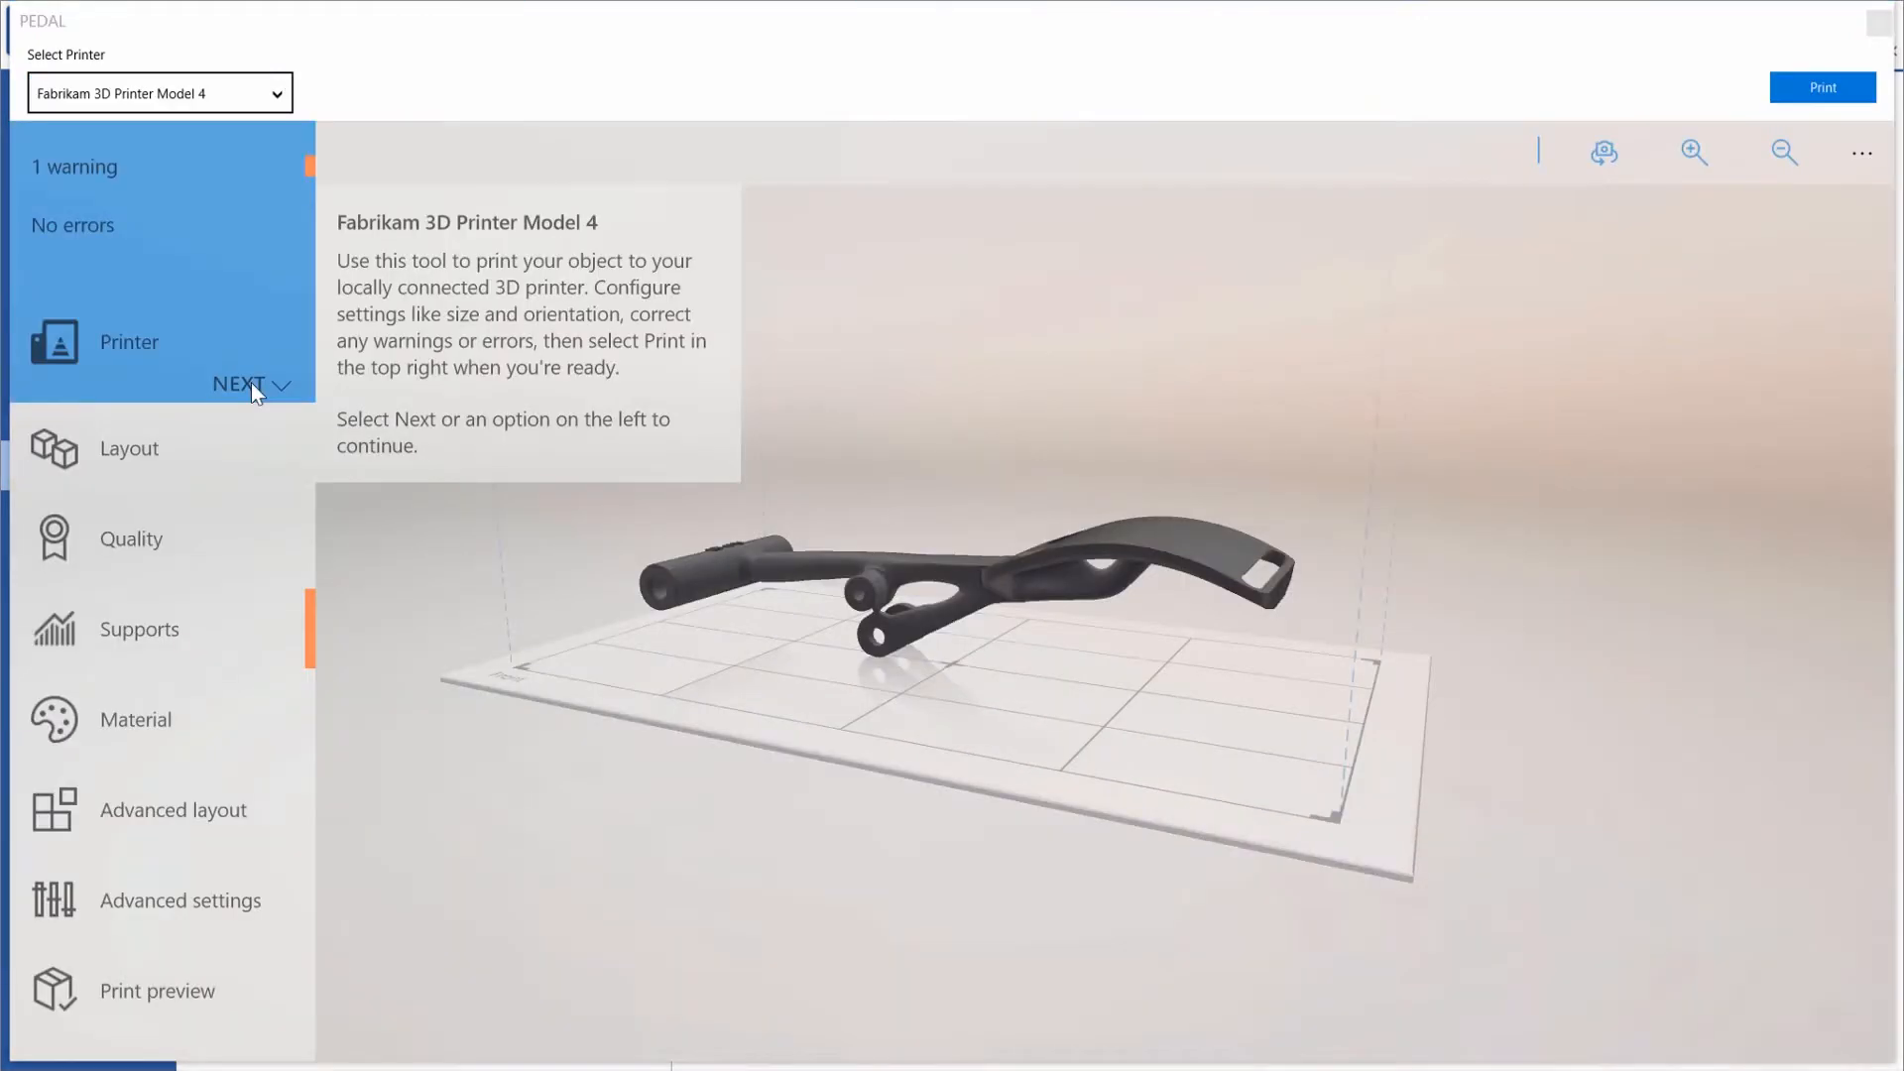
click(252, 383)
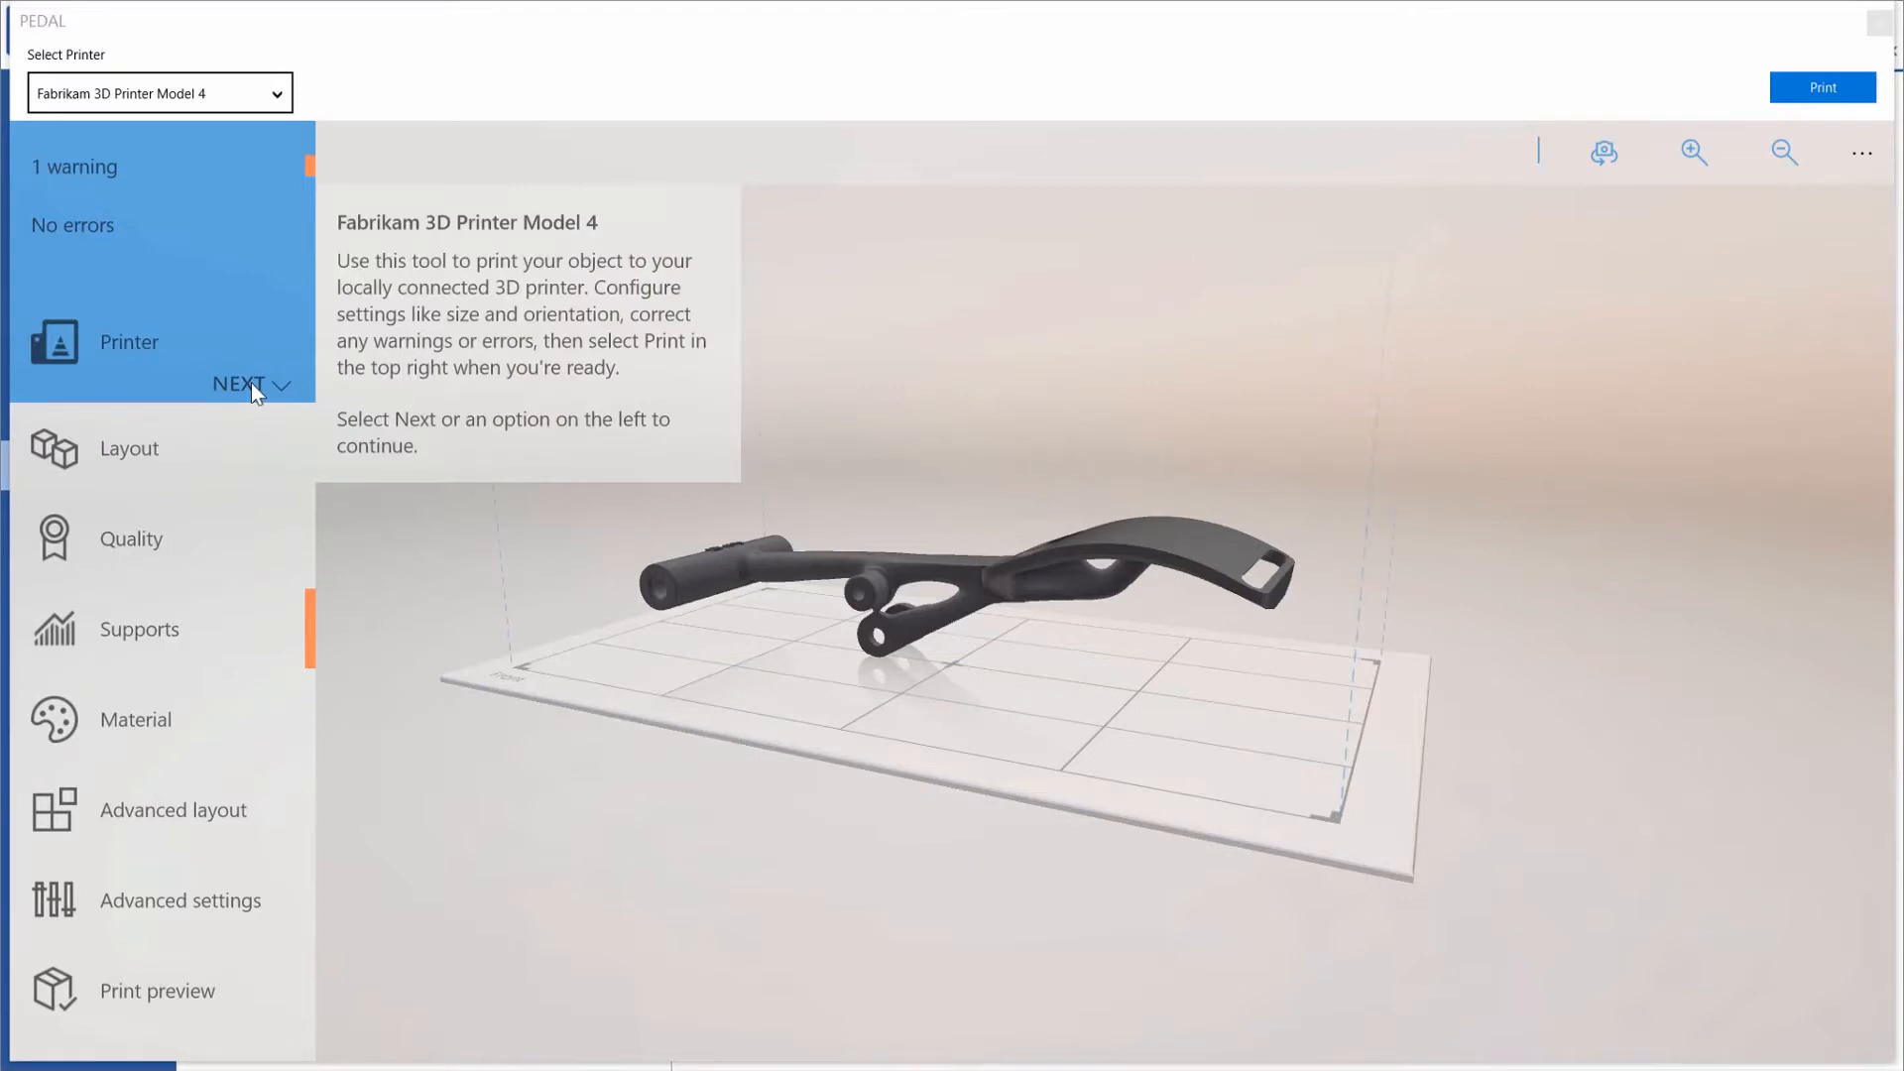
click(252, 383)
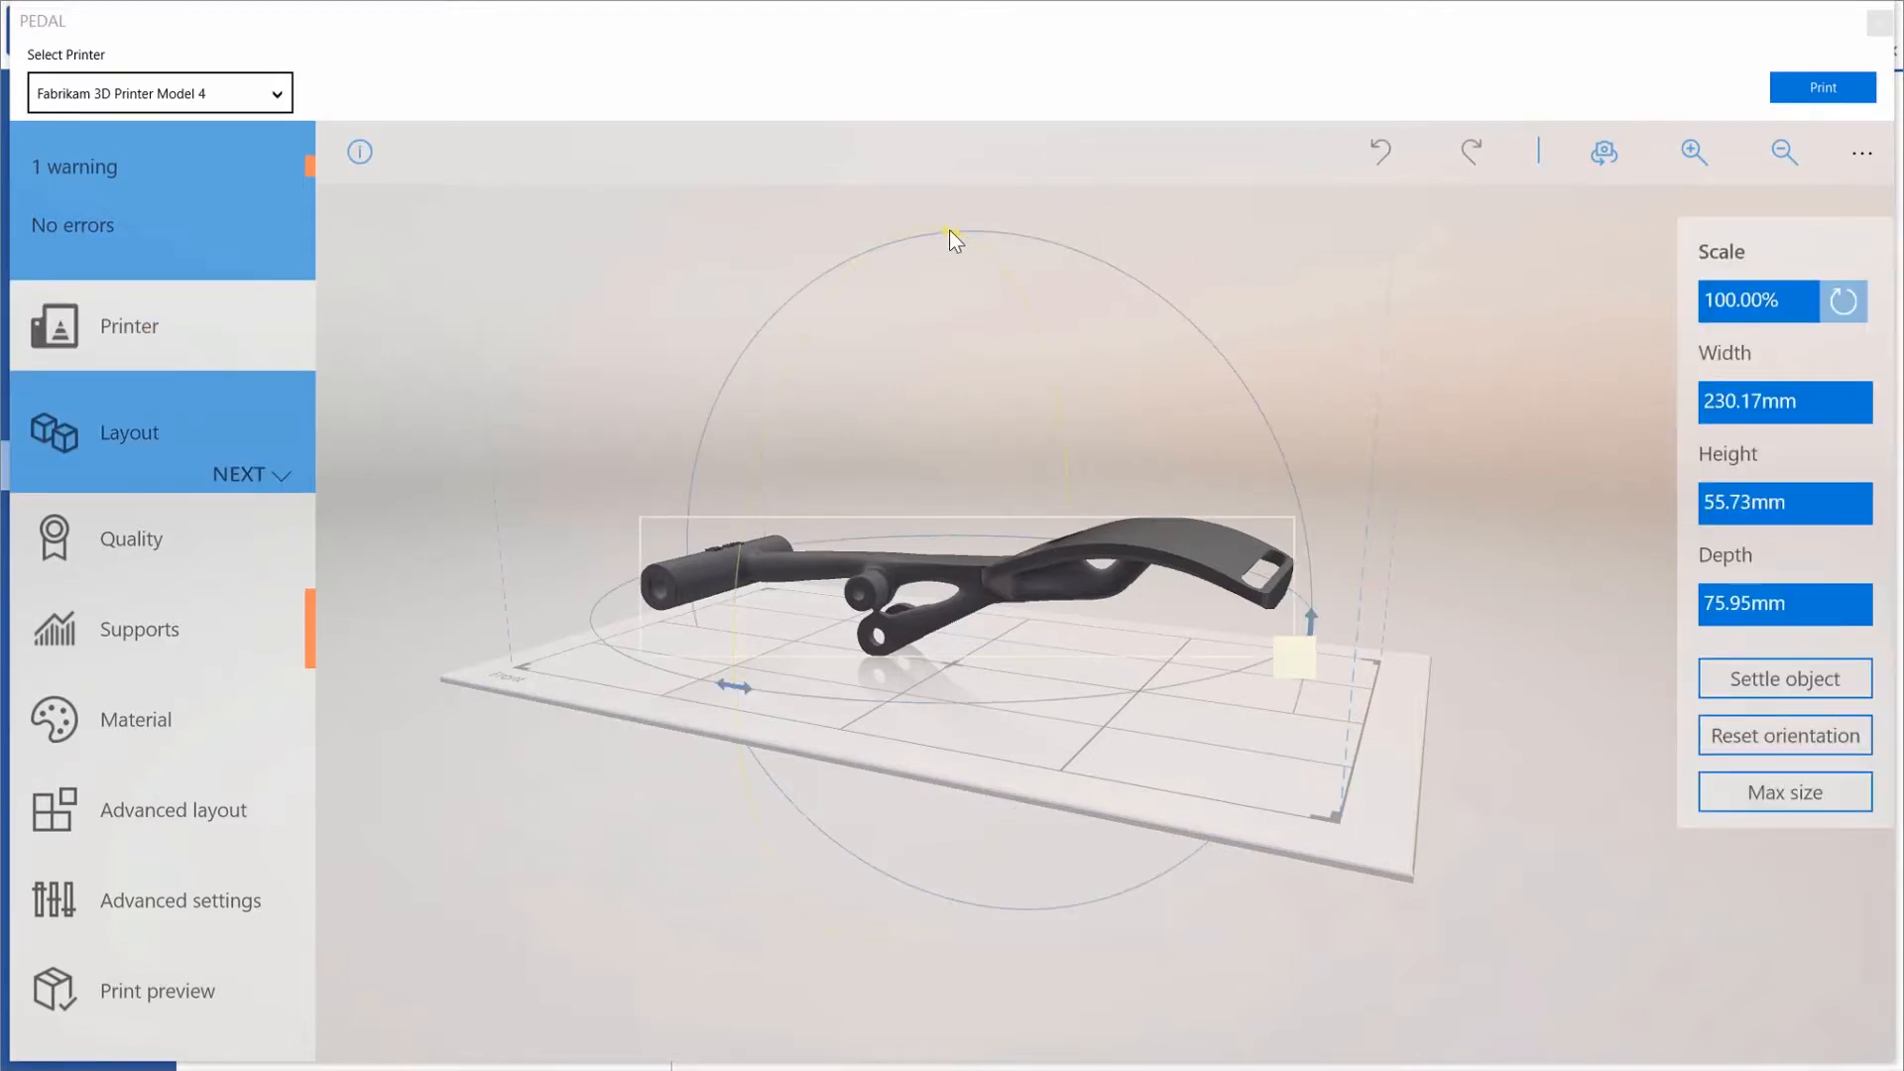
drag(950, 232, 1009, 928)
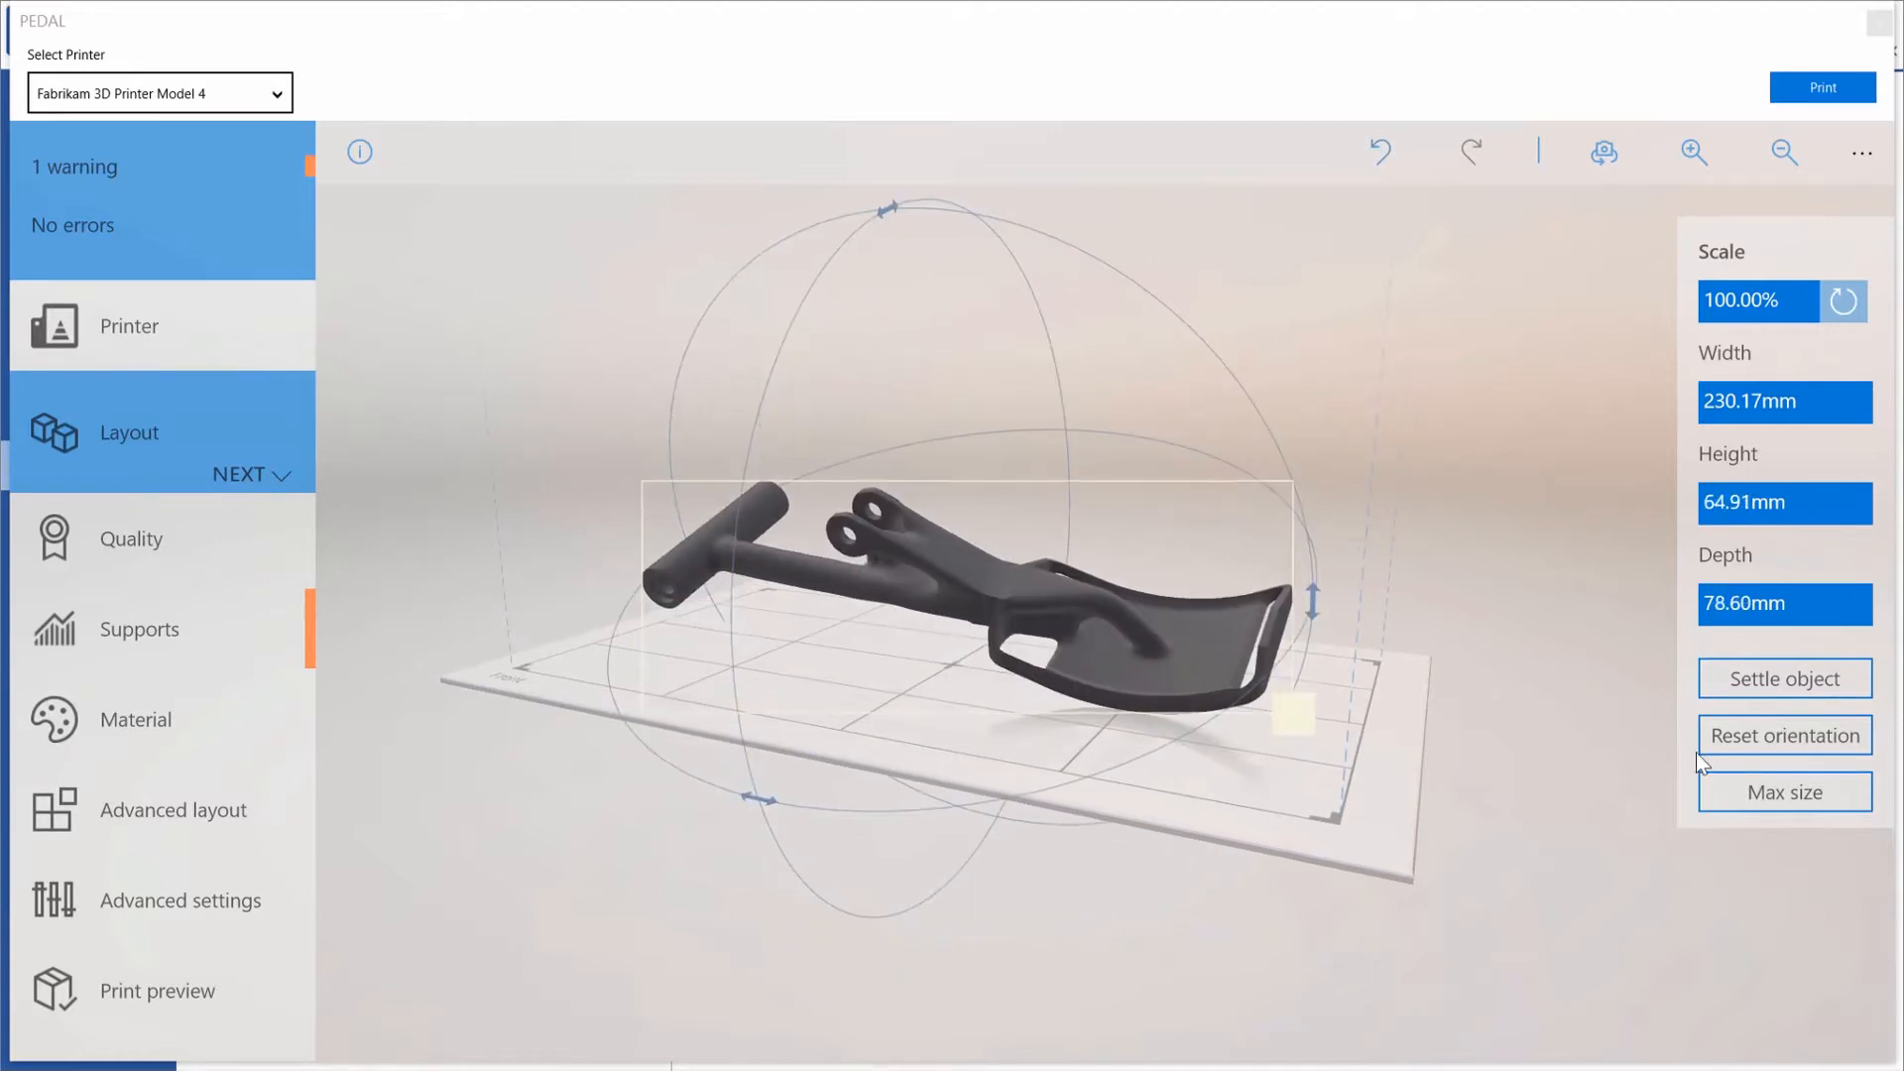
click(1841, 682)
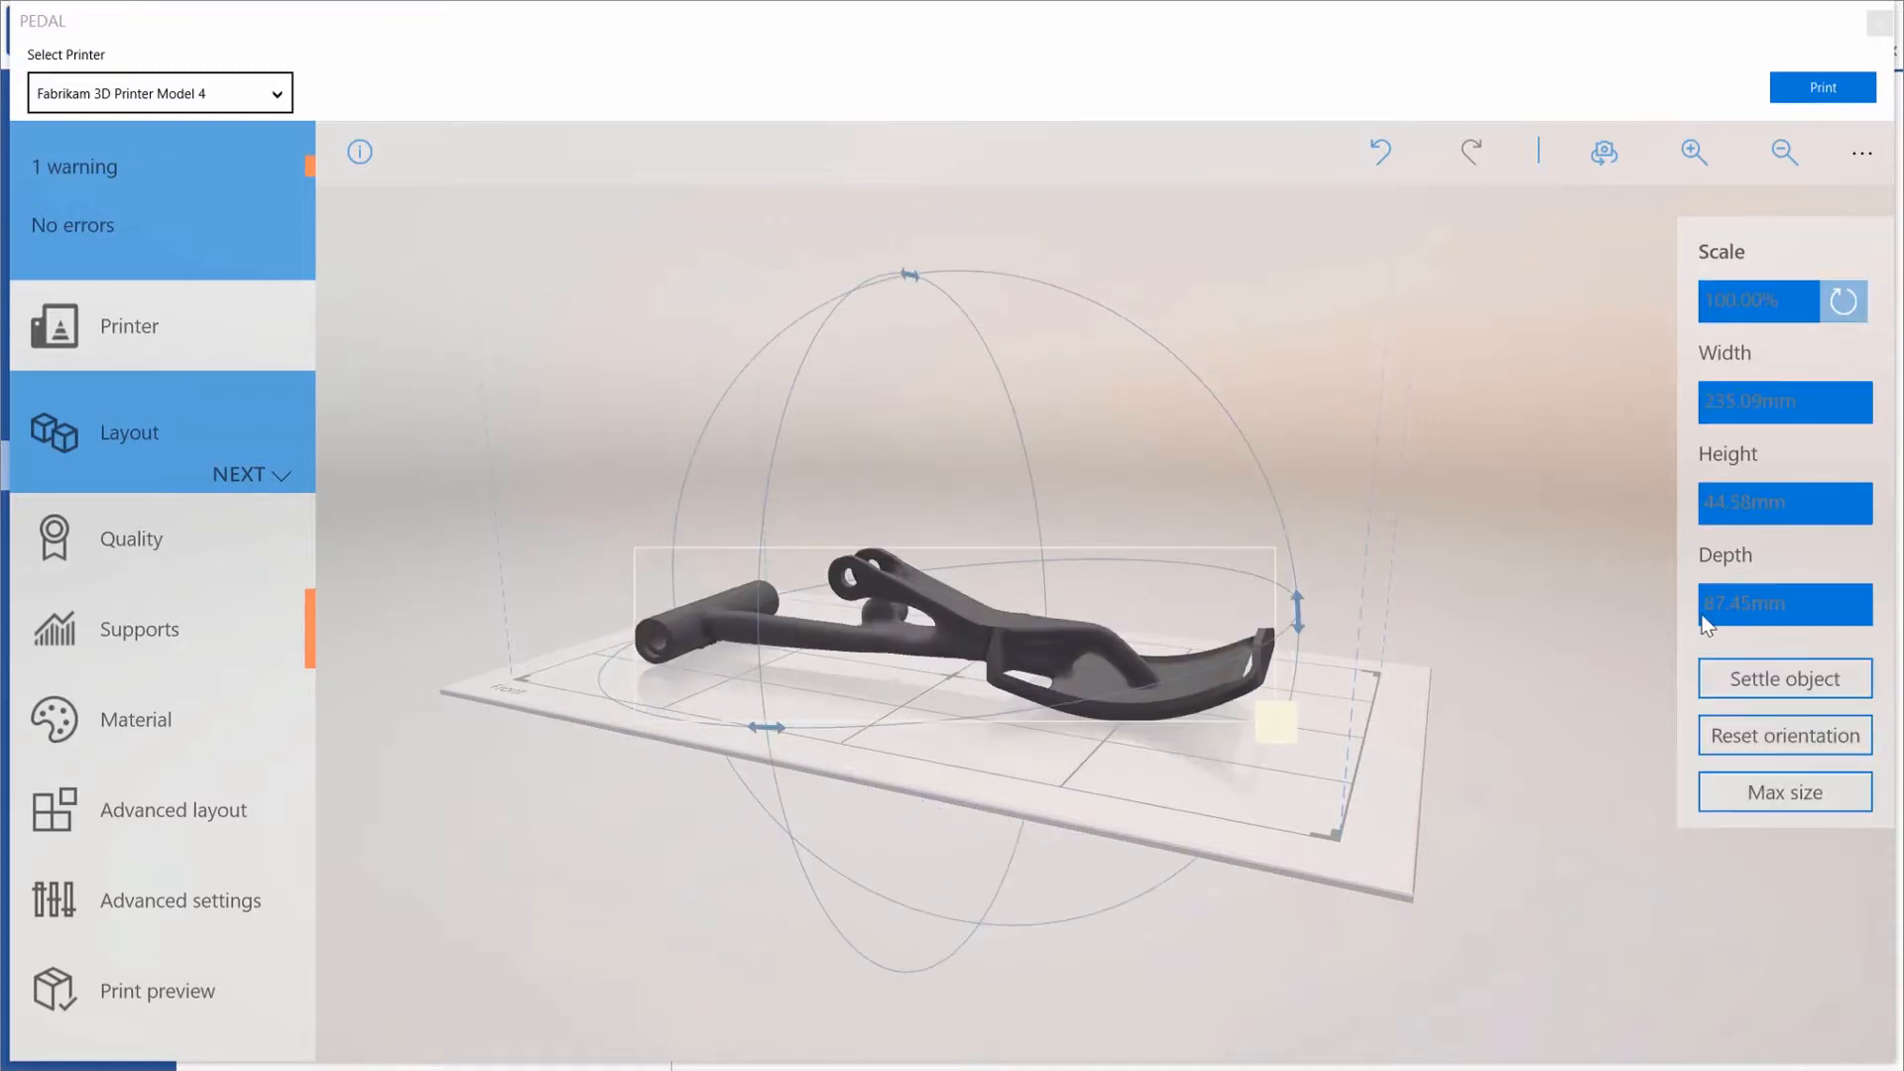
drag(1469, 480, 1472, 658)
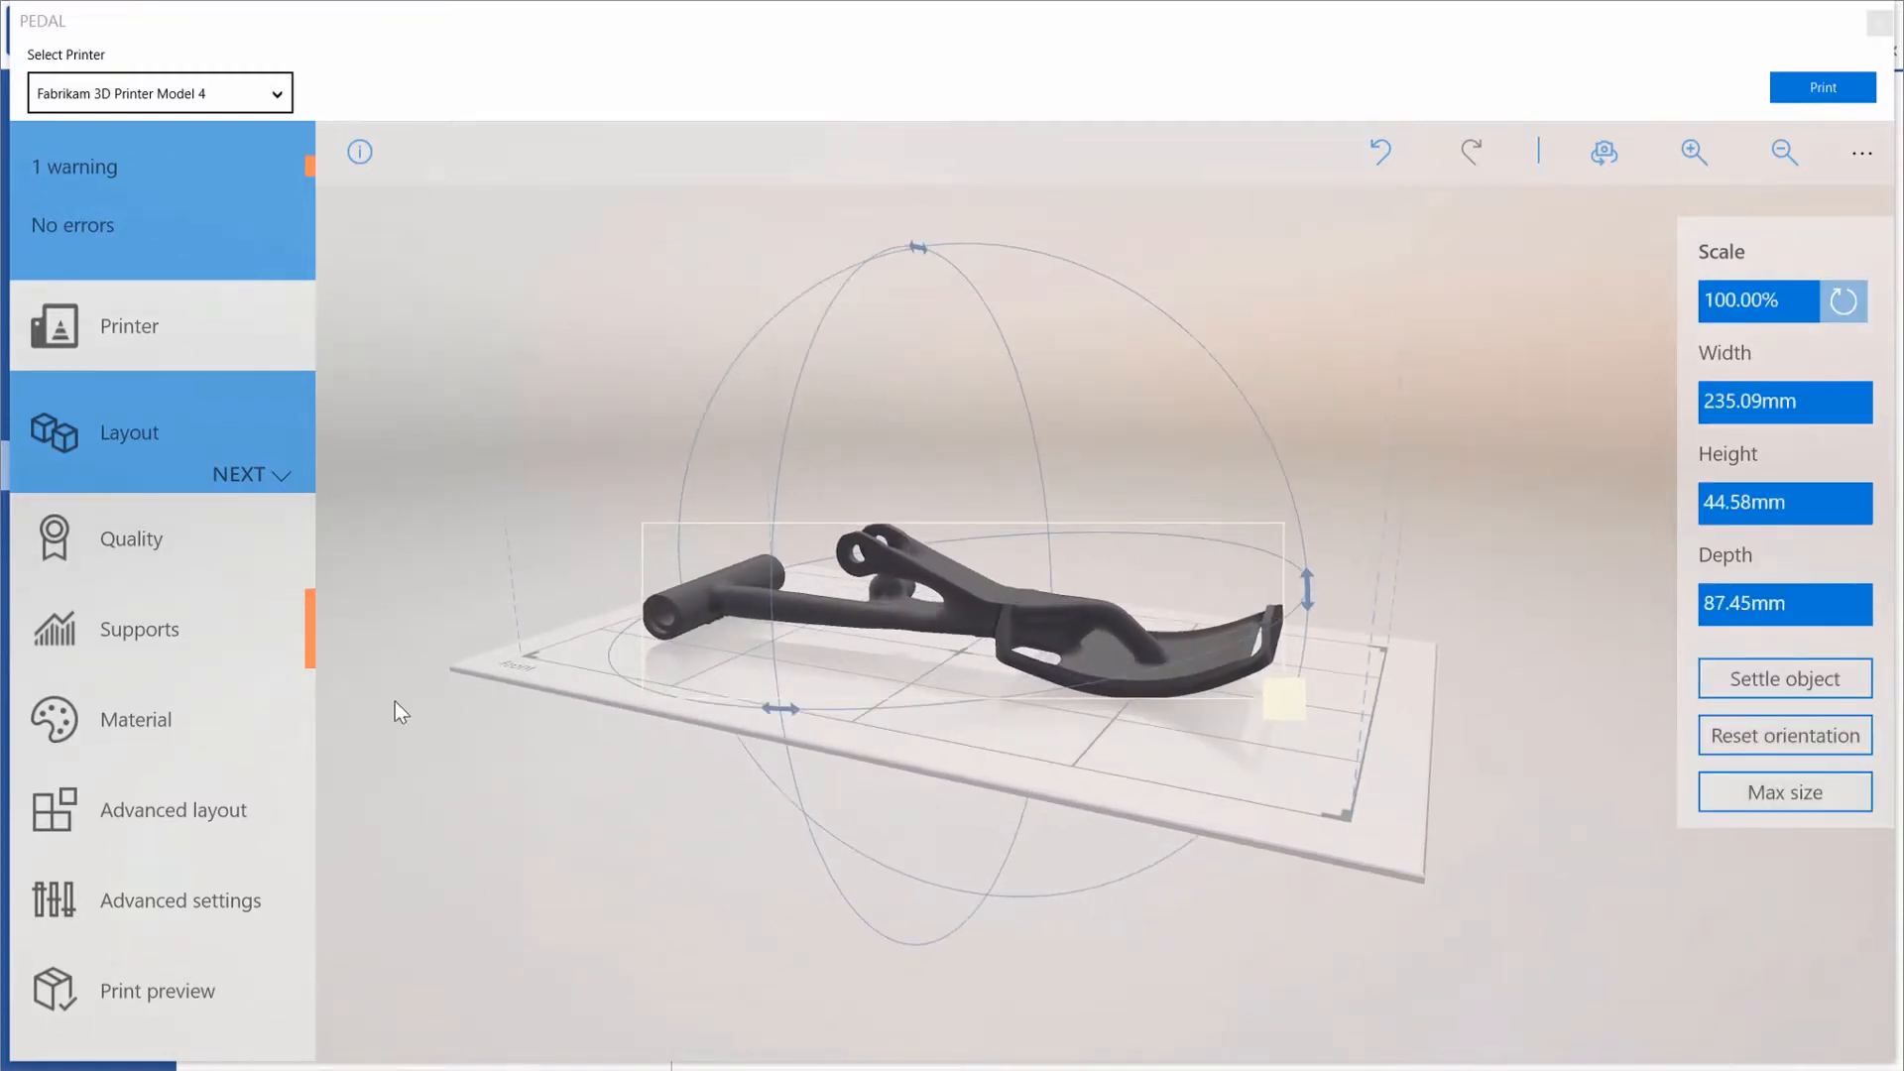
Step: Set the pedal's print color to red and go through the remaining print settings to the final print preview
click(268, 475)
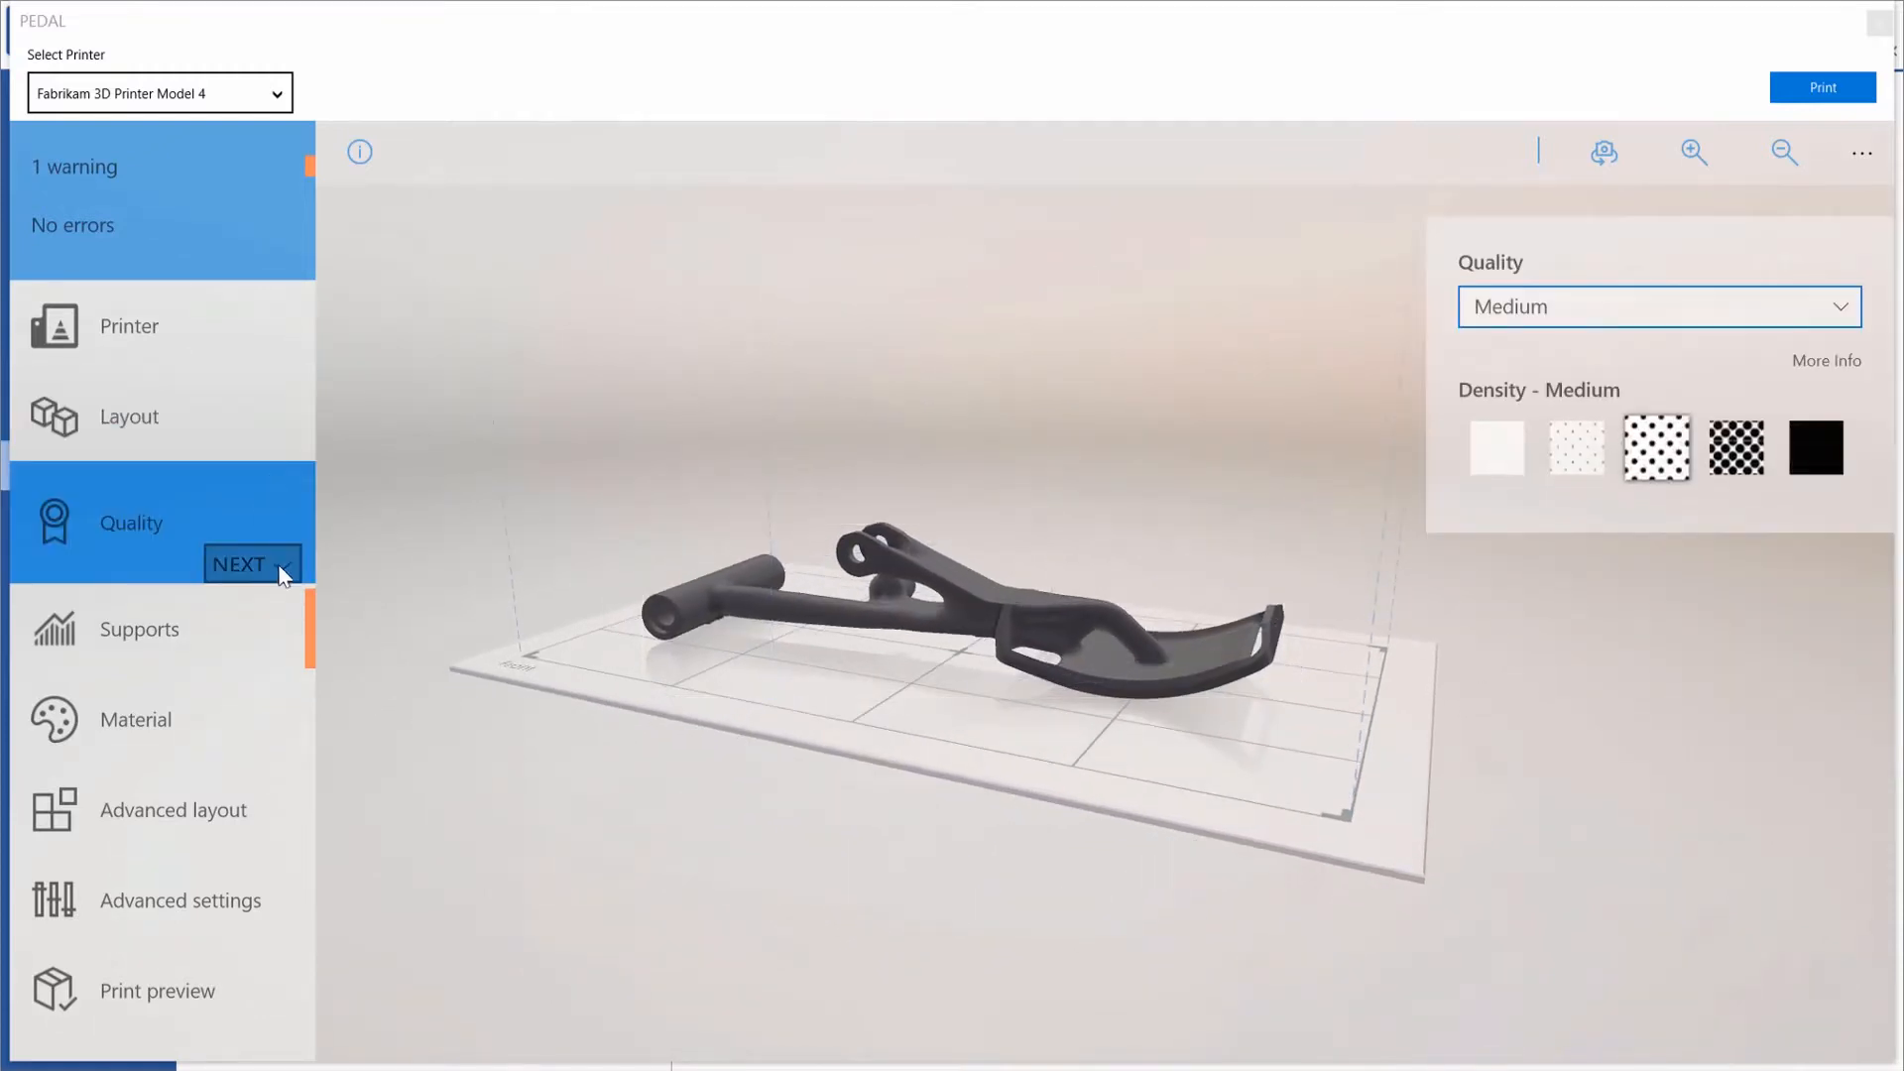
click(282, 571)
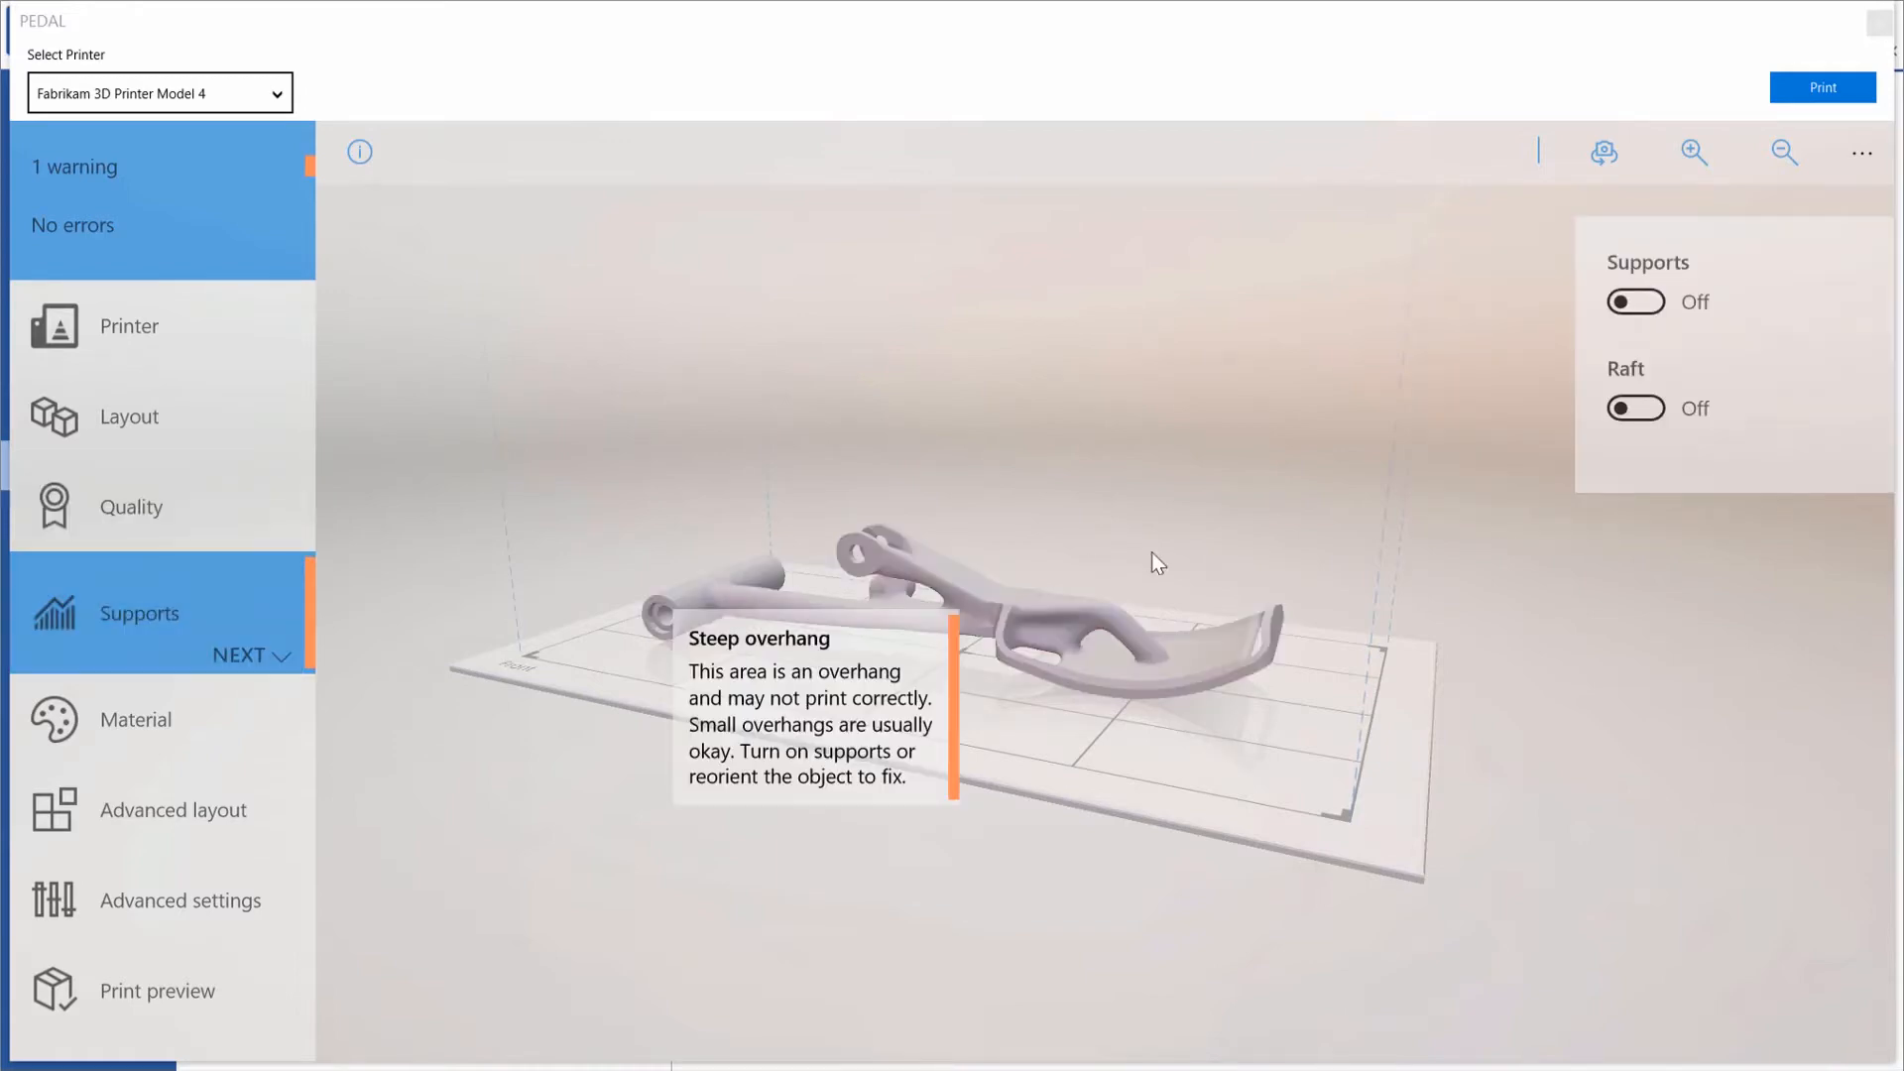
drag(1234, 532, 1156, 586)
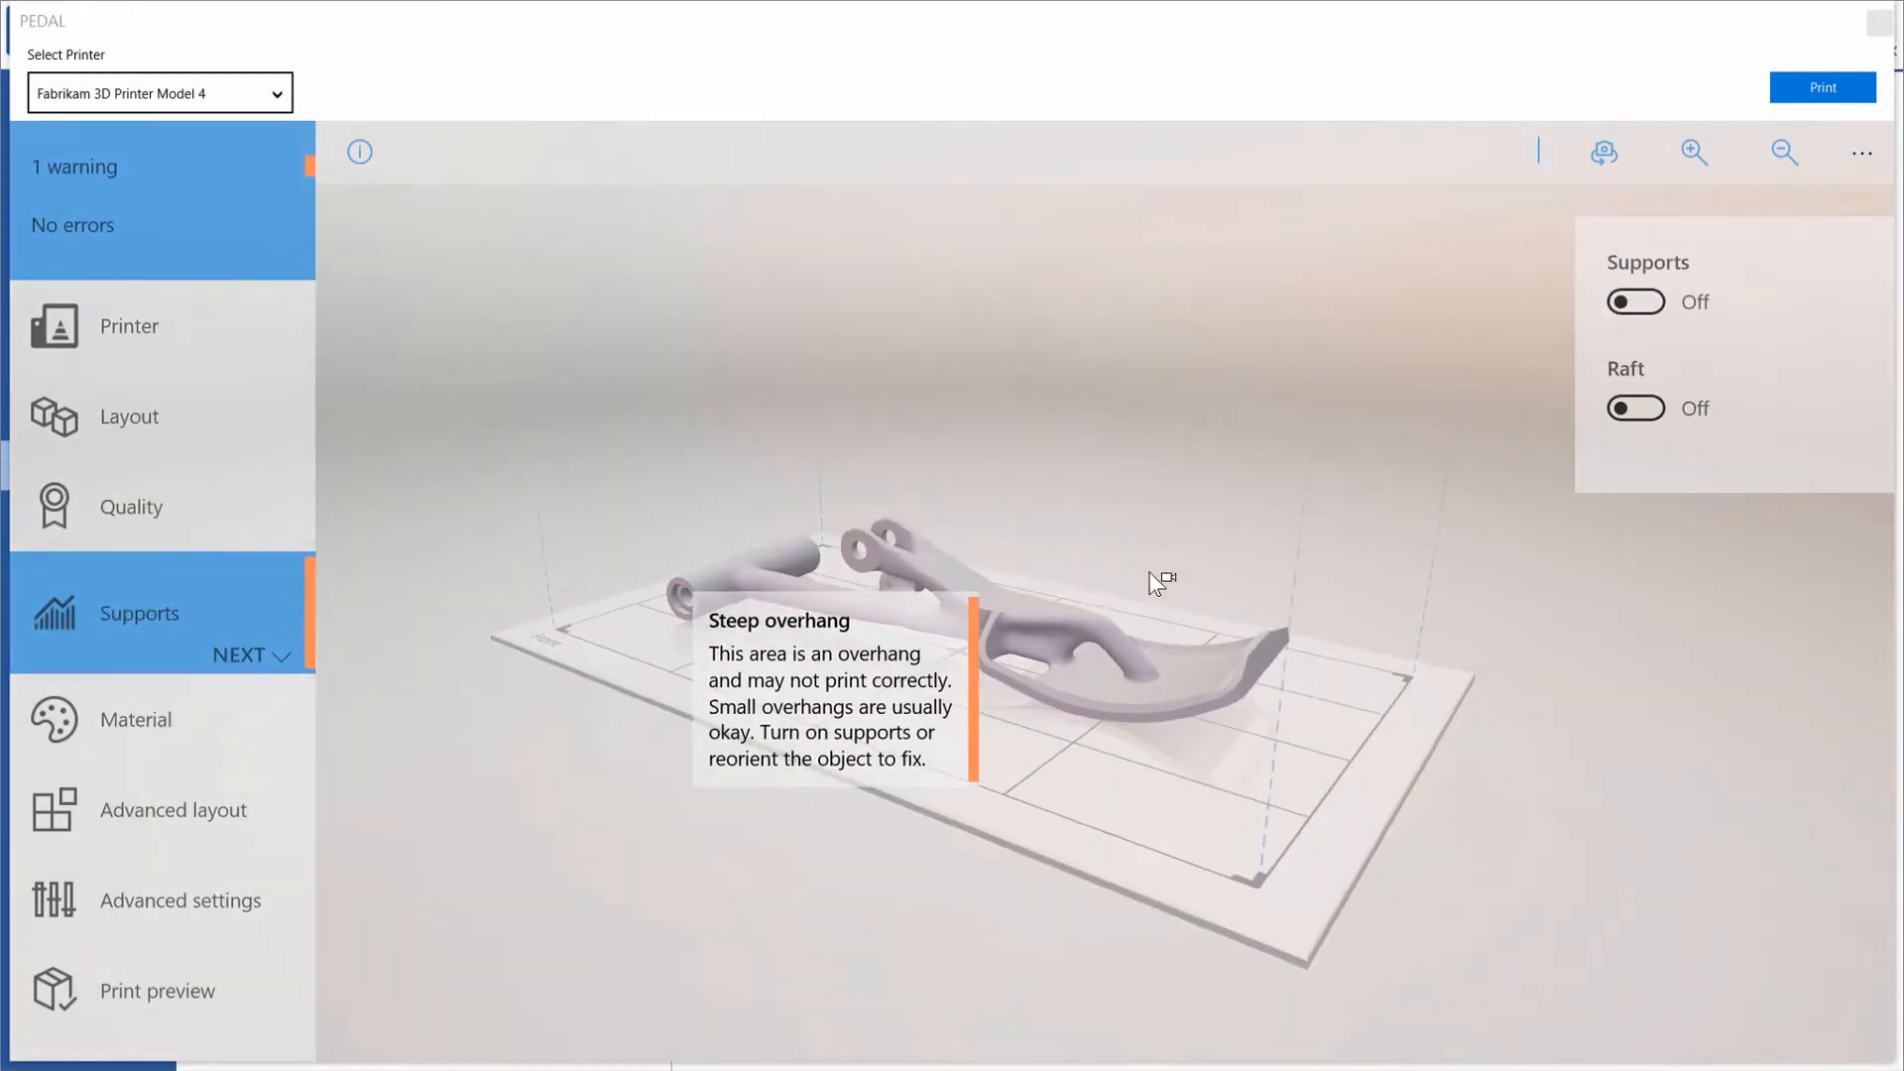
click(263, 651)
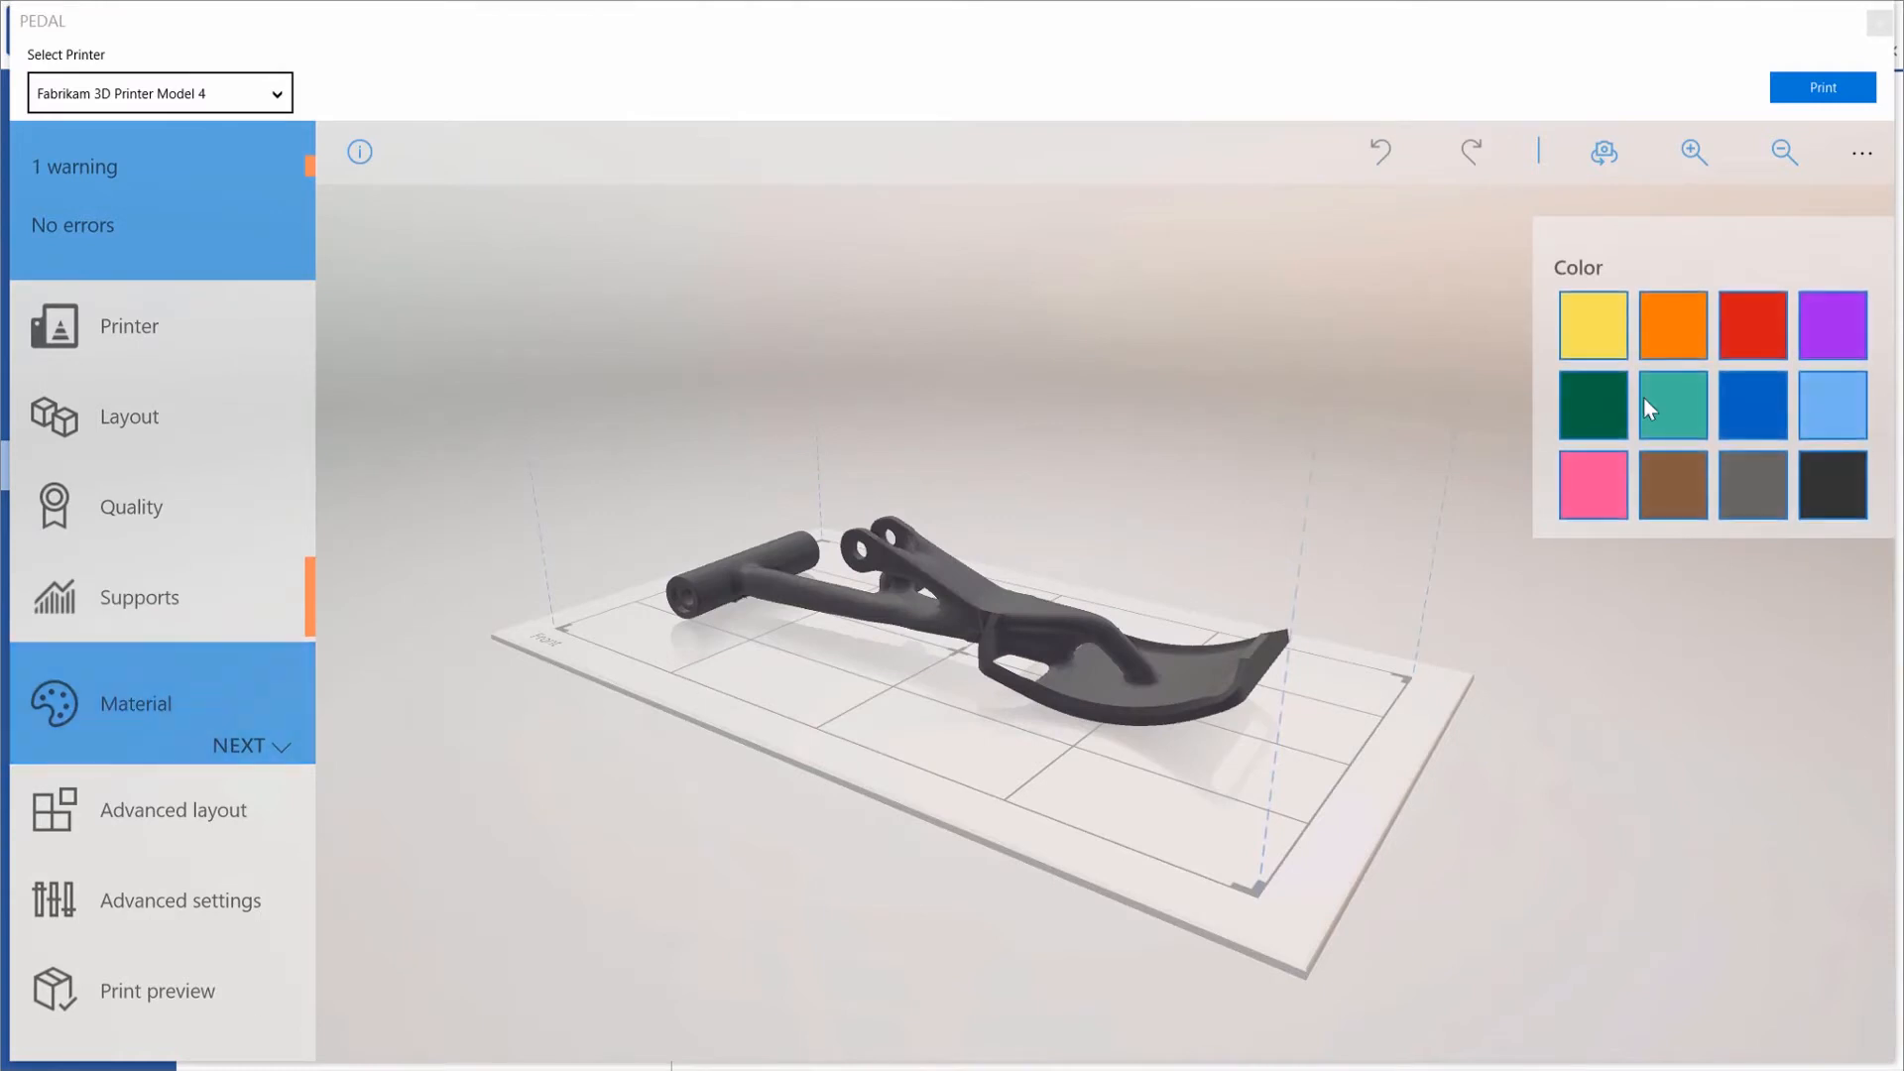
click(210, 776)
click(246, 839)
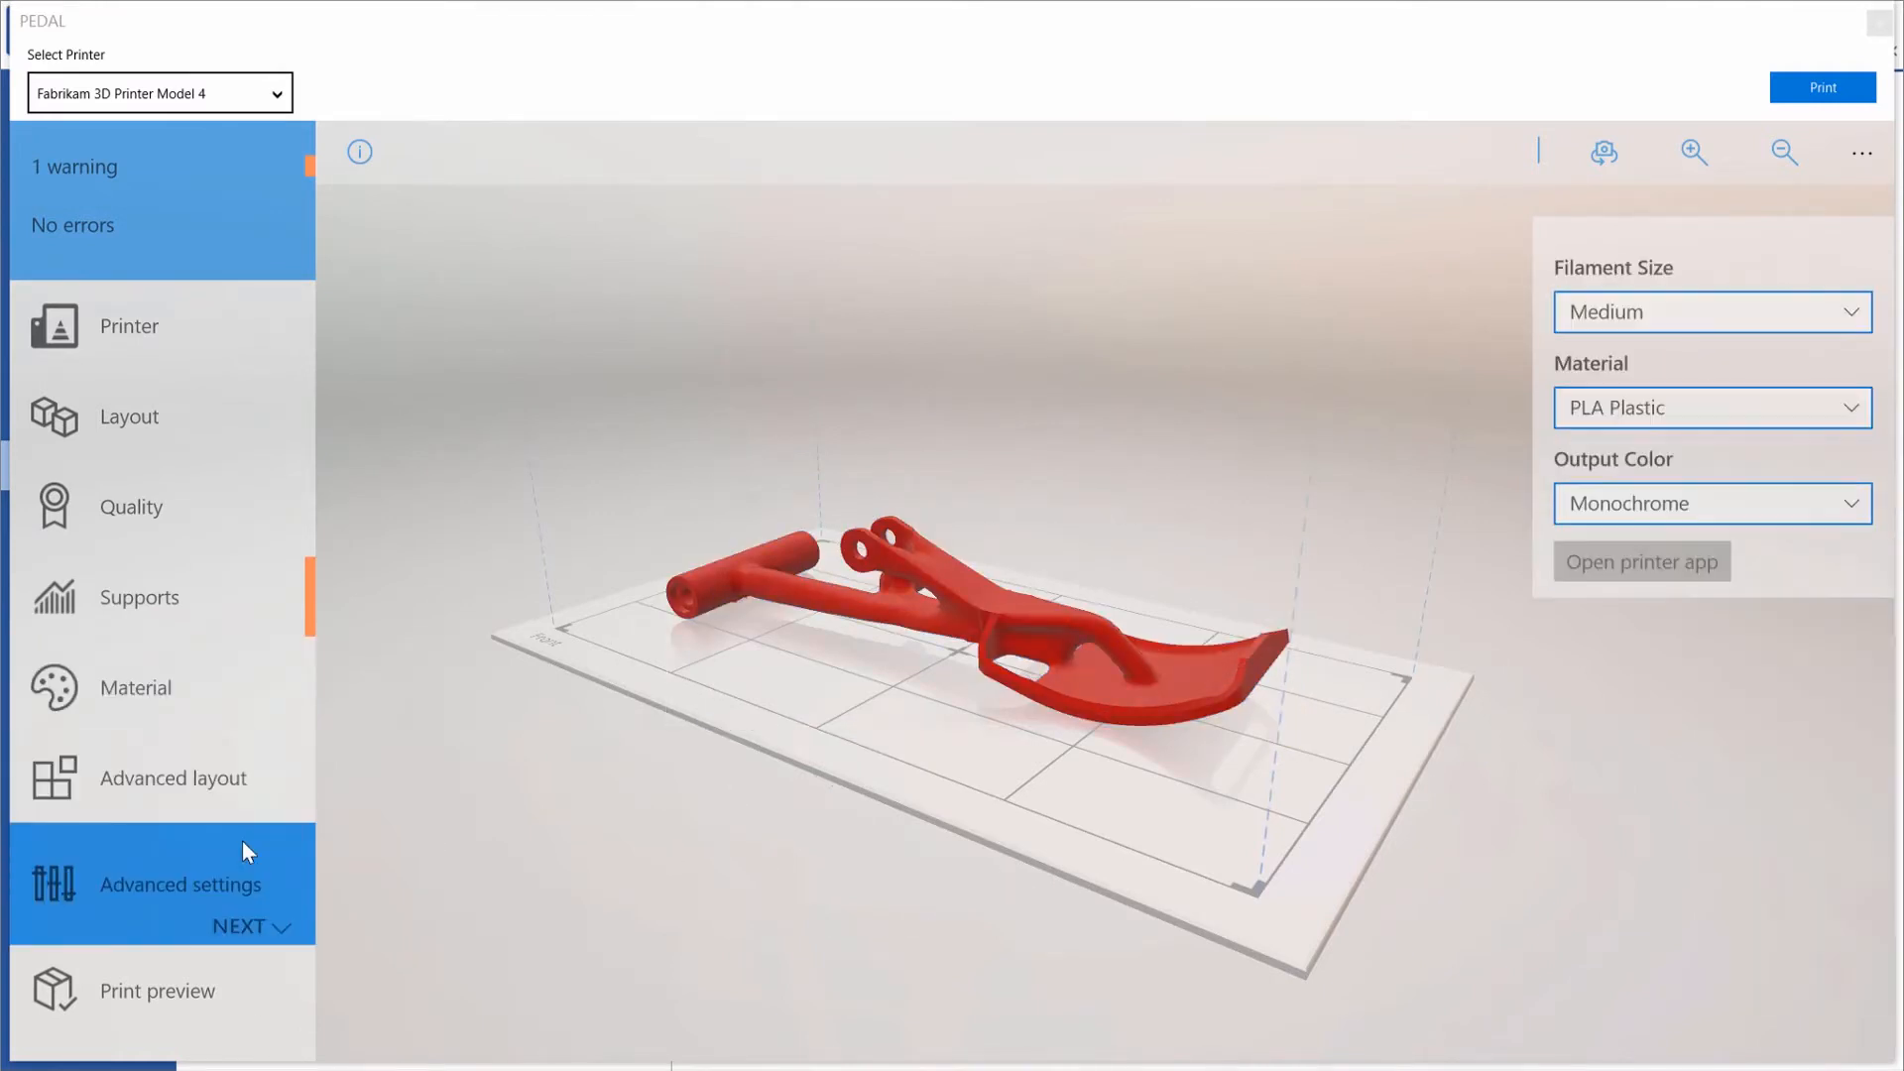
click(244, 916)
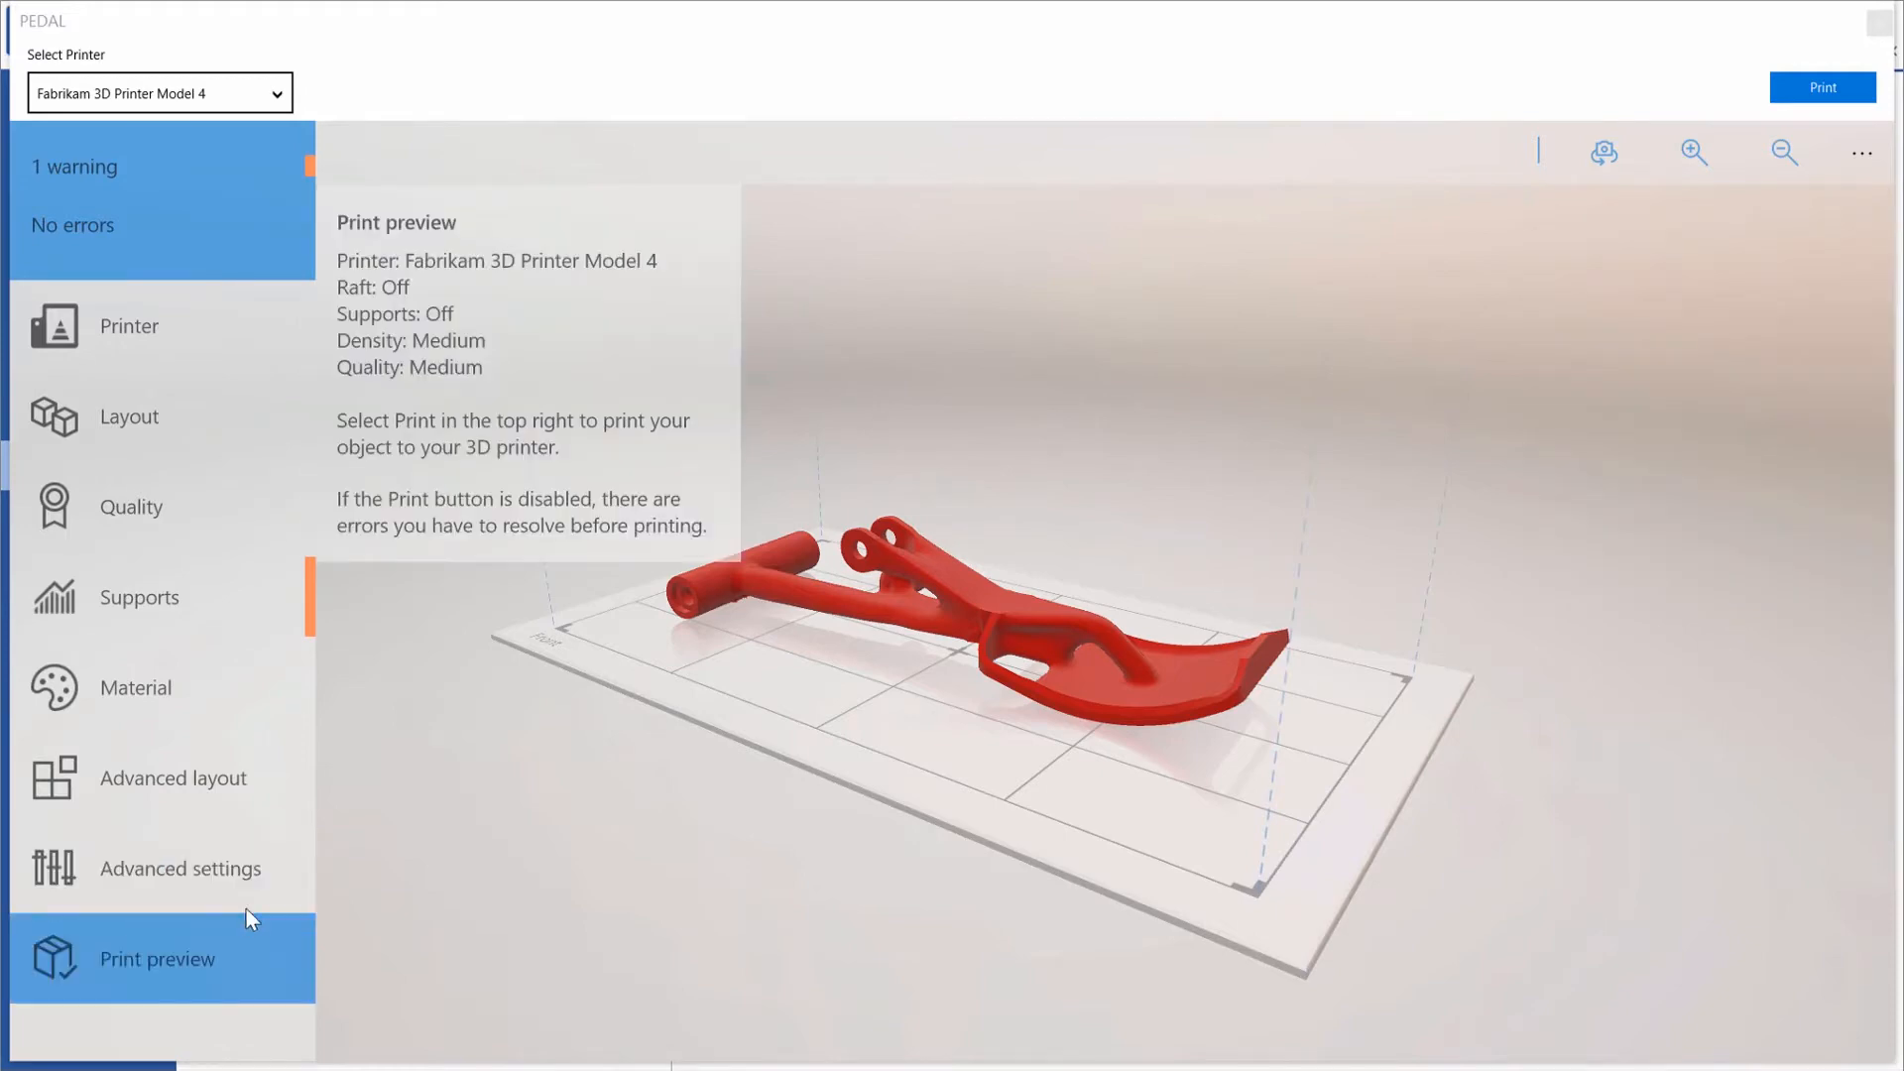
Step: Close the local print setup, send the pedal to the online ordering service and check its printability and scale
click(1879, 23)
click(250, 359)
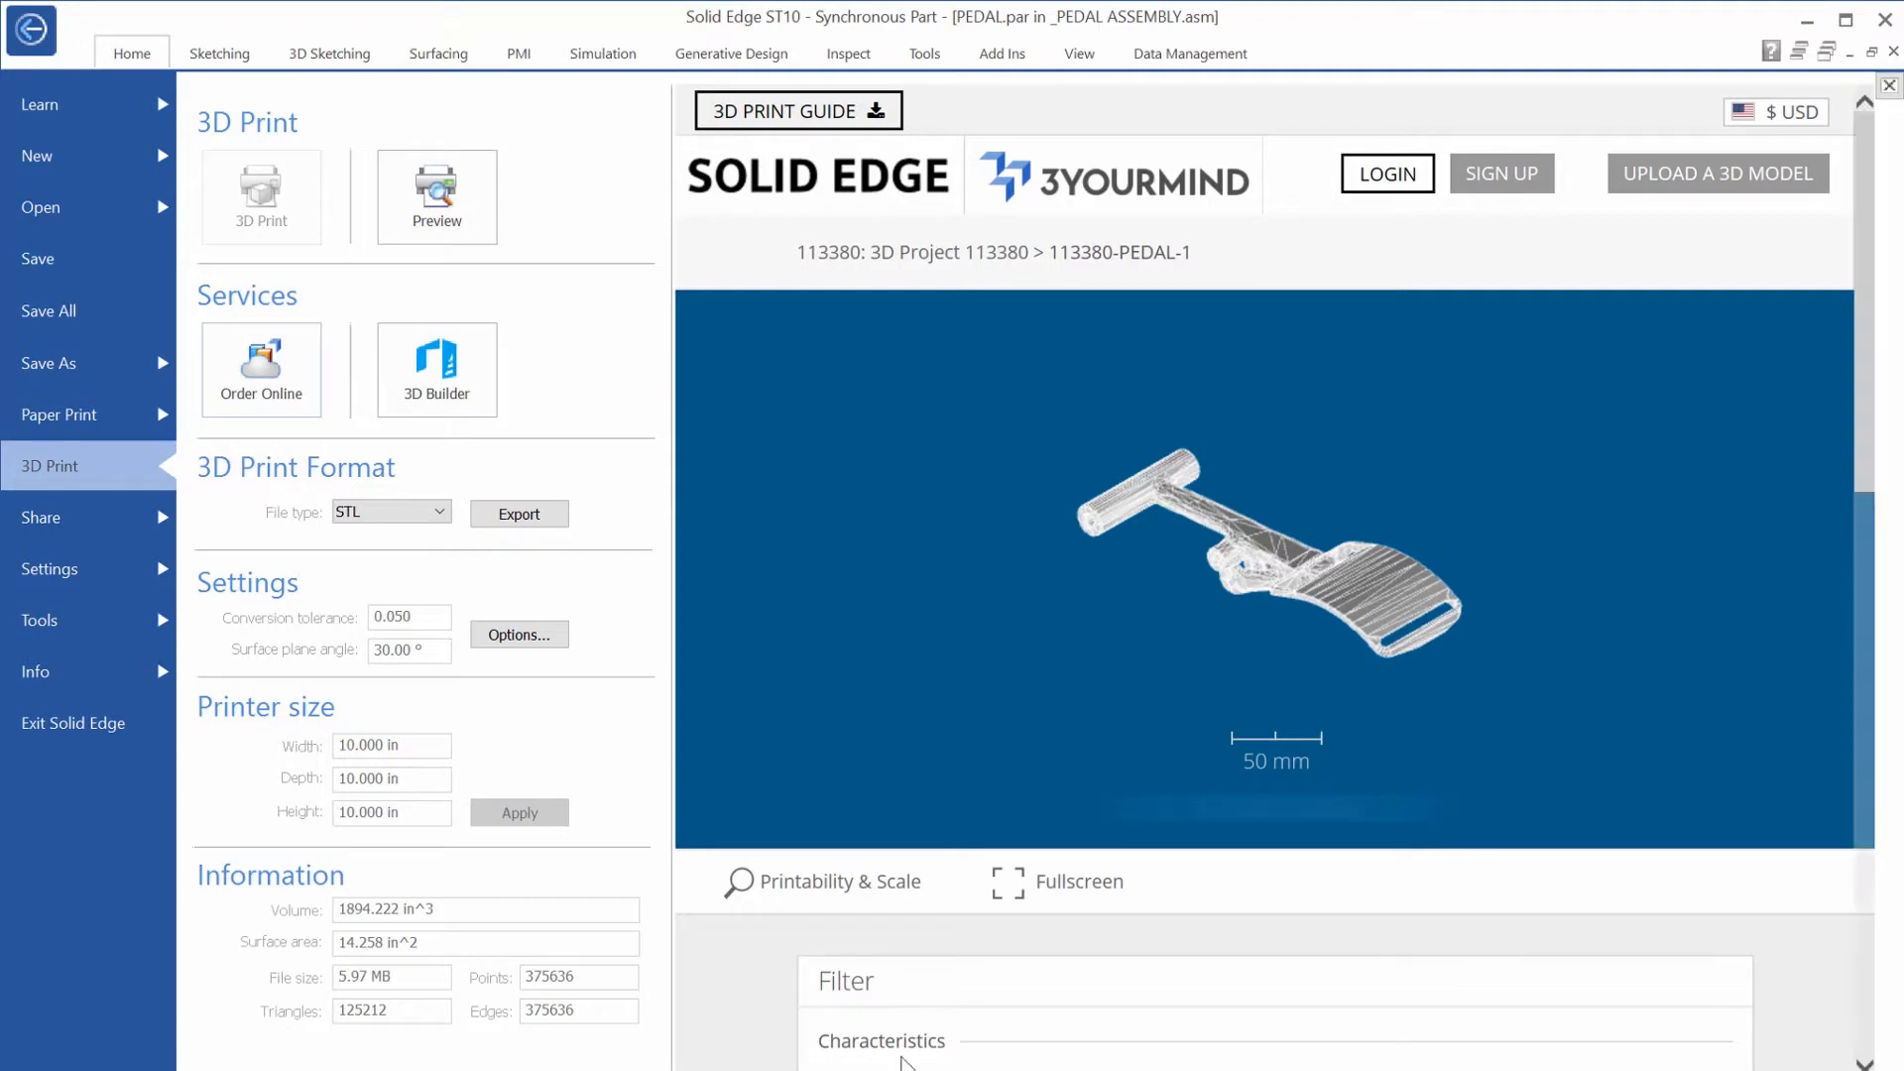
scroll(1279, 568, up, 3)
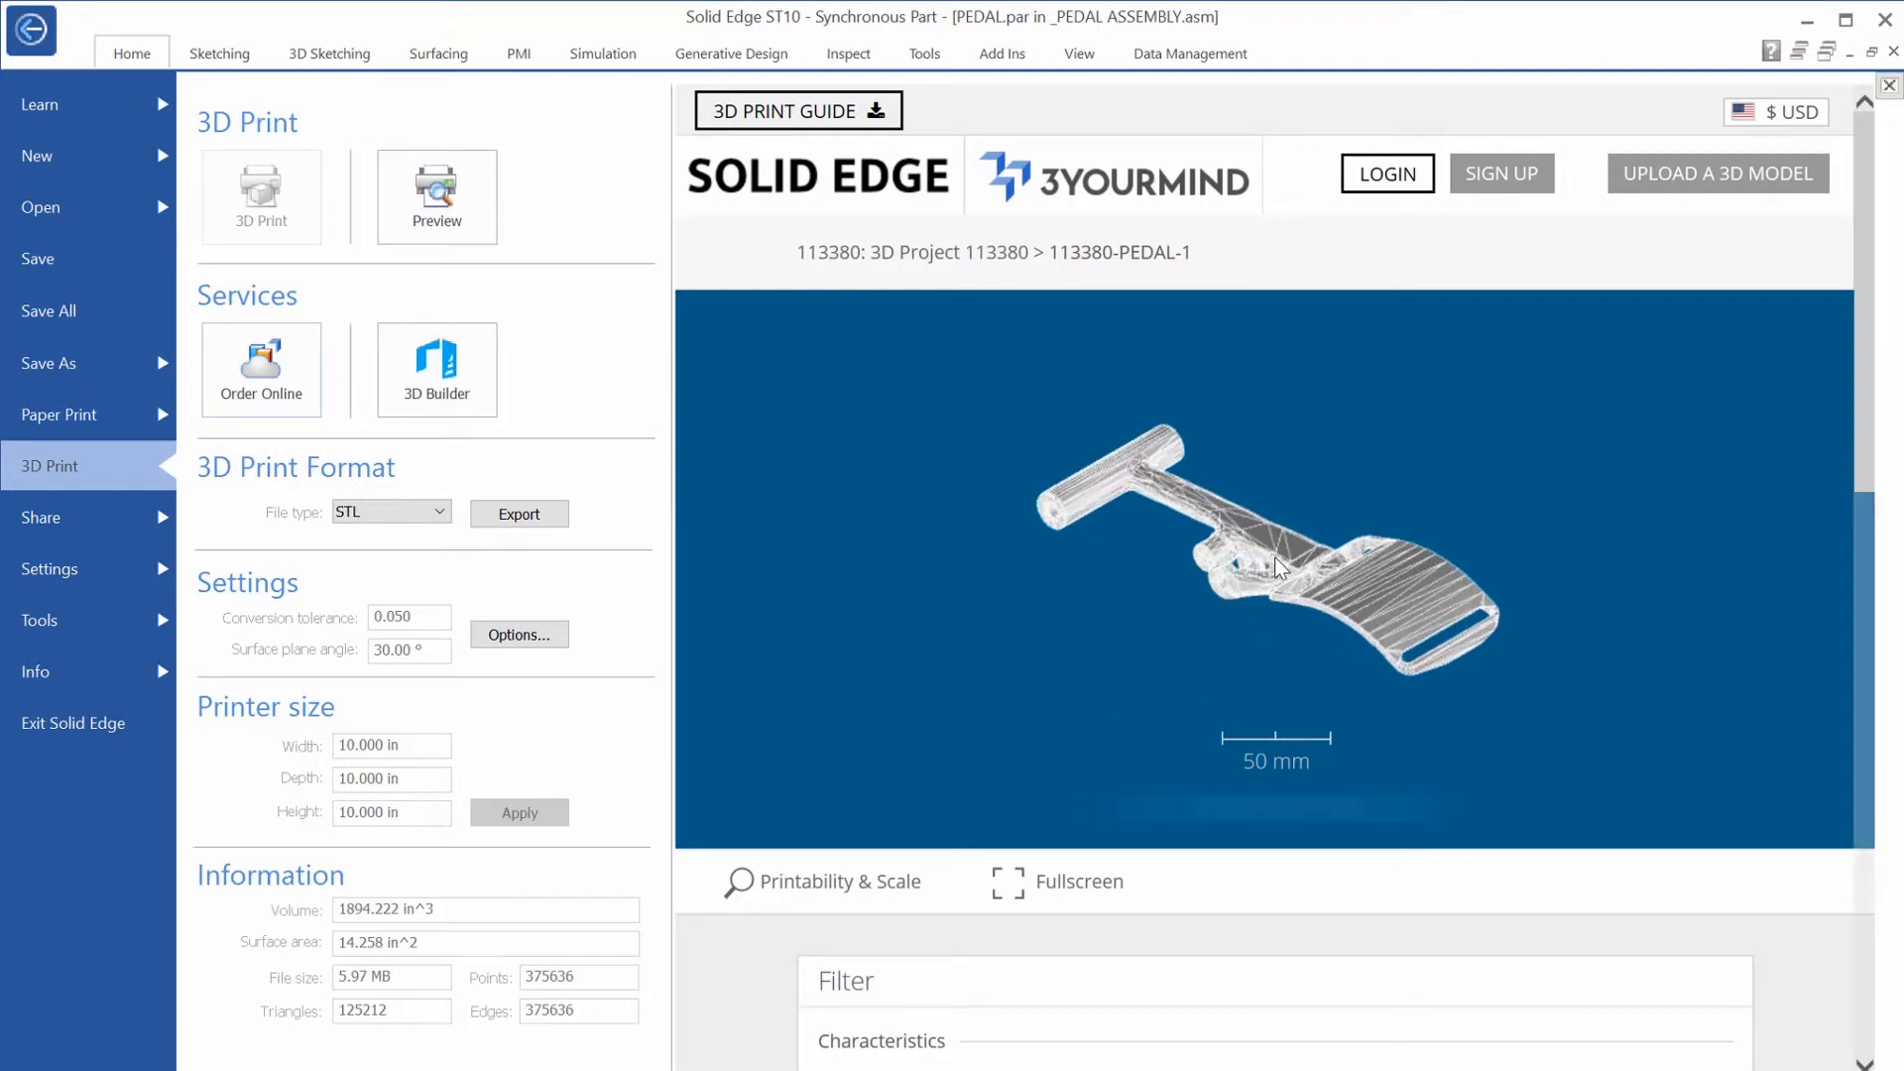
scroll(1282, 572, up, 1)
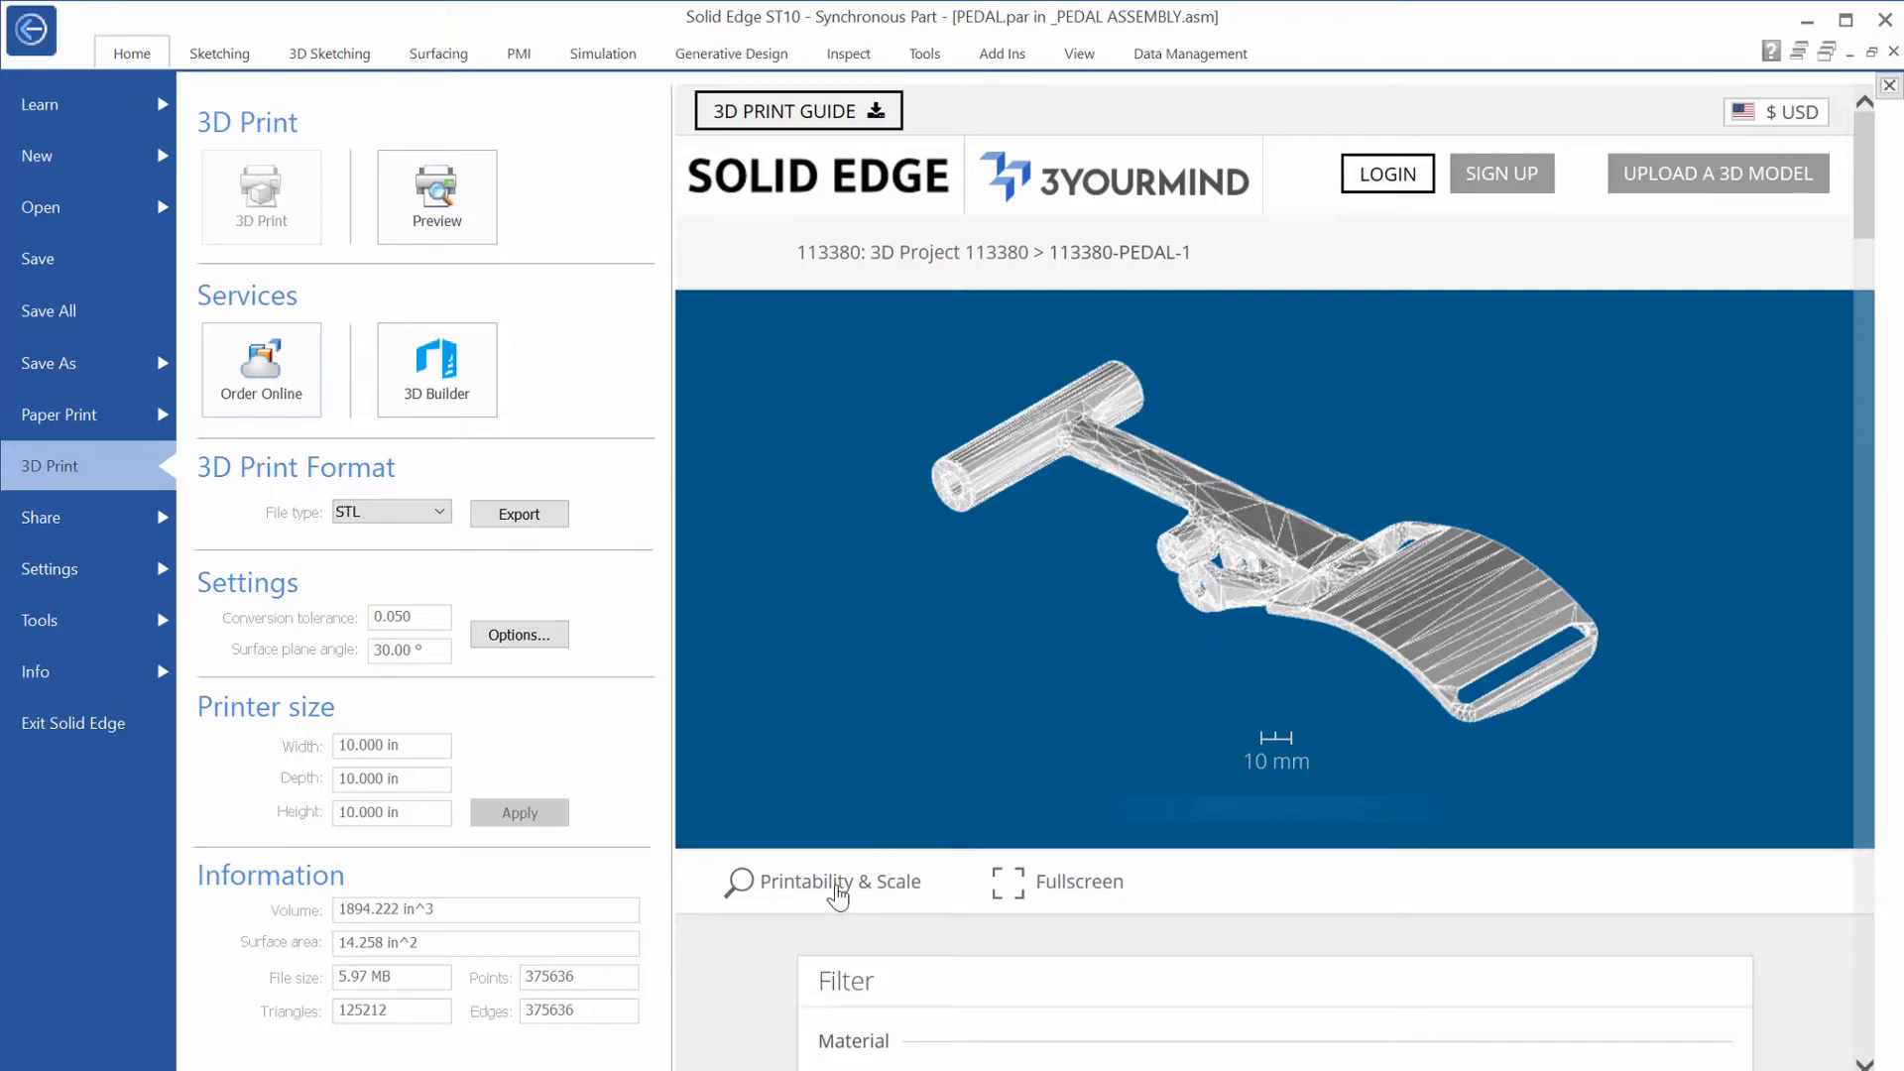
click(838, 883)
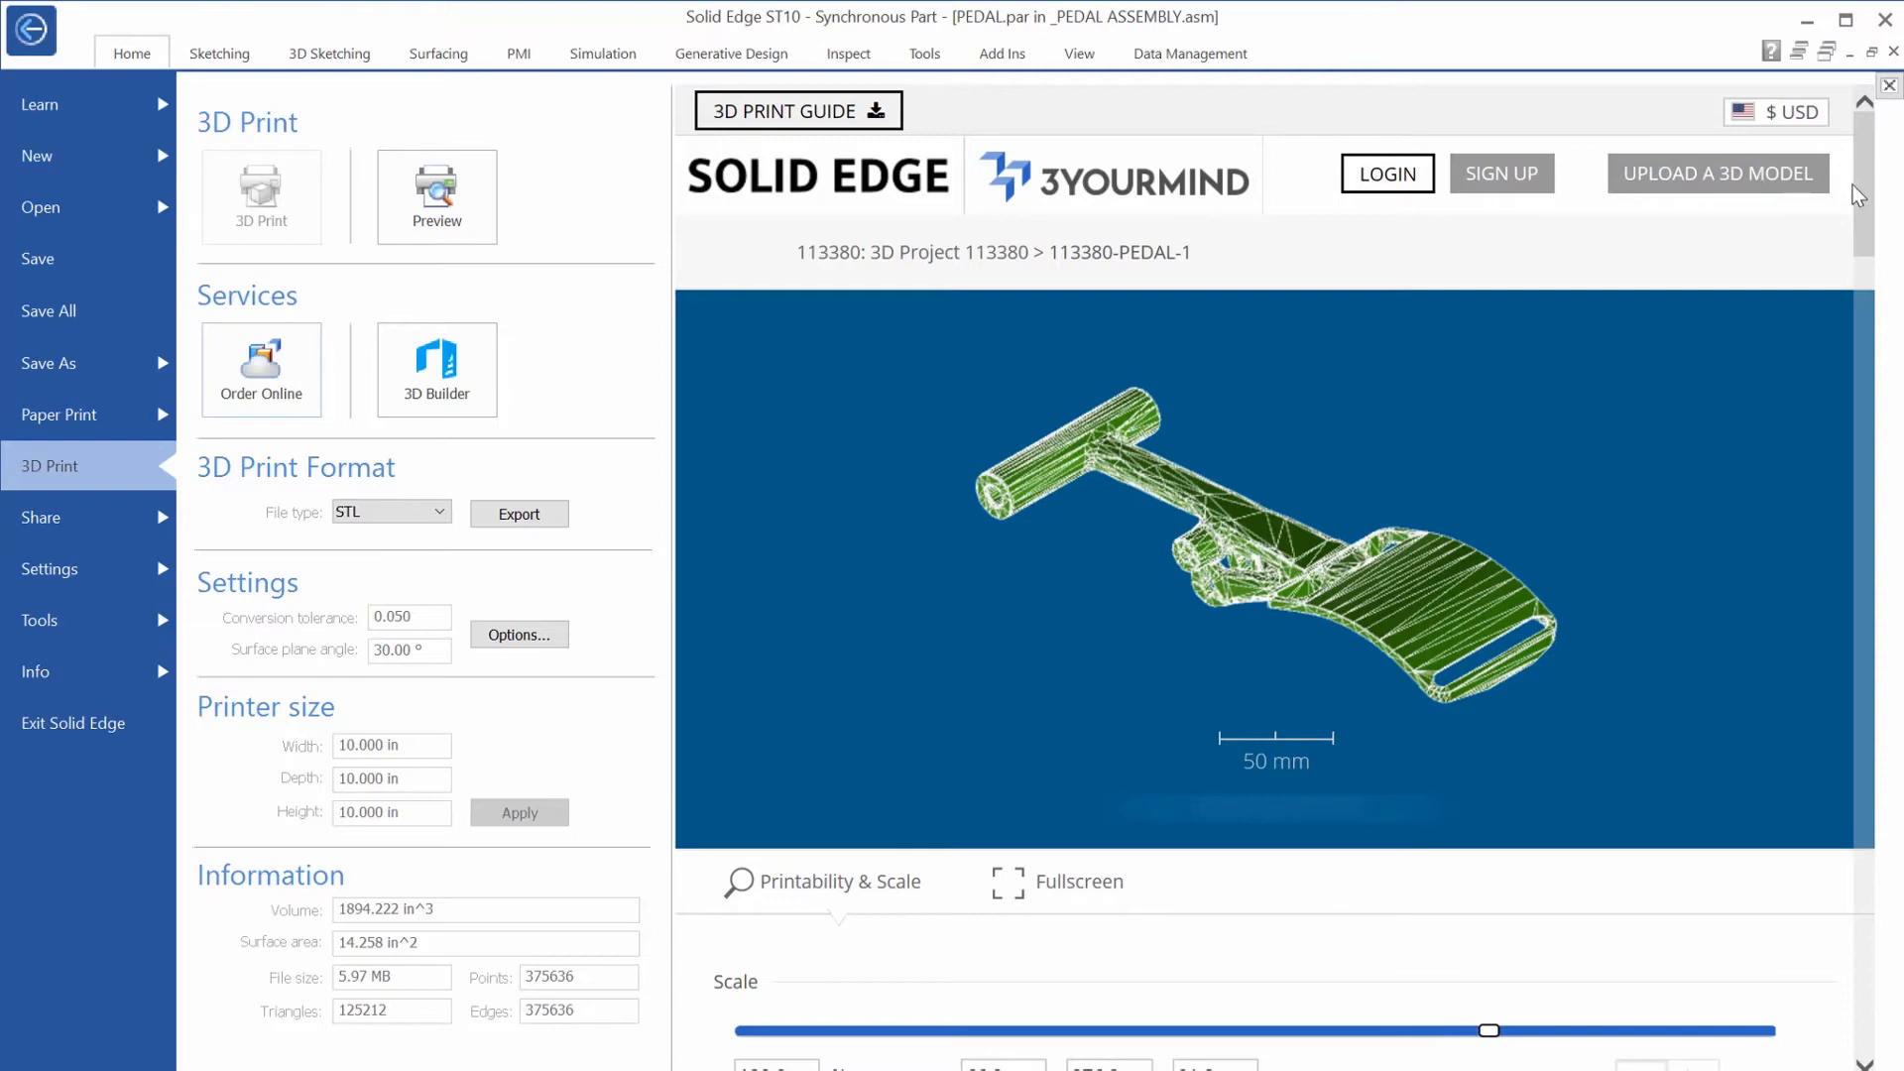
Step: Choose Polyamide (PA12) as the material and 3Dream as the printing service, and continue with the order of one pedal
drag(1857, 196, 1854, 467)
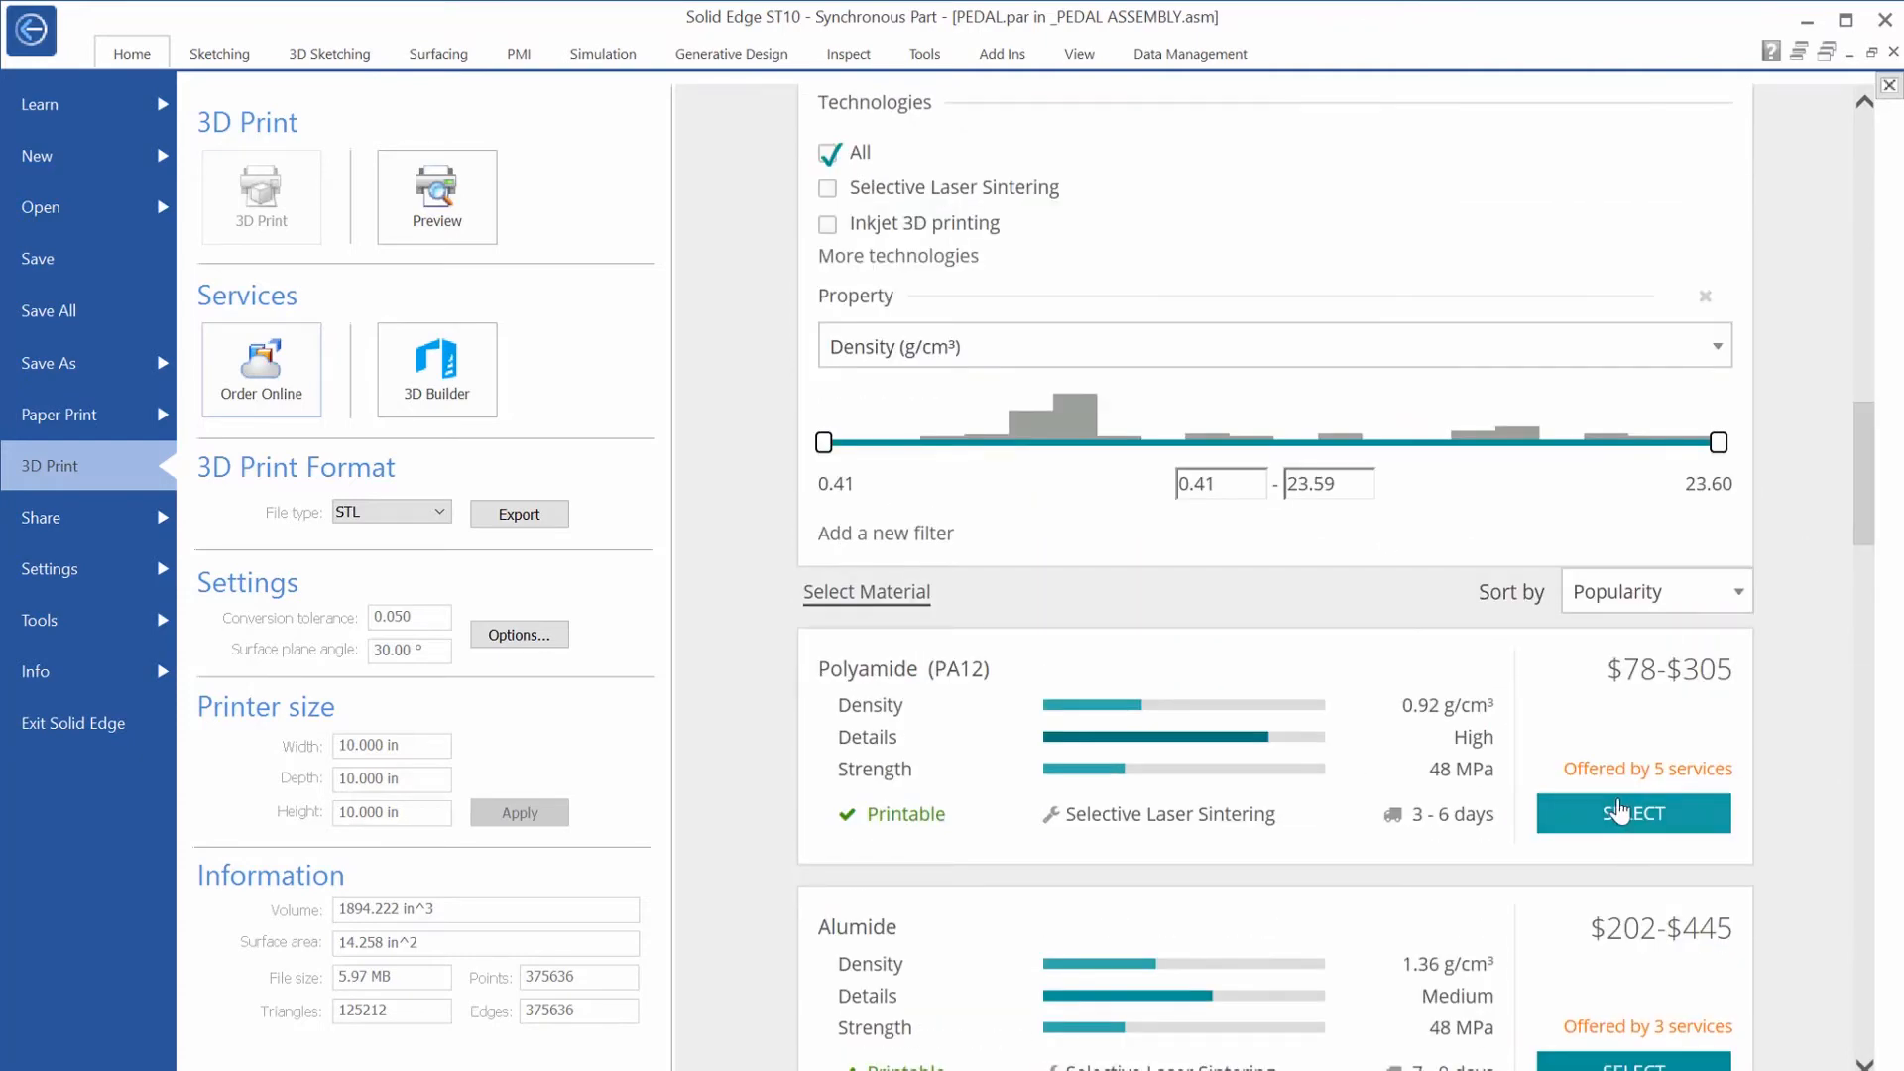
click(1626, 816)
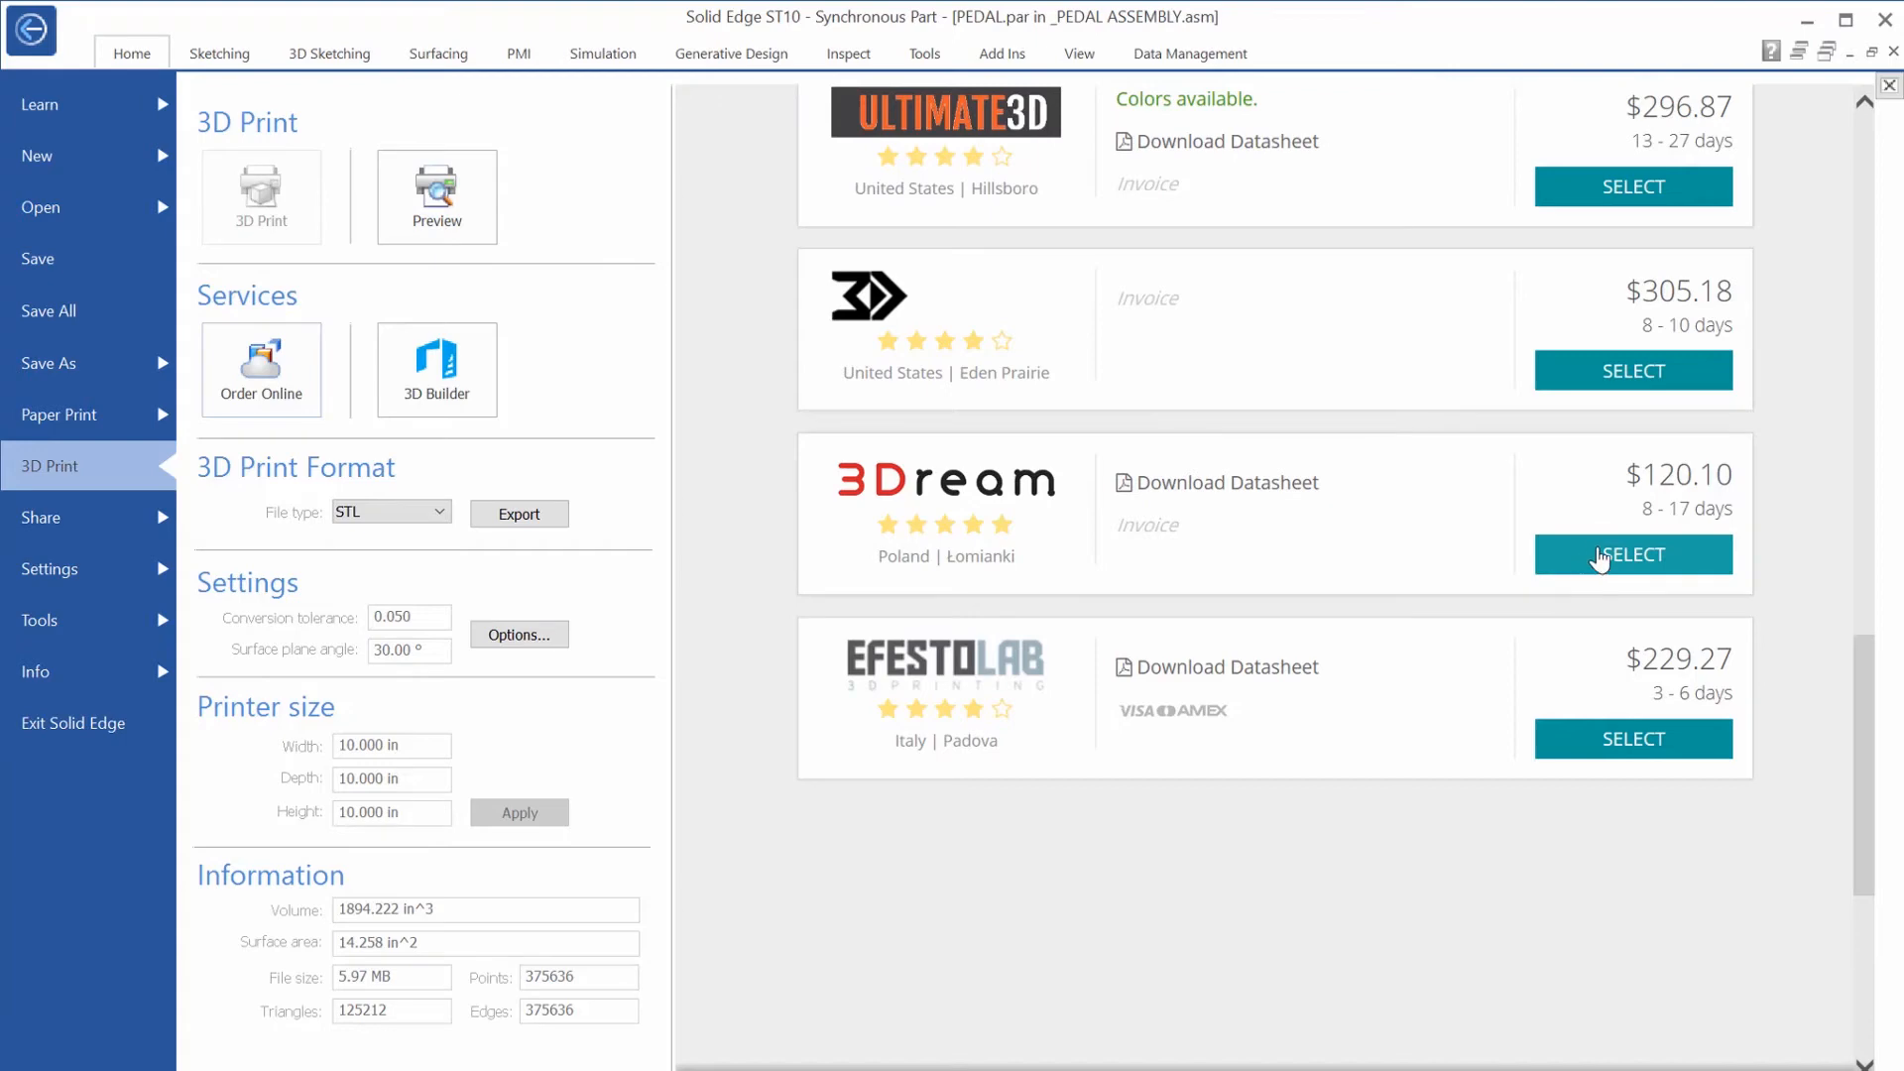
click(1613, 559)
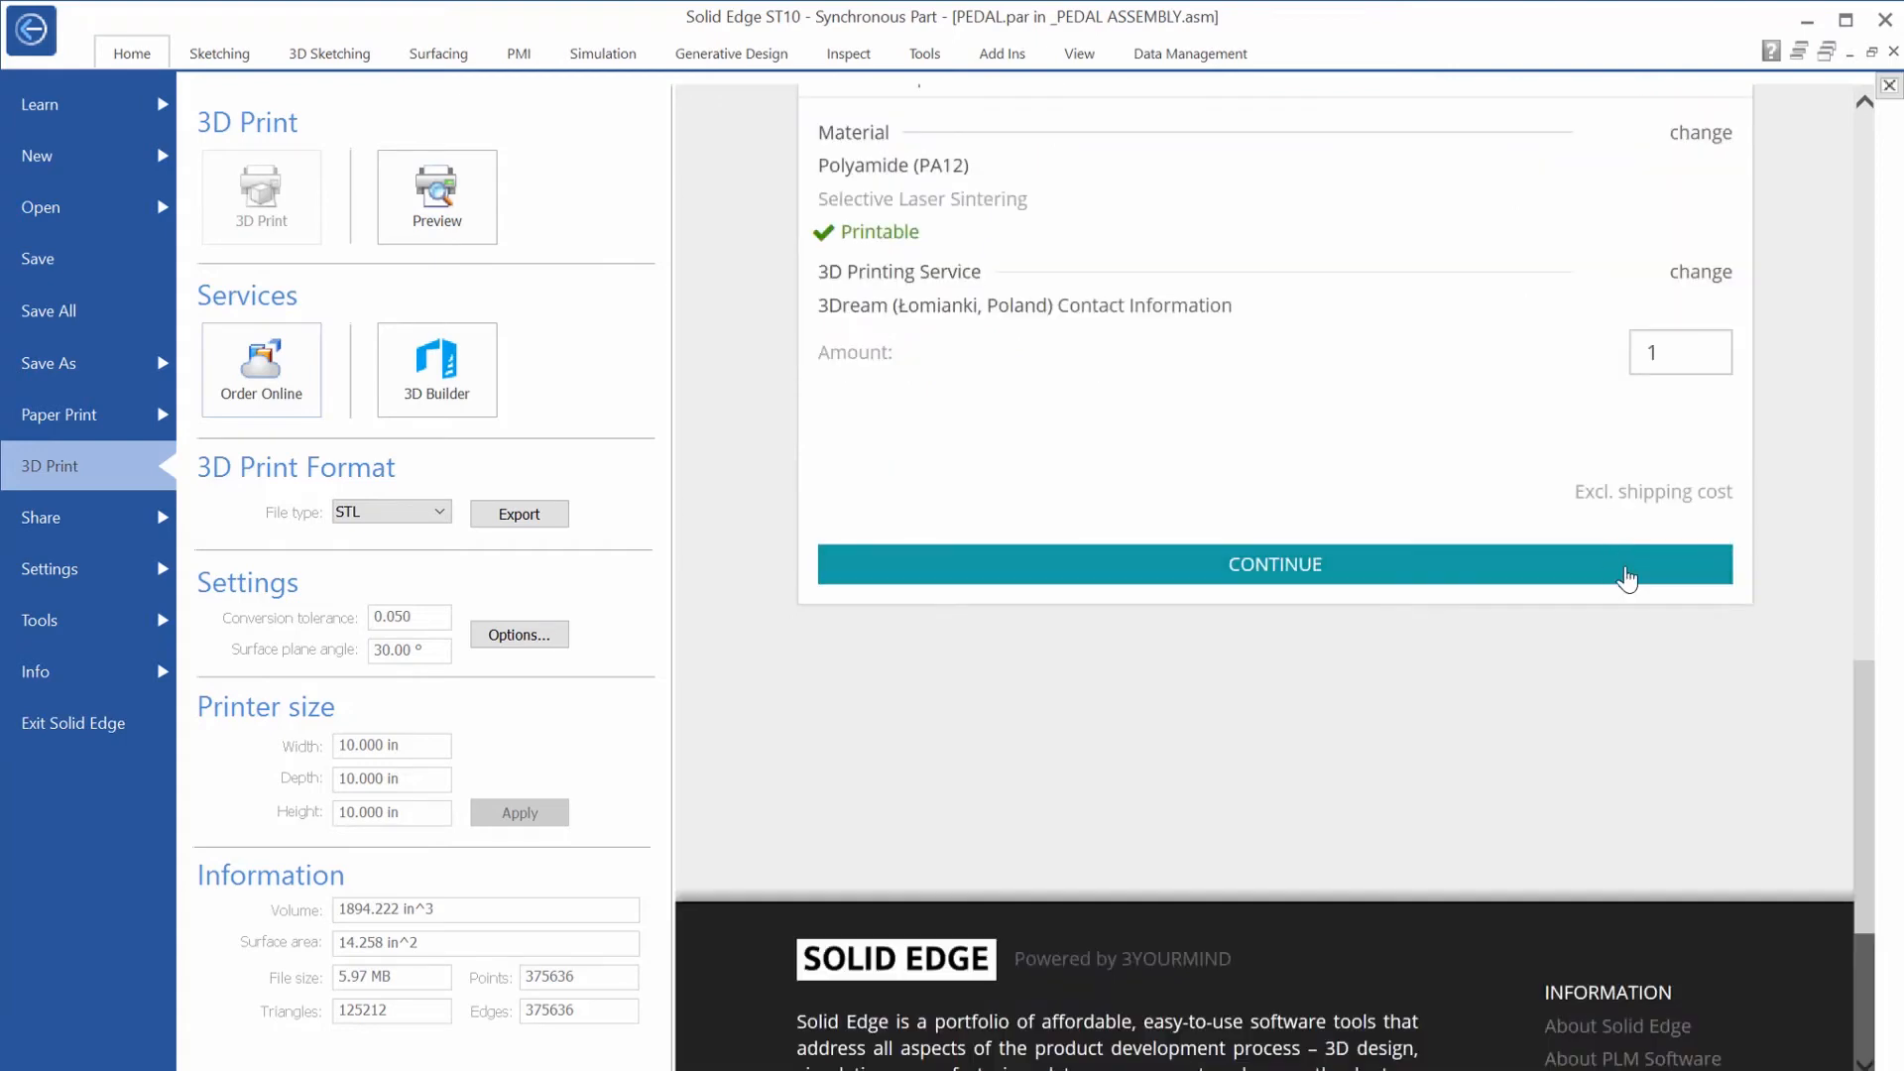
click(1289, 570)
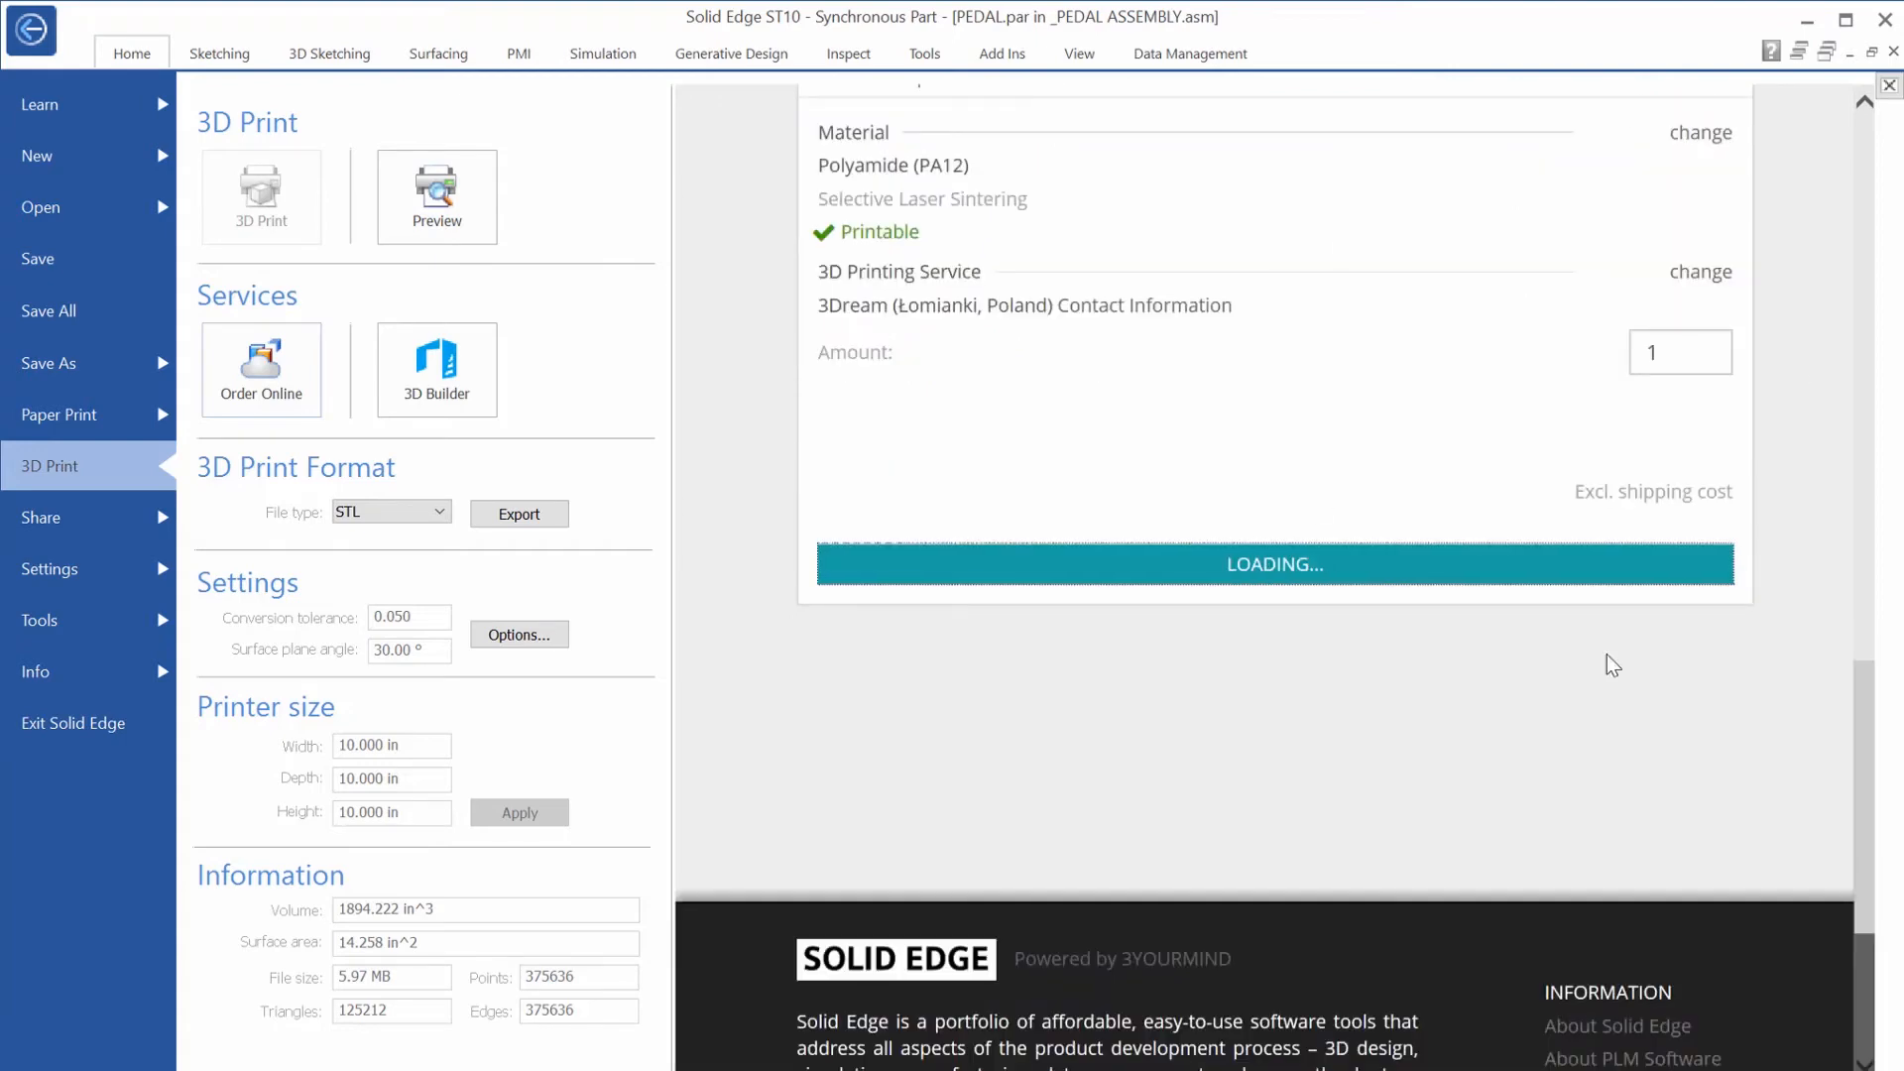